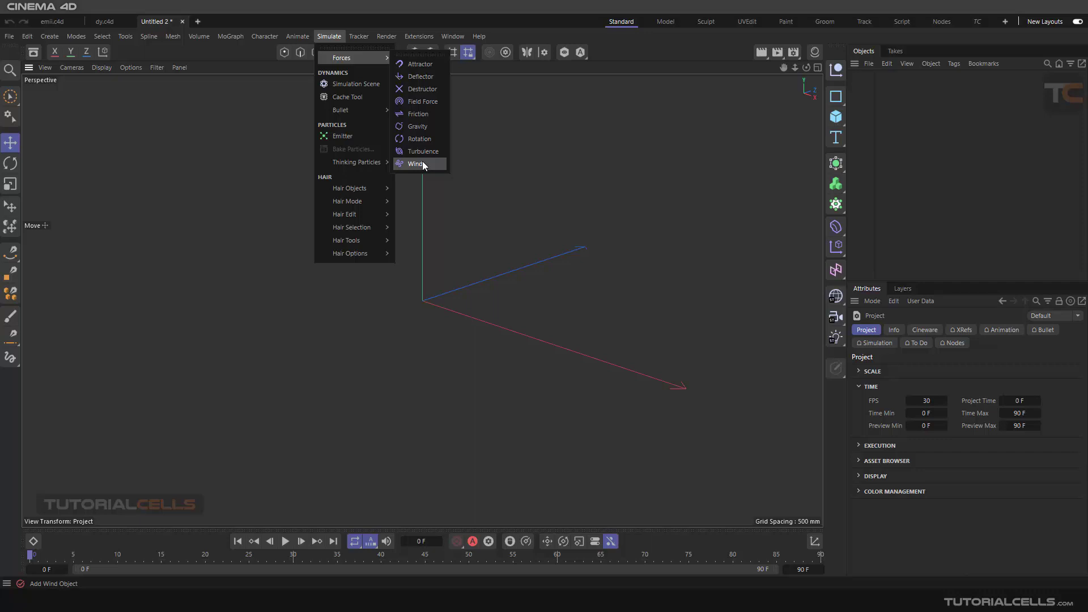
# - Add a Field Force object to the scene and enlarge the area showing its attributes
pyautogui.click(434, 100)
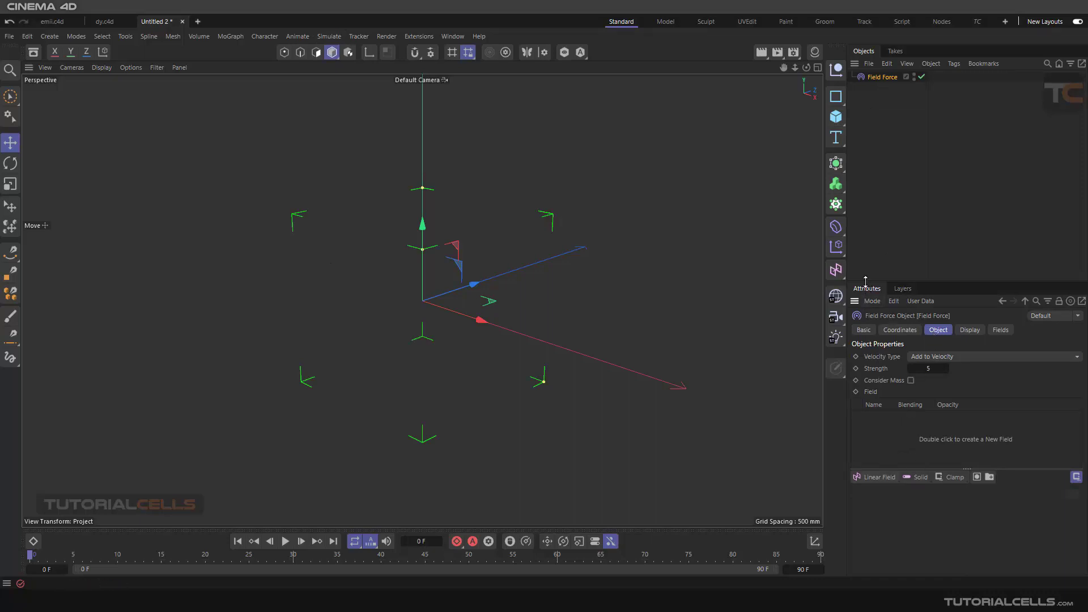
pyautogui.moveTo(865, 282); pyautogui.dragTo(867, 227)
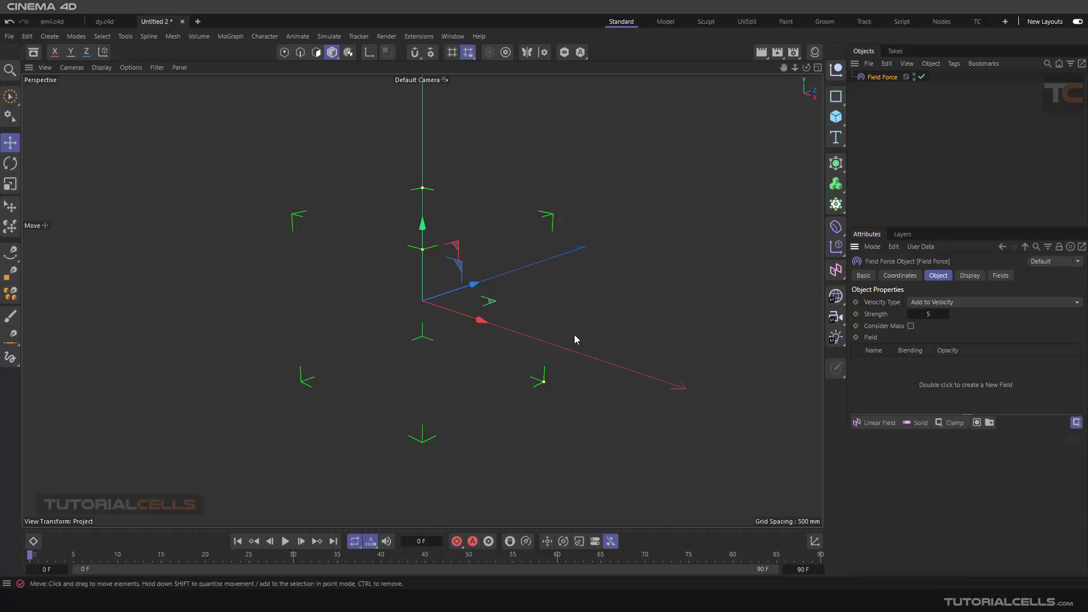
pyautogui.click(881, 421)
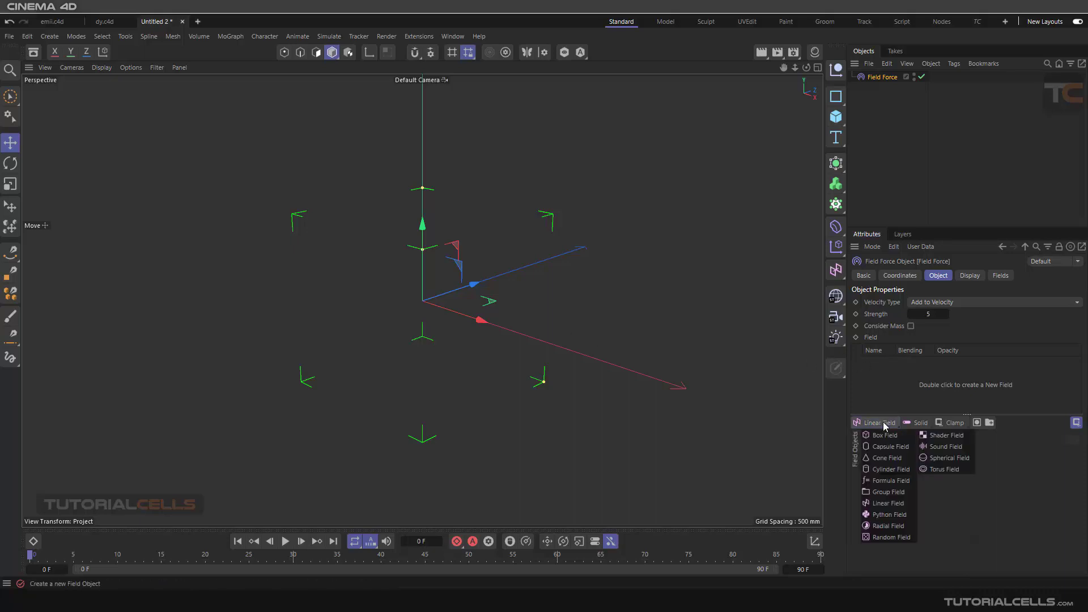
pyautogui.click(916, 422)
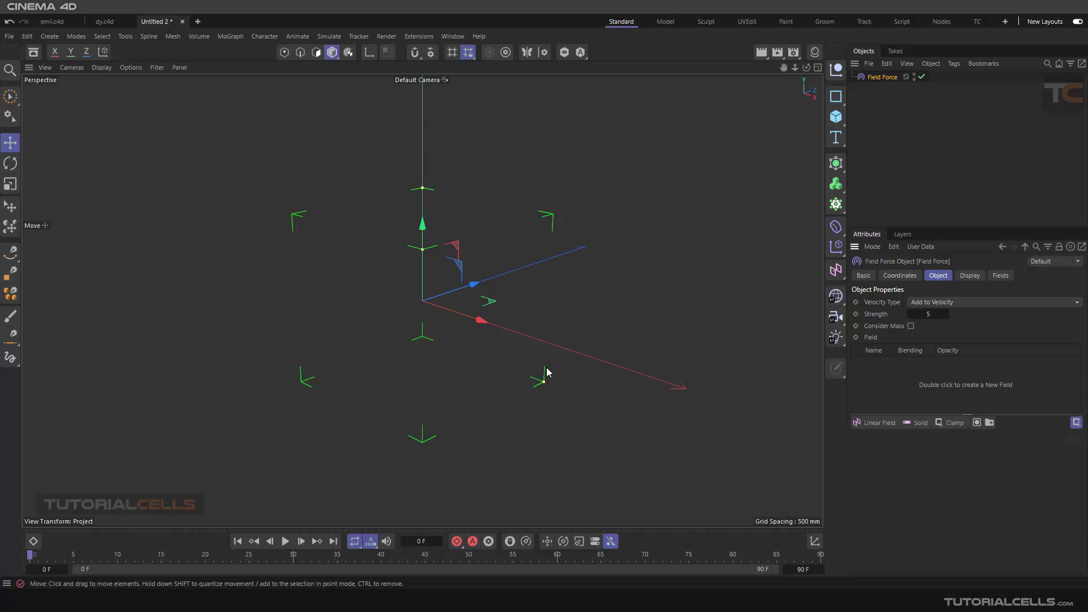
pyautogui.moveTo(455, 331)
pyautogui.keyDown('alt'); pyautogui.mouseDown()
pyautogui.moveTo(477, 324)
pyautogui.moveTo(460, 308)
pyautogui.moveTo(464, 331)
pyautogui.mouseUp(); pyautogui.keyUp('alt')
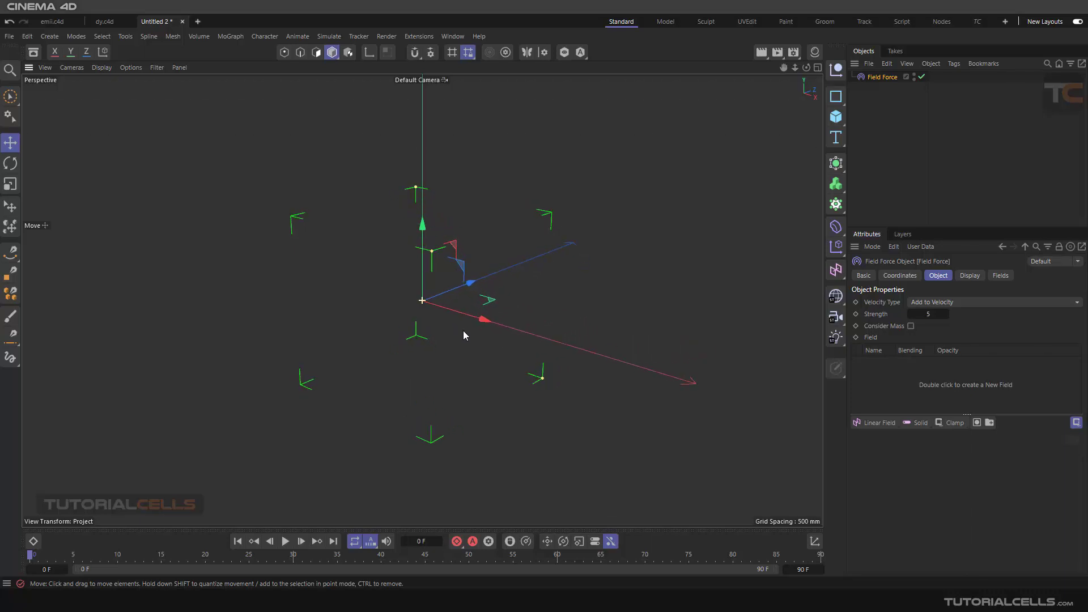
pyautogui.keyDown('alt'); pyautogui.moveTo(485, 310); pyautogui.dragTo(520, 278, button='middle'); pyautogui.keyUp('alt')
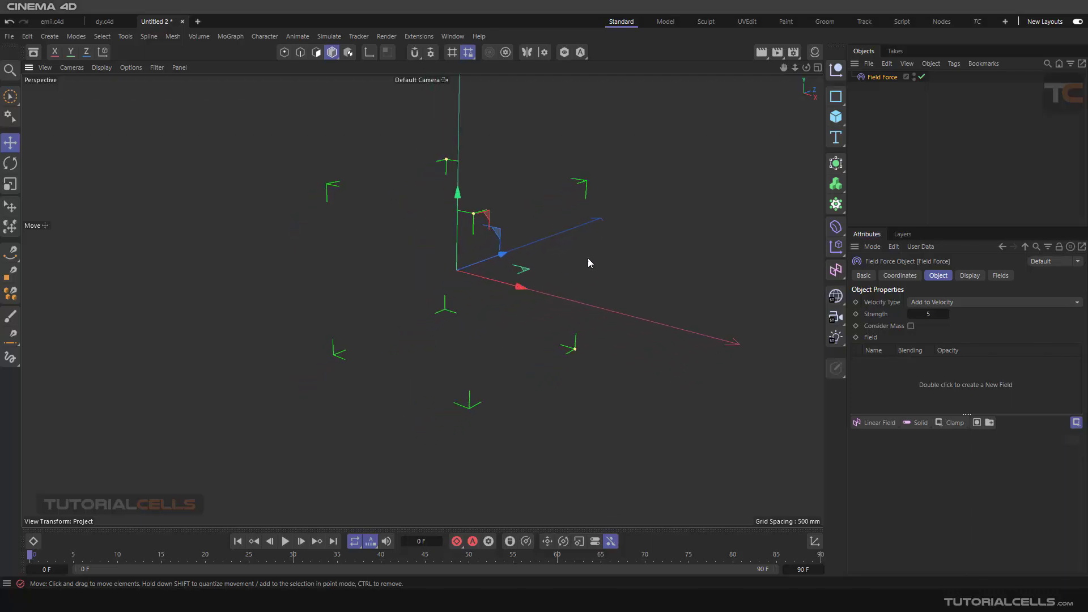
pyautogui.keyDown('alt'); pyautogui.moveTo(545, 254); pyautogui.dragTo(469, 214); pyautogui.keyUp('alt')
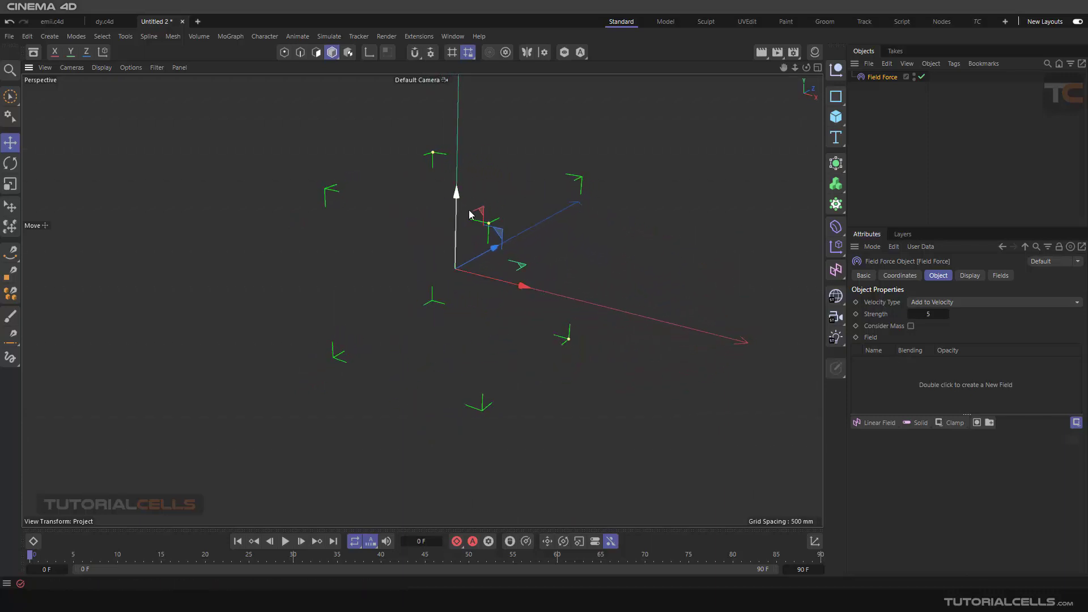
pyautogui.moveTo(471, 257)
pyautogui.keyDown('alt'); pyautogui.mouseDown()
pyautogui.moveTo(415, 242)
pyautogui.moveTo(464, 261)
pyautogui.mouseUp(); pyautogui.keyUp('alt')
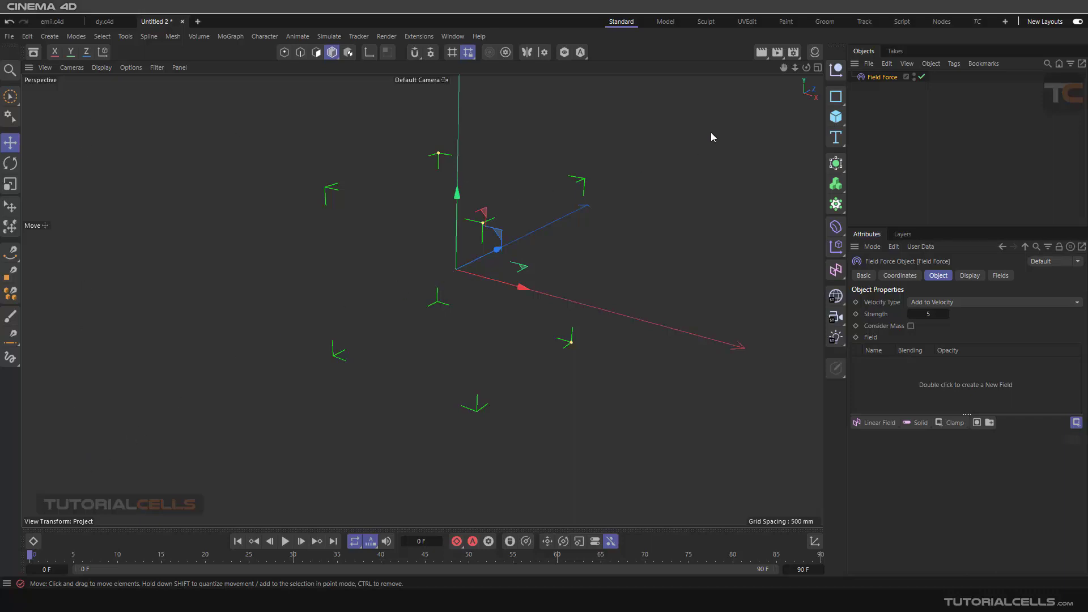
# - Add a particle Emitter and set both its X-Size and Y-Size to 2000 mm
pyautogui.click(329, 36)
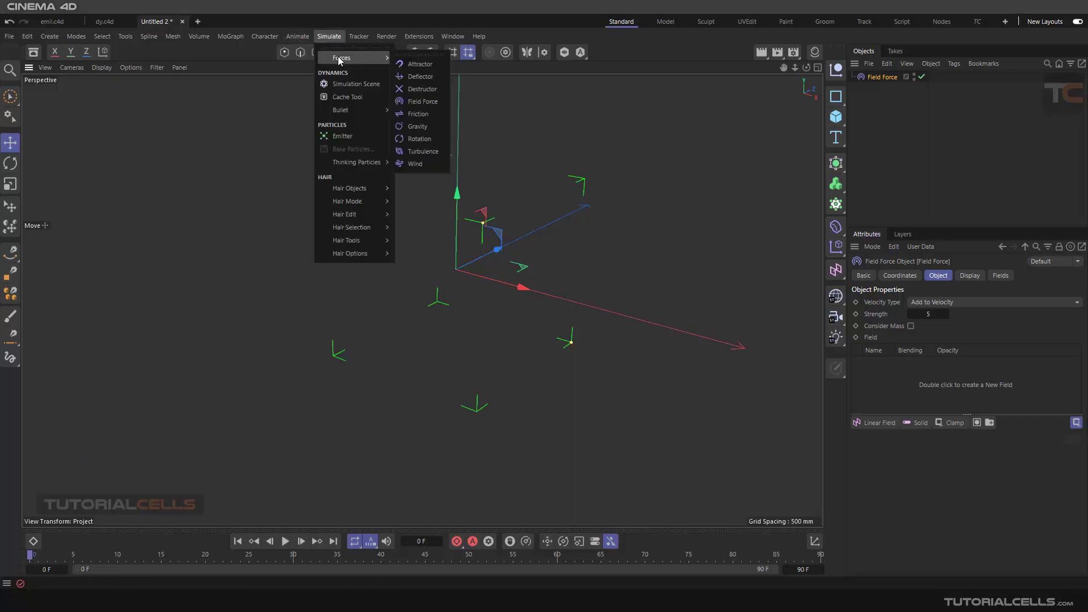
pyautogui.click(373, 136)
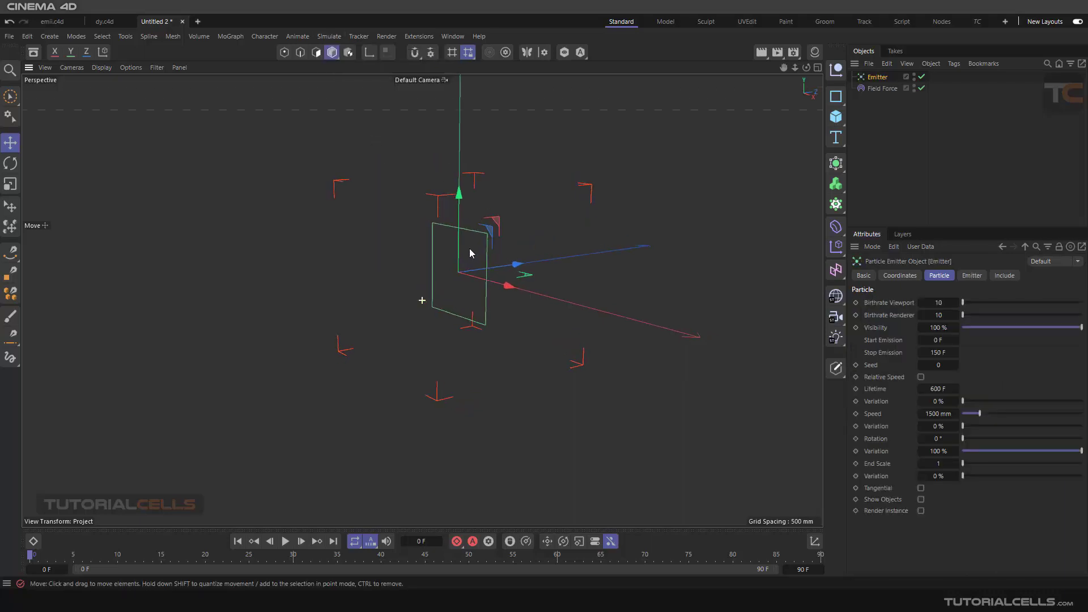
pyautogui.click(972, 275)
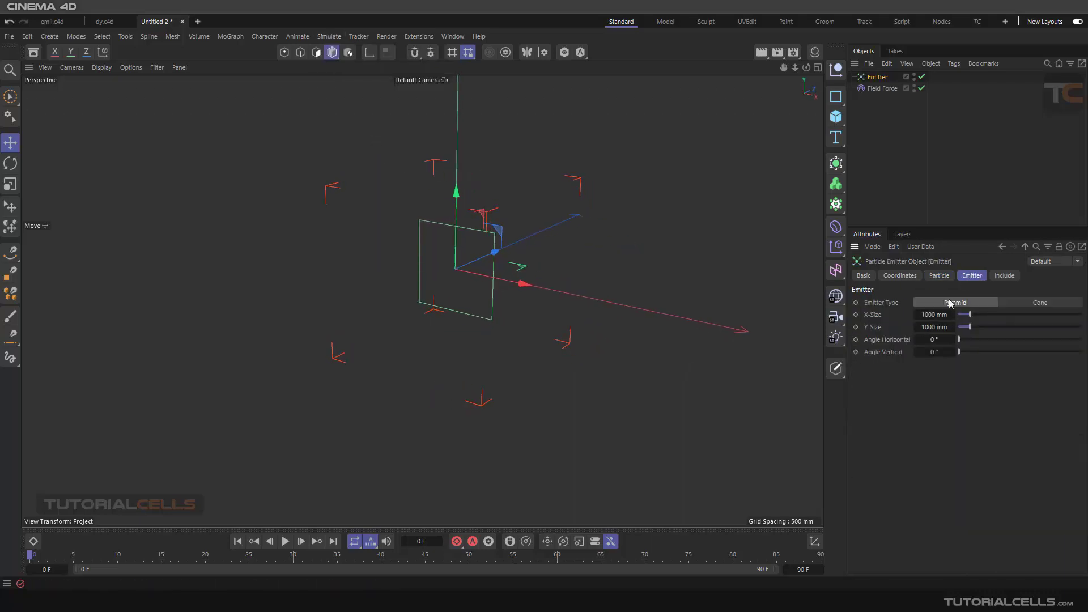
pyautogui.click(932, 314)
pyautogui.write('2000')
pyautogui.click(935, 327)
pyautogui.write('2000')
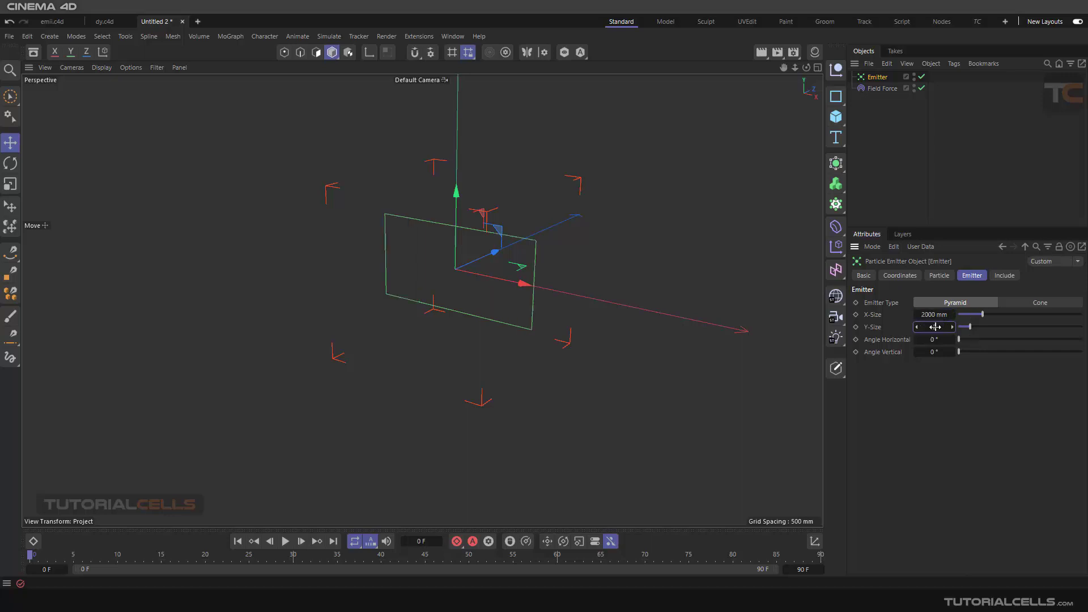
pyautogui.press('Return')
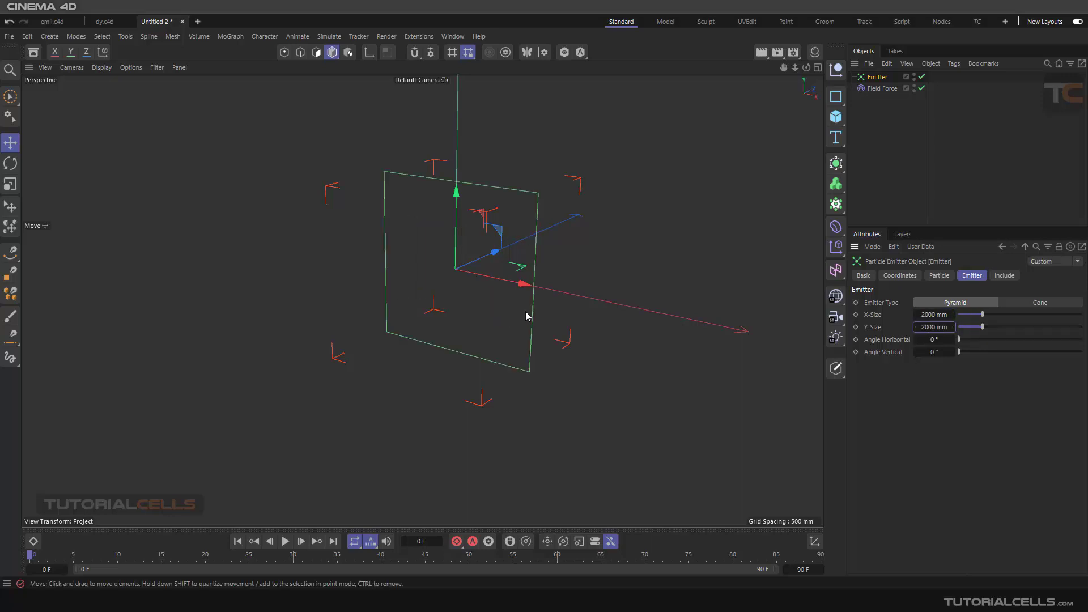
# - Move the Field Force along the positive Z axis so it sits in front of the emitter
pyautogui.keyDown('alt'); pyautogui.moveTo(526, 311); pyautogui.dragTo(636, 247); pyautogui.keyUp('alt')
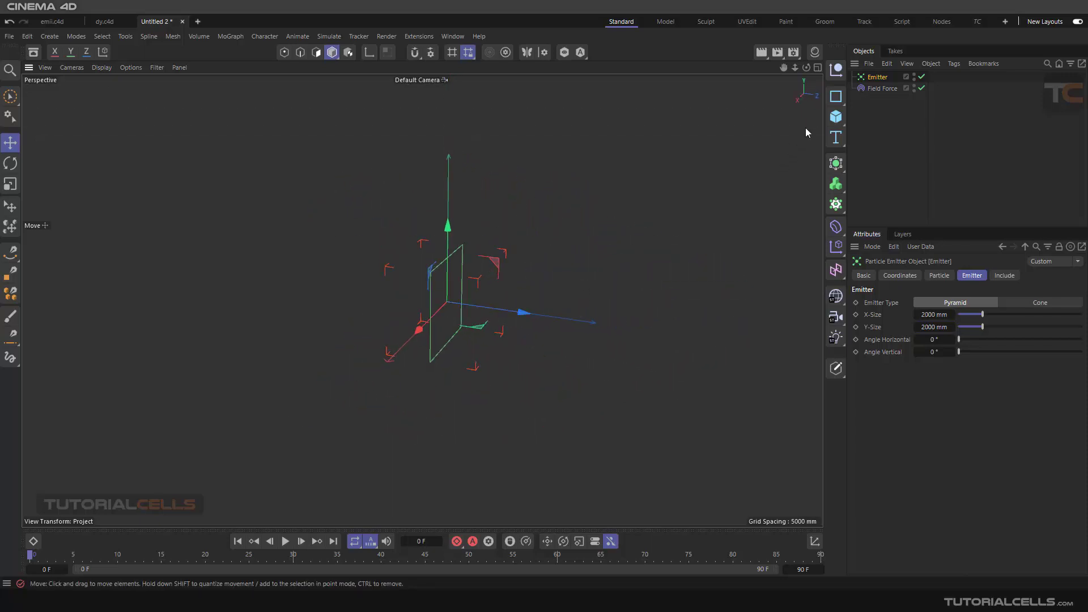
pyautogui.click(883, 89)
pyautogui.moveTo(525, 304); pyautogui.dragTo(593, 296)
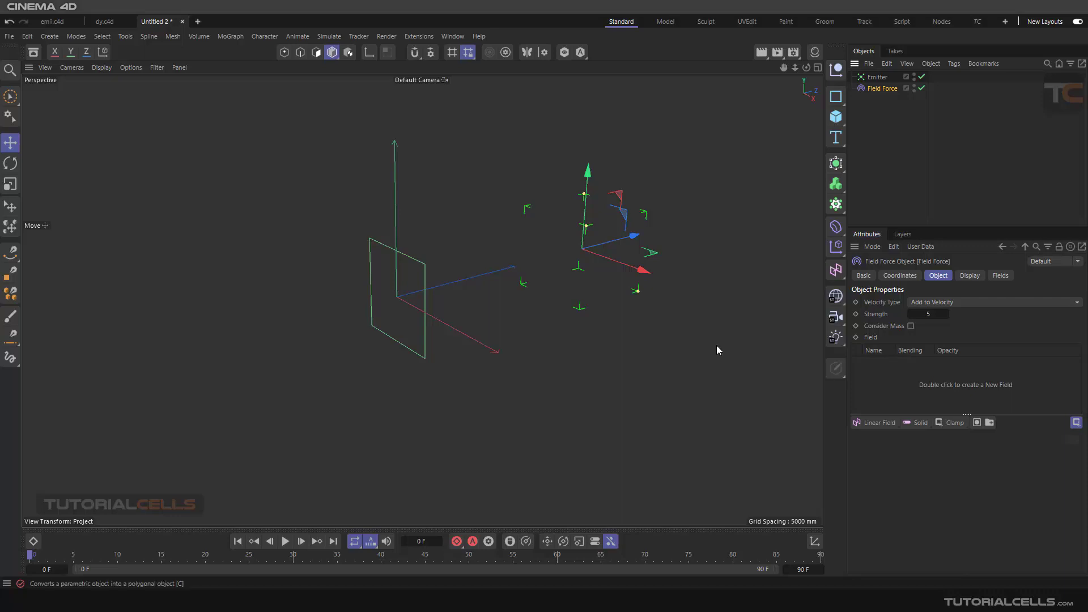
# - Add a Solid layer to the Field Force's field list
pyautogui.scroll(1, 600, 249)
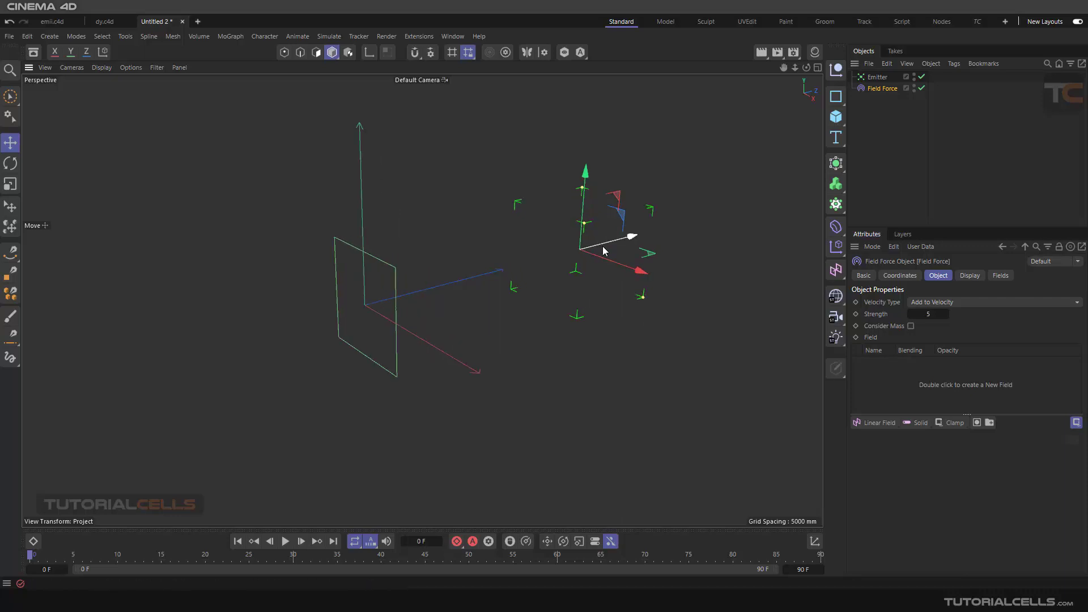
pyautogui.click(920, 423)
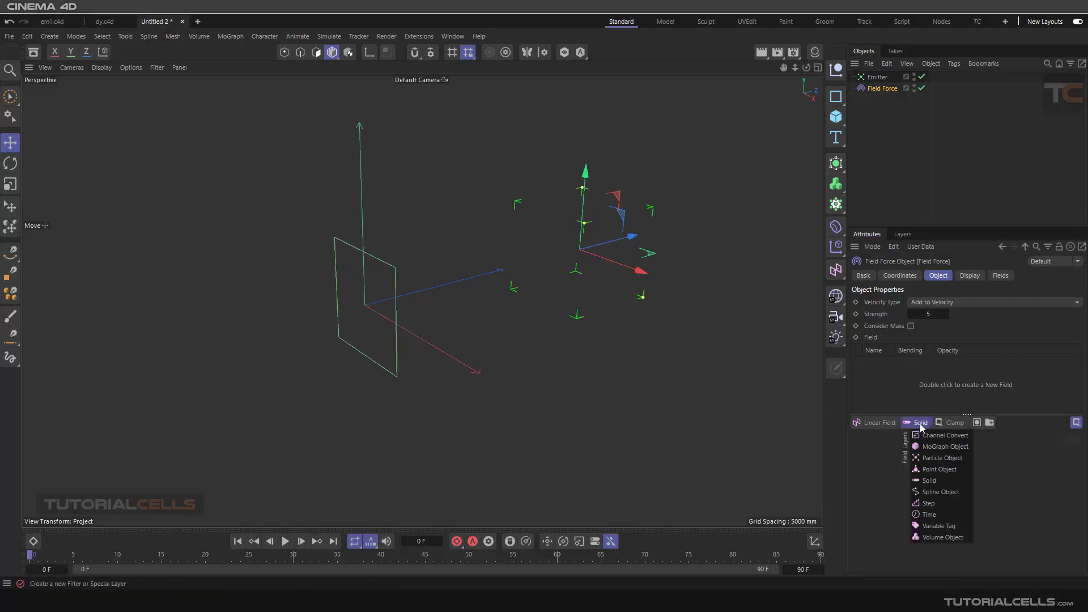
pyautogui.click(930, 481)
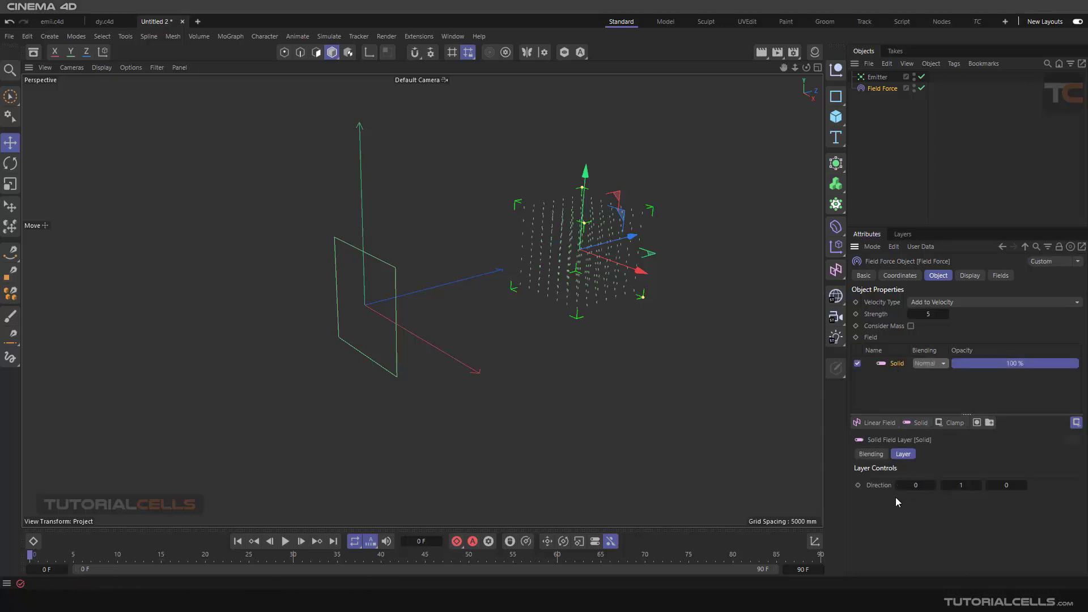
# - Toggle the Field Force's display box off and on, and raise its line density to 13%
pyautogui.scroll(10, 620, 258)
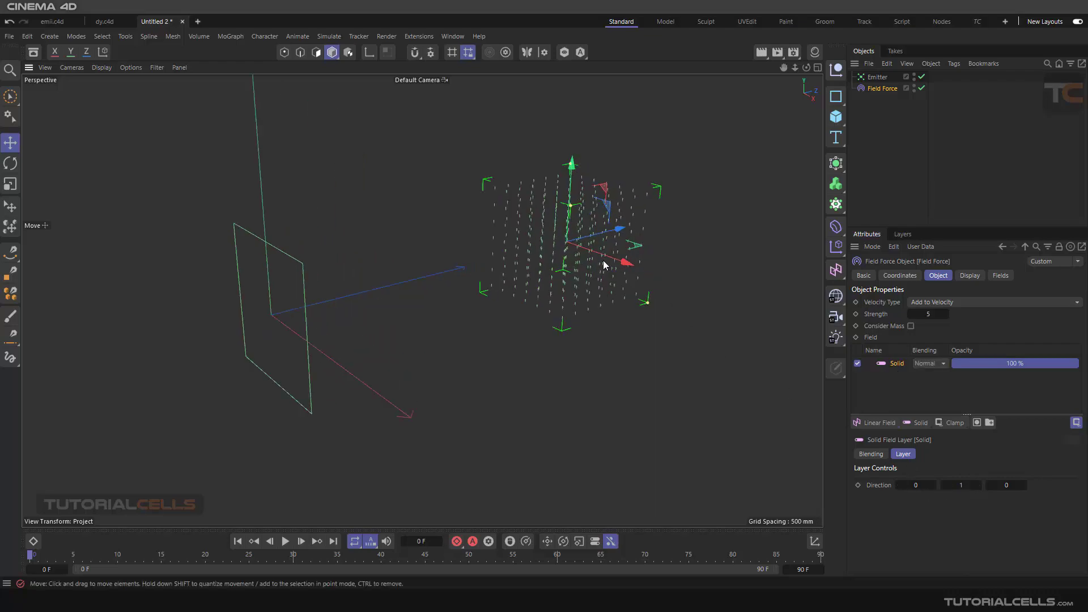
pyautogui.keyDown('alt'); pyautogui.moveTo(620, 258); pyautogui.dragTo(587, 237); pyautogui.keyUp('alt')
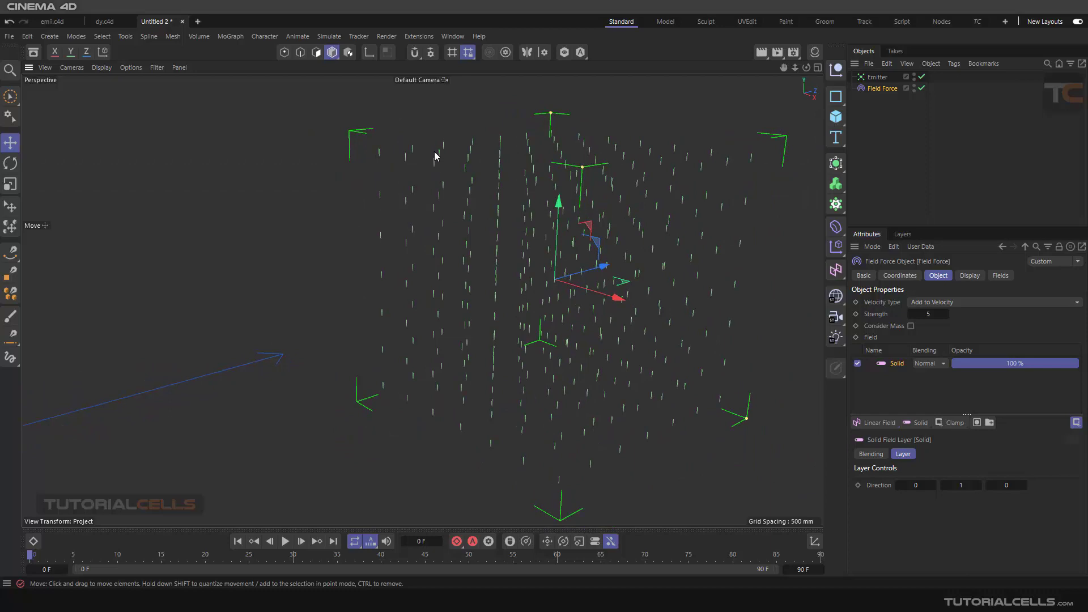
pyautogui.click(964, 283)
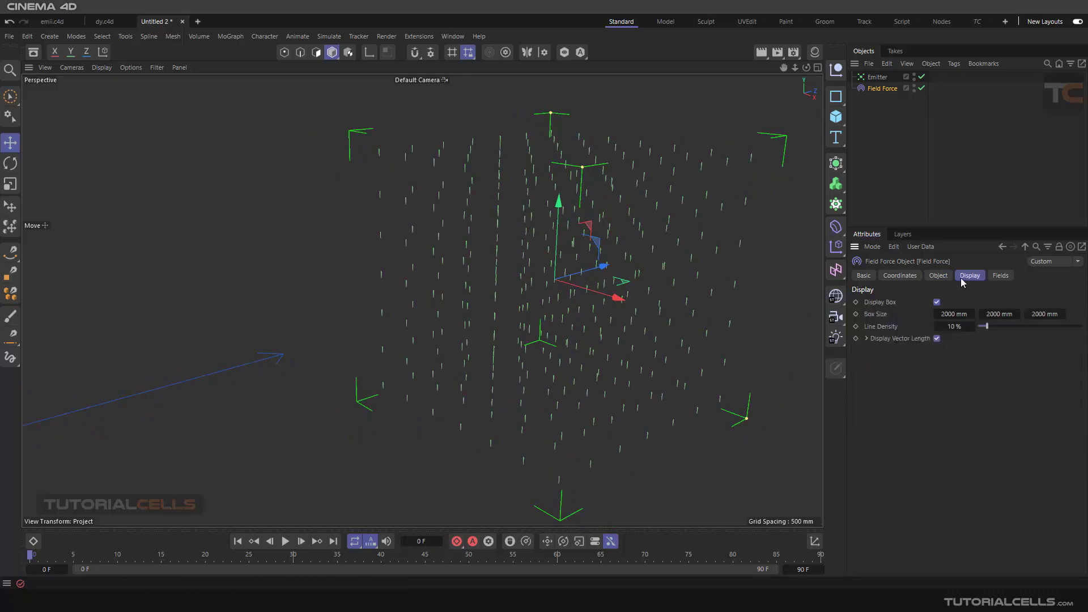
pyautogui.click(937, 303)
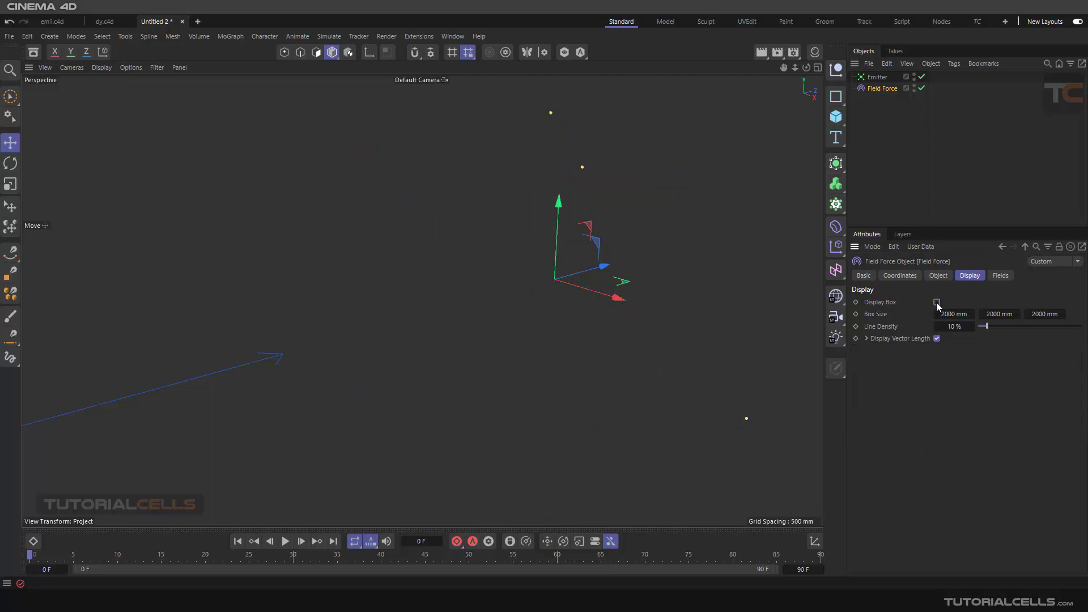
pyautogui.click(937, 303)
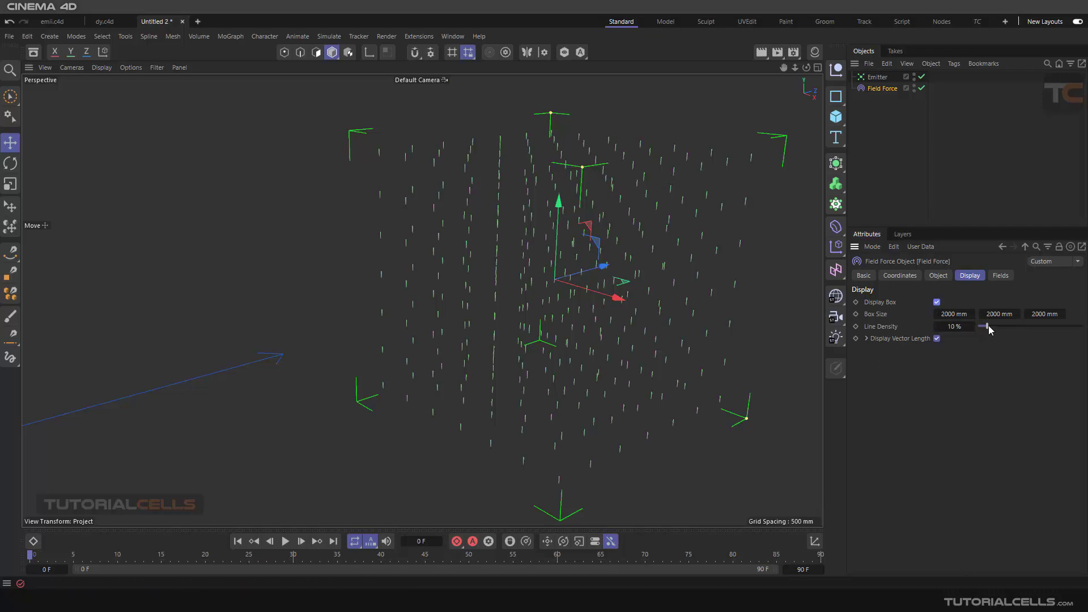
pyautogui.moveTo(989, 325); pyautogui.dragTo(990, 325)
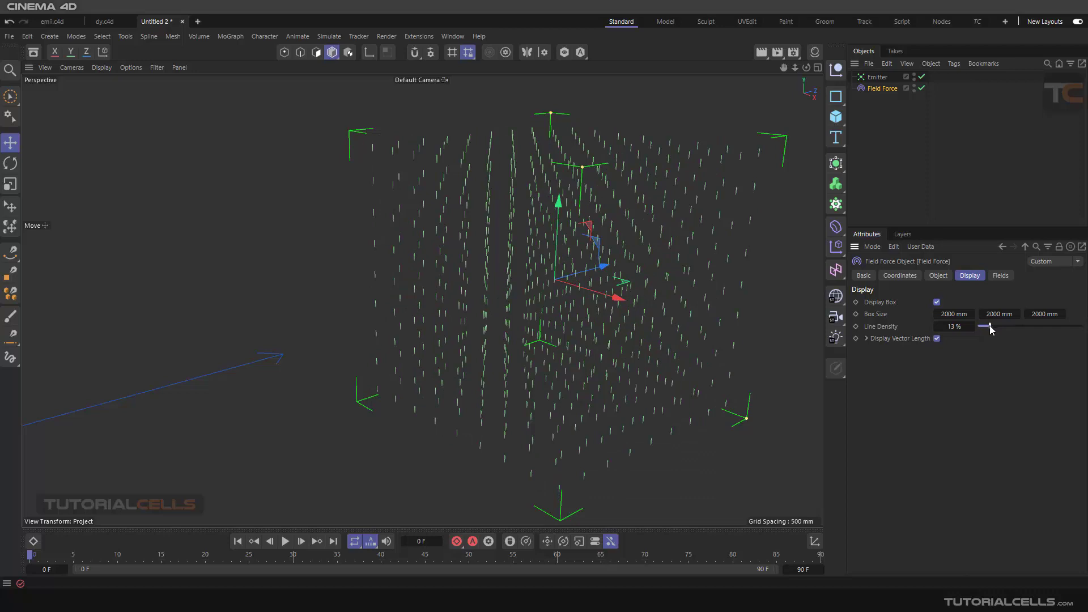
# - Try Brightness for the Field Force's displayed vector length, return to Line Length, and test the displayed length scale
pyautogui.click(866, 339)
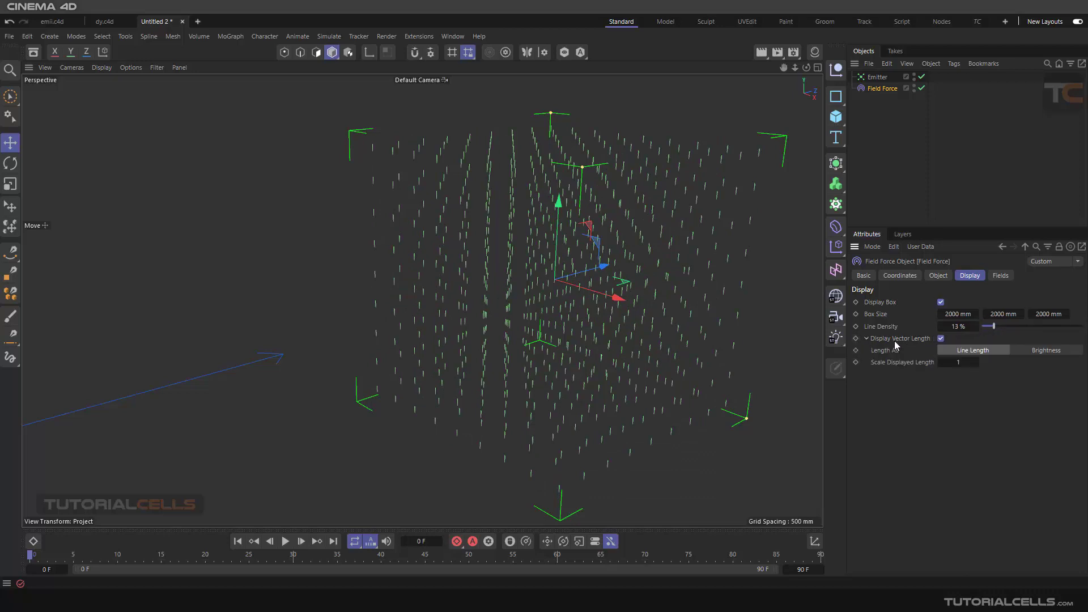
pyautogui.click(1023, 352)
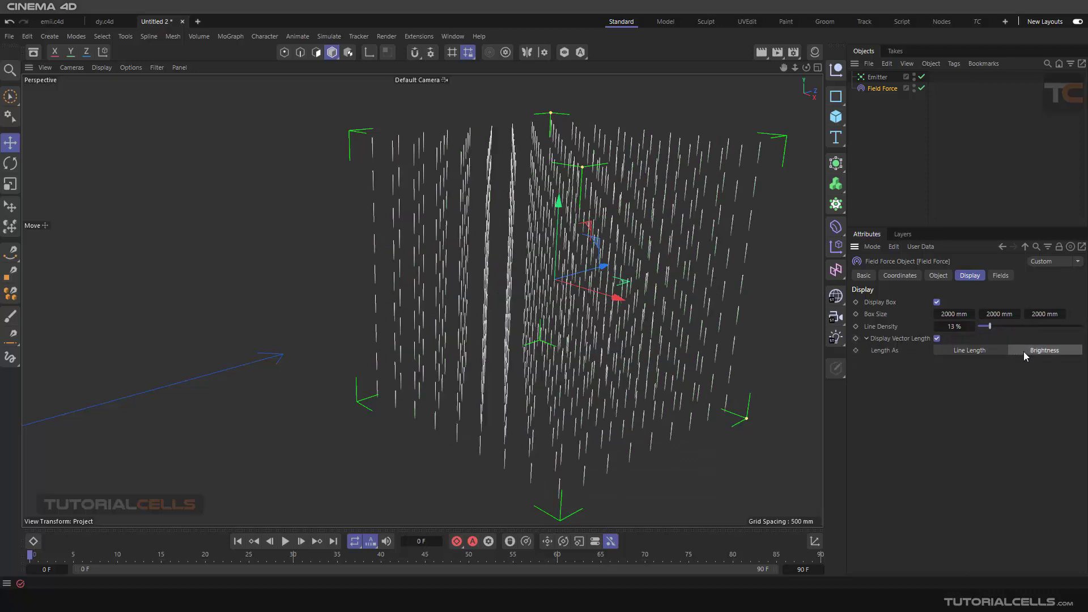
pyautogui.click(985, 352)
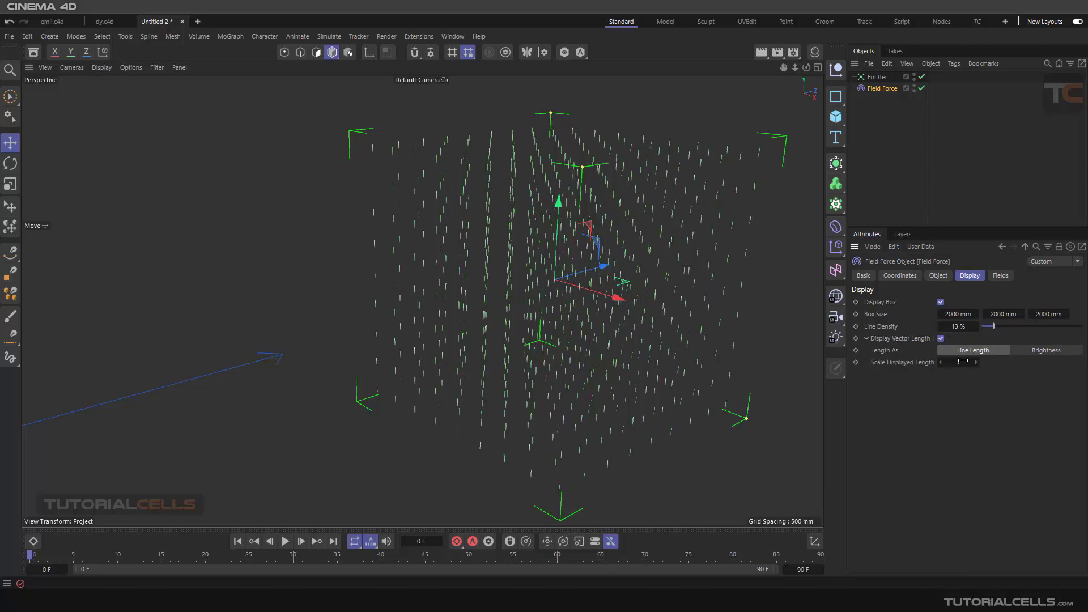
pyautogui.moveTo(963, 361); pyautogui.dragTo(973, 361)
pyautogui.click(937, 278)
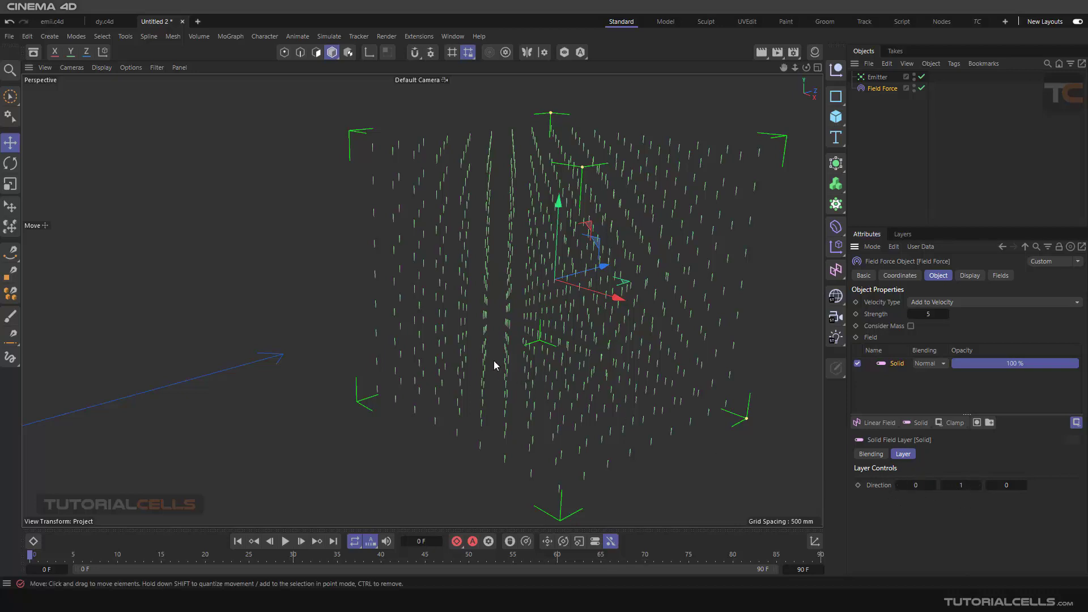
# - Play the simulation and examine from the side how the Field Force affects the emitted particles, stopping at frame 24
pyautogui.keyDown('alt'); pyautogui.moveTo(467, 297); pyautogui.dragTo(373, 244); pyautogui.keyUp('alt')
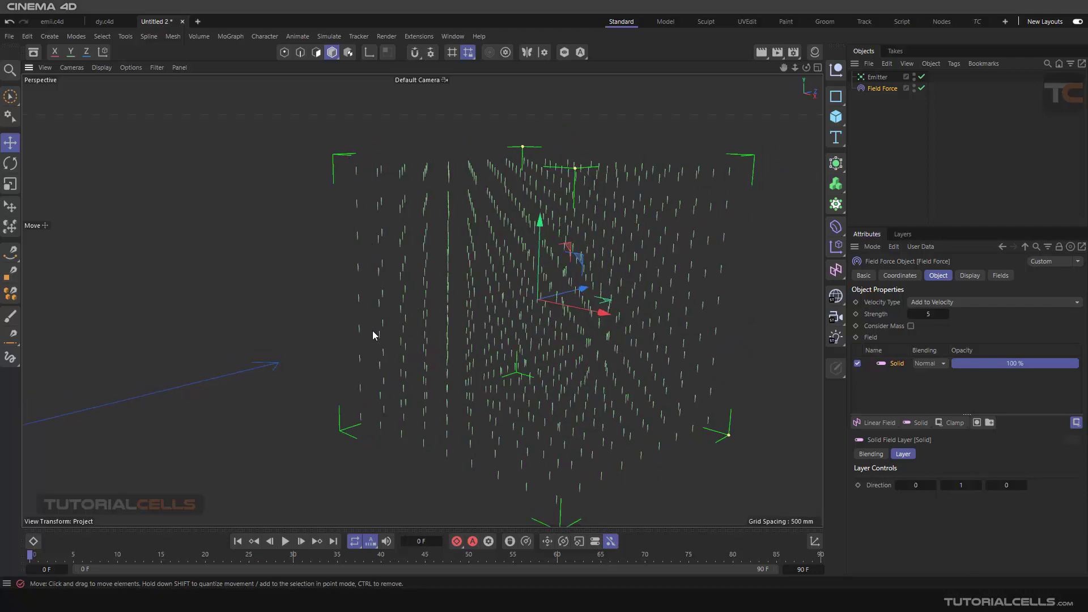
pyautogui.scroll(-2, 400, 281)
pyautogui.keyDown('alt'); pyautogui.moveTo(400, 281); pyautogui.dragTo(427, 310); pyautogui.keyUp('alt')
pyautogui.keyDown('alt'); pyautogui.moveTo(426, 310); pyautogui.dragTo(439, 303, button='middle'); pyautogui.keyUp('alt')
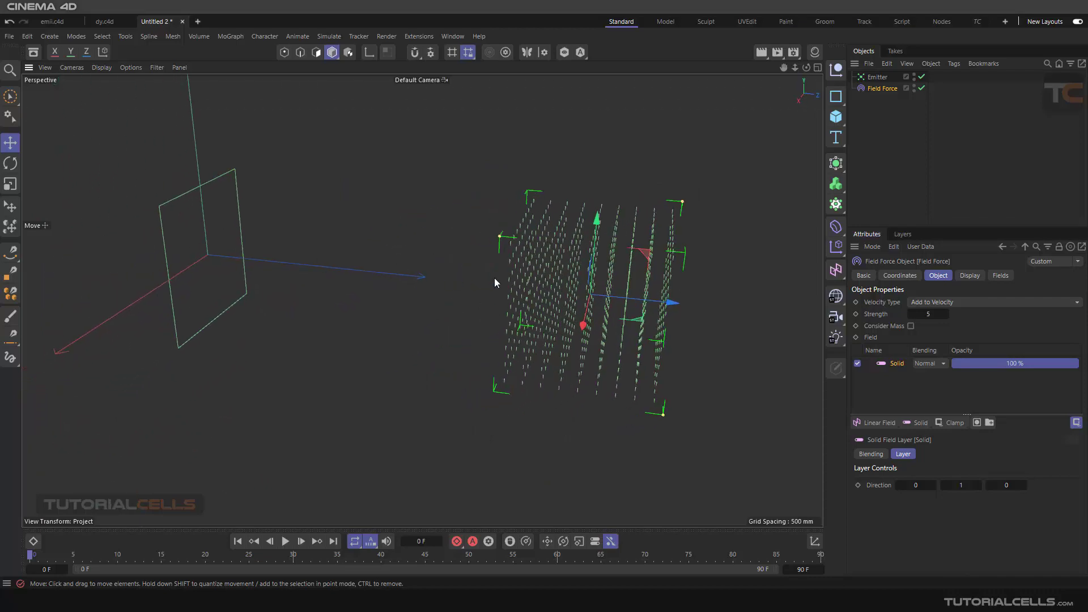
pyautogui.click(285, 541)
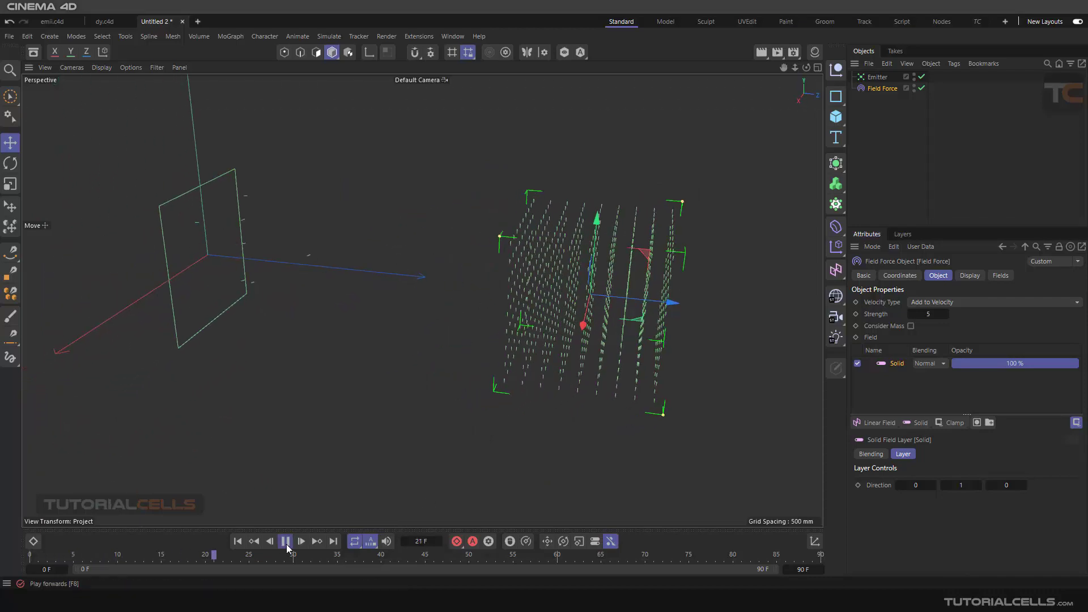
pyautogui.keyDown('alt'); pyautogui.moveTo(398, 329); pyautogui.dragTo(423, 321); pyautogui.keyUp('alt')
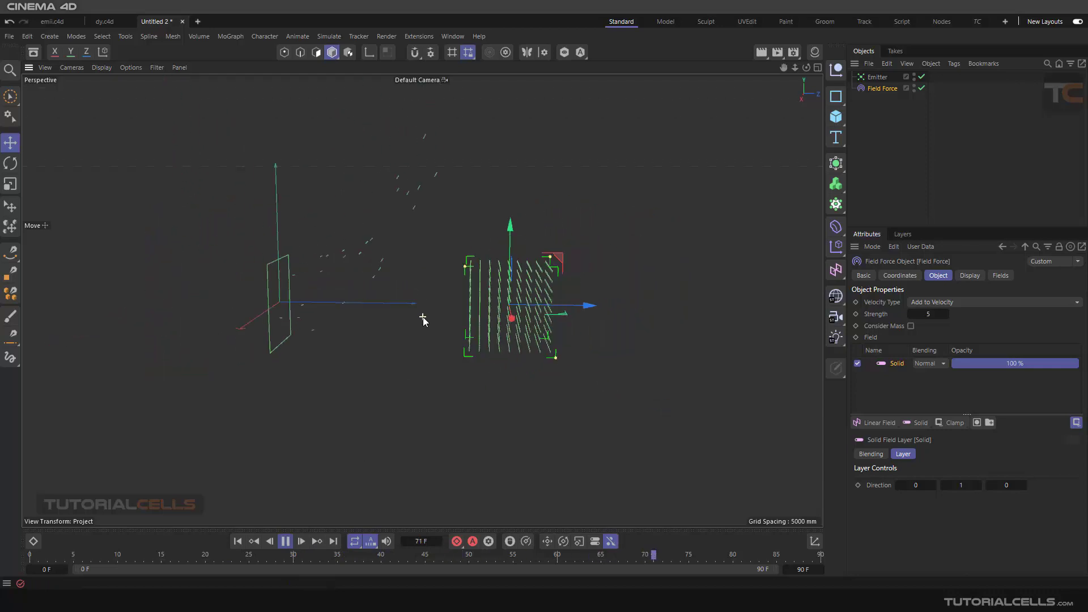
pyautogui.keyDown('alt'); pyautogui.moveTo(423, 318); pyautogui.dragTo(468, 321, button='middle'); pyautogui.keyUp('alt')
pyautogui.click(286, 542)
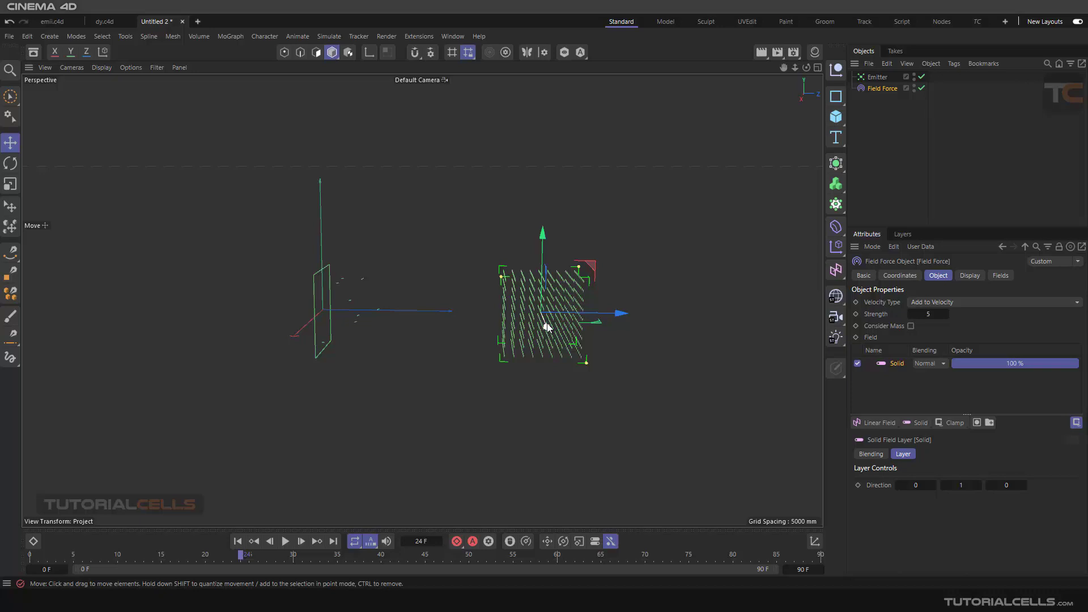
# - Set the Emitter's viewport and renderer birthrates to 1000
pyautogui.keyDown('alt'); pyautogui.moveTo(547, 327); pyautogui.dragTo(594, 329); pyautogui.keyUp('alt')
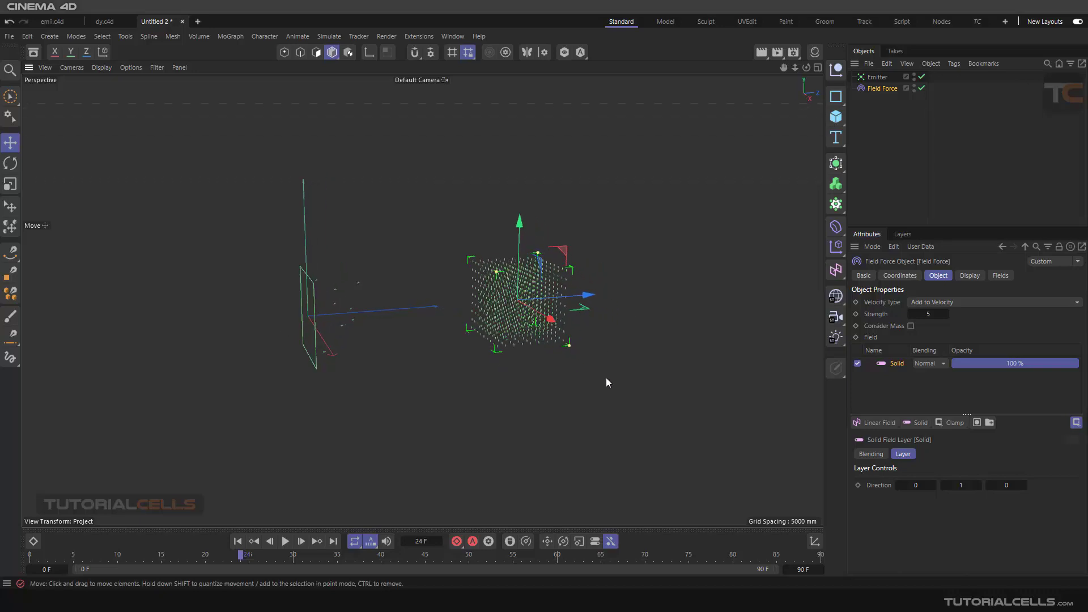
pyautogui.click(877, 77)
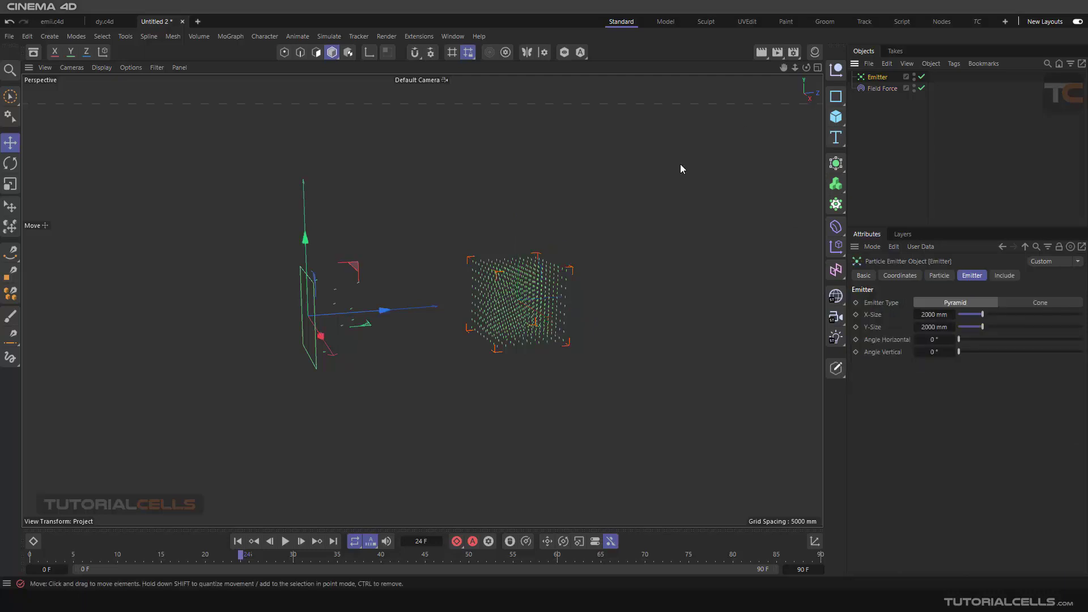
pyautogui.keyDown('alt'); pyautogui.moveTo(608, 249); pyautogui.dragTo(559, 272); pyautogui.keyUp('alt')
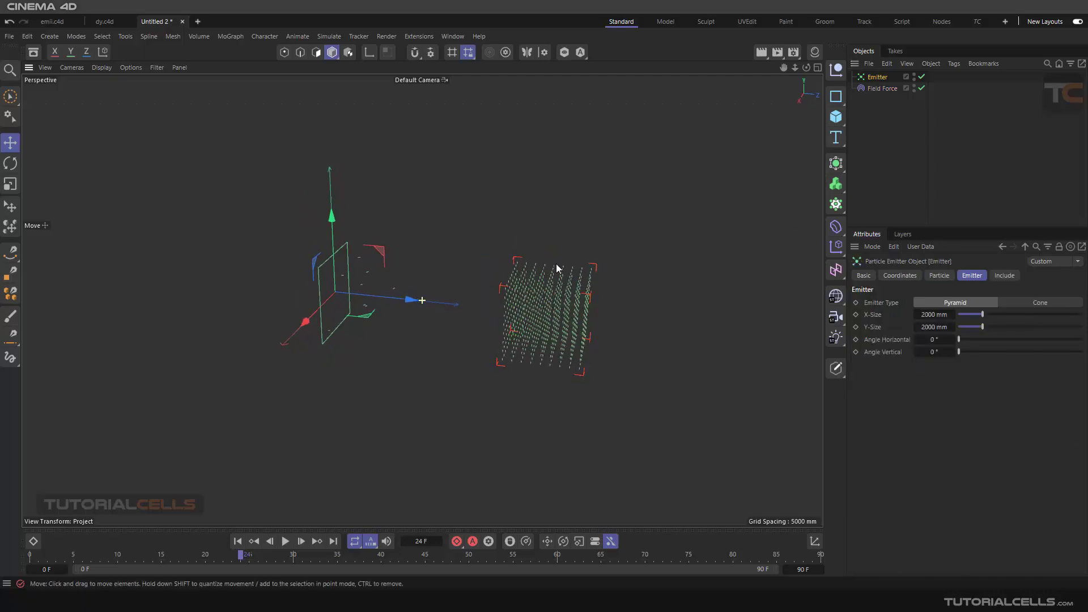
pyautogui.click(939, 276)
pyautogui.doubleClick(938, 303)
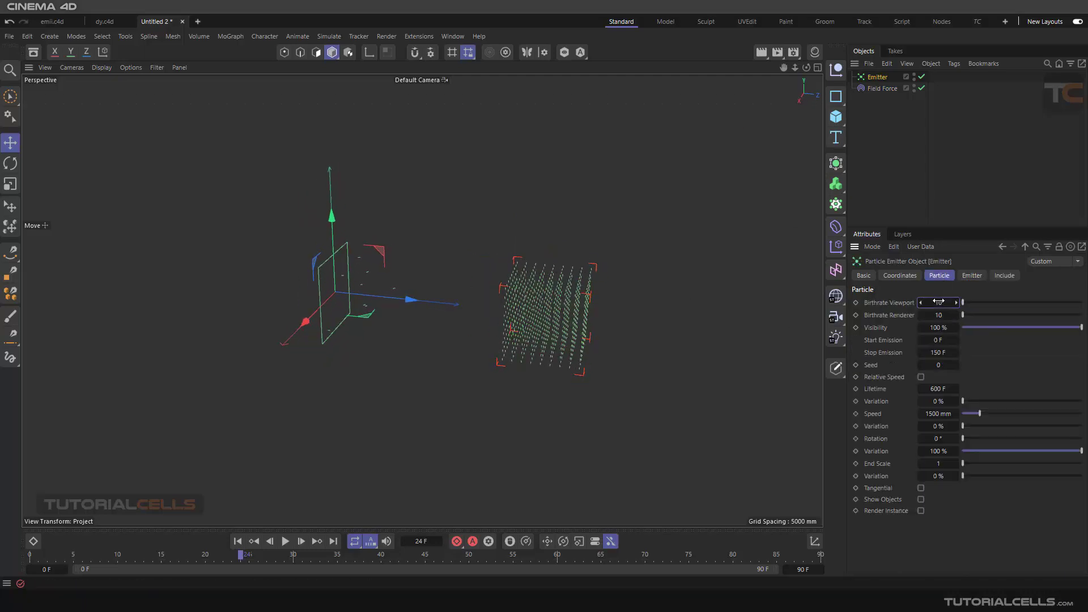
pyautogui.write('1000')
pyautogui.doubleClick(938, 316)
pyautogui.write('1000')
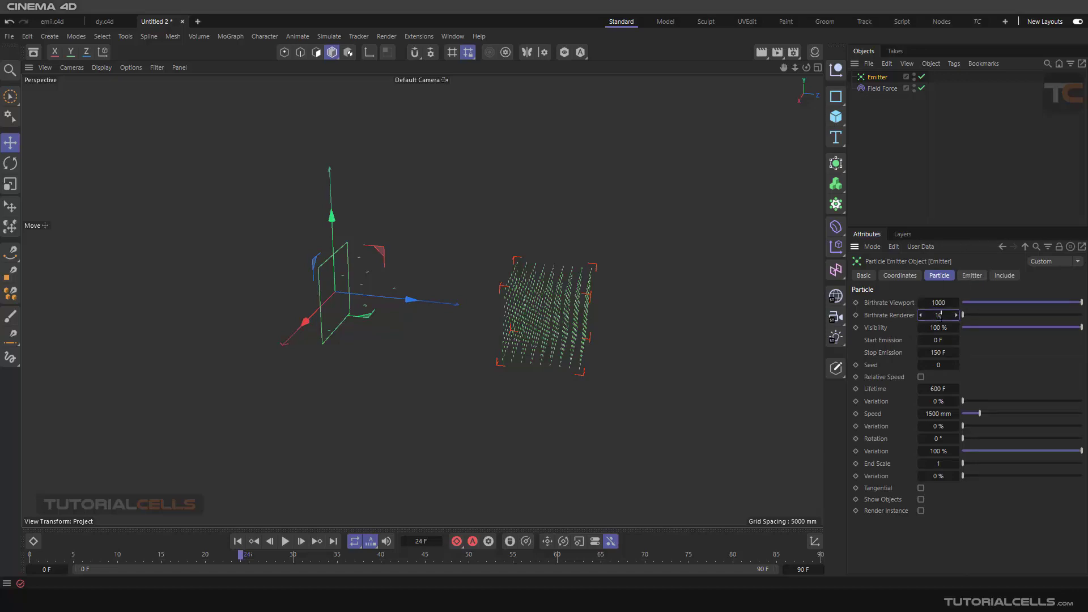
pyautogui.press('Return')
# - Play the simulation from the start to view the denser particle stream, stopping at frame 69
pyautogui.click(238, 541)
pyautogui.click(284, 542)
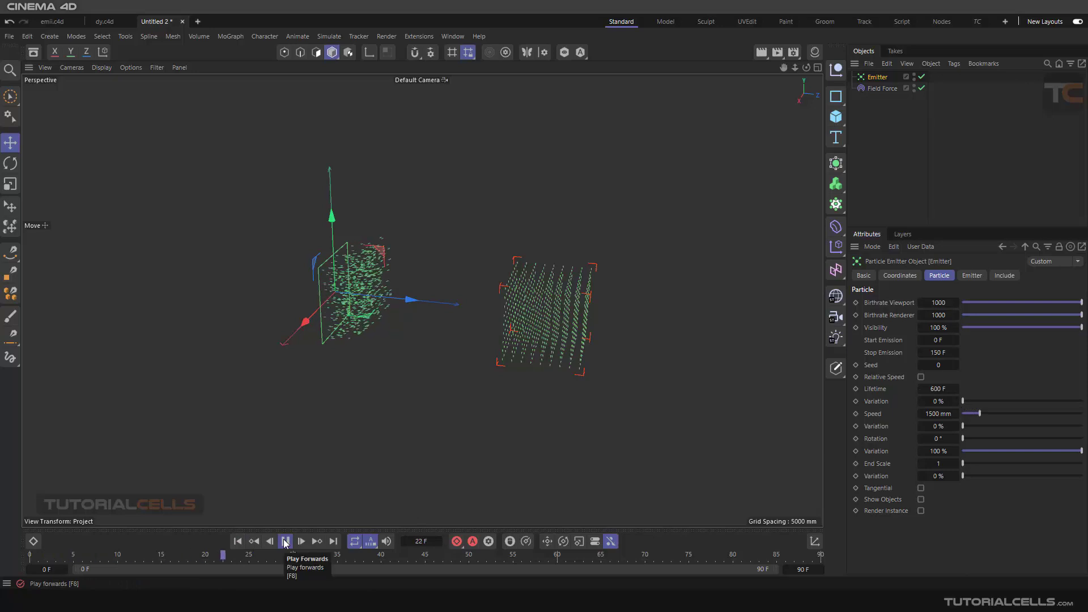
pyautogui.click(285, 542)
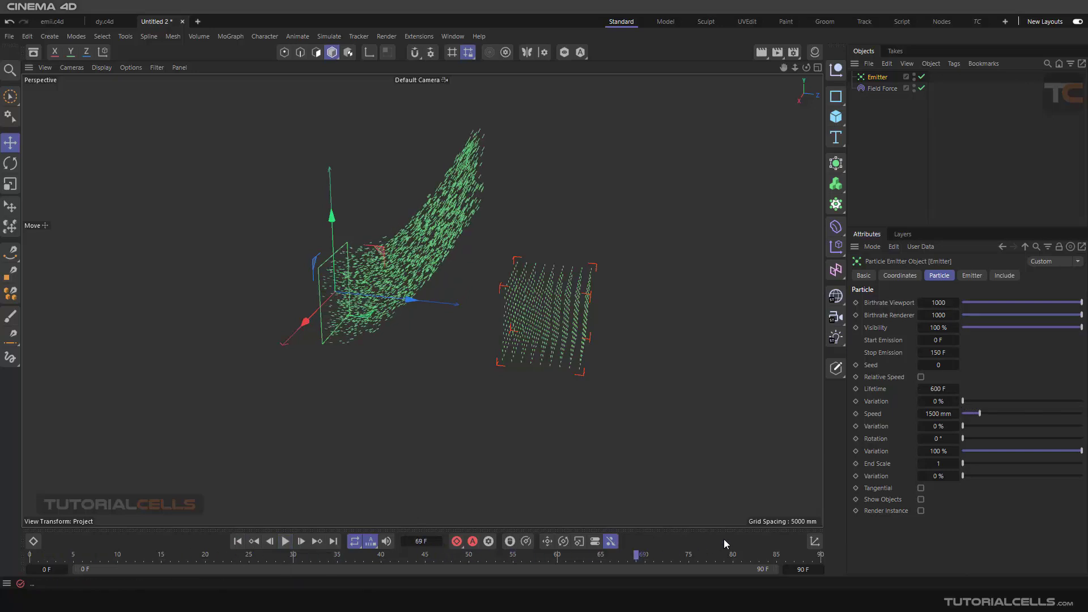
# - Extend the animation's end to 500 frames and play the simulation over the longer timeline
pyautogui.click(803, 569)
pyautogui.write('500')
pyautogui.press('Return')
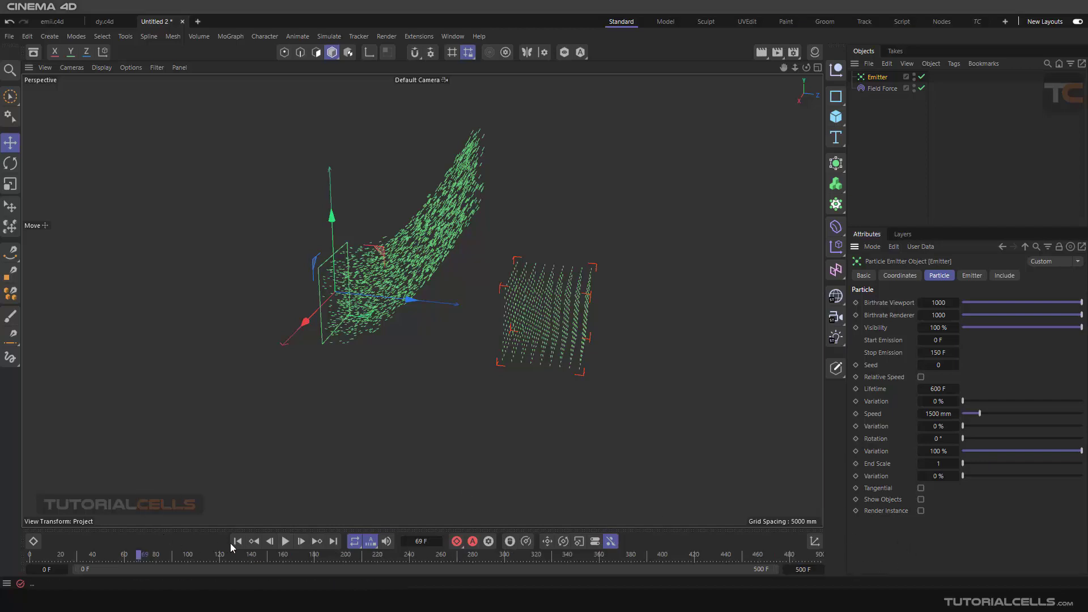
pyautogui.click(286, 542)
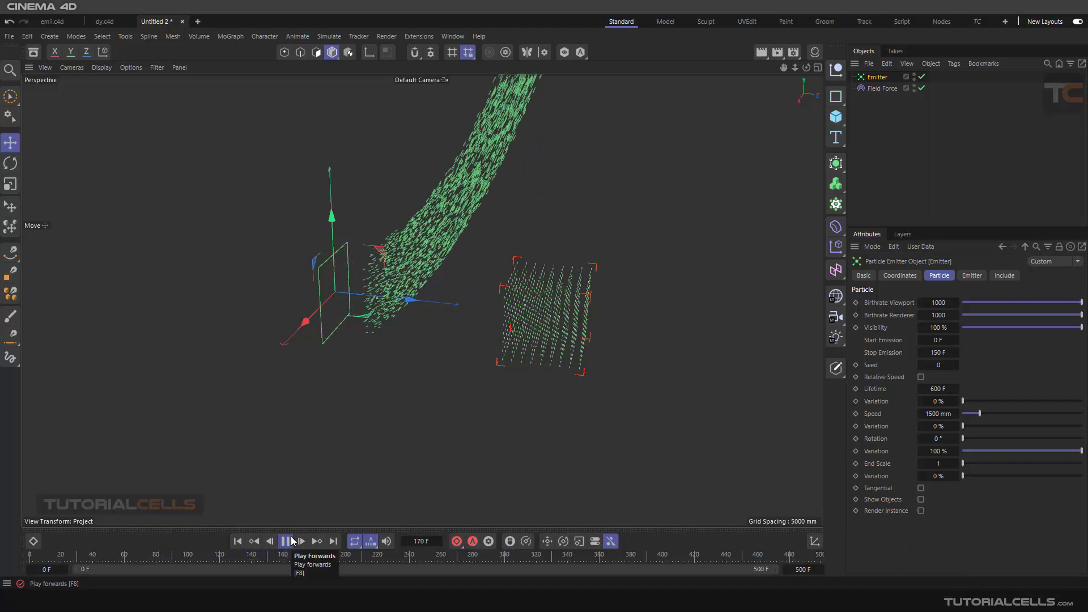
pyautogui.click(293, 541)
# - Examine the Field Force's displayed direction lines up close and from several angles with the force selected
pyautogui.keyDown('alt'); pyautogui.moveTo(536, 321); pyautogui.dragTo(635, 304); pyautogui.keyUp('alt')
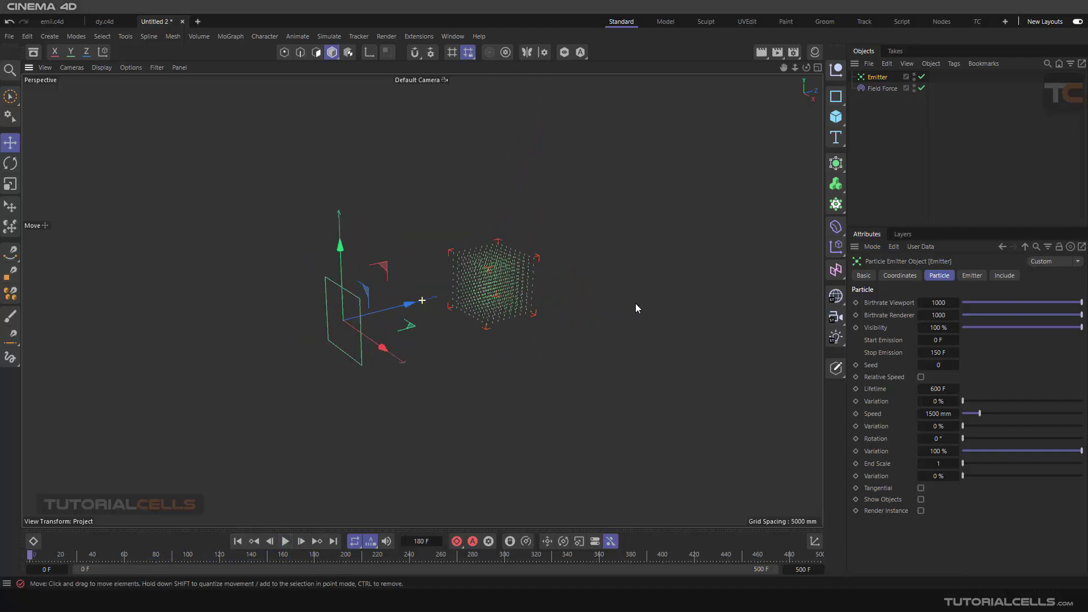
pyautogui.scroll(9, 505, 290)
pyautogui.keyDown('alt'); pyautogui.moveTo(420, 301); pyautogui.dragTo(409, 289); pyautogui.keyUp('alt')
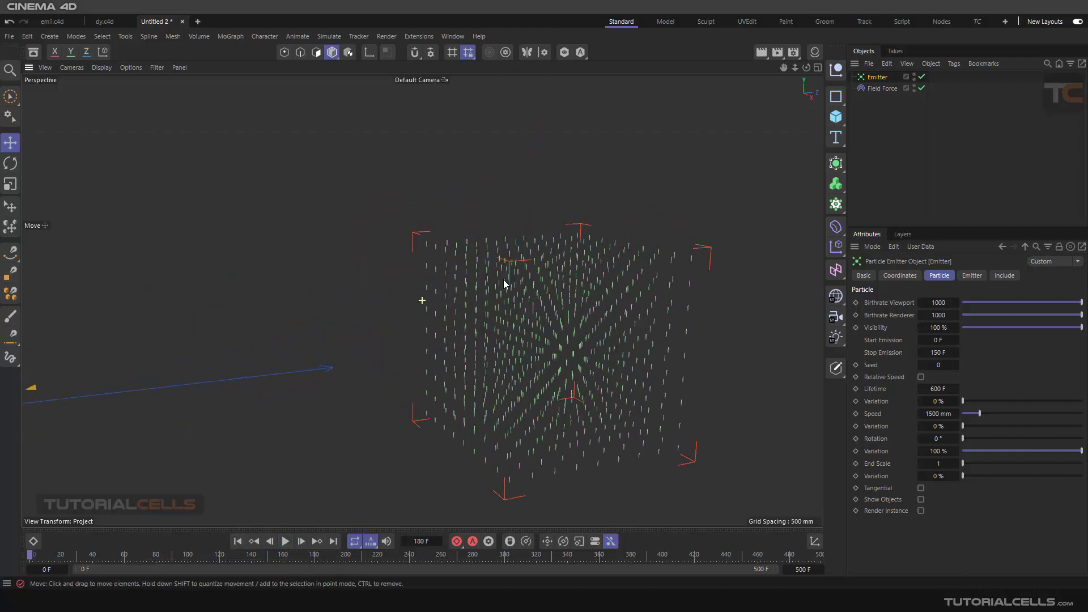
pyautogui.scroll(5, 529, 311)
pyautogui.click(875, 89)
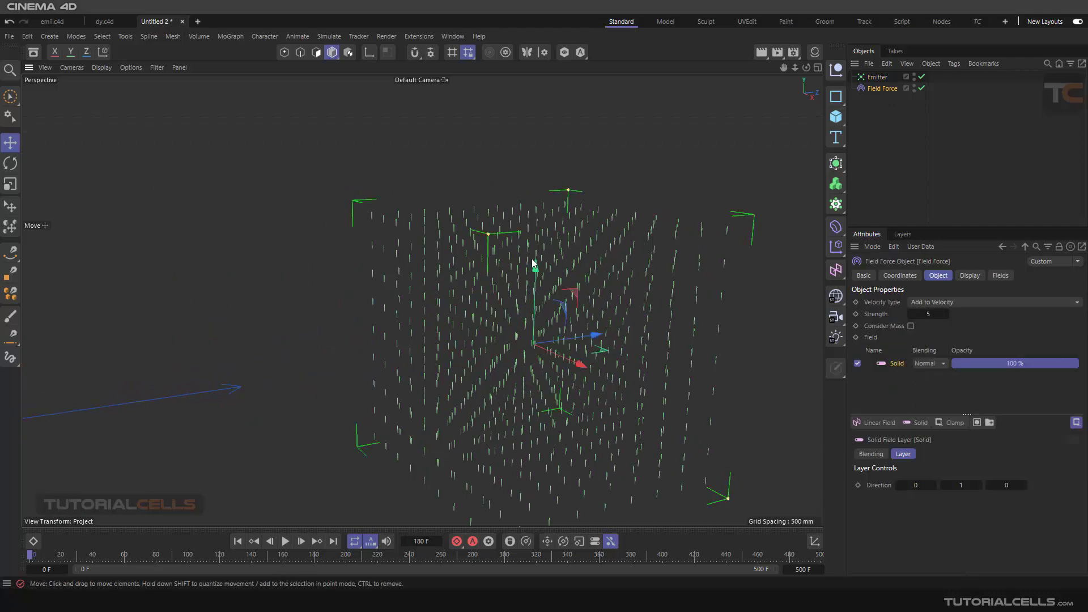
pyautogui.keyDown('alt'); pyautogui.moveTo(536, 266); pyautogui.dragTo(453, 296); pyautogui.keyUp('alt')
pyautogui.scroll(-4, 533, 283)
pyautogui.scroll(-5, 532, 288)
pyautogui.scroll(-1, 571, 334)
pyautogui.keyDown('alt'); pyautogui.moveTo(572, 335); pyautogui.dragTo(535, 314, button='middle'); pyautogui.keyUp('alt')
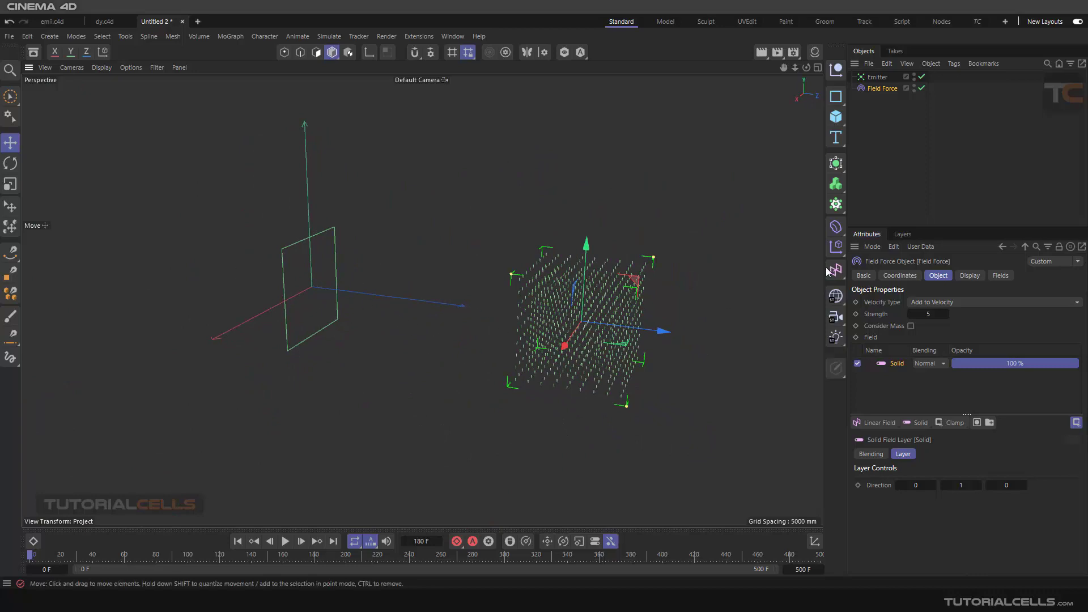
# - Review the Field Force's empty Fields list and its available Velocity Type options without changing them
pyautogui.click(997, 277)
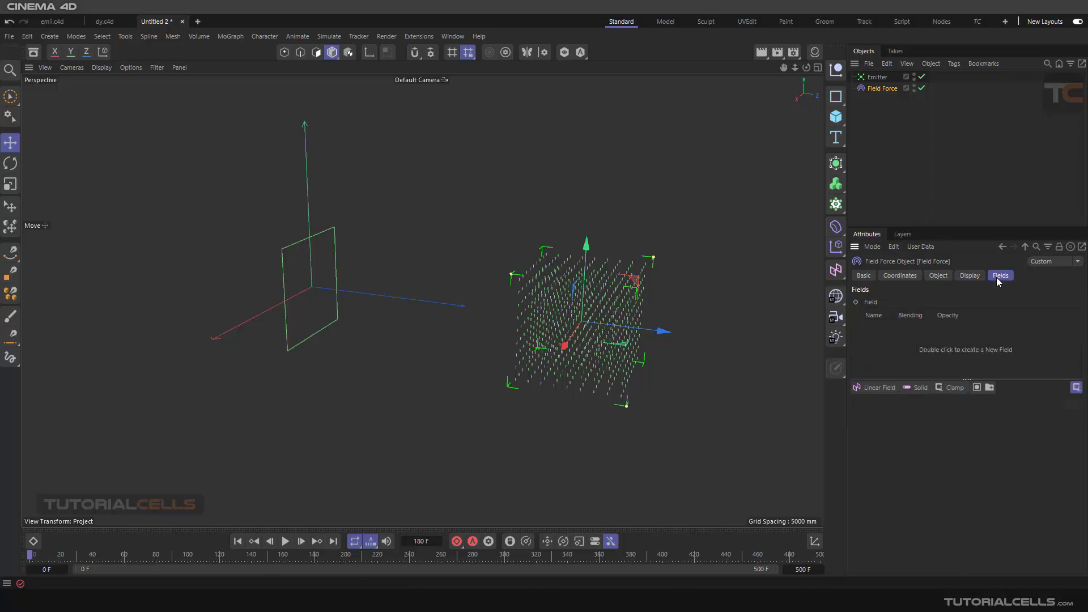
pyautogui.click(942, 276)
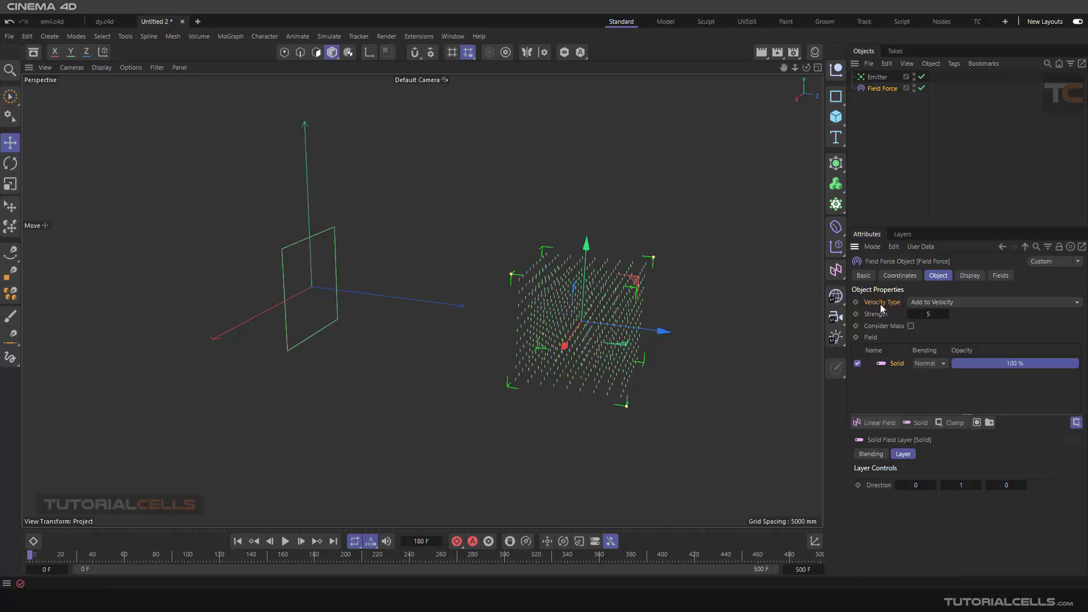
pyautogui.click(955, 302)
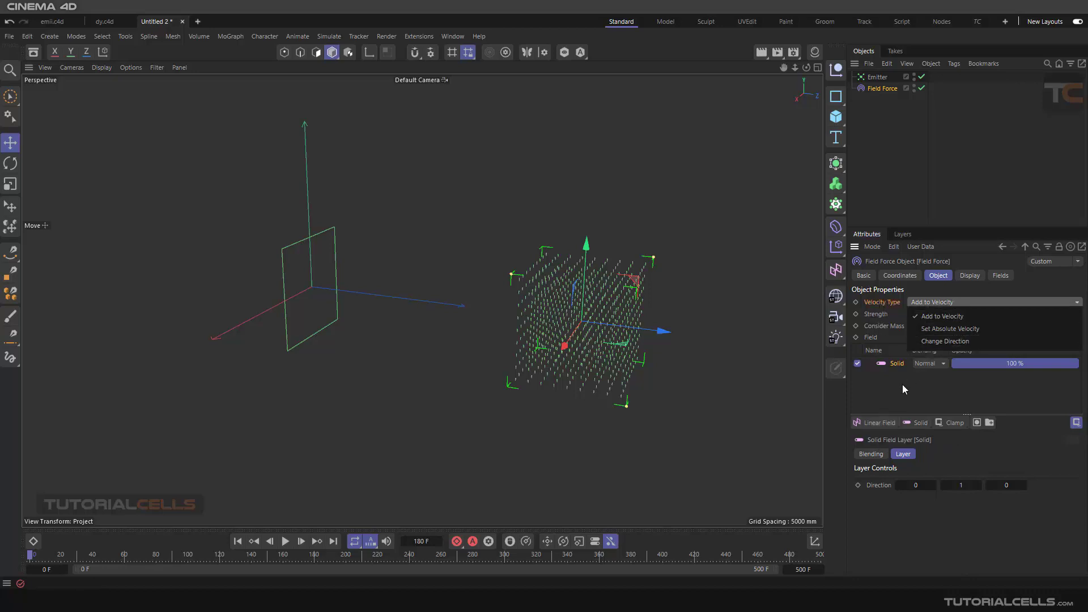
pyautogui.click(930, 515)
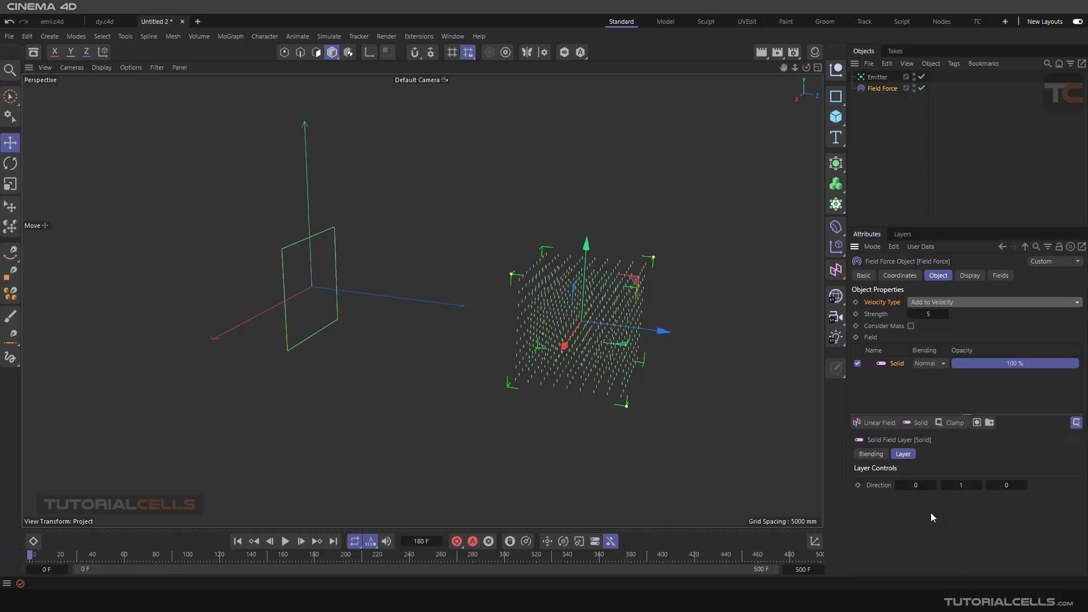
# - Add a Box Field to the Fields list that limits the Field Force
pyautogui.click(999, 276)
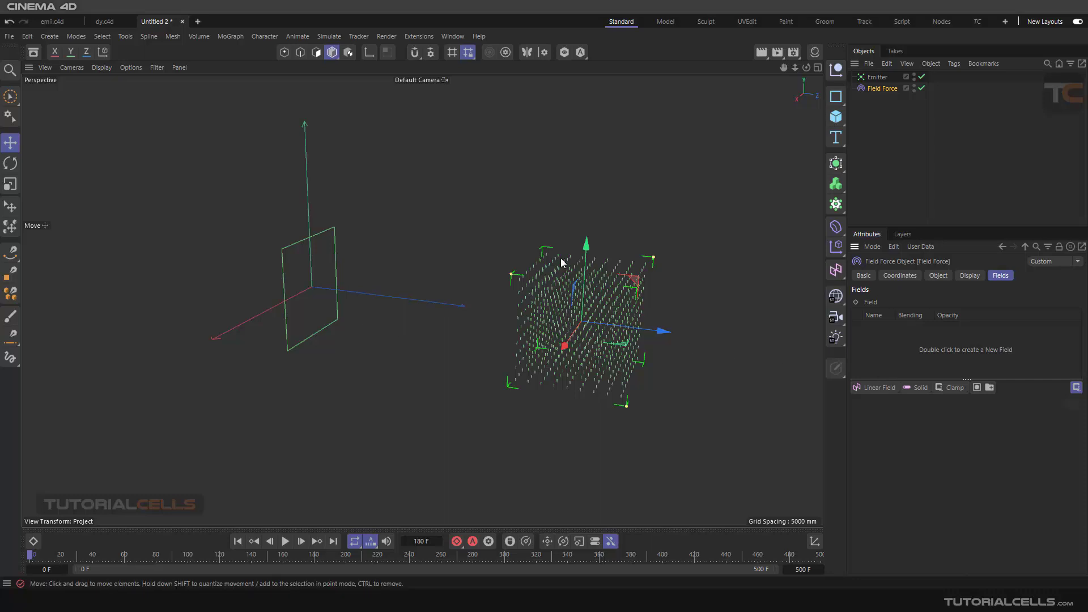
pyautogui.scroll(3, 535, 304)
pyautogui.scroll(-4, 508, 282)
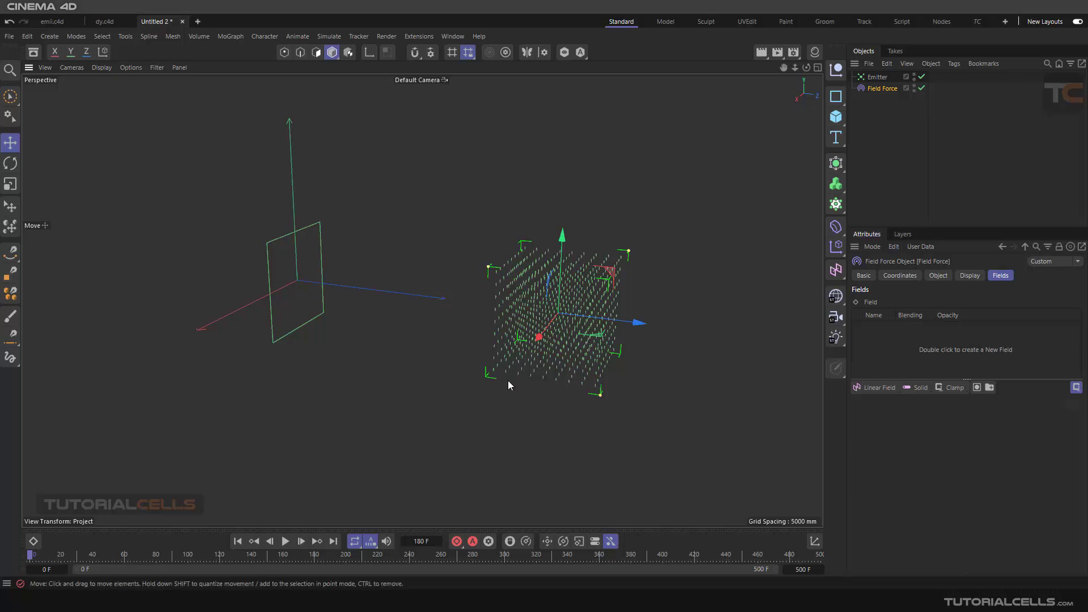
pyautogui.click(876, 387)
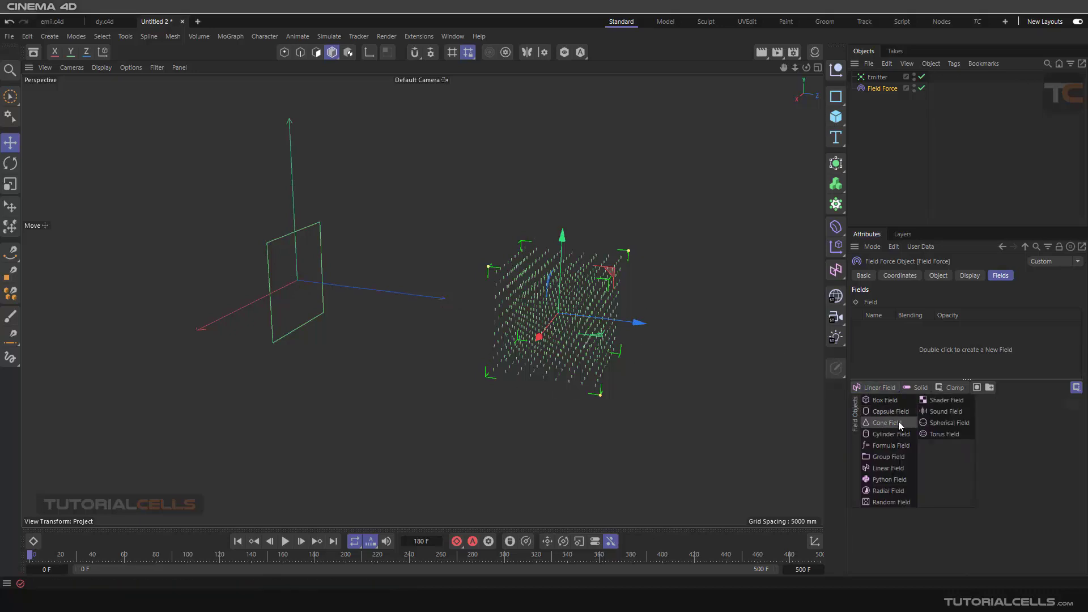
pyautogui.click(885, 400)
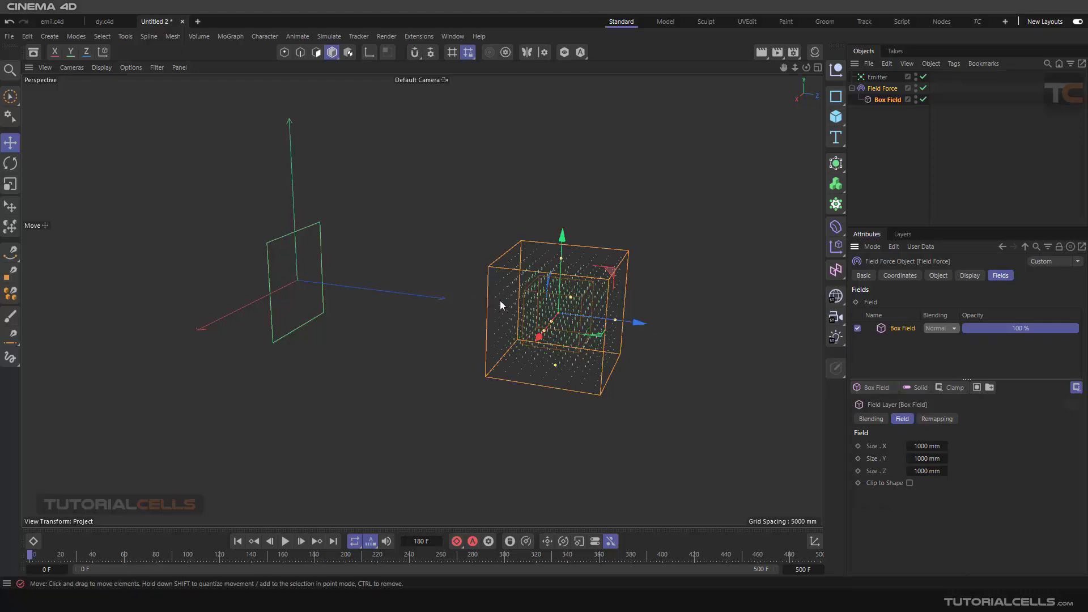
# - Examine the Box Field's boundaries and the direction lines inside it from near and far
pyautogui.scroll(3, 518, 301)
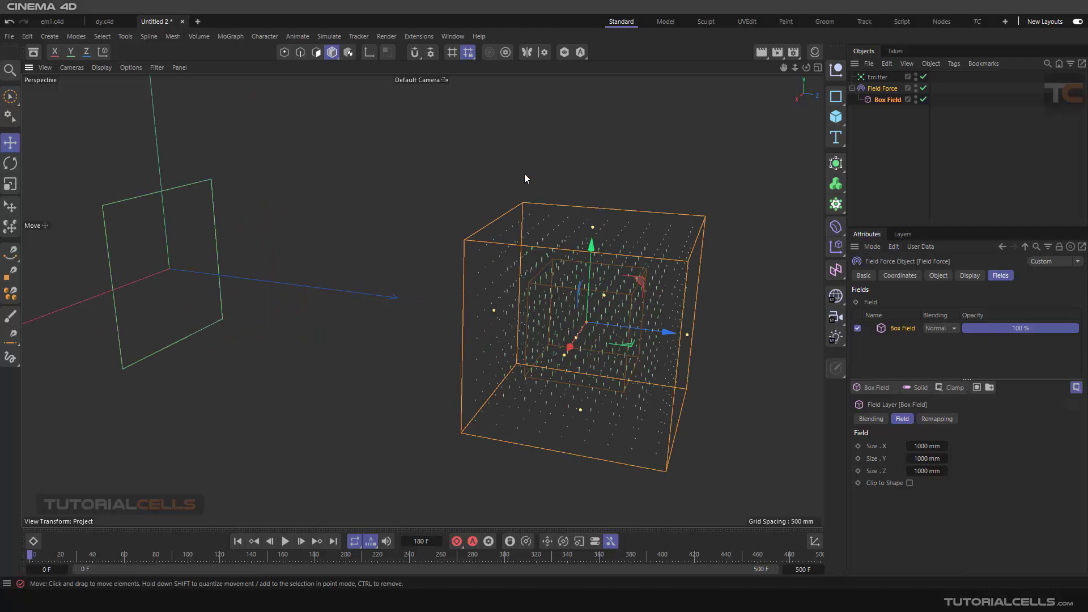
pyautogui.scroll(3, 578, 359)
pyautogui.scroll(2, 536, 317)
pyautogui.moveTo(454, 253)
pyautogui.keyDown('alt'); pyautogui.mouseDown()
pyautogui.moveTo(473, 234)
pyautogui.moveTo(453, 244)
pyautogui.mouseUp(); pyautogui.keyUp('alt')
pyautogui.scroll(2, 424, 184)
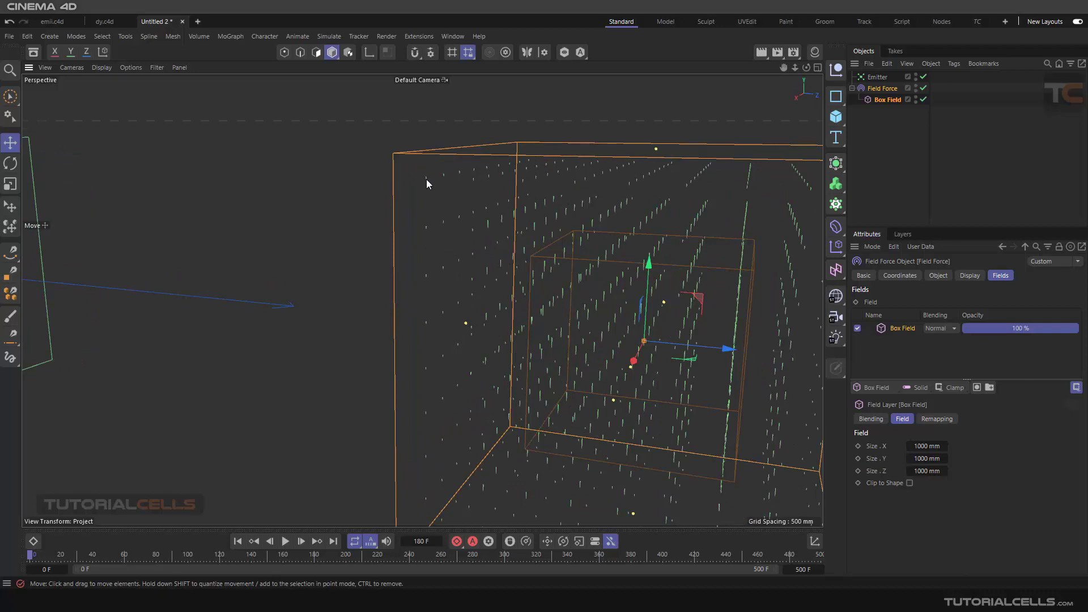
pyautogui.keyDown('alt'); pyautogui.moveTo(723, 178); pyautogui.dragTo(374, 231); pyautogui.keyUp('alt')
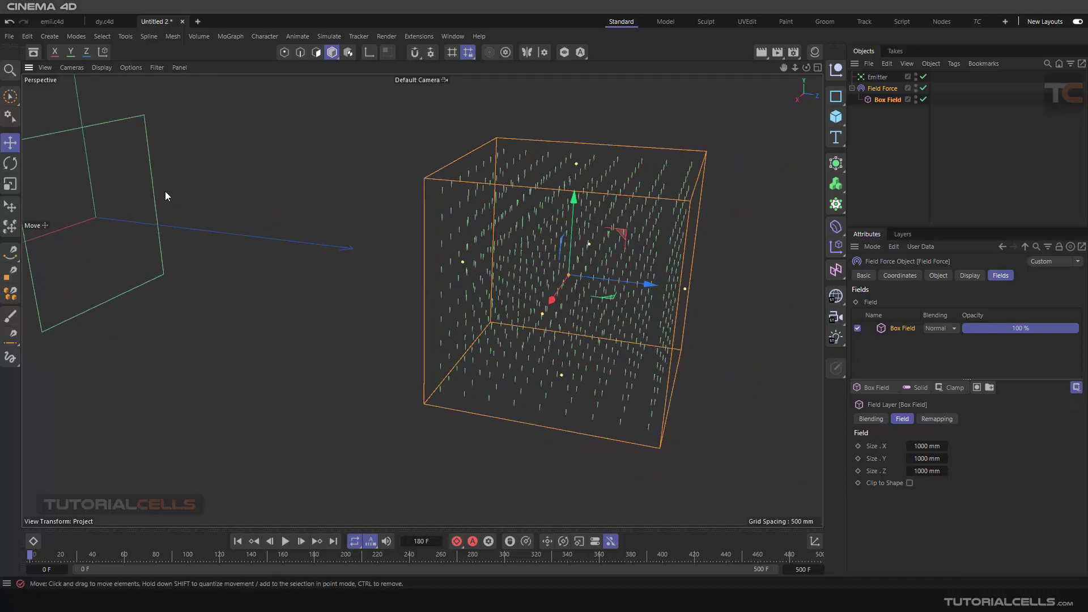
pyautogui.scroll(-5, 447, 244)
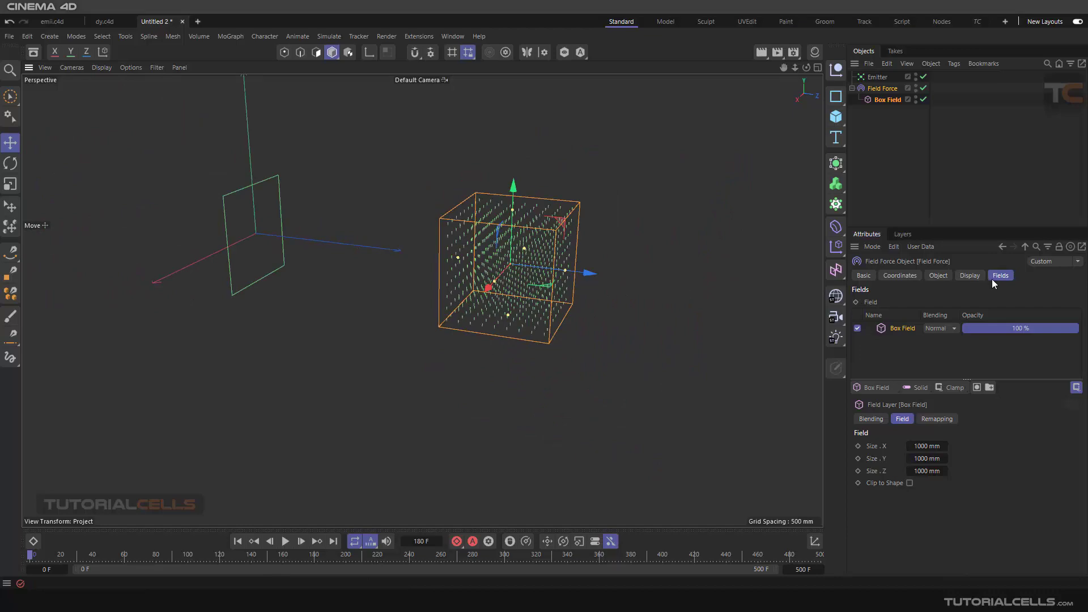
# - Play the simulation, examine from the side how particles behave in the Box Field, and return to the first frame
pyautogui.click(286, 541)
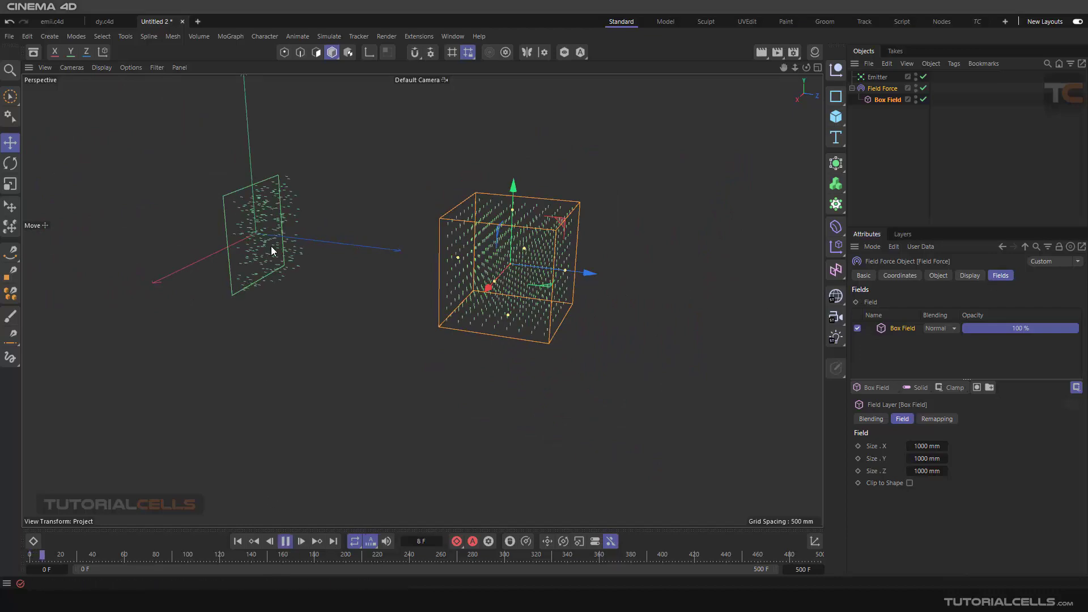
pyautogui.scroll(-2, 431, 271)
pyautogui.scroll(2, 439, 272)
pyautogui.keyDown('alt'); pyautogui.moveTo(438, 271); pyautogui.dragTo(508, 276, button='middle'); pyautogui.keyUp('alt')
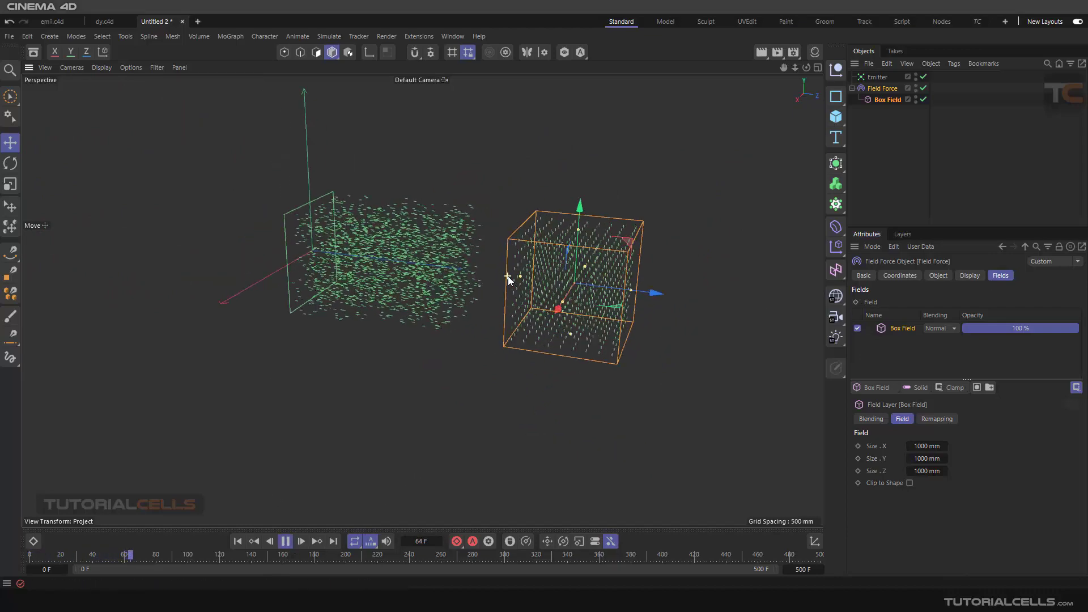
pyautogui.keyDown('alt'); pyautogui.moveTo(518, 273); pyautogui.dragTo(547, 248); pyautogui.keyUp('alt')
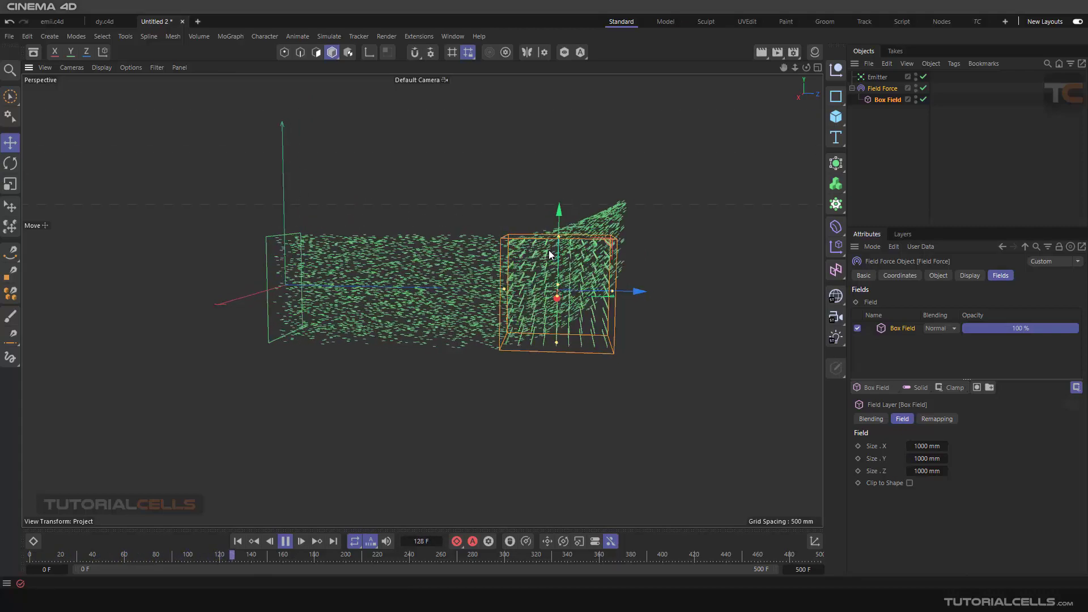
pyautogui.click(286, 541)
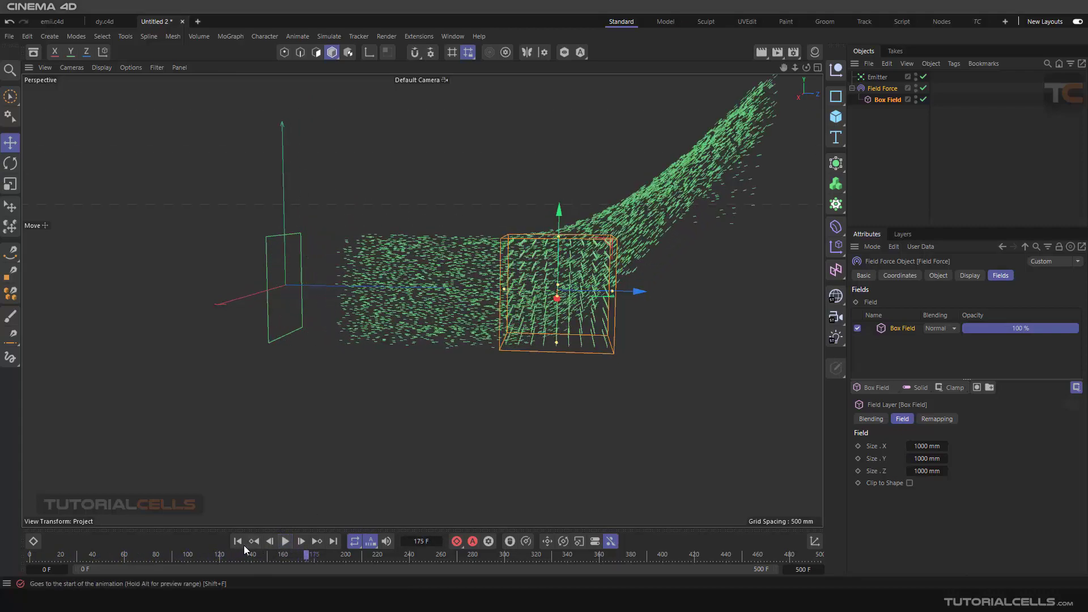
pyautogui.click(242, 543)
# - Set the Y direction of the Field Force's Solid layer to -1
pyautogui.click(938, 275)
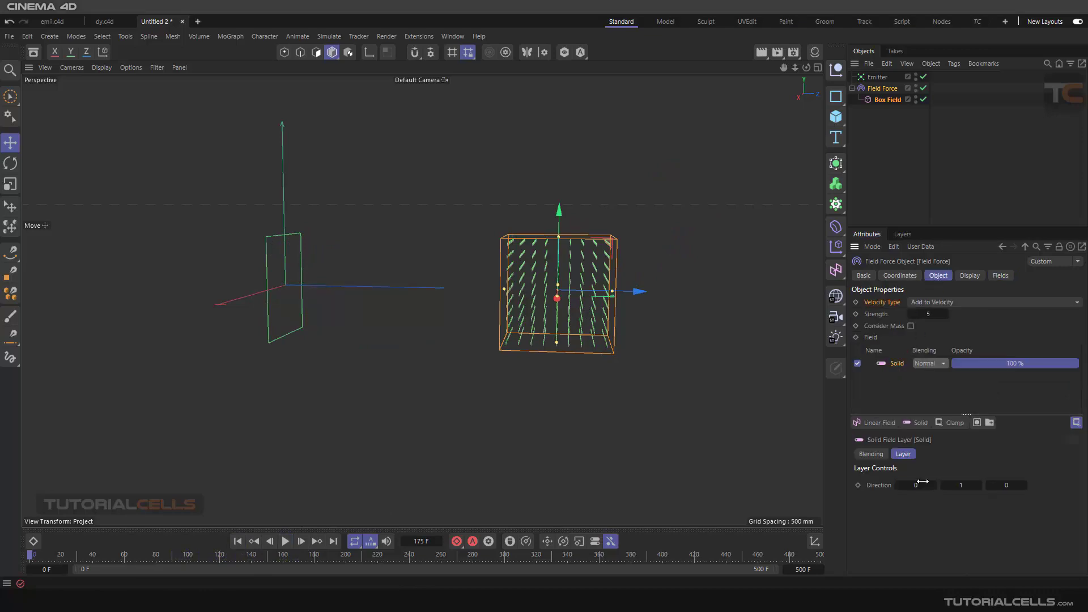
pyautogui.scroll(4, 591, 262)
pyautogui.keyDown('alt'); pyautogui.moveTo(591, 262); pyautogui.dragTo(617, 292); pyautogui.keyUp('alt')
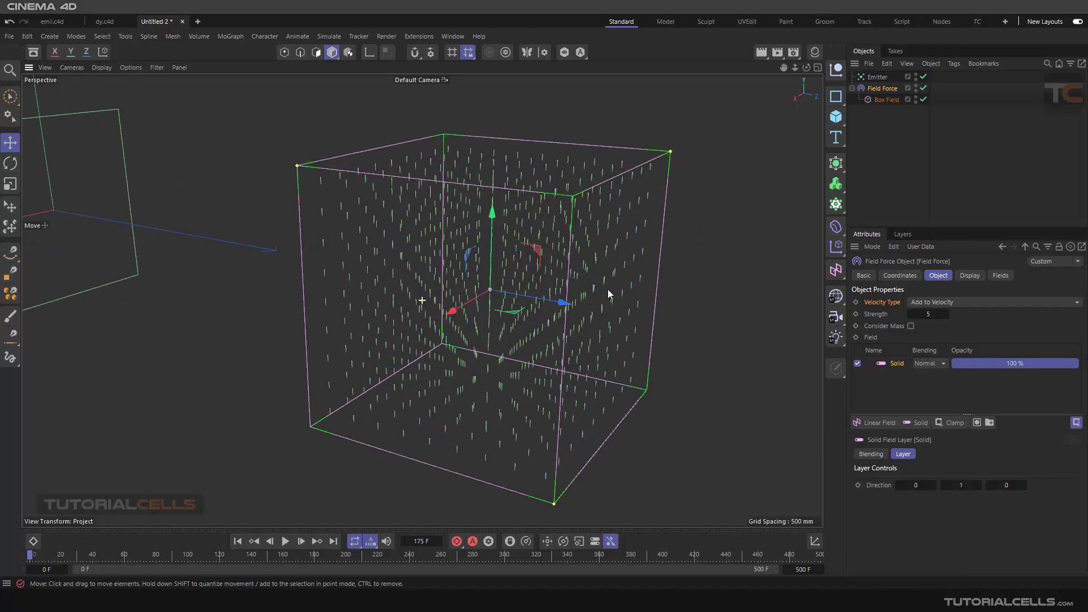
pyautogui.click(961, 485)
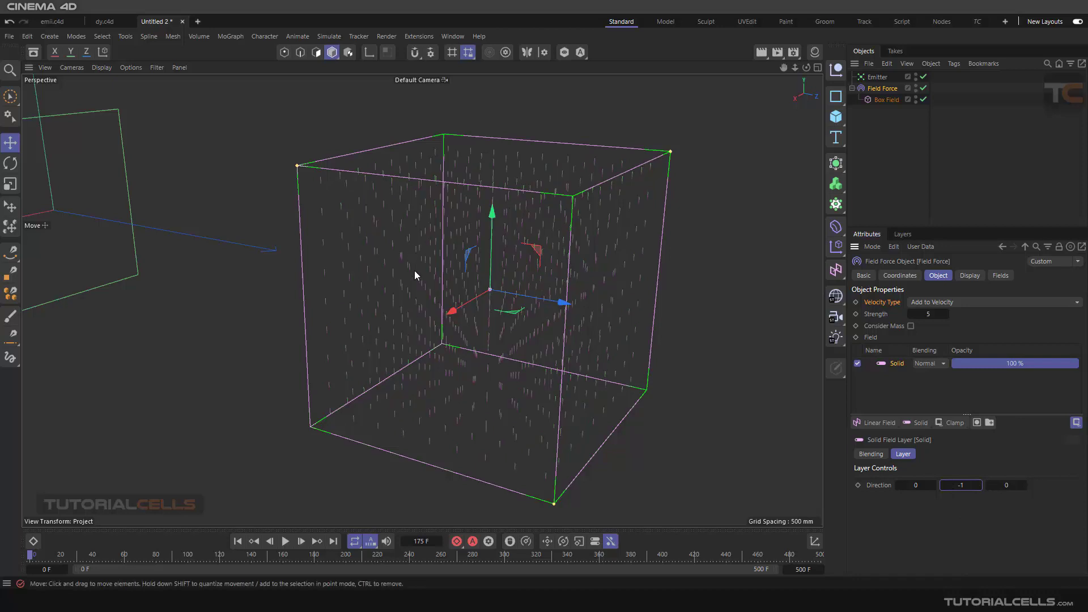
# - Play the simulation to check the particles under the downward force, and return to the first frame
pyautogui.click(286, 541)
pyautogui.scroll(-2, 382, 348)
pyautogui.keyDown('alt'); pyautogui.moveTo(394, 307); pyautogui.dragTo(430, 294, button='middle'); pyautogui.keyUp('alt')
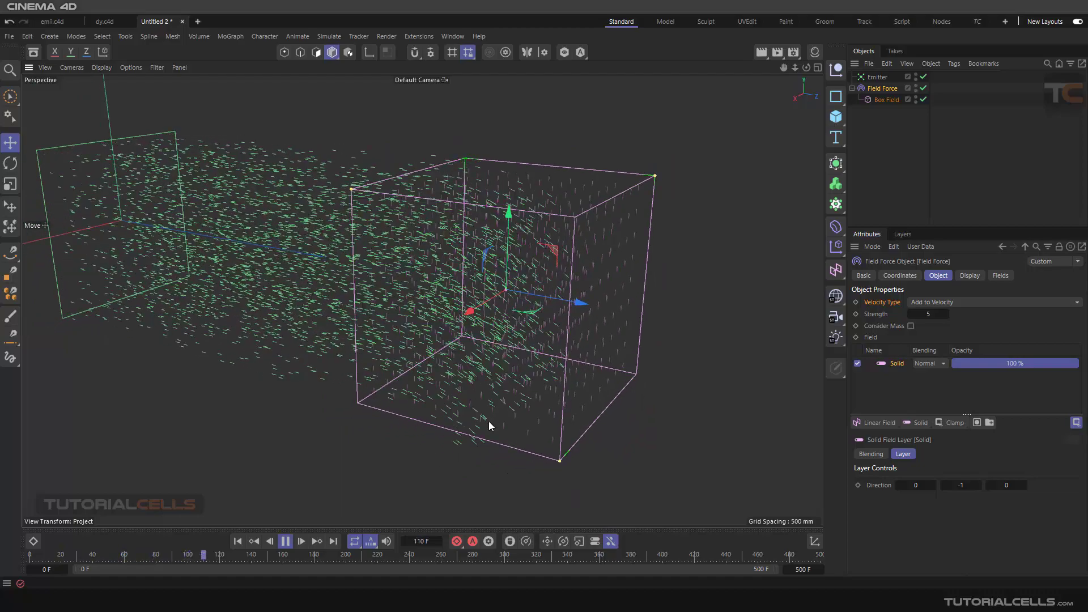
pyautogui.click(238, 541)
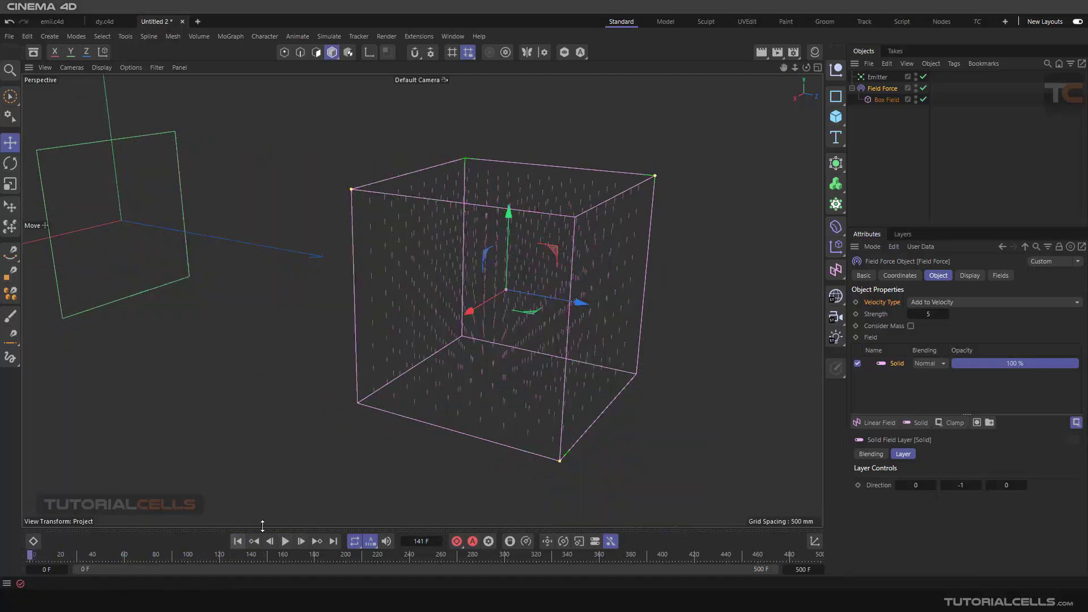
# - Set the Z direction of the Field Force's Solid layer to 1
pyautogui.click(1002, 485)
pyautogui.press('Return')
pyautogui.moveTo(669, 396)
pyautogui.keyDown('alt'); pyautogui.mouseDown()
pyautogui.moveTo(622, 349)
pyautogui.moveTo(663, 377)
pyautogui.mouseUp(); pyautogui.keyUp('alt')
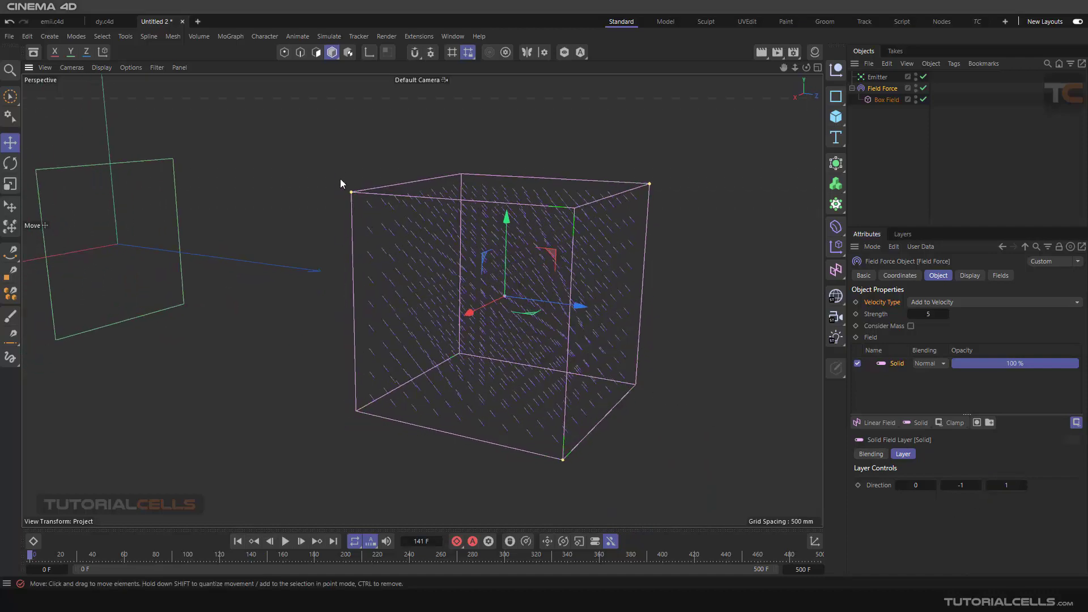
# - Play the simulation to check the particles under the Solid layer's new Z direction, and return to the first frame
pyautogui.keyDown('alt'); pyautogui.moveTo(604, 430); pyautogui.dragTo(567, 448); pyautogui.keyUp('alt')
pyautogui.click(285, 541)
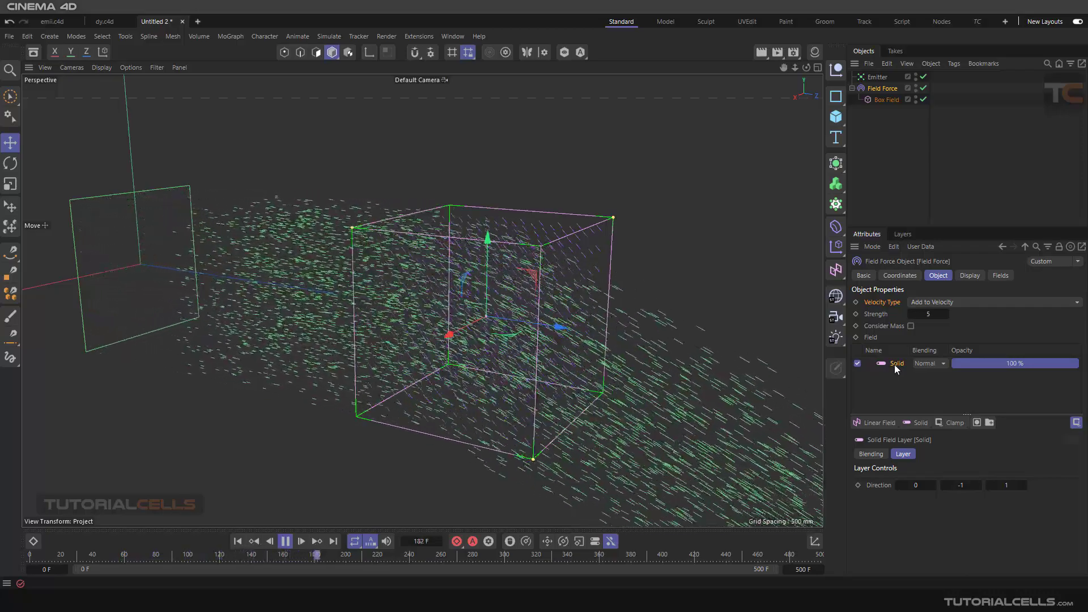
pyautogui.click(286, 543)
pyautogui.click(238, 543)
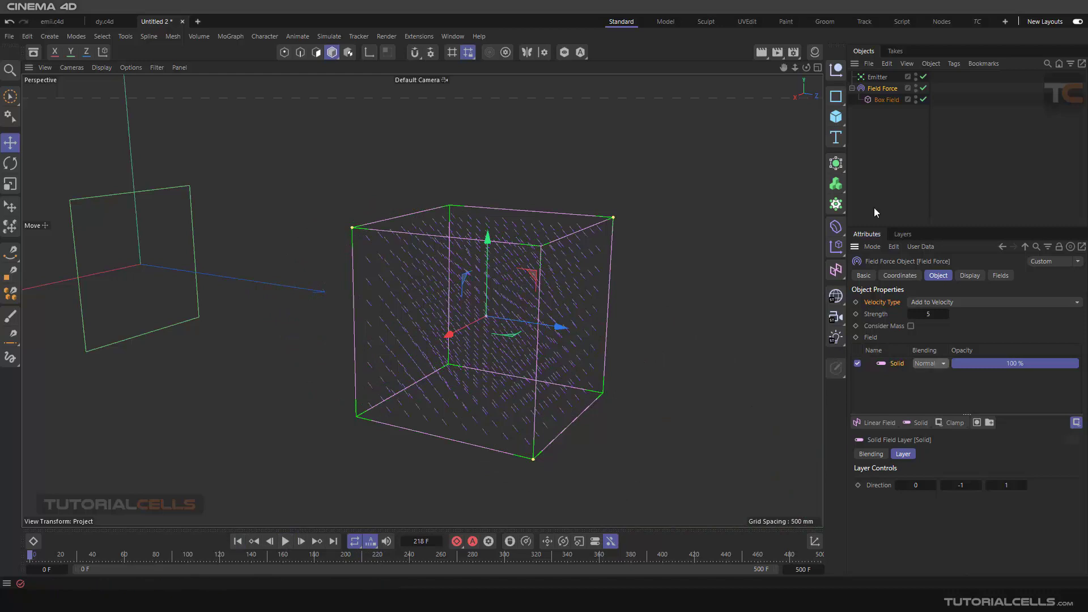
# - Remove the Solid layer from the Field Force, and delete the Field Force together with its Box Field
pyautogui.click(882, 100)
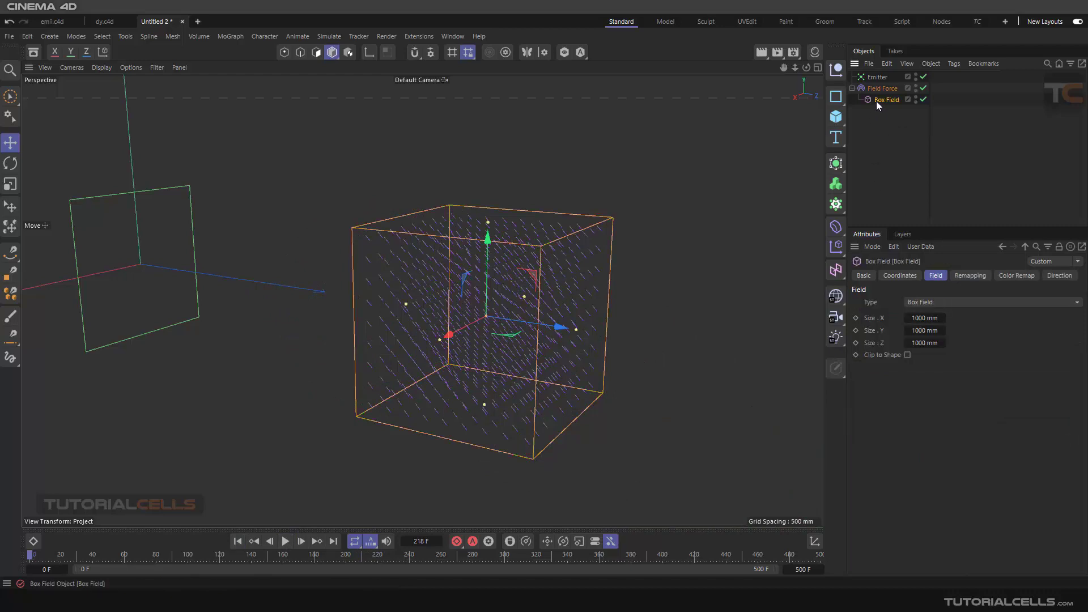
pyautogui.click(880, 89)
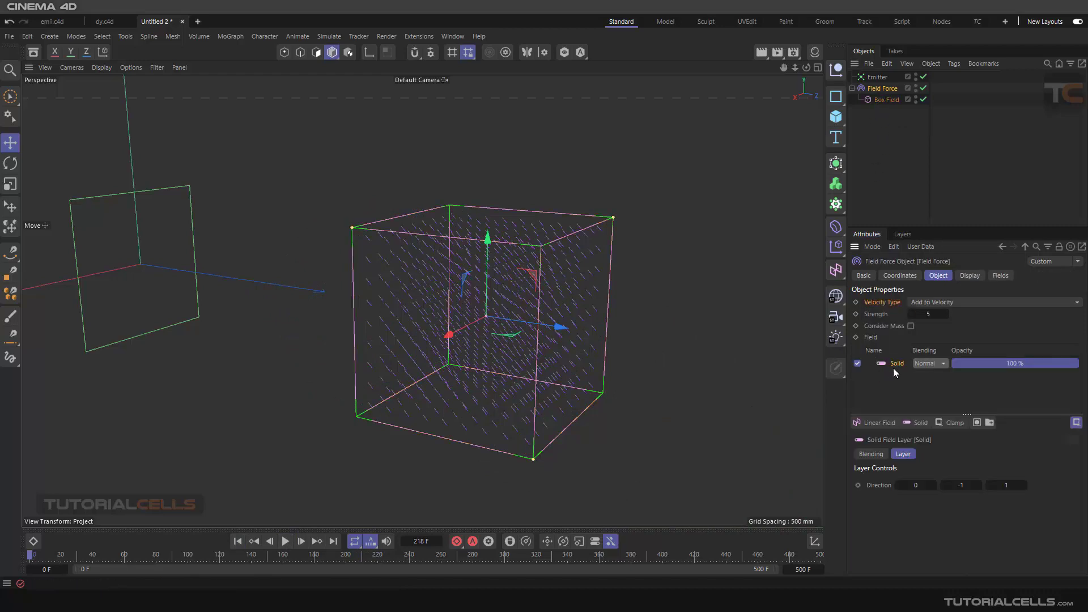
pyautogui.press('Delete')
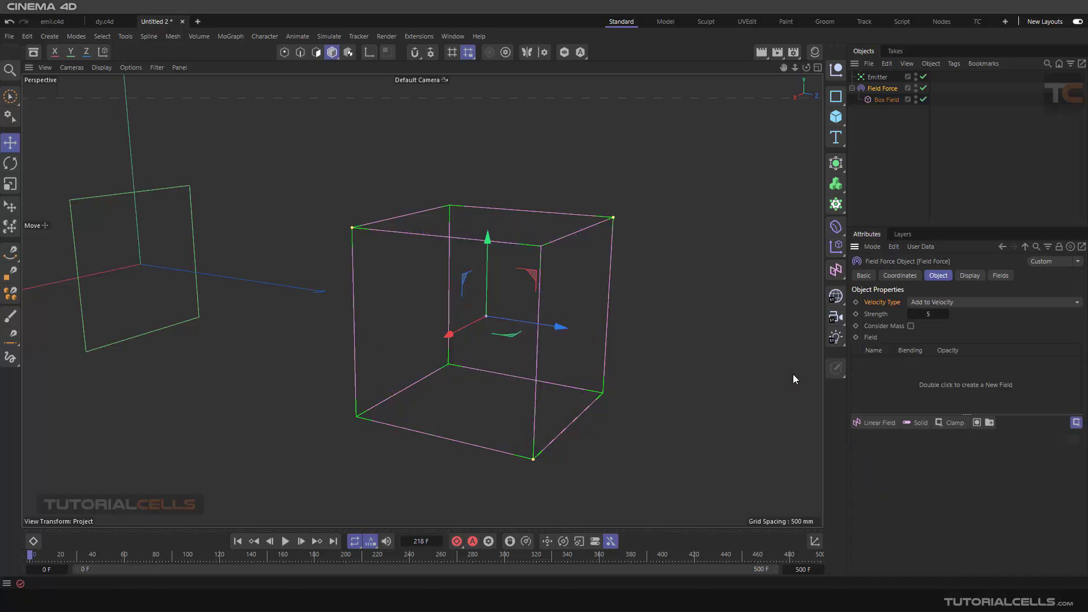
pyautogui.keyDown('alt'); pyautogui.moveTo(794, 379); pyautogui.dragTo(624, 346); pyautogui.keyUp('alt')
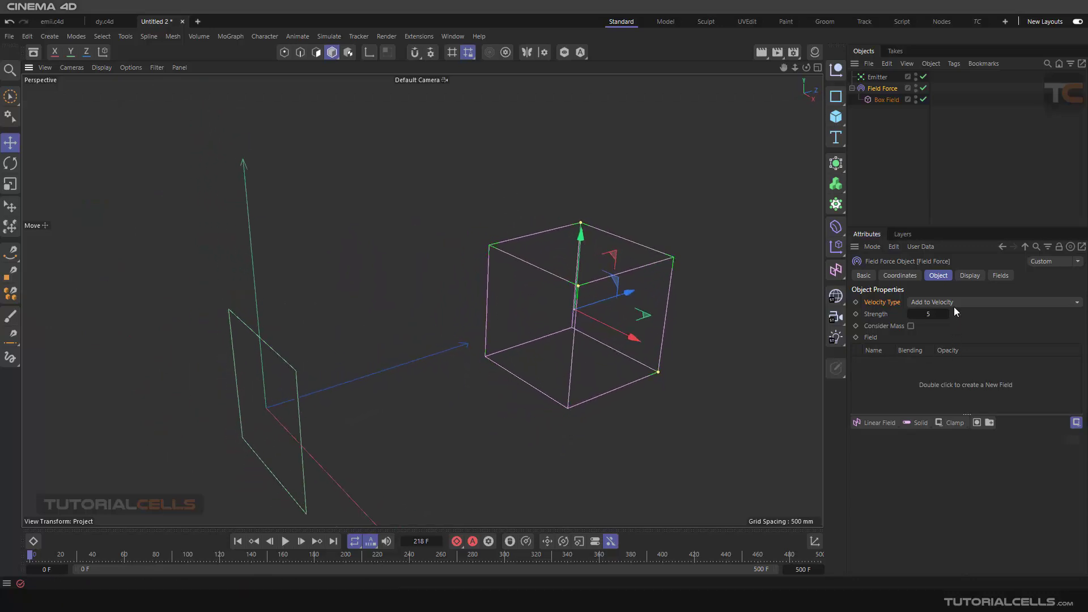
pyautogui.scroll(-2, 662, 289)
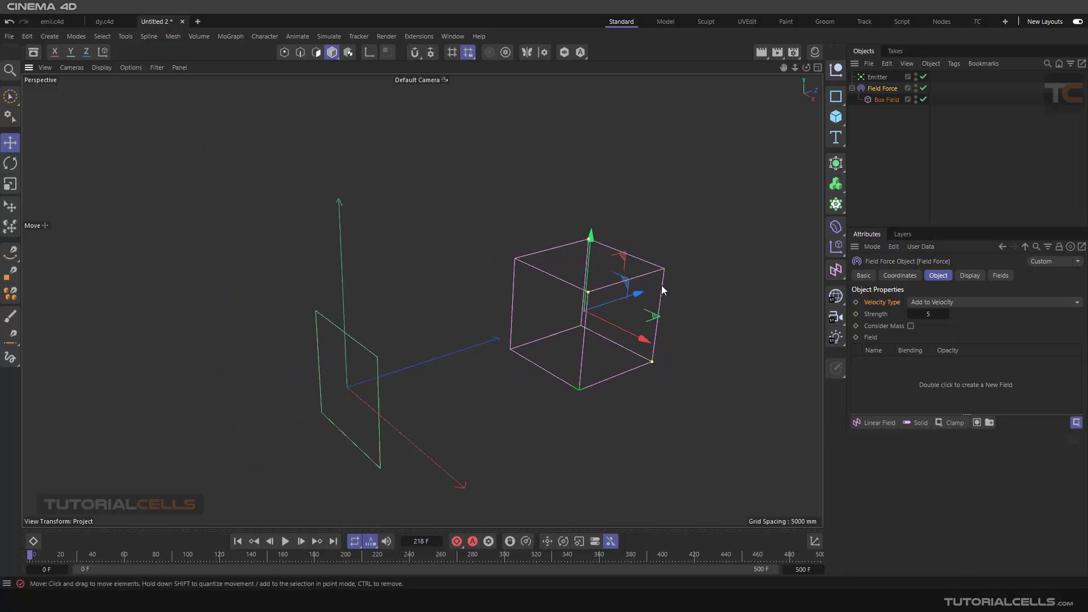
pyautogui.press('Delete')
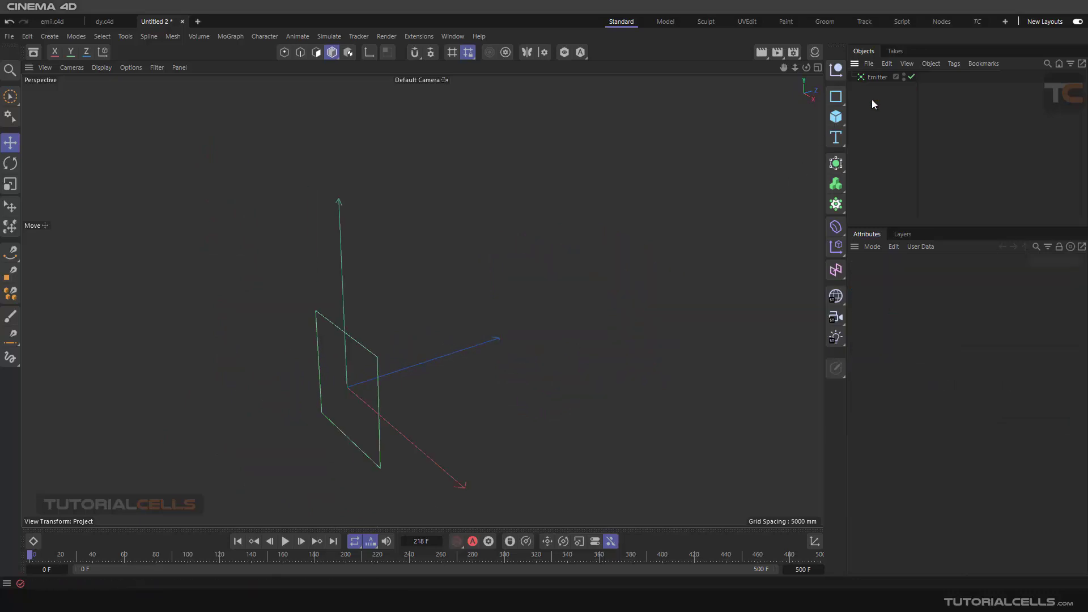
# - Set the Emitter's particle Speed to 0 mm
pyautogui.keyDown('alt'); pyautogui.moveTo(360, 318); pyautogui.dragTo(498, 343); pyautogui.keyUp('alt')
pyautogui.scroll(4, 474, 315)
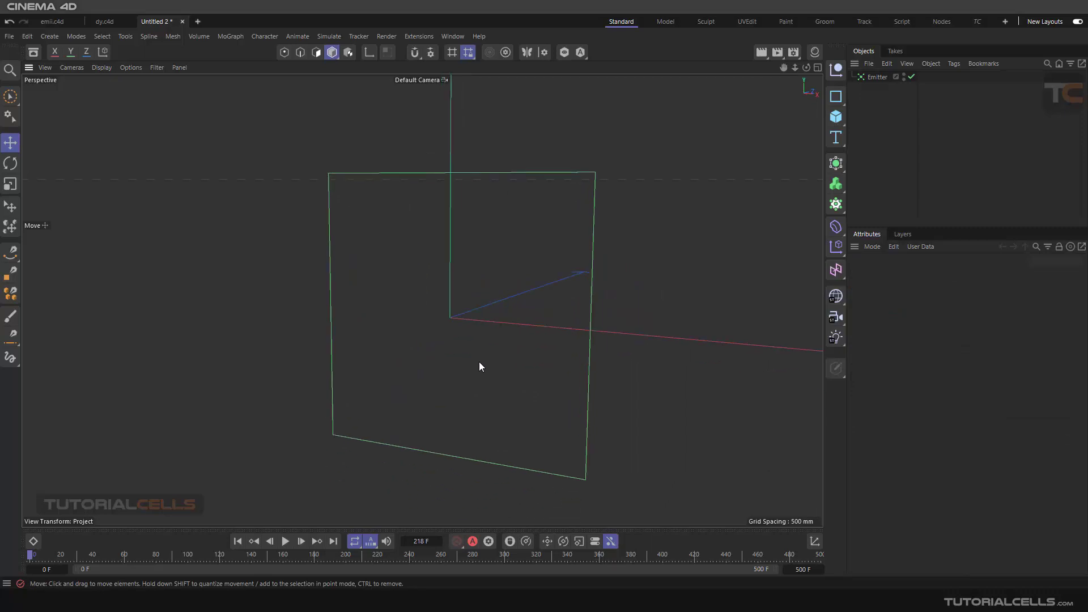
pyautogui.click(876, 77)
pyautogui.keyDown('alt'); pyautogui.moveTo(448, 249); pyautogui.dragTo(421, 347); pyautogui.keyUp('alt')
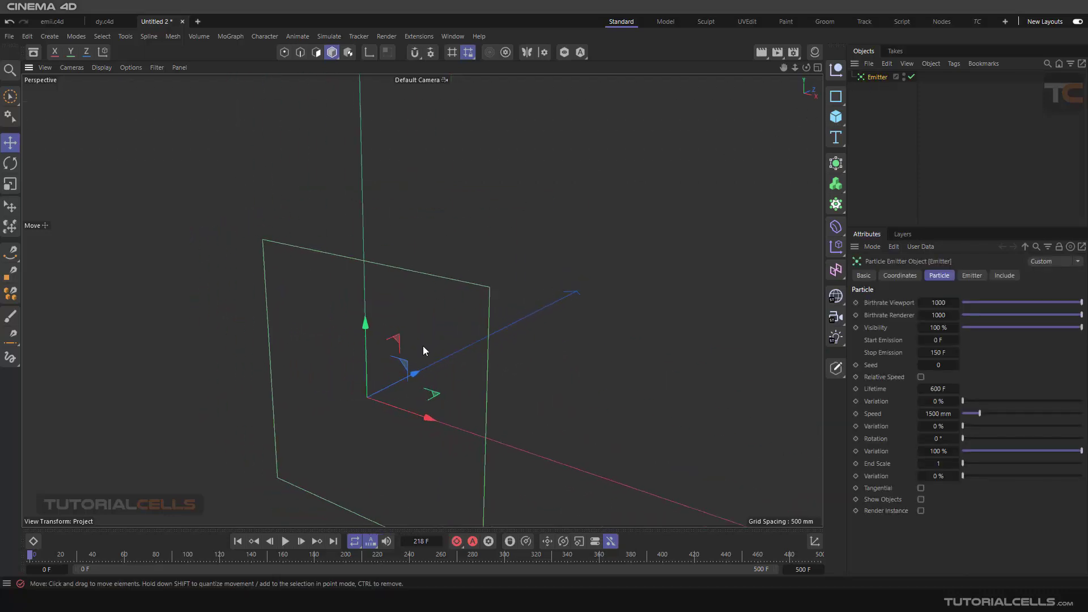
pyautogui.scroll(-2, 421, 347)
pyautogui.keyDown('alt'); pyautogui.moveTo(421, 347); pyautogui.dragTo(470, 316, button='middle'); pyautogui.keyUp('alt')
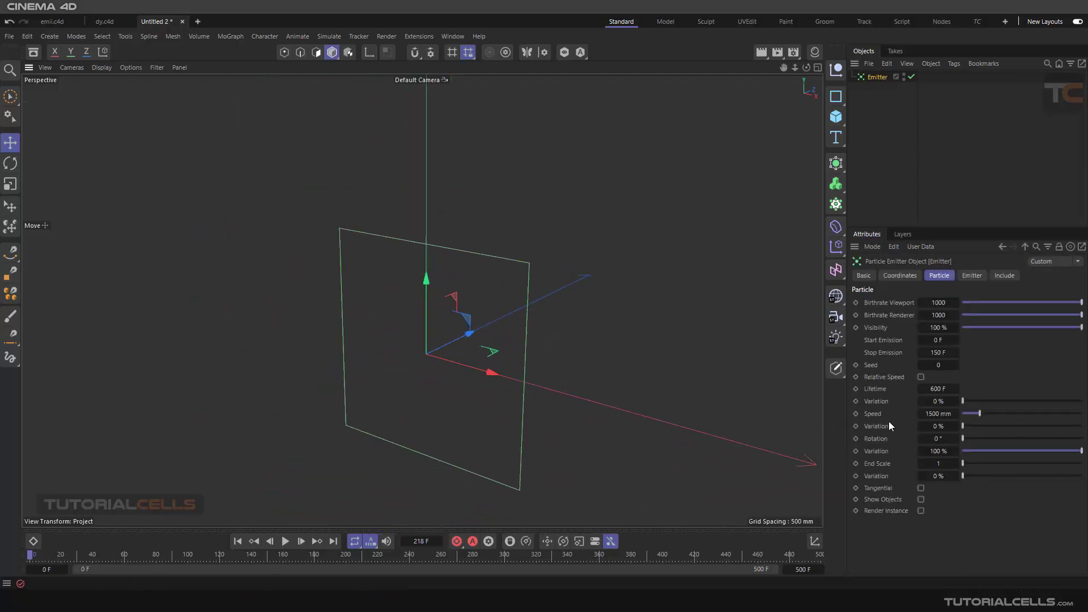
pyautogui.click(938, 414)
pyautogui.write('0')
pyautogui.press('Return')
# - Play the simulation to check the emitted particles without speed, and return to the first frame
pyautogui.keyDown('alt'); pyautogui.moveTo(515, 379); pyautogui.dragTo(544, 374); pyautogui.keyUp('alt')
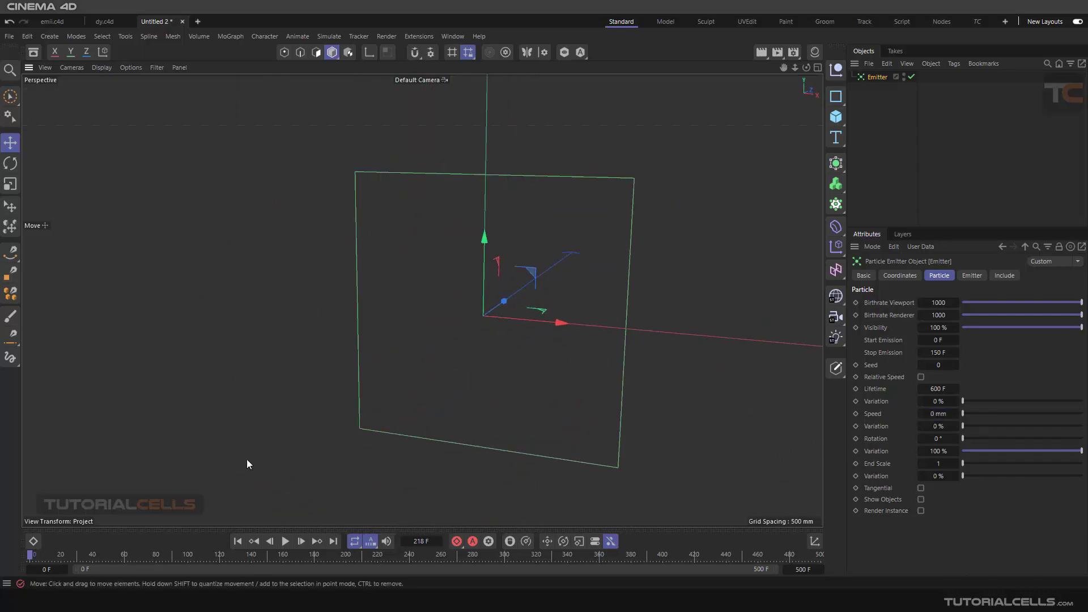
pyautogui.click(285, 542)
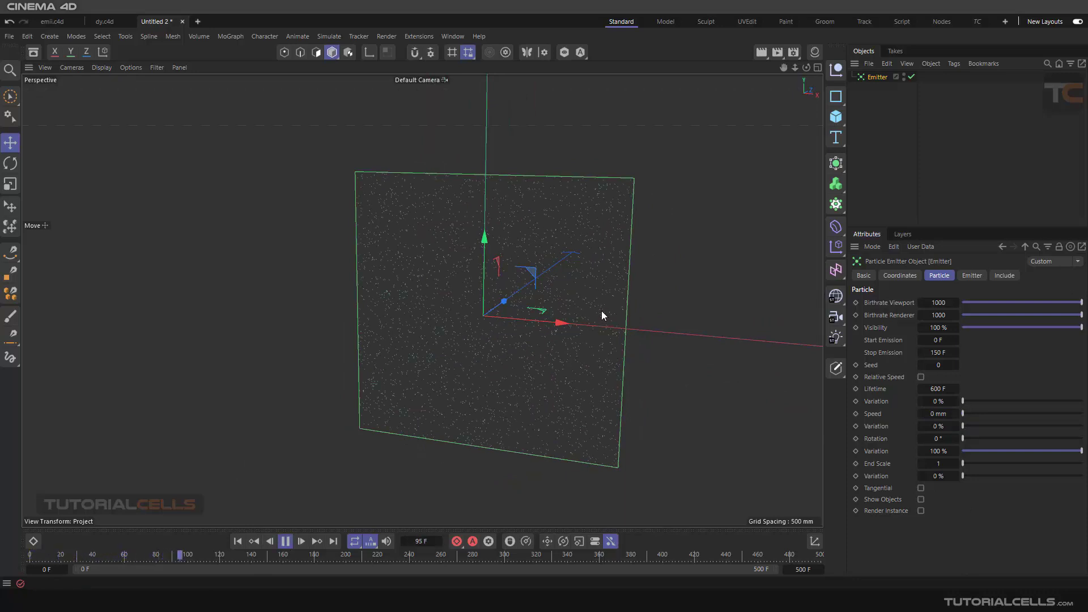
pyautogui.click(285, 542)
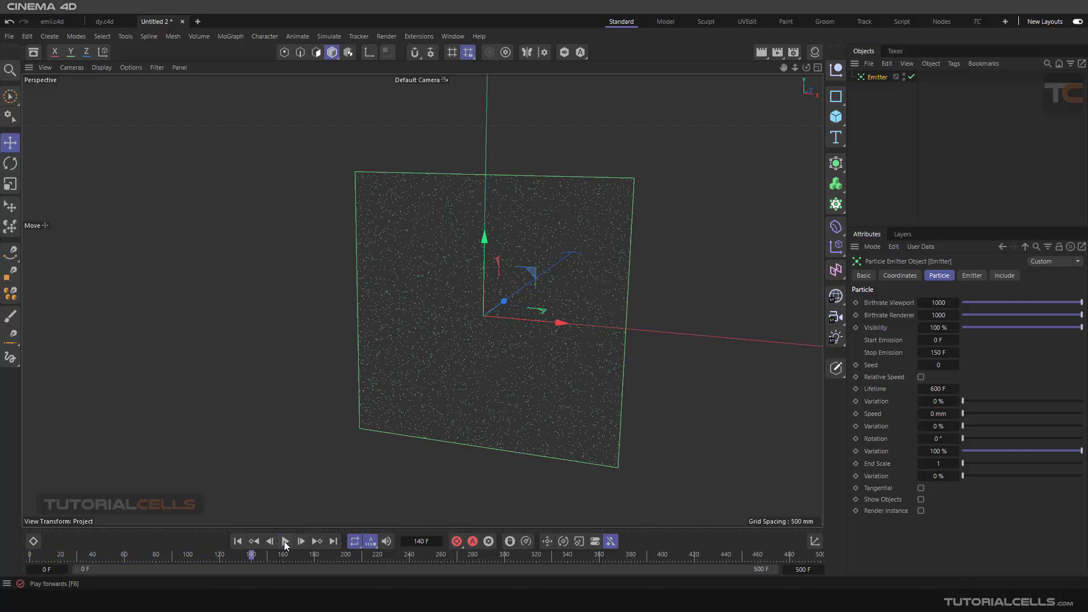
pyautogui.click(241, 542)
# - Add a new Field Force to the scene
pyautogui.keyDown('alt'); pyautogui.moveTo(556, 290); pyautogui.dragTo(528, 284, button='middle'); pyautogui.keyUp('alt')
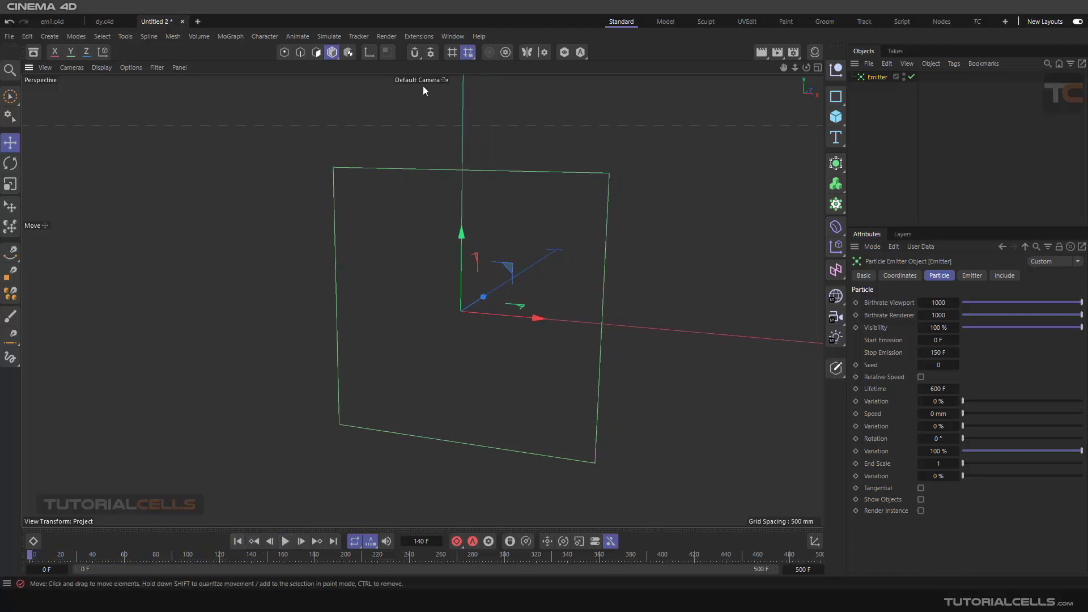
pyautogui.click(331, 39)
pyautogui.moveTo(369, 59)
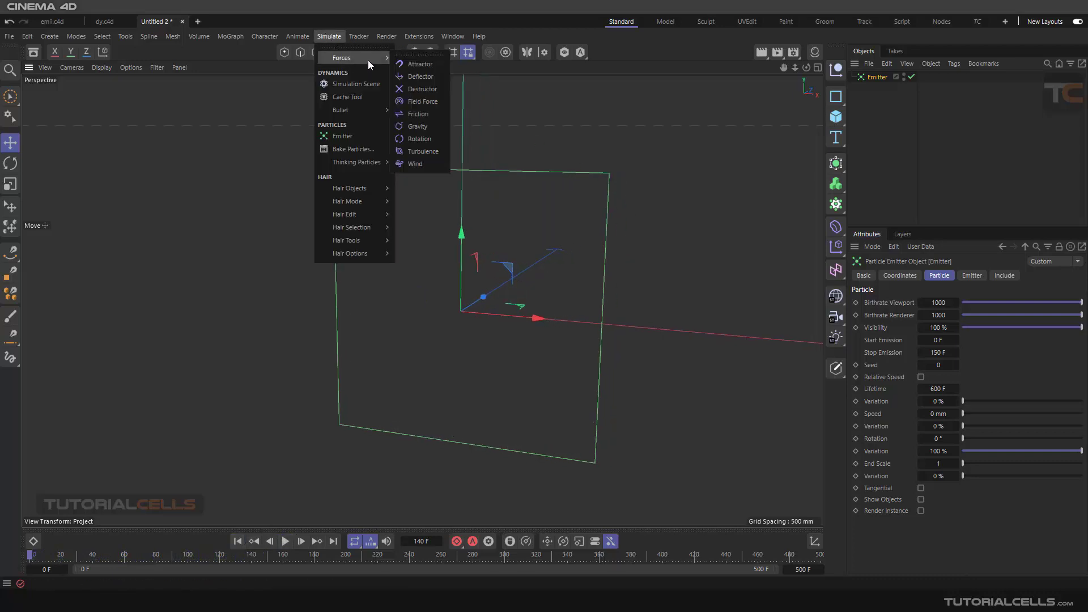
pyautogui.click(433, 104)
pyautogui.keyDown('alt'); pyautogui.moveTo(595, 233); pyautogui.dragTo(423, 274); pyautogui.keyUp('alt')
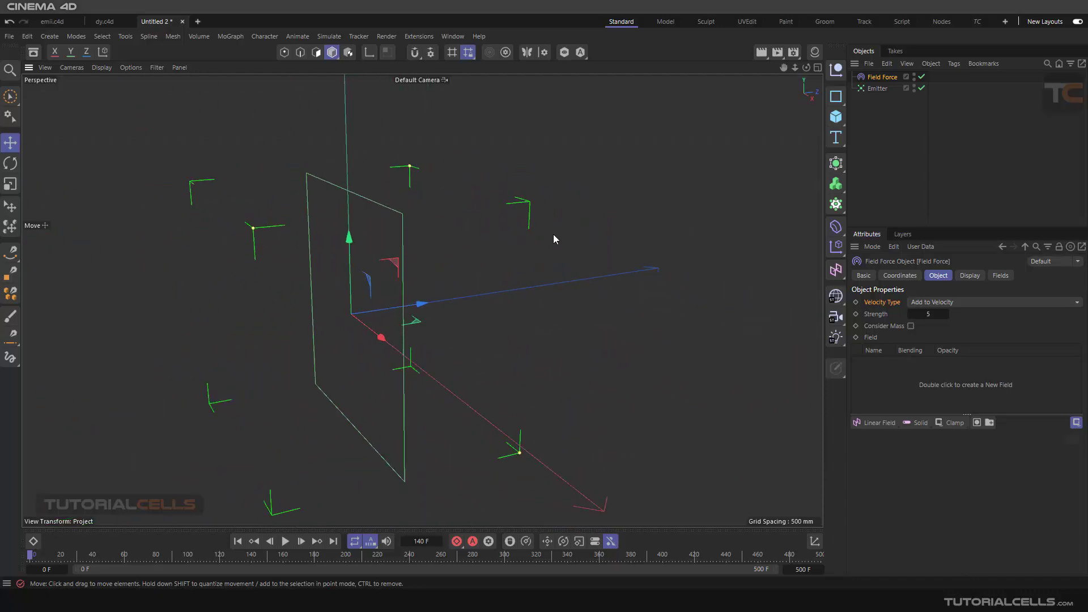
# - Set the Z size of the Field Force's display box to 0 mm
pyautogui.click(971, 275)
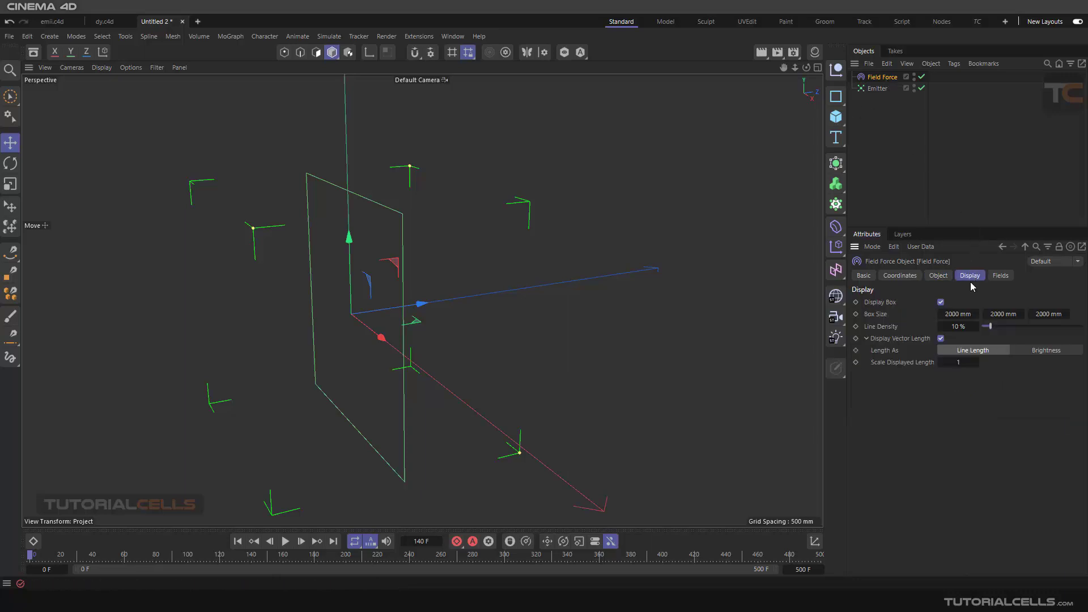
pyautogui.click(1038, 315)
pyautogui.write('0')
pyautogui.press('Return')
pyautogui.keyDown('alt'); pyautogui.moveTo(274, 282); pyautogui.dragTo(566, 241); pyautogui.keyUp('alt')
pyautogui.keyDown('alt'); pyautogui.moveTo(388, 318); pyautogui.dragTo(480, 297, button='middle'); pyautogui.keyUp('alt')
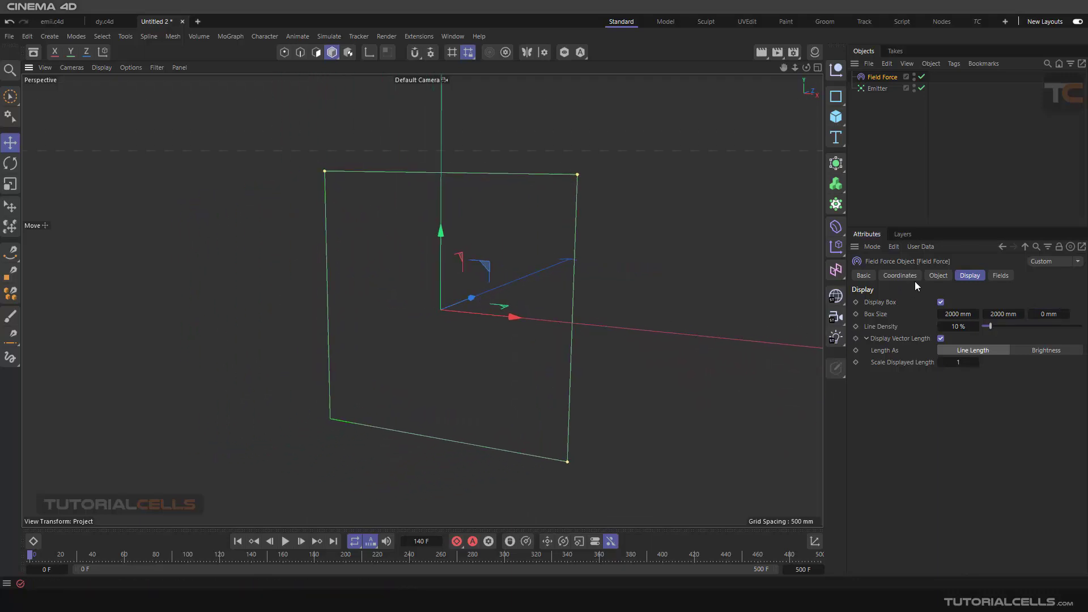
# - Add a Random Field to the Field Force's field list
pyautogui.click(938, 276)
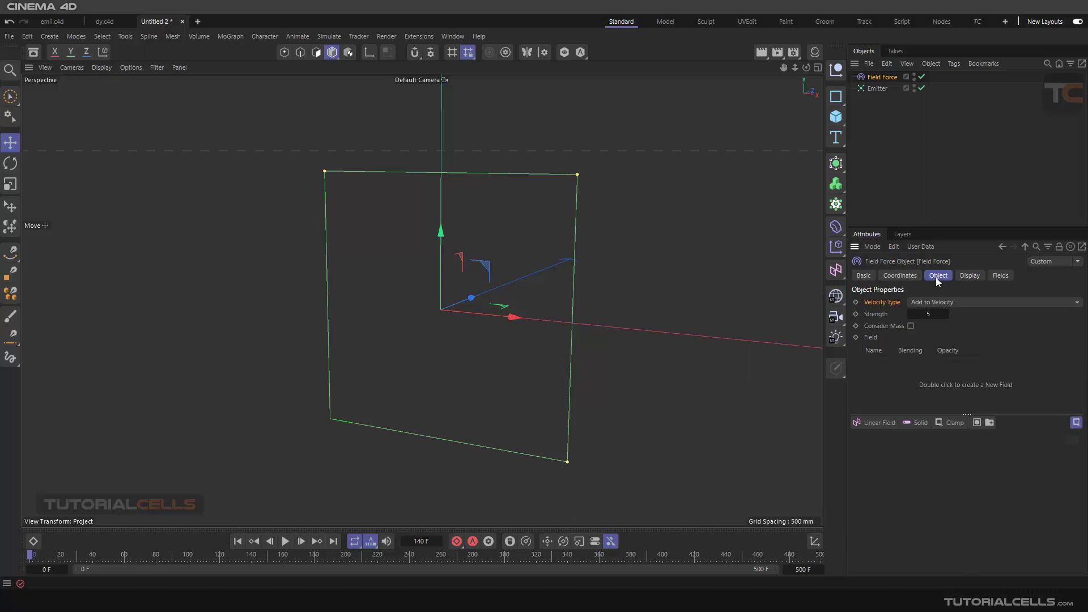
pyautogui.click(889, 424)
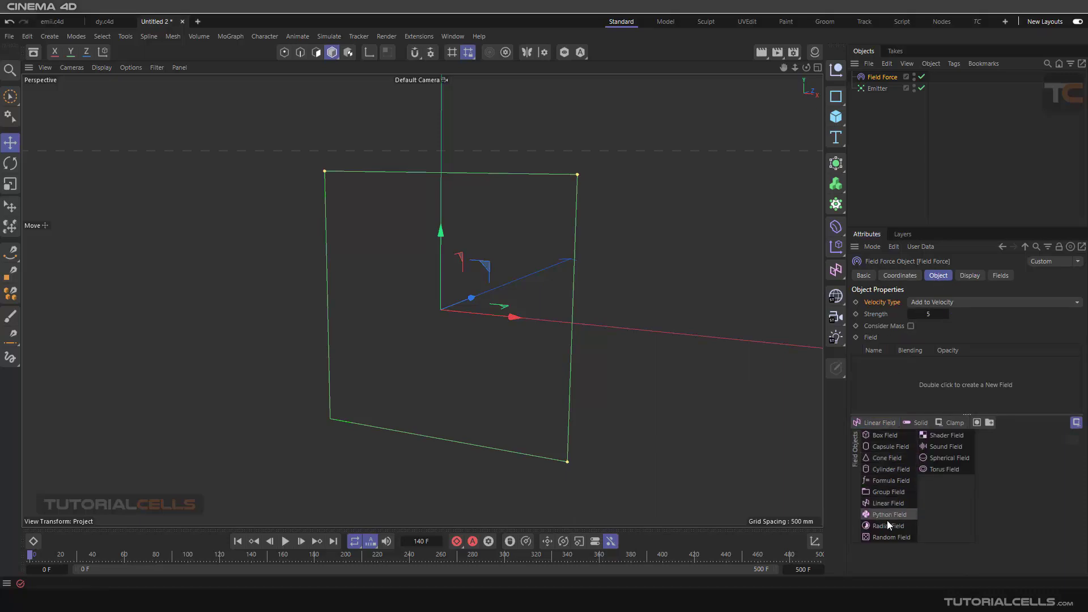
pyautogui.click(891, 538)
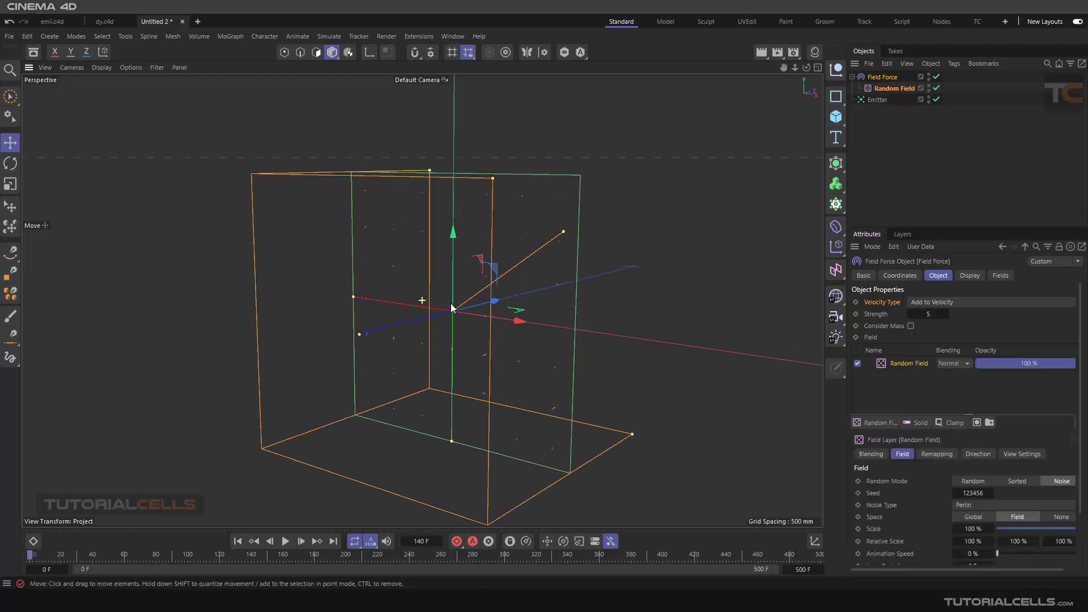
pyautogui.keyDown('alt'); pyautogui.moveTo(452, 307); pyautogui.dragTo(467, 328); pyautogui.keyUp('alt')
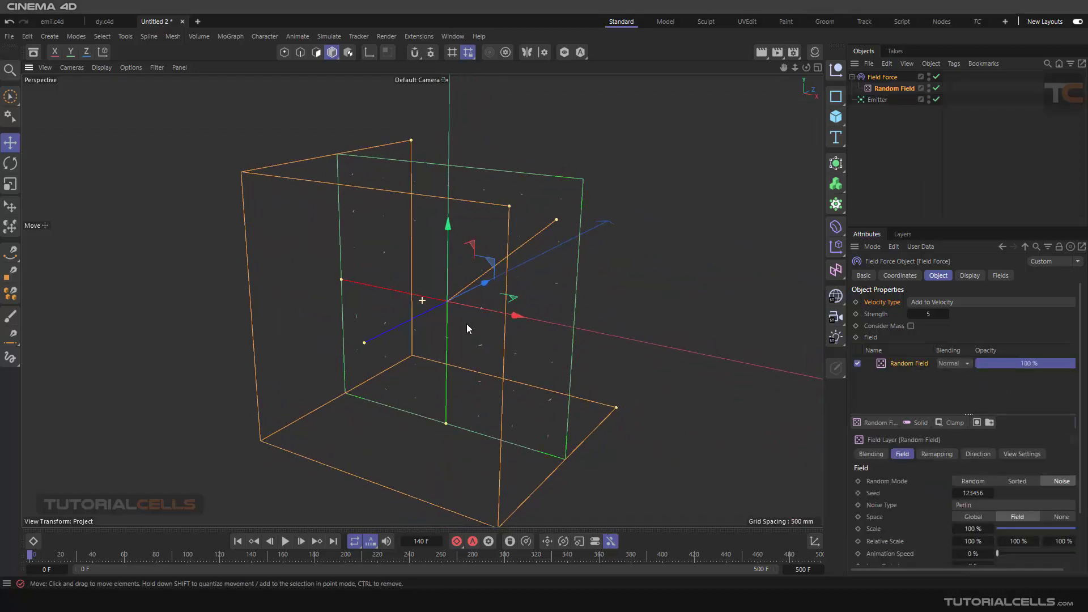
# - Review the Random Field's direction options and noise settings
pyautogui.click(893, 88)
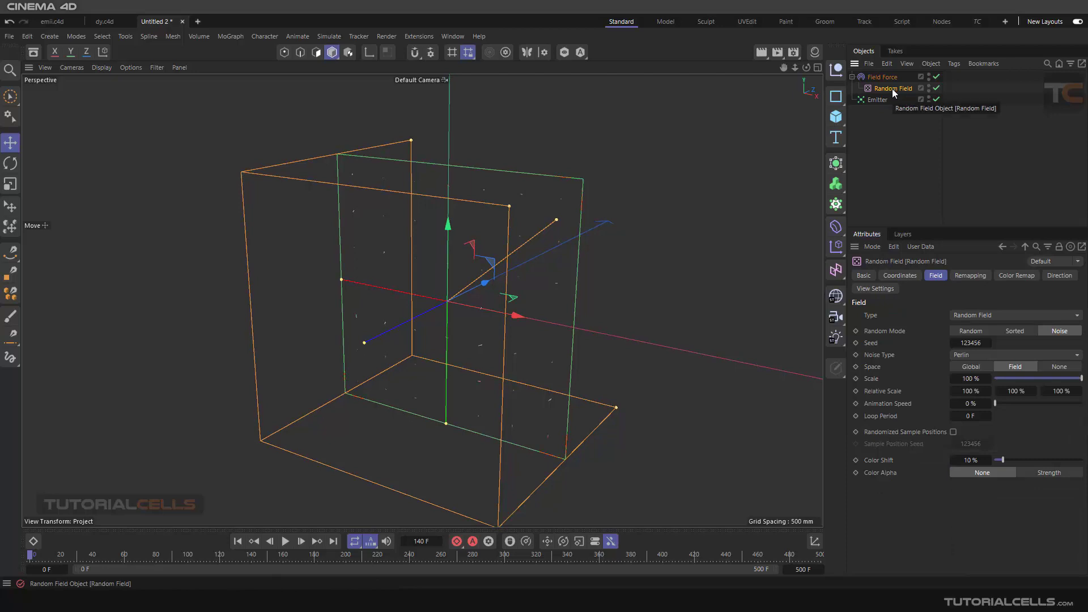
pyautogui.click(1049, 278)
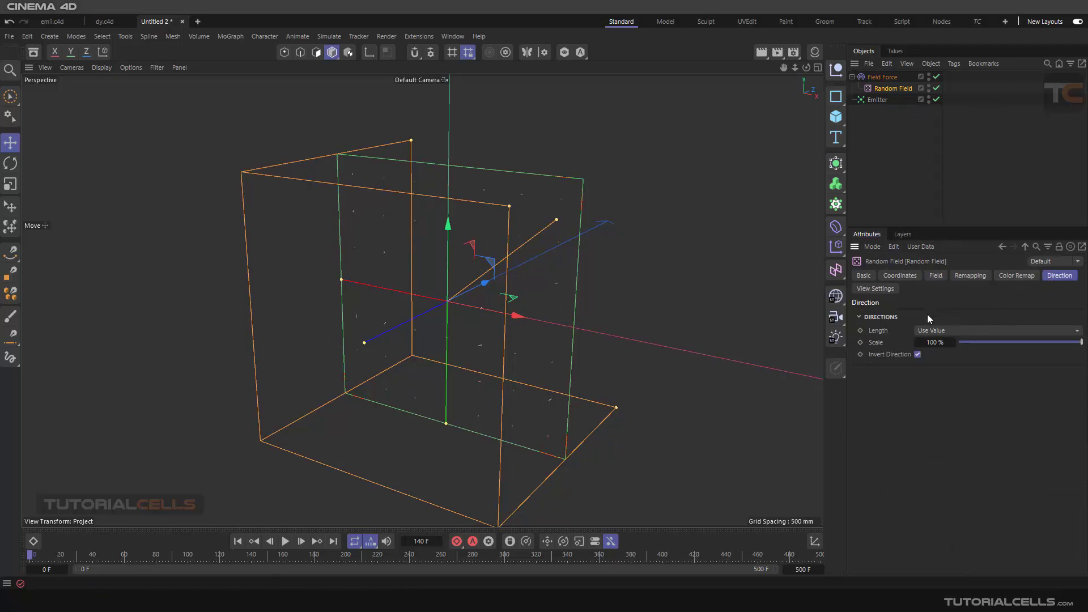
pyautogui.click(925, 333)
pyautogui.click(933, 330)
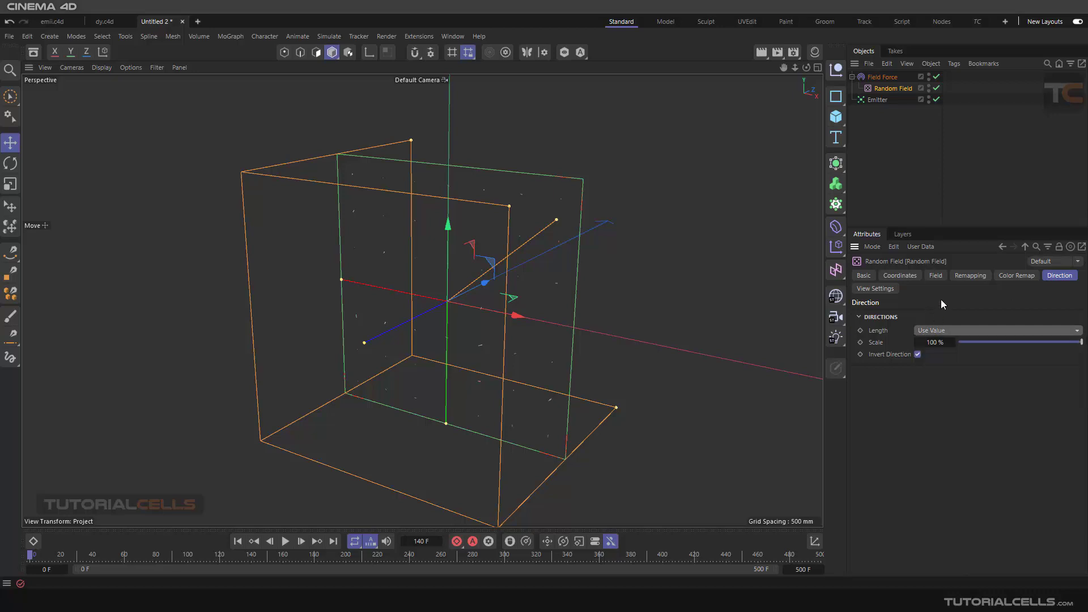
pyautogui.click(934, 276)
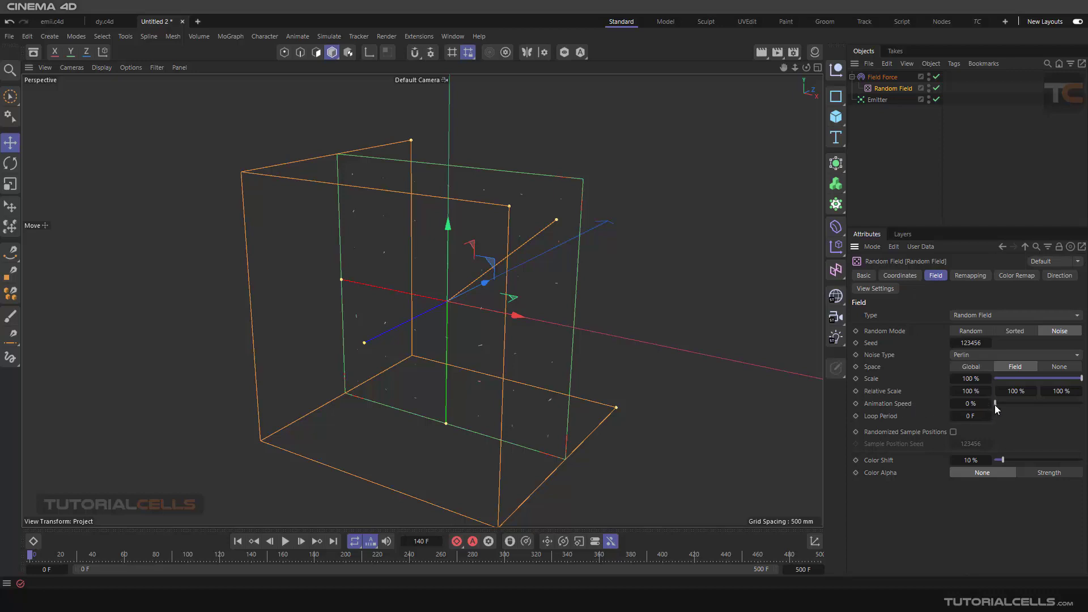
# - Raise the Line Density of the Field Force's display to 100 %
pyautogui.keyDown('alt'); pyautogui.moveTo(553, 303); pyautogui.dragTo(582, 177); pyautogui.keyUp('alt')
pyautogui.scroll(5, 552, 214)
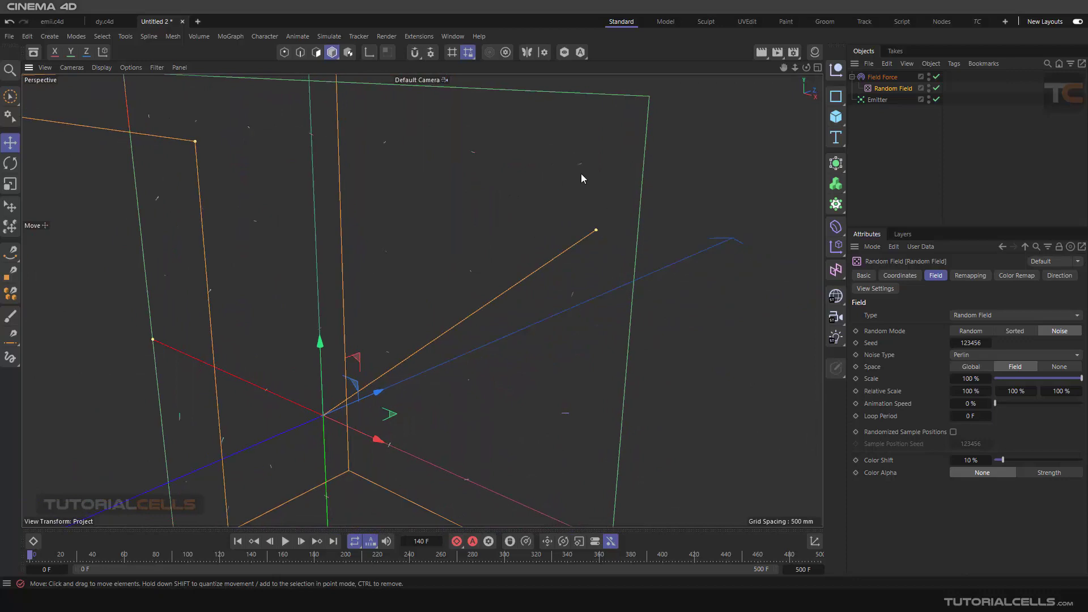
pyautogui.click(882, 77)
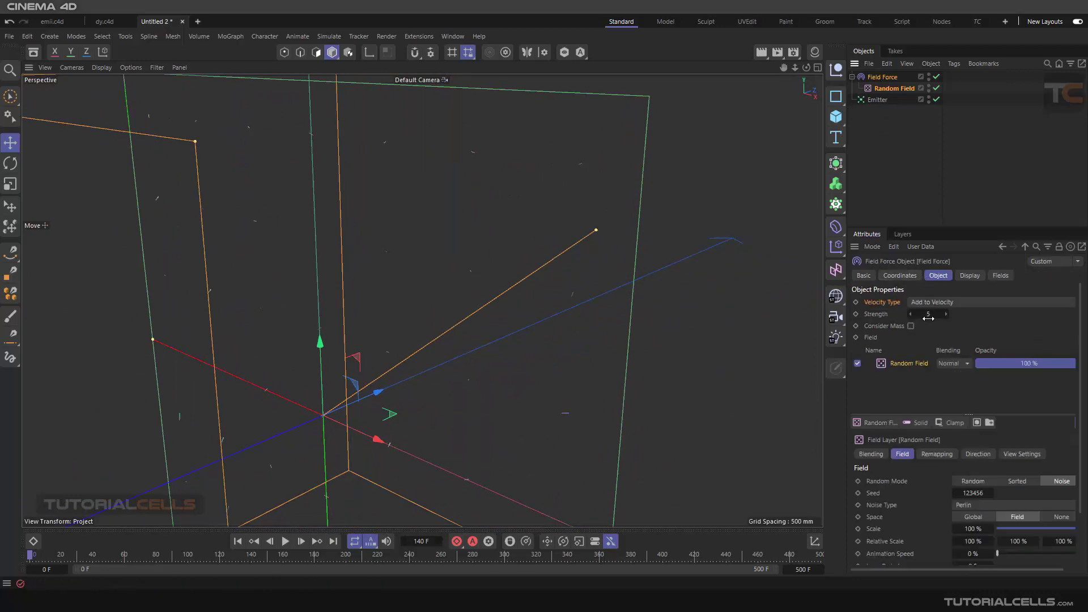
pyautogui.moveTo(929, 318); pyautogui.dragTo(913, 318)
pyautogui.click(969, 276)
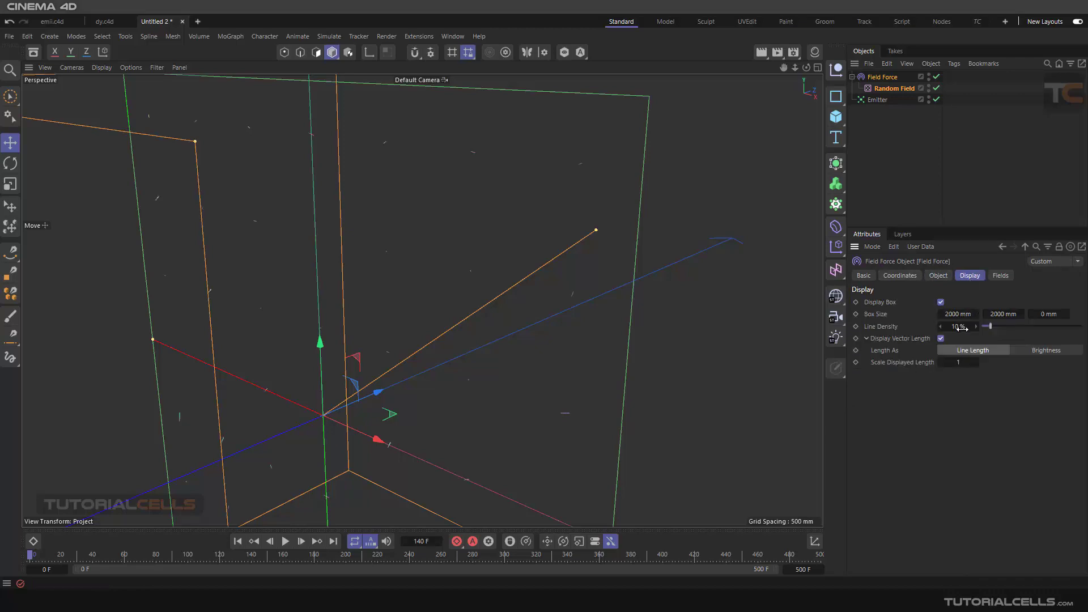
pyautogui.moveTo(1016, 325); pyautogui.dragTo(1084, 323)
# - Examine the random direction lines on the Field Force plane up close and from several angles
pyautogui.scroll(-2, 561, 231)
pyautogui.moveTo(561, 231)
pyautogui.keyDown('alt'); pyautogui.mouseDown()
pyautogui.moveTo(536, 251)
pyautogui.moveTo(543, 238)
pyautogui.moveTo(554, 272)
pyautogui.moveTo(573, 283)
pyautogui.moveTo(536, 278)
pyautogui.moveTo(556, 235)
pyautogui.mouseUp(); pyautogui.keyUp('alt')
pyautogui.scroll(5, 556, 234)
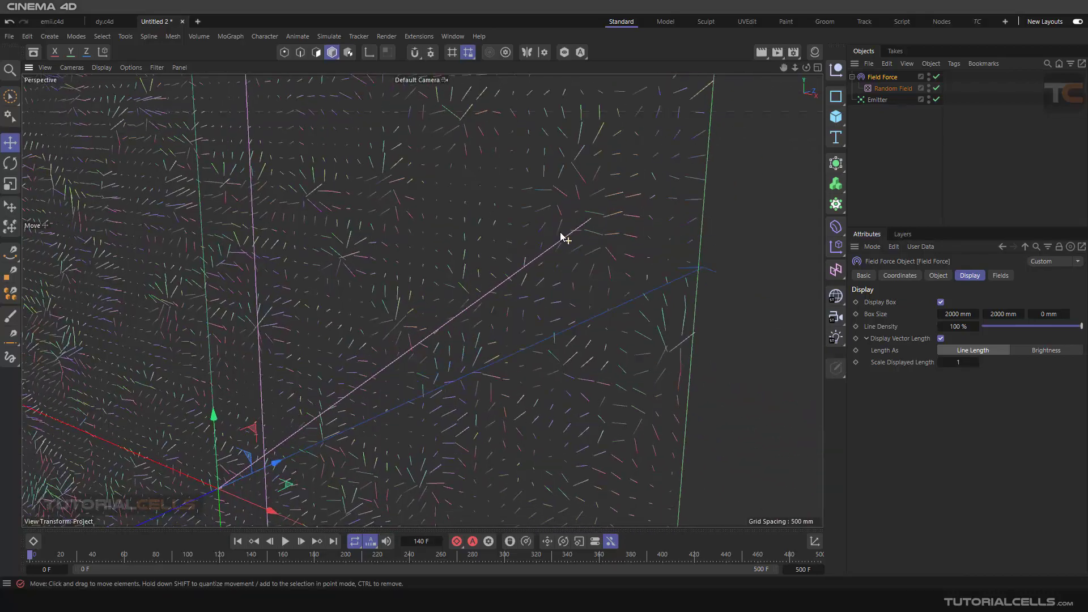
pyautogui.scroll(-3, 567, 224)
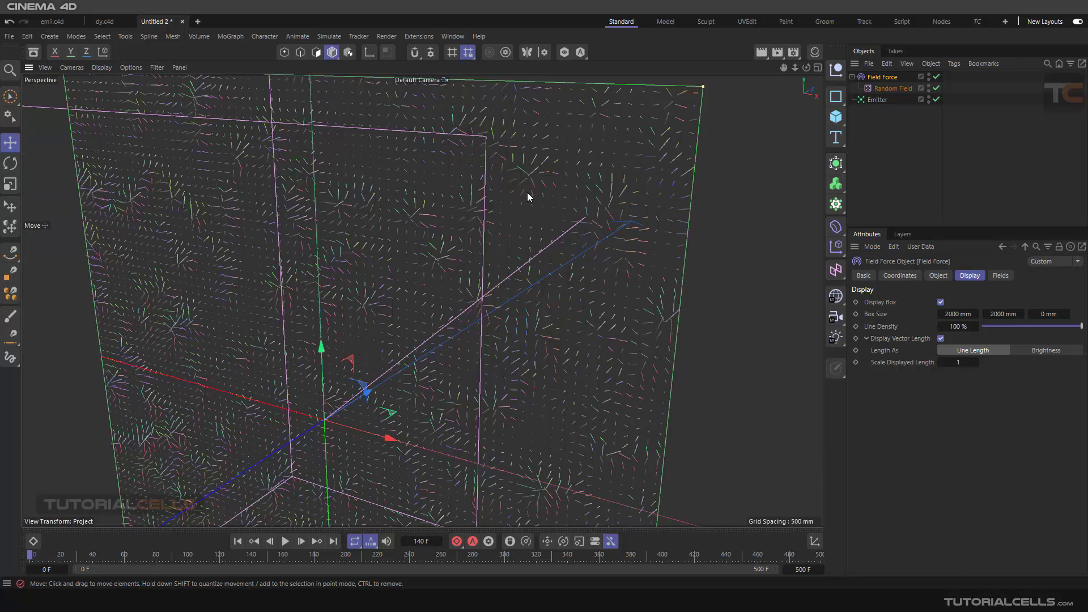
pyautogui.keyDown('alt'); pyautogui.moveTo(503, 192); pyautogui.dragTo(506, 244, button='right'); pyautogui.keyUp('alt')
pyautogui.keyDown('alt'); pyautogui.moveTo(506, 244); pyautogui.dragTo(556, 234, button='middle'); pyautogui.keyUp('alt')
pyautogui.keyDown('alt'); pyautogui.moveTo(556, 234); pyautogui.dragTo(545, 277, button='right'); pyautogui.keyUp('alt')
# - Hide the Random Field in the viewport so only the Field Force plane is shown
pyautogui.keyDown('alt'); pyautogui.moveTo(545, 280); pyautogui.dragTo(567, 286); pyautogui.keyUp('alt')
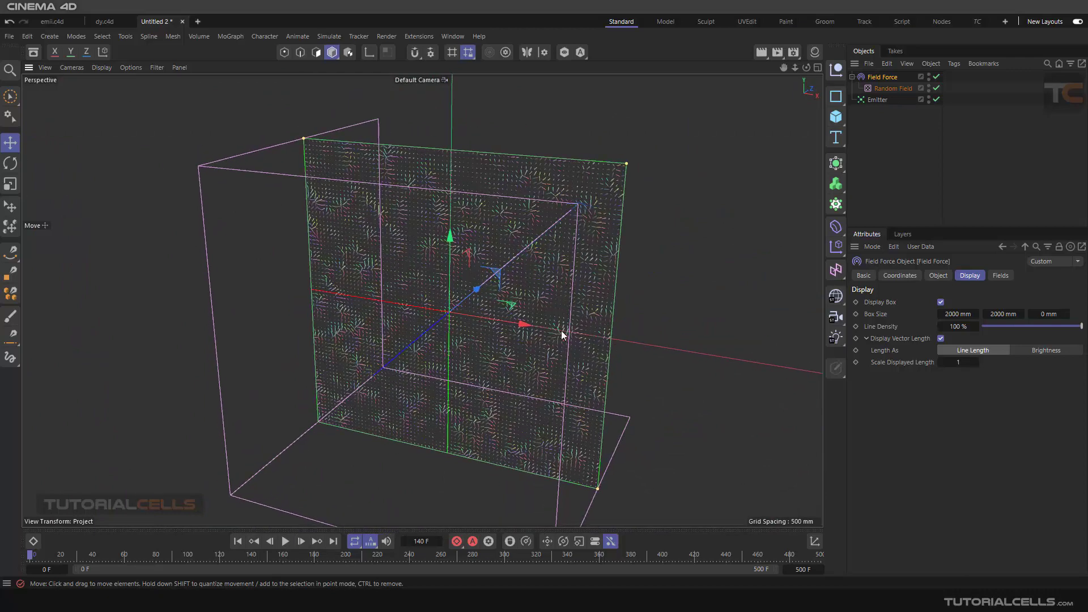
pyautogui.click(929, 86)
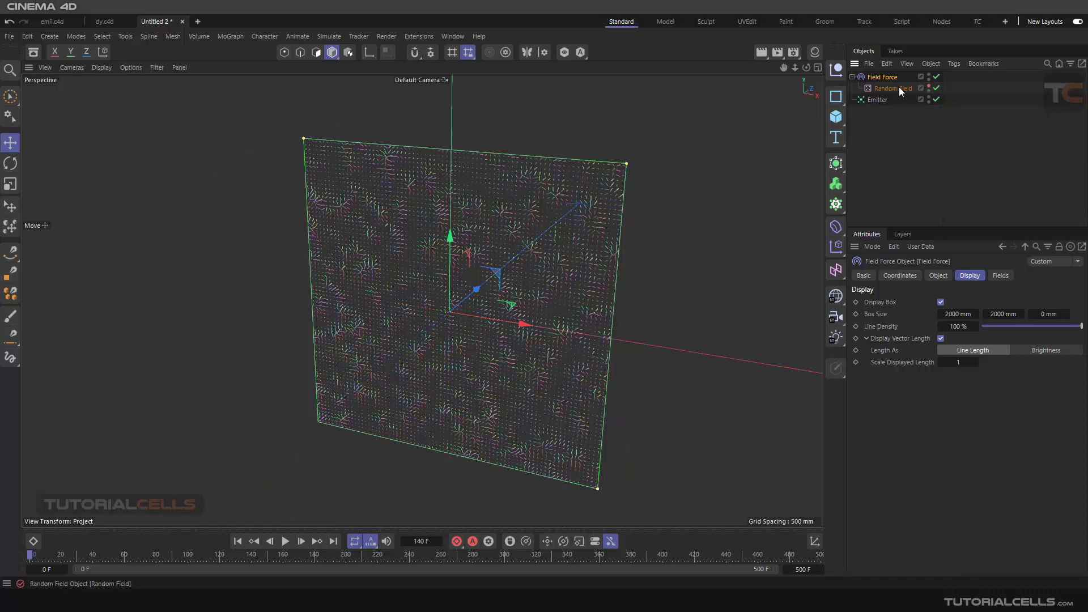
pyautogui.keyDown('alt'); pyautogui.moveTo(576, 246); pyautogui.dragTo(603, 229); pyautogui.keyUp('alt')
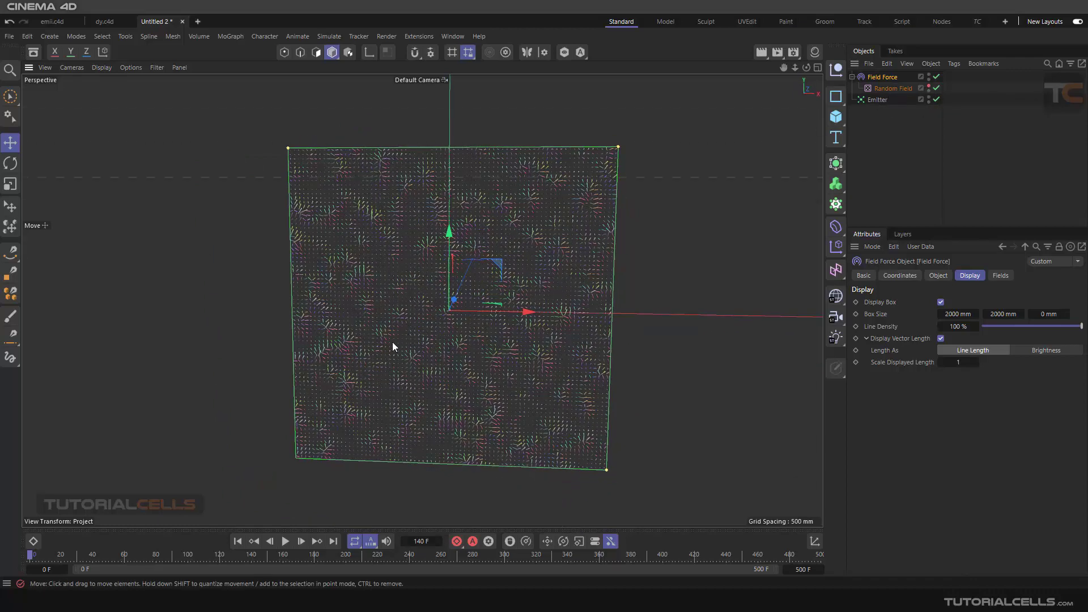
# - Play the simulation, watch the particles move through the Random Field, and return to frame 0
pyautogui.click(285, 541)
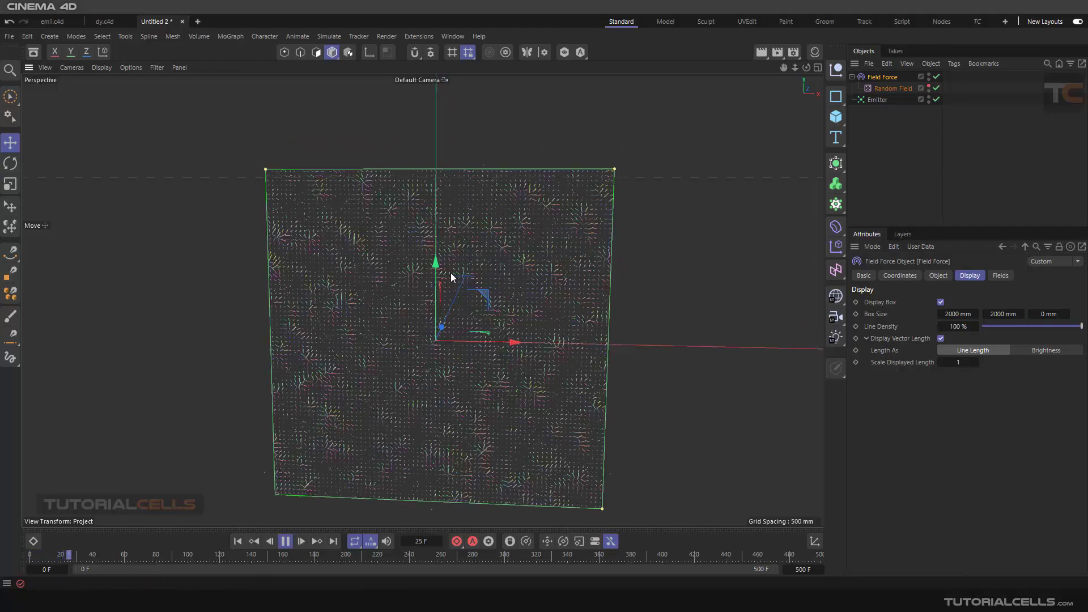
pyautogui.moveTo(447, 280)
pyautogui.keyDown('alt'); pyautogui.mouseDown()
pyautogui.moveTo(397, 266)
pyautogui.moveTo(260, 278)
pyautogui.moveTo(482, 272)
pyautogui.moveTo(435, 272)
pyautogui.mouseUp(); pyautogui.keyUp('alt')
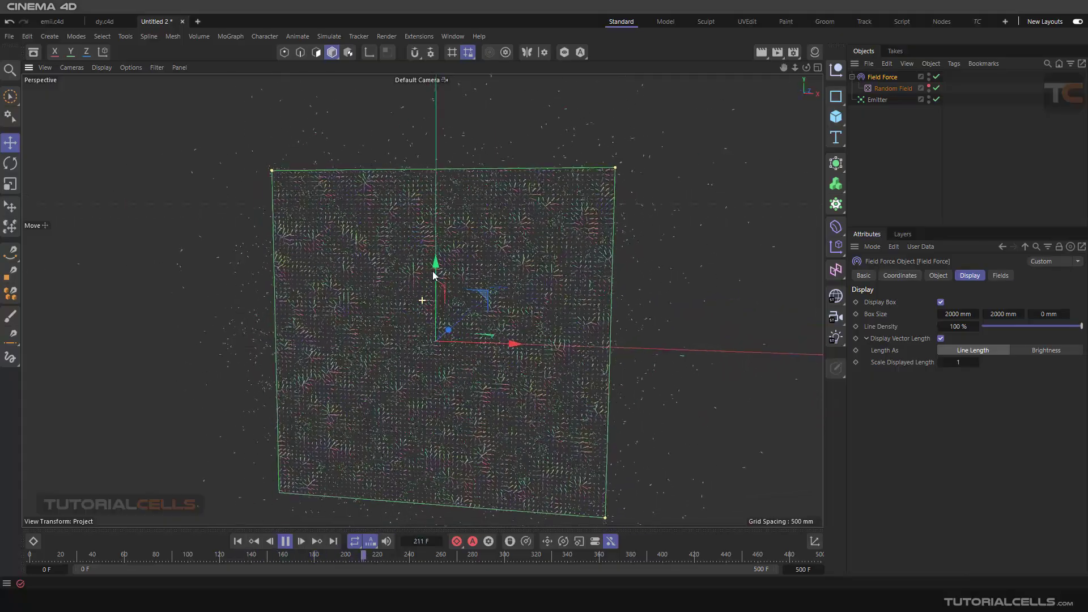
pyautogui.scroll(3, 516, 281)
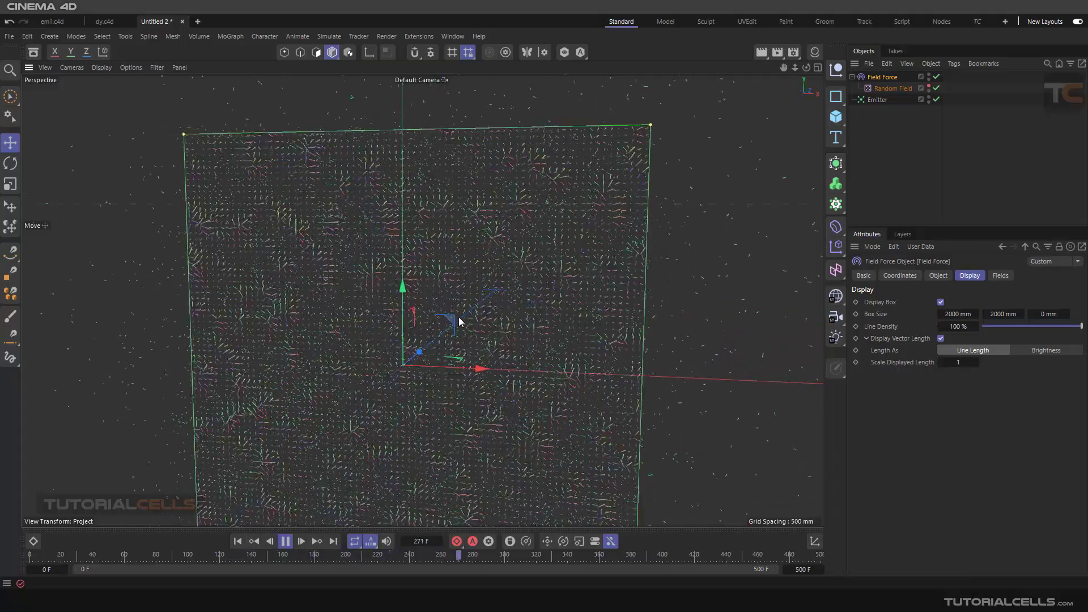
pyautogui.click(237, 541)
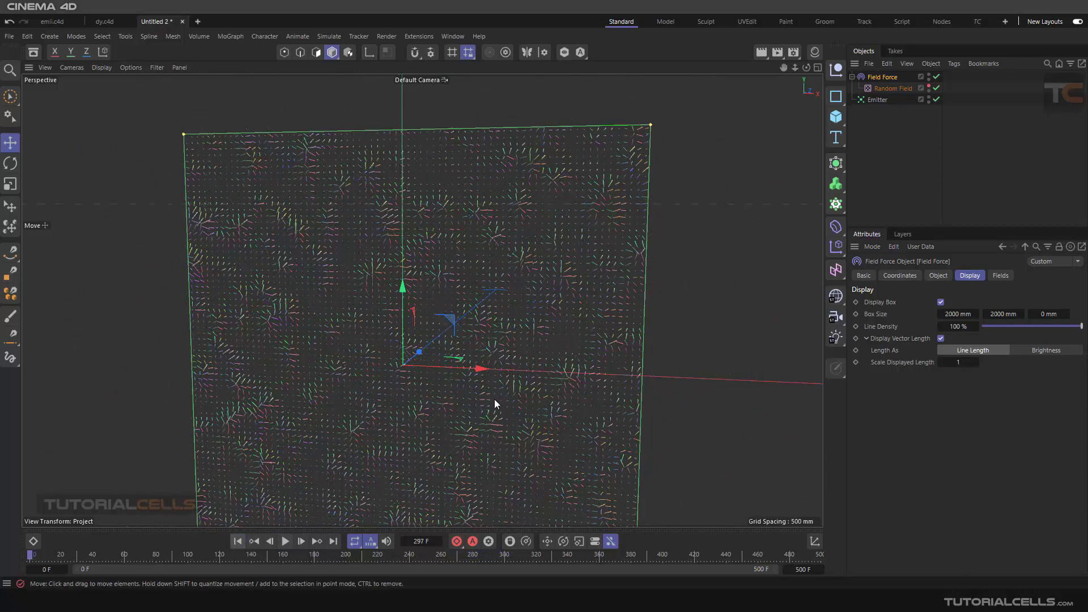
# - Set the Random Field's Animation Speed to 52 % and play the simulation to inspect the moving noise
pyautogui.click(889, 87)
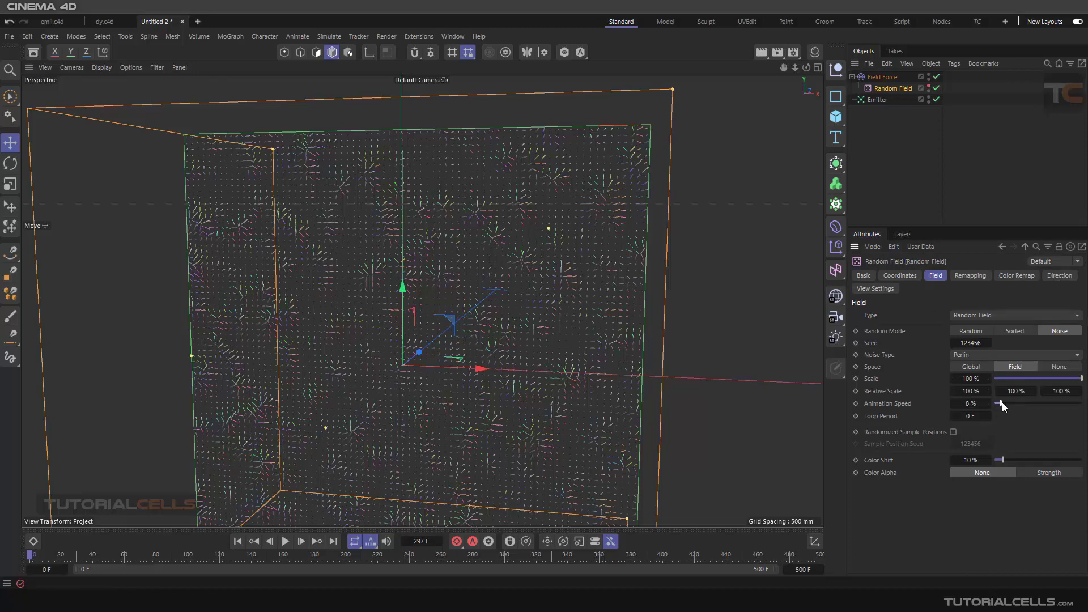
pyautogui.moveTo(1027, 403); pyautogui.dragTo(1039, 403)
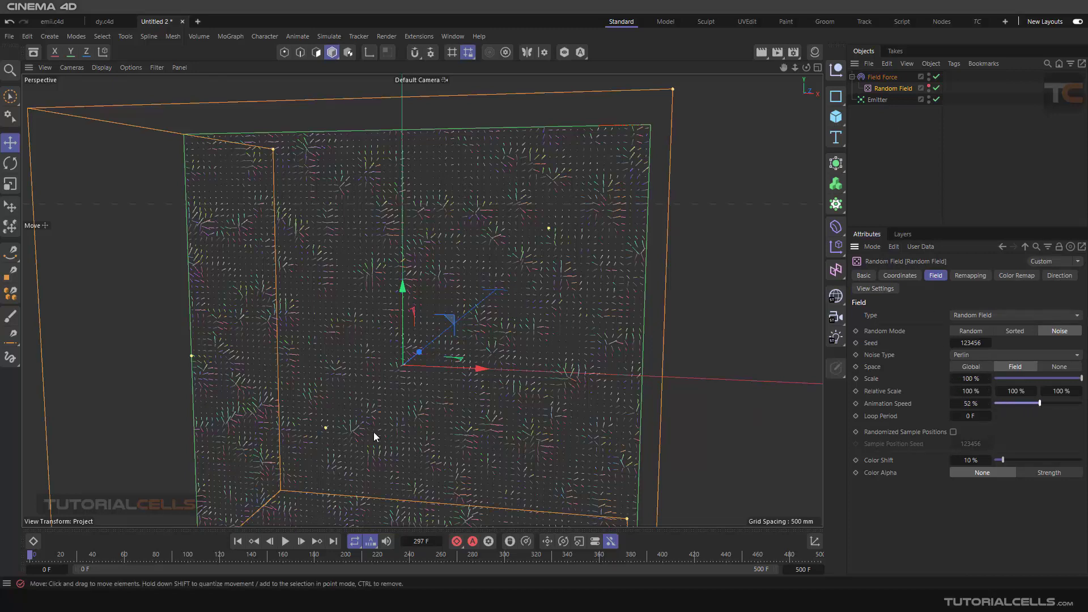
pyautogui.click(271, 542)
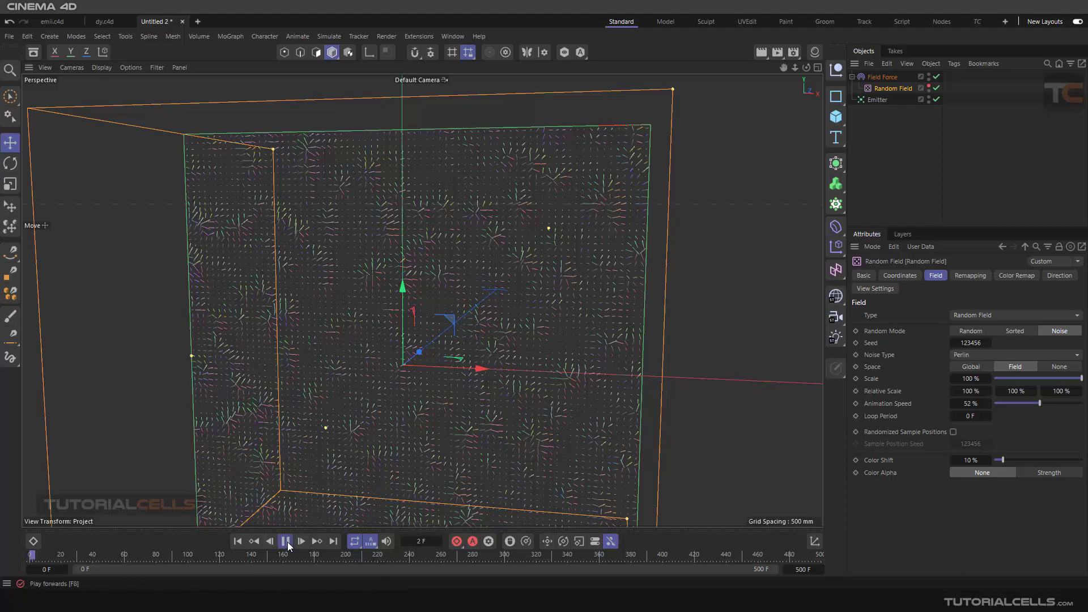
pyautogui.scroll(5, 495, 257)
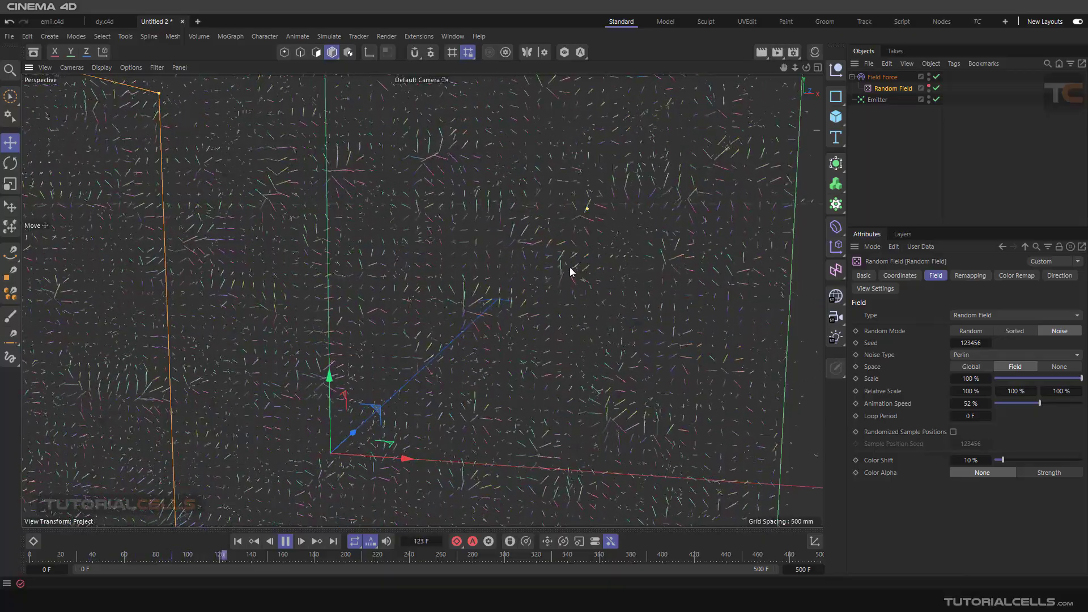
pyautogui.scroll(-2, 564, 281)
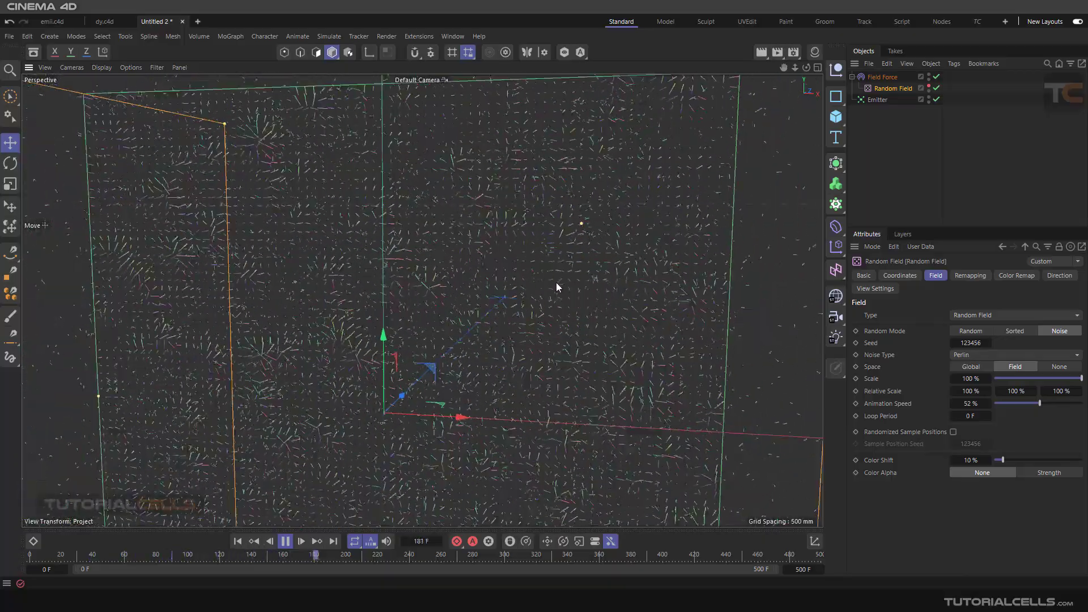
pyautogui.scroll(-5, 555, 286)
pyautogui.keyDown('alt'); pyautogui.moveTo(553, 285); pyautogui.dragTo(541, 293); pyautogui.keyUp('alt')
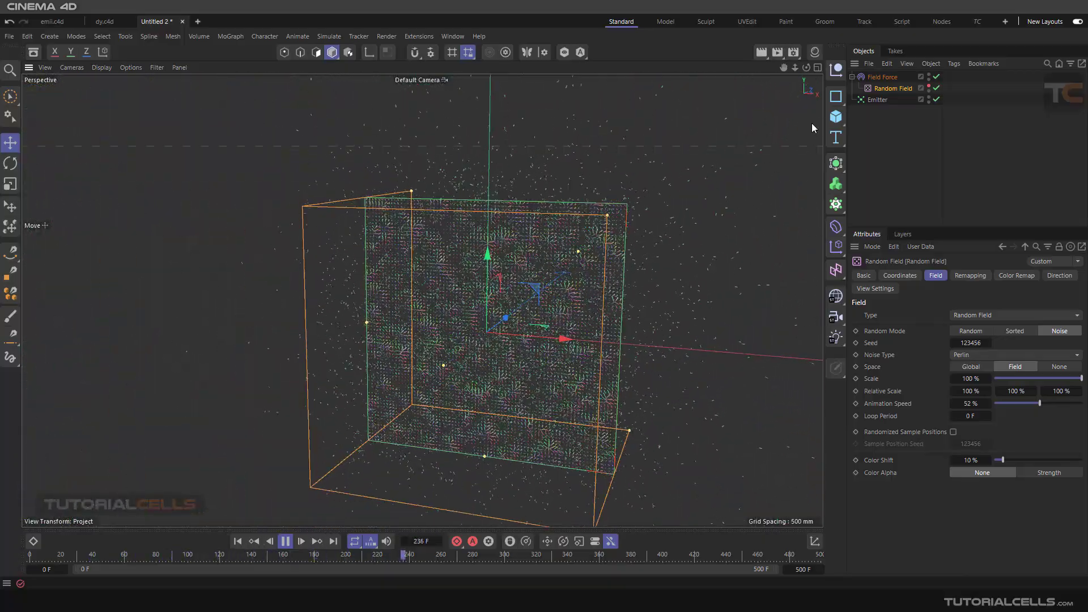
# - Stop the simulation at the start frame and delete the Random Field from the Field Force
pyautogui.click(871, 77)
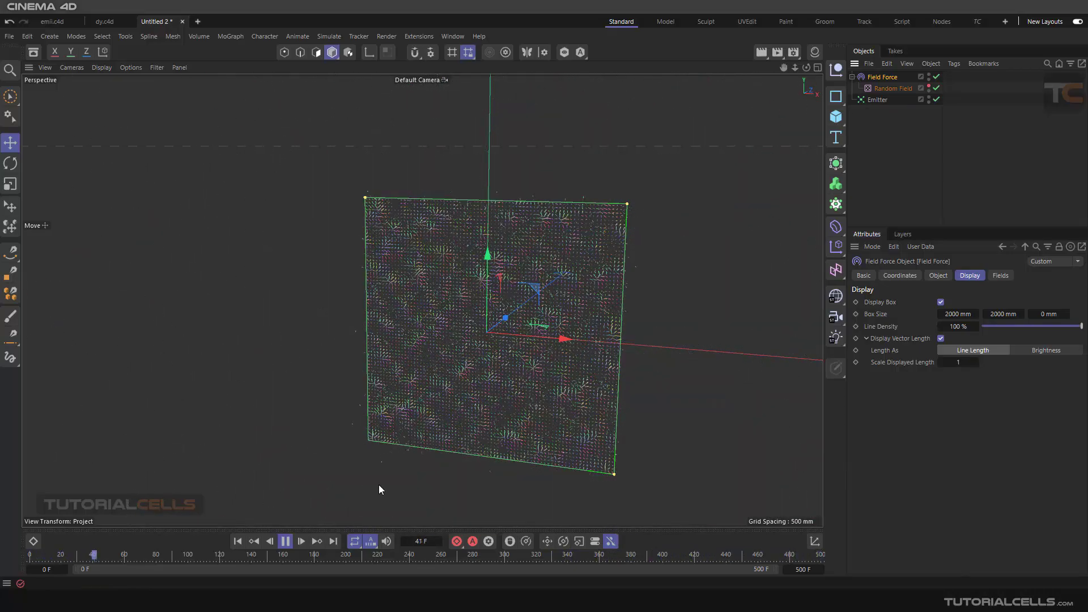
pyautogui.click(285, 541)
pyautogui.click(238, 541)
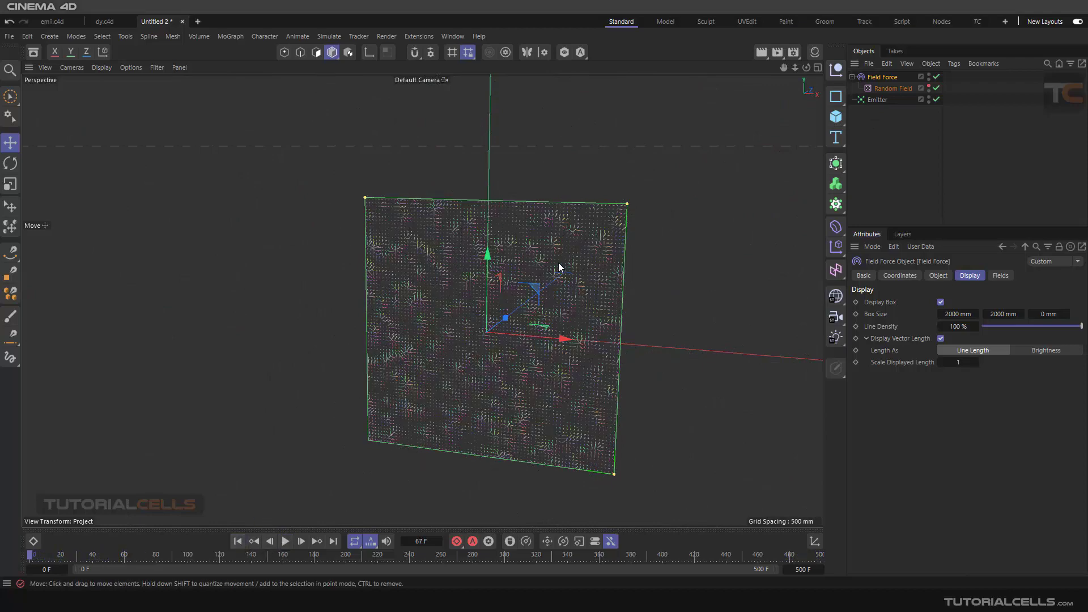
pyautogui.keyDown('alt'); pyautogui.moveTo(559, 267); pyautogui.dragTo(424, 276); pyautogui.keyUp('alt')
pyautogui.click(886, 90)
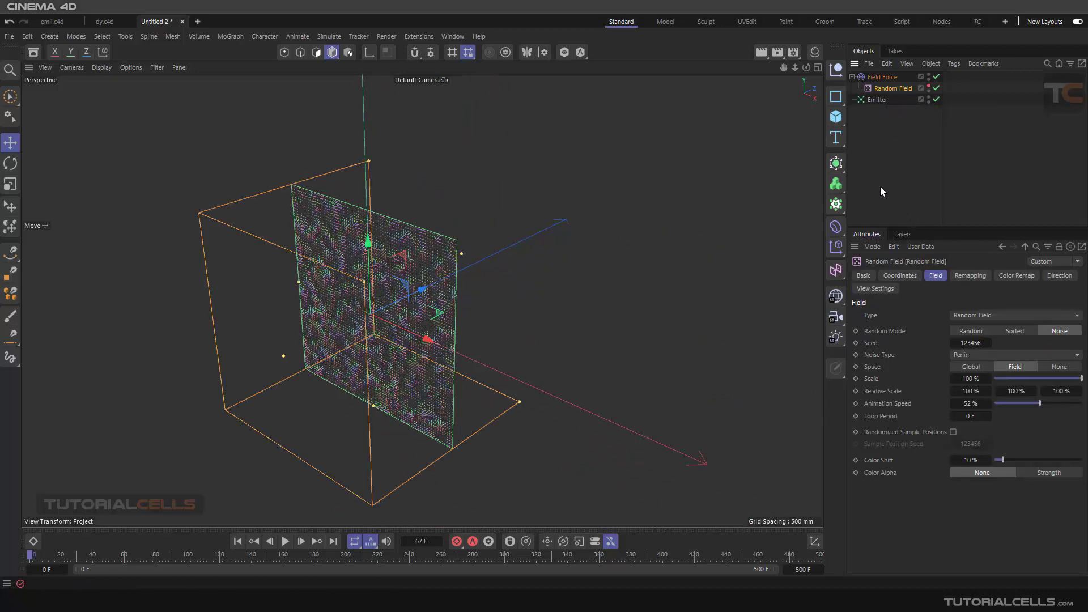
pyautogui.press('Delete')
# - Add a Spherical Field to the Field Force's empty field list
pyautogui.click(882, 77)
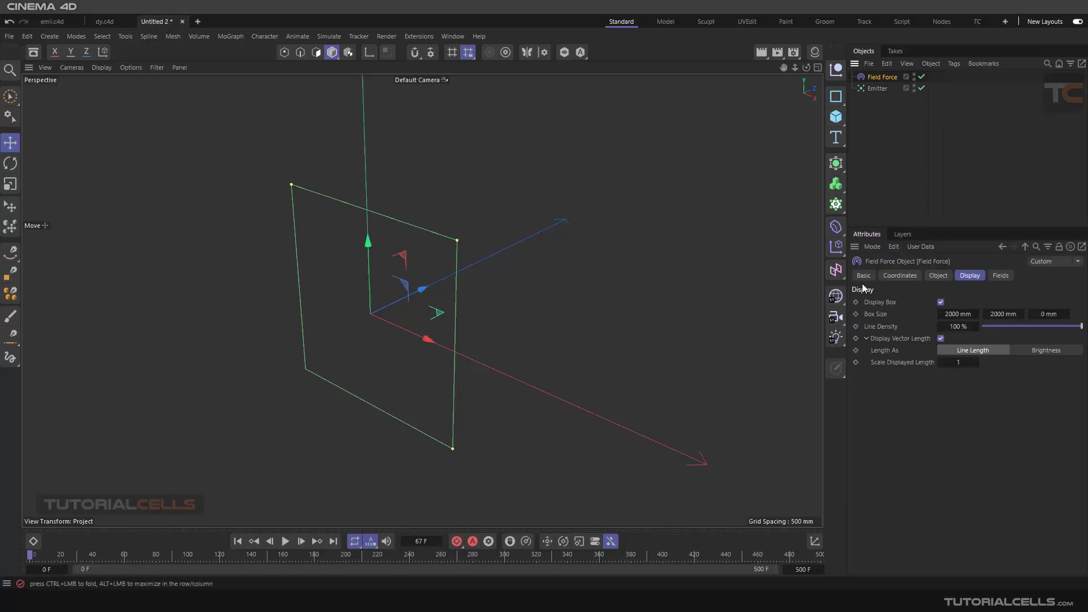
pyautogui.click(934, 278)
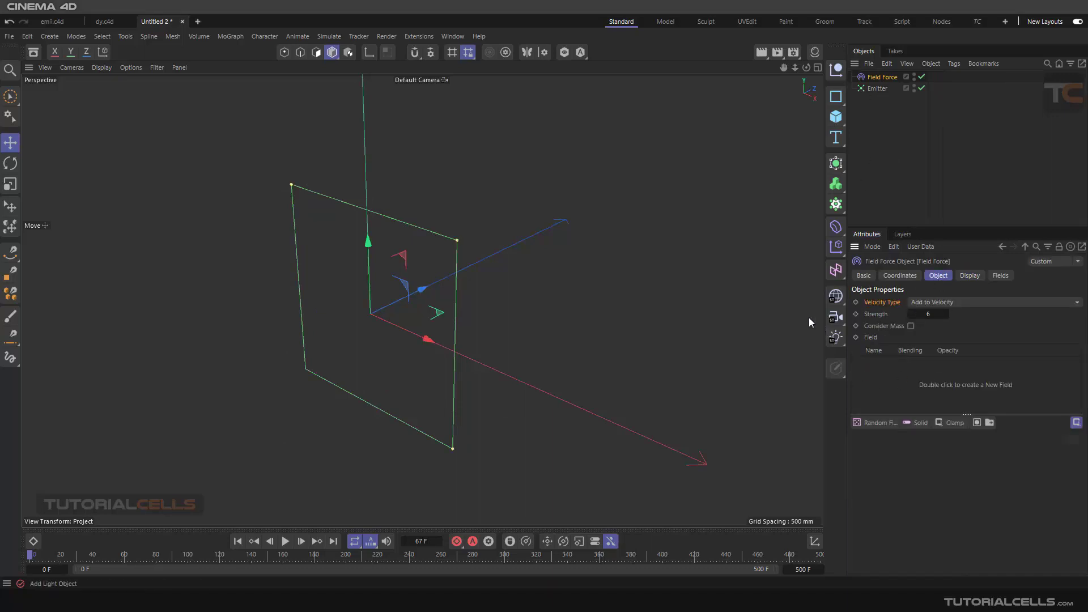
pyautogui.keyDown('alt'); pyautogui.moveTo(388, 308); pyautogui.dragTo(576, 249); pyautogui.keyUp('alt')
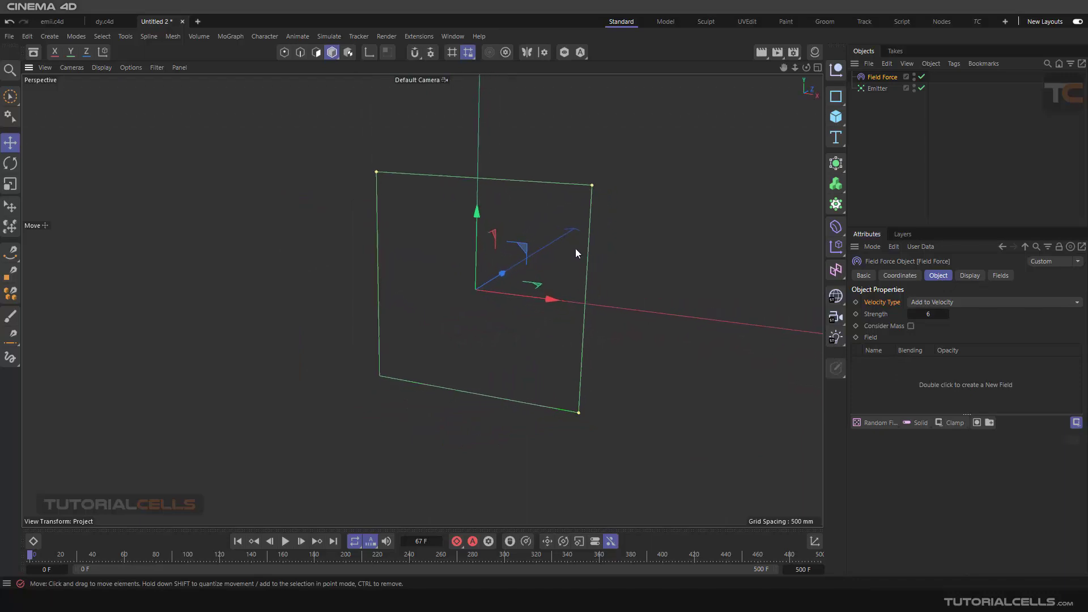
pyautogui.click(875, 422)
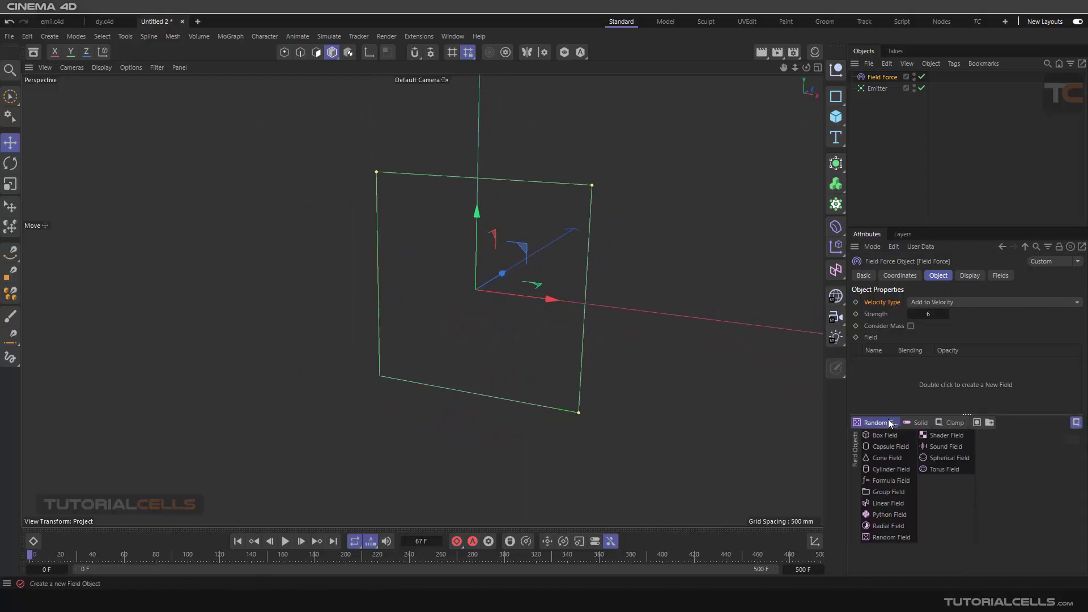
pyautogui.click(937, 458)
# - Examine the Spherical Field's direction lines from several angles and play the simulation to watch the particles respond
pyautogui.keyDown('alt'); pyautogui.moveTo(503, 285); pyautogui.dragTo(464, 255); pyautogui.keyUp('alt')
pyautogui.scroll(3, 465, 255)
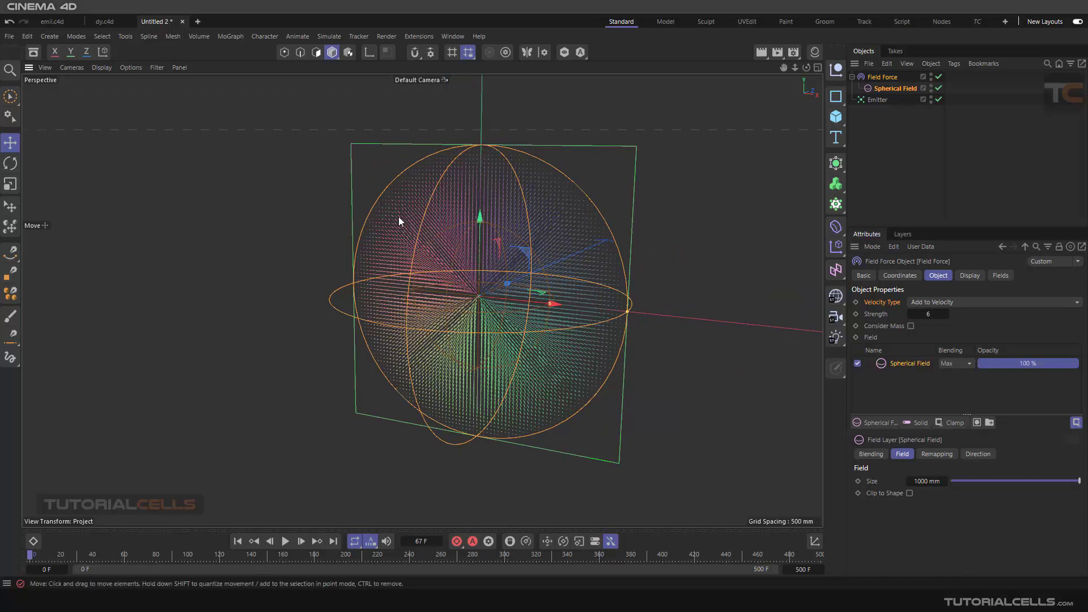
pyautogui.keyDown('alt'); pyautogui.moveTo(399, 216); pyautogui.dragTo(492, 263); pyautogui.keyUp('alt')
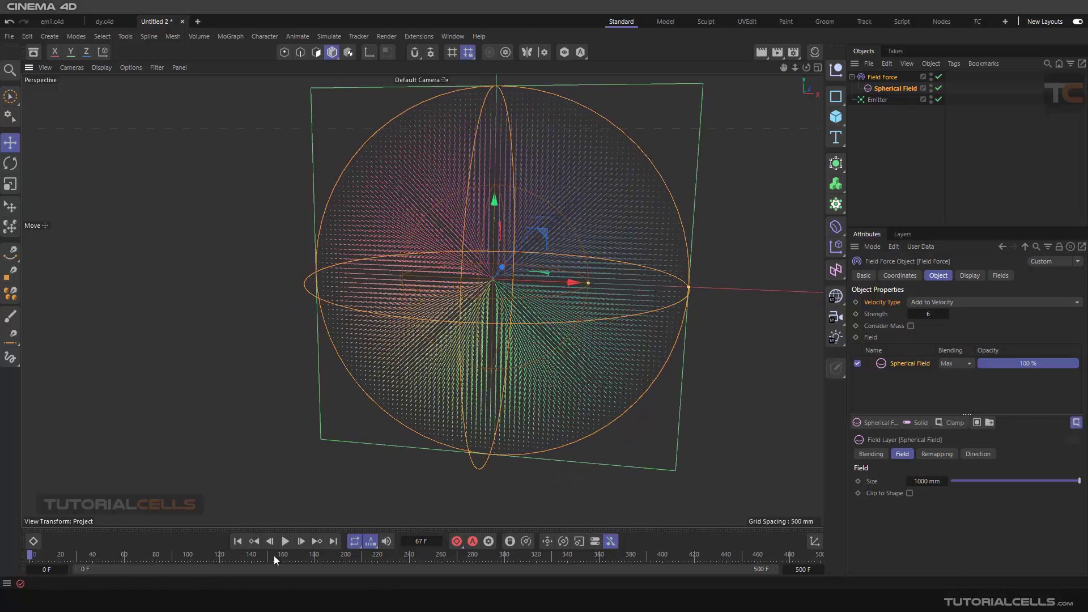
pyautogui.scroll(-5, 482, 289)
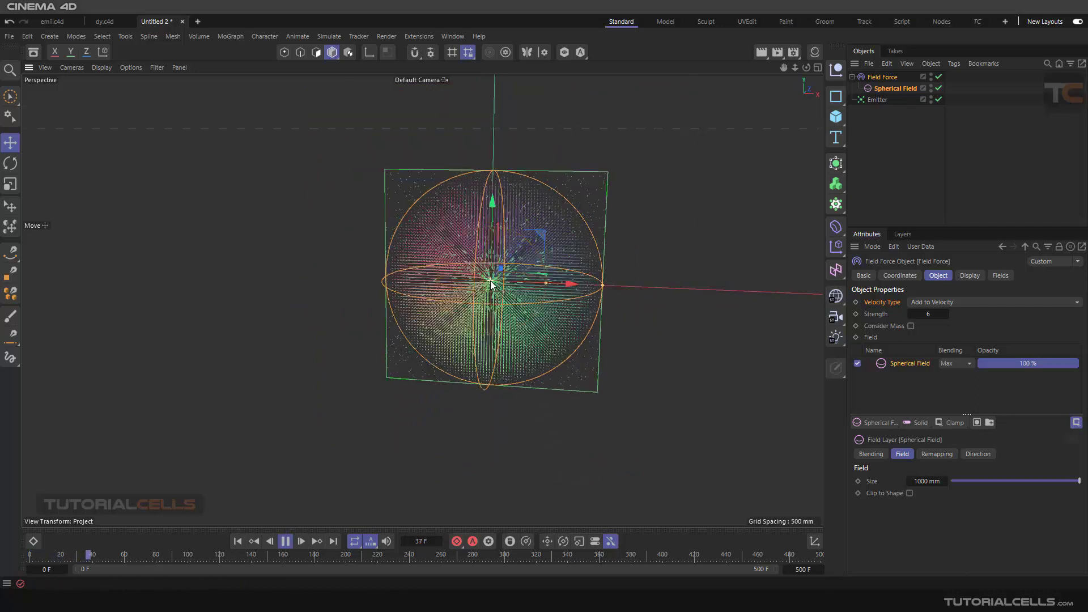
pyautogui.keyDown('alt'); pyautogui.moveTo(508, 294); pyautogui.dragTo(529, 287); pyautogui.keyUp('alt')
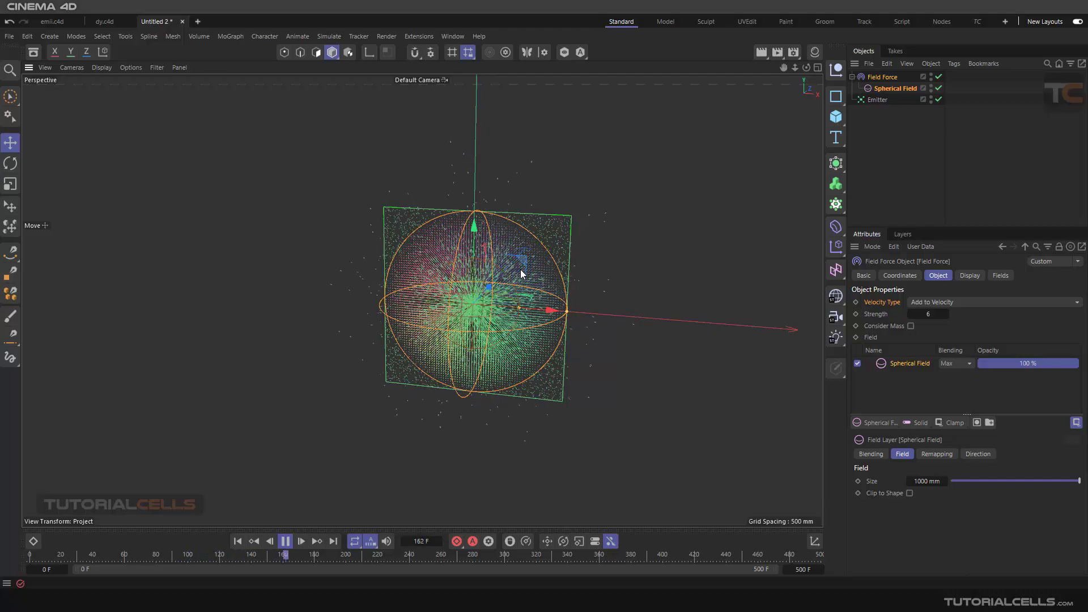
# - Look through the other field types available for the Field Force
pyautogui.click(869, 422)
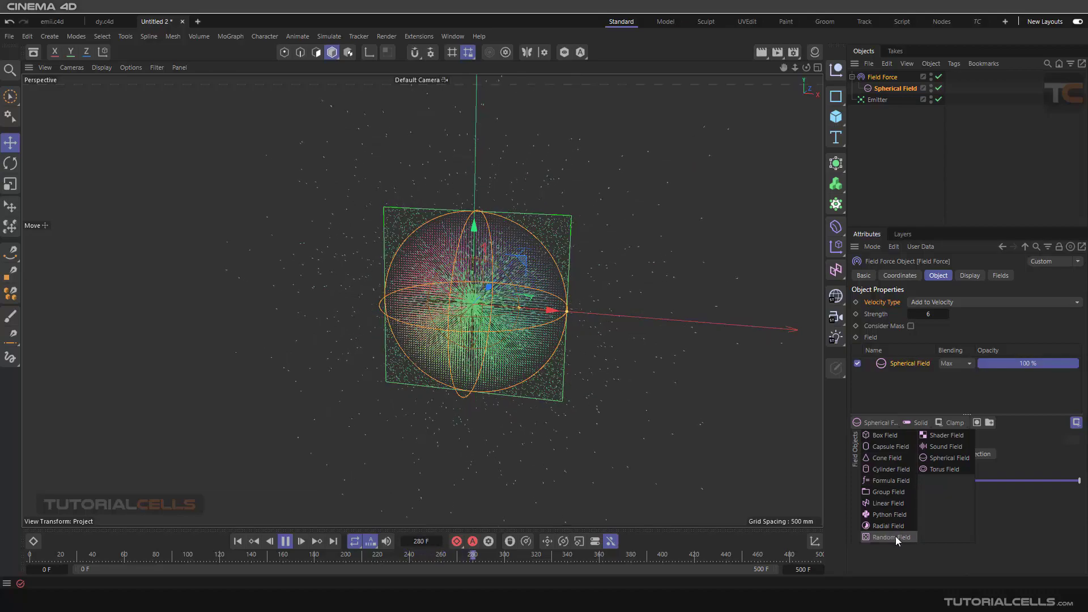
pyautogui.click(897, 396)
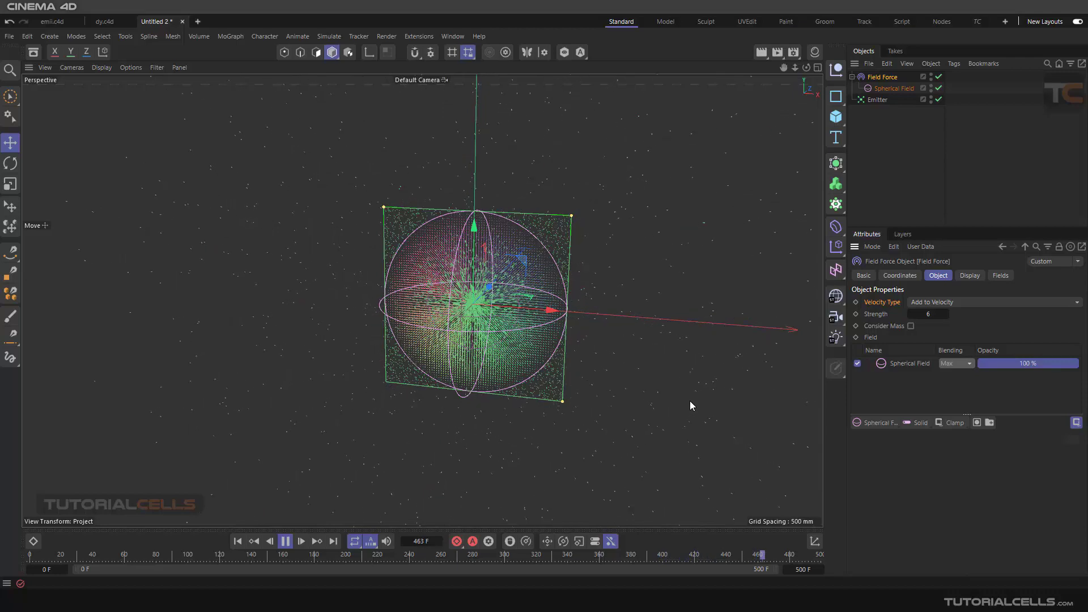
# - Try Inverse Square and No Remap as the Spherical Field's direction Length, and restore Use Value
pyautogui.click(899, 364)
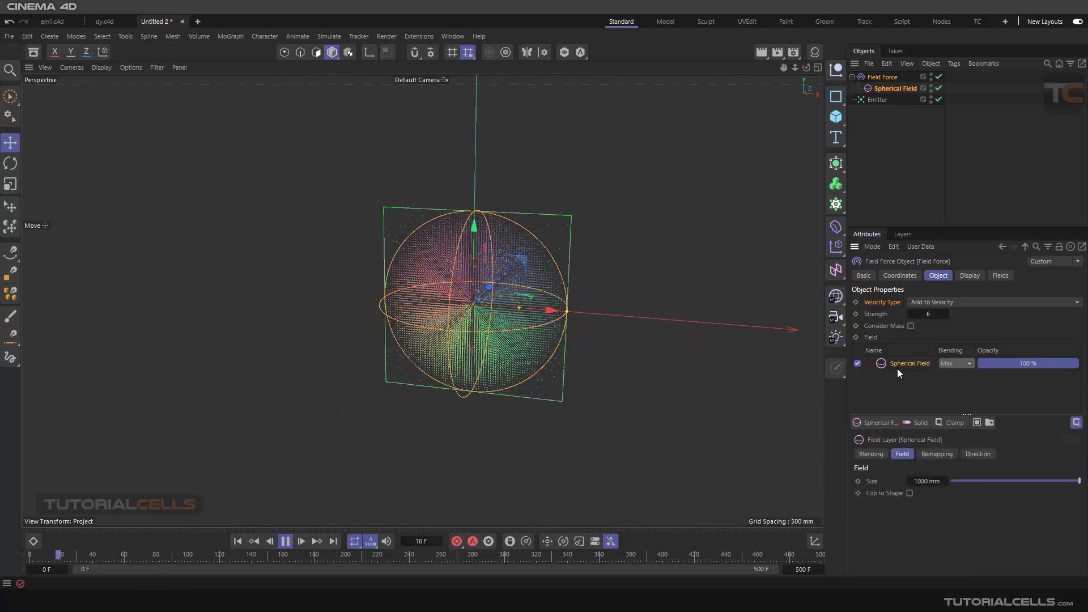
pyautogui.click(972, 454)
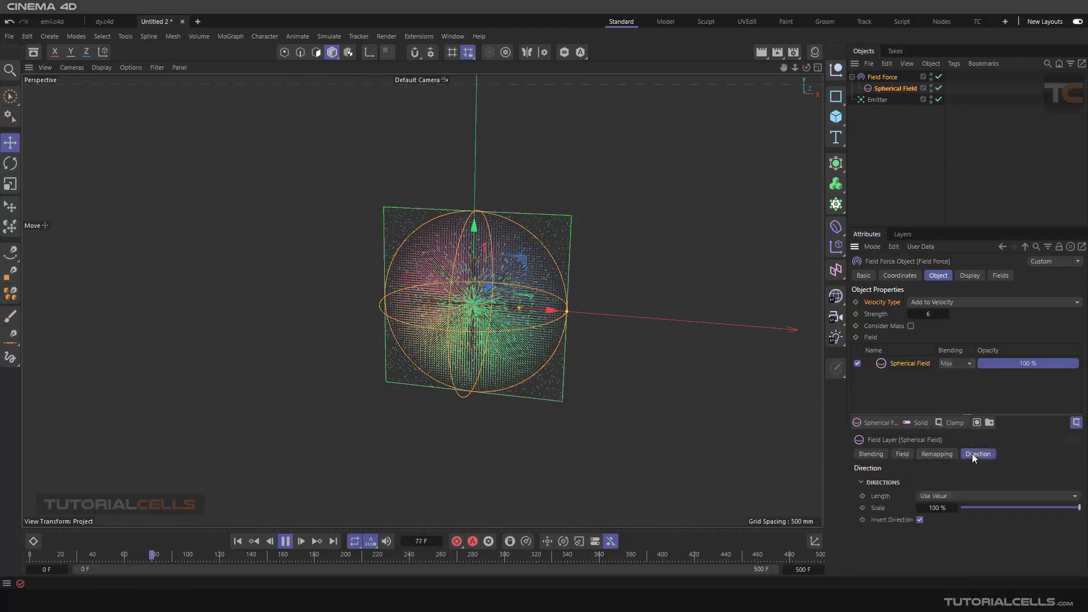
pyautogui.click(938, 495)
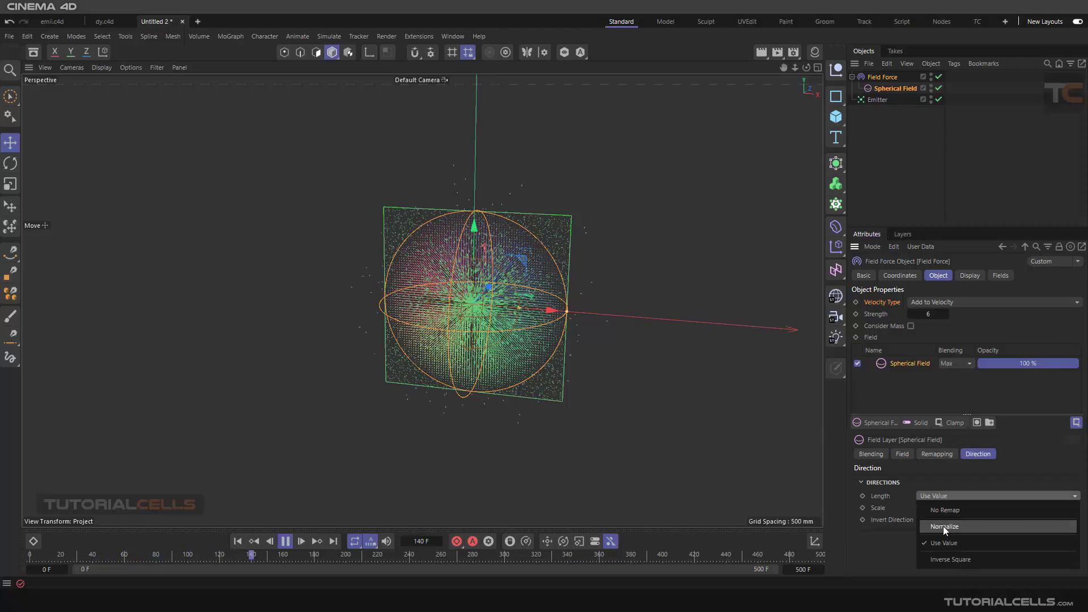
pyautogui.click(949, 560)
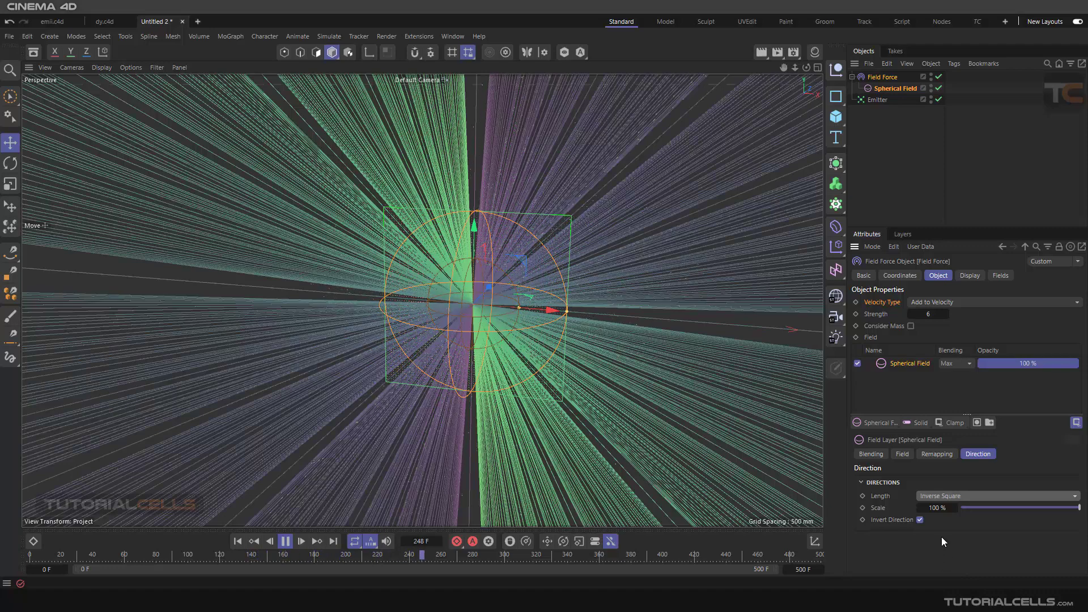
pyautogui.click(943, 495)
pyautogui.click(950, 510)
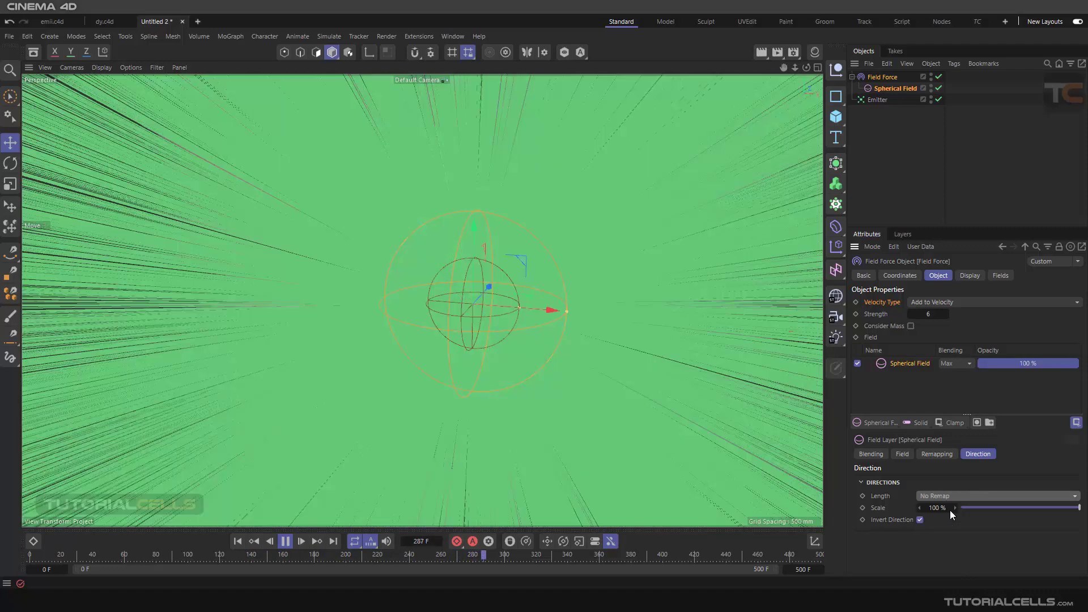
pyautogui.click(947, 496)
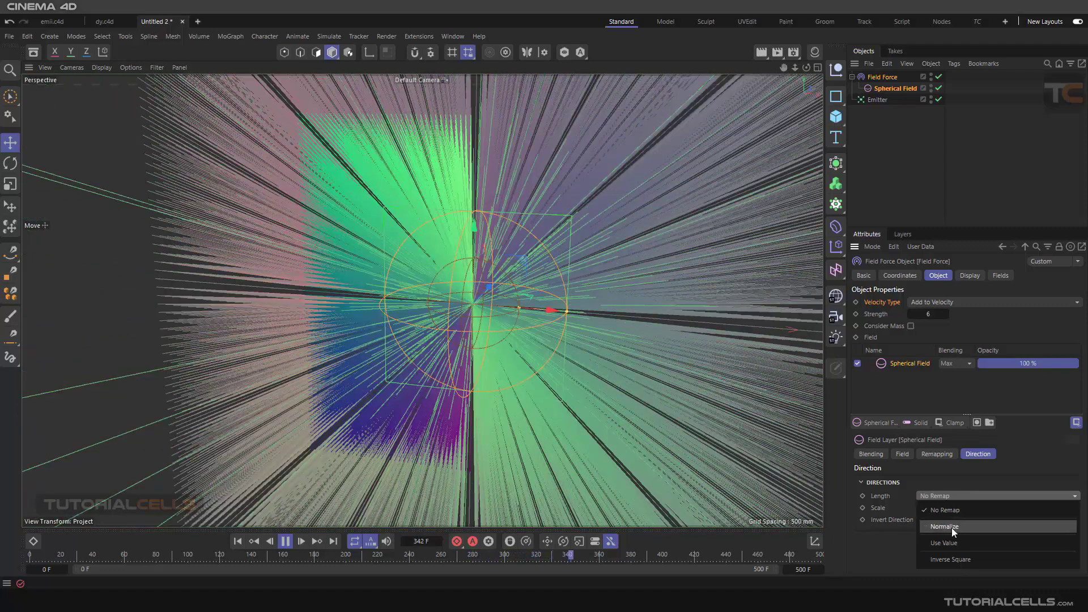
pyautogui.click(954, 542)
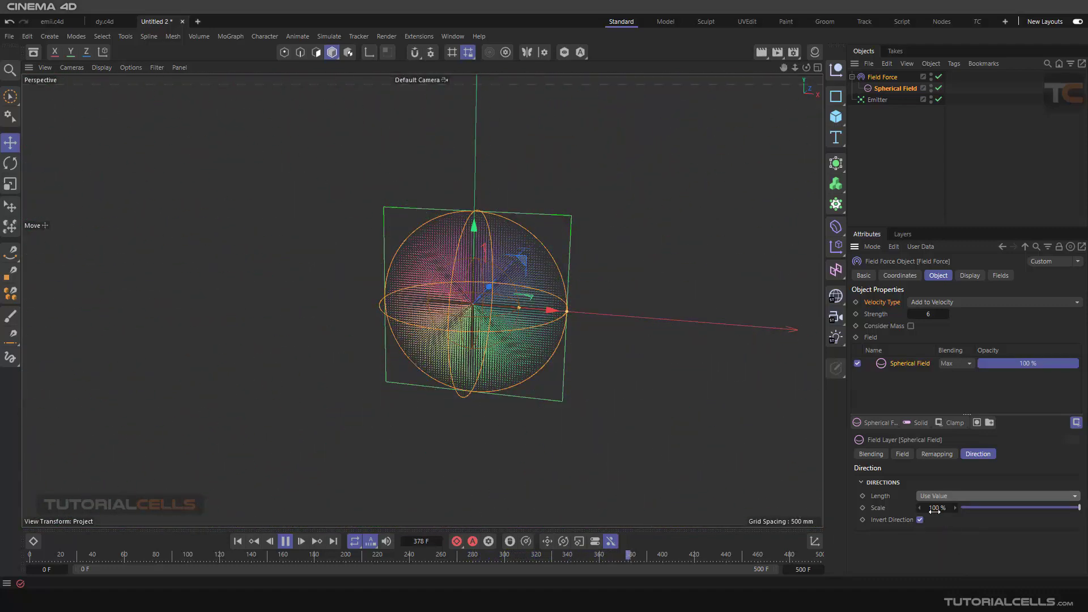
# - Reduce the Spherical Field's direction Scale to 24 % and replay the simulation from the start to inspect the particles
pyautogui.moveTo(1032, 507); pyautogui.dragTo(989, 507)
pyautogui.click(237, 541)
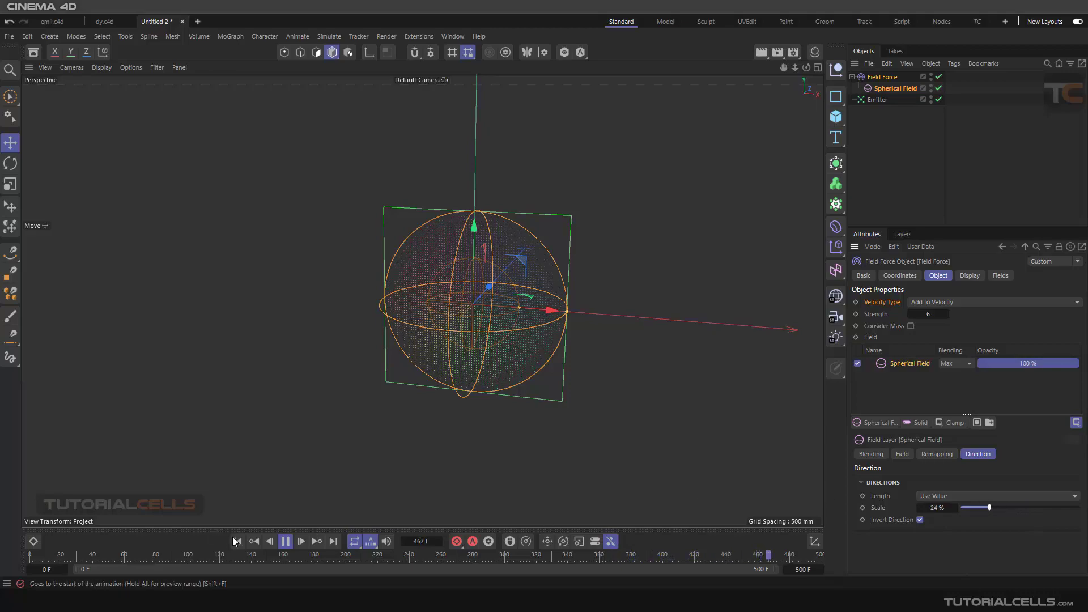
pyautogui.scroll(5, 495, 312)
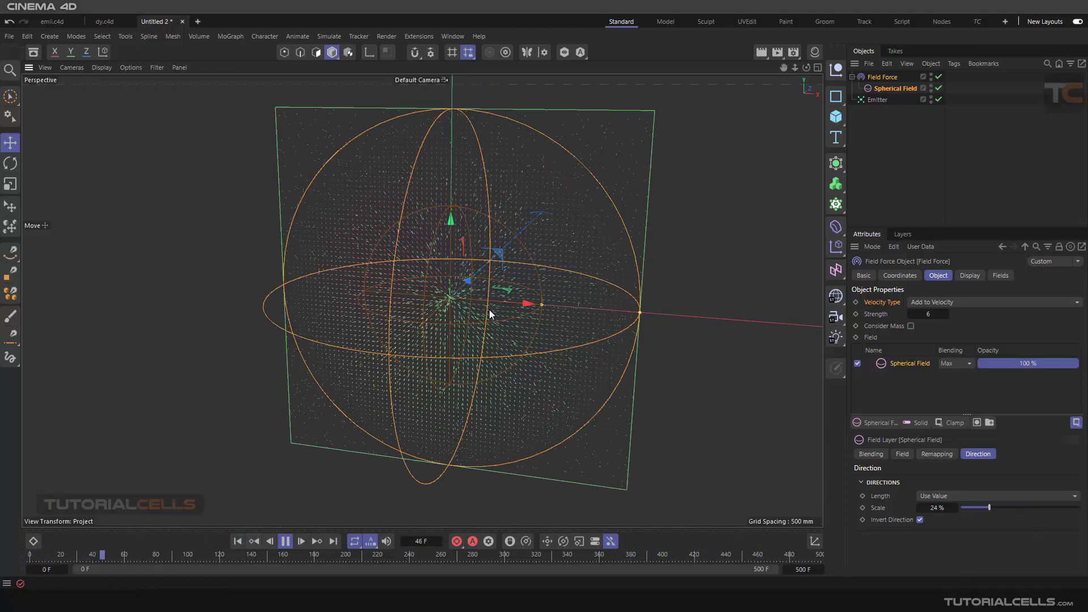
pyautogui.moveTo(488, 309)
pyautogui.keyDown('alt'); pyautogui.mouseDown()
pyautogui.moveTo(509, 295)
pyautogui.moveTo(493, 308)
pyautogui.moveTo(537, 304)
pyautogui.mouseUp(); pyautogui.keyUp('alt')
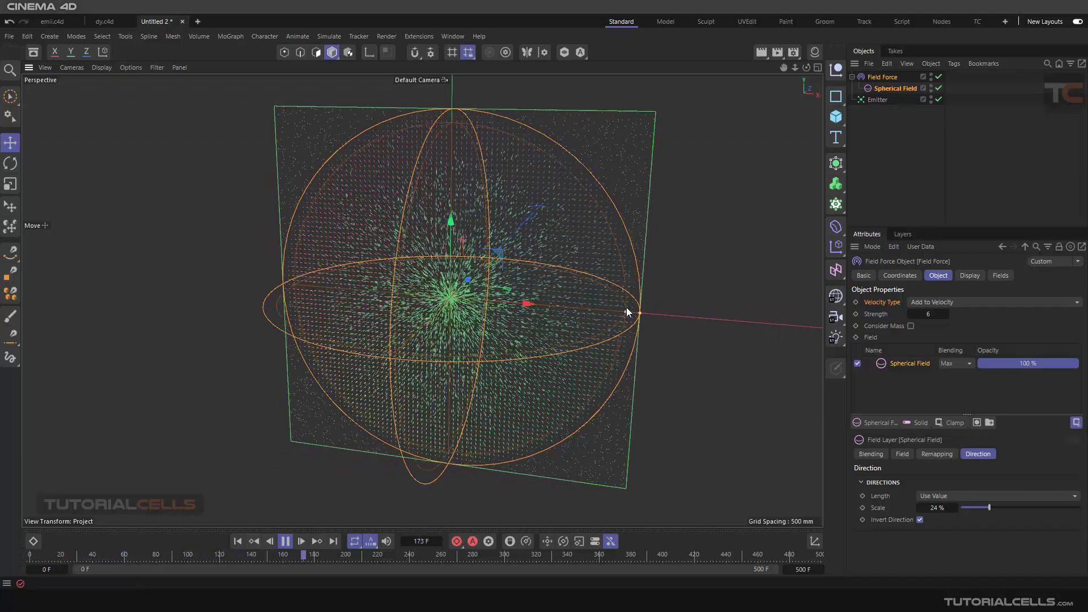
pyautogui.keyDown('alt'); pyautogui.moveTo(624, 307); pyautogui.dragTo(539, 166); pyautogui.keyUp('alt')
pyautogui.moveTo(474, 169); pyautogui.dragTo(458, 275)
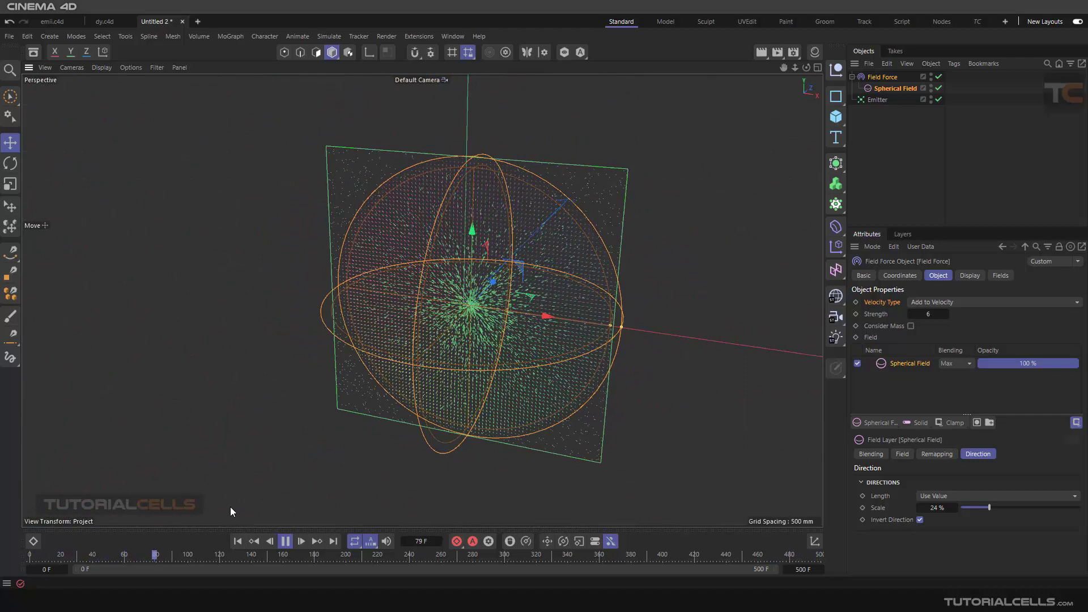
# - Stop the simulation, return to frame 0 and delete the Spherical Field
pyautogui.click(286, 542)
pyautogui.click(236, 541)
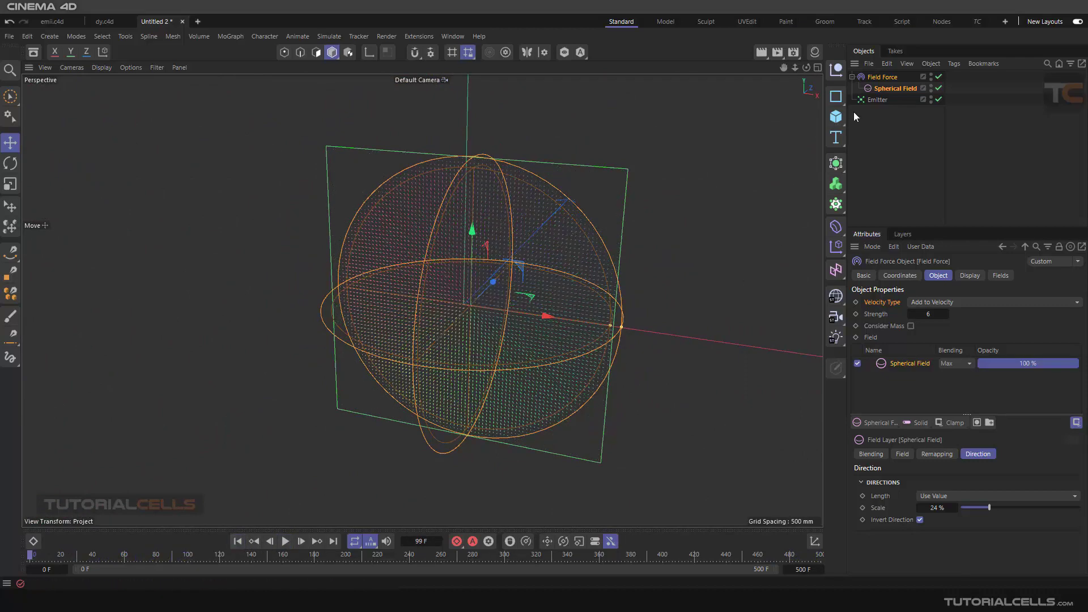
pyautogui.click(897, 89)
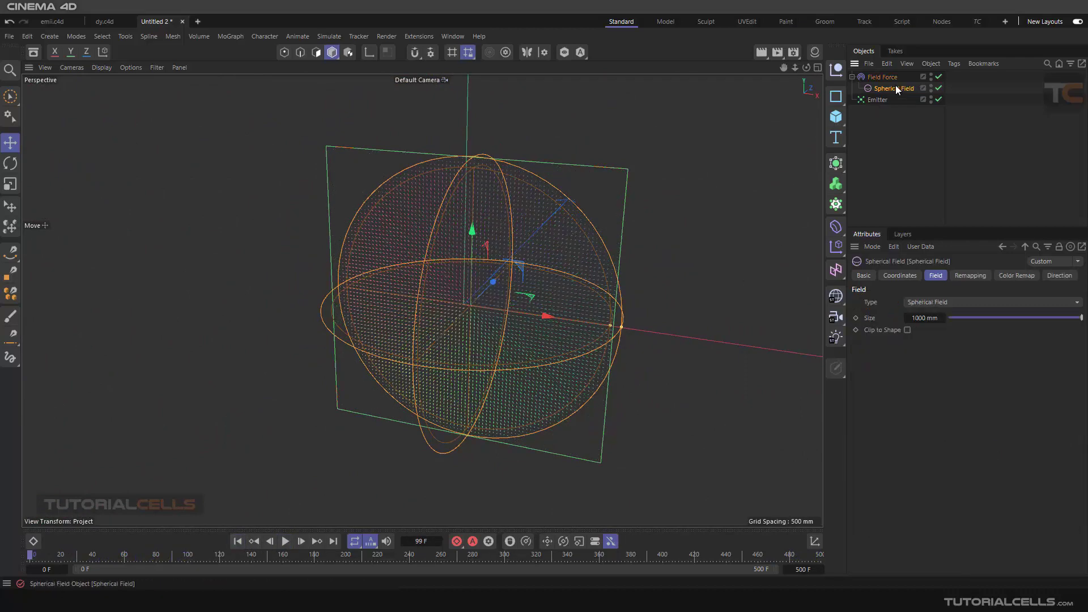
pyautogui.press('Delete')
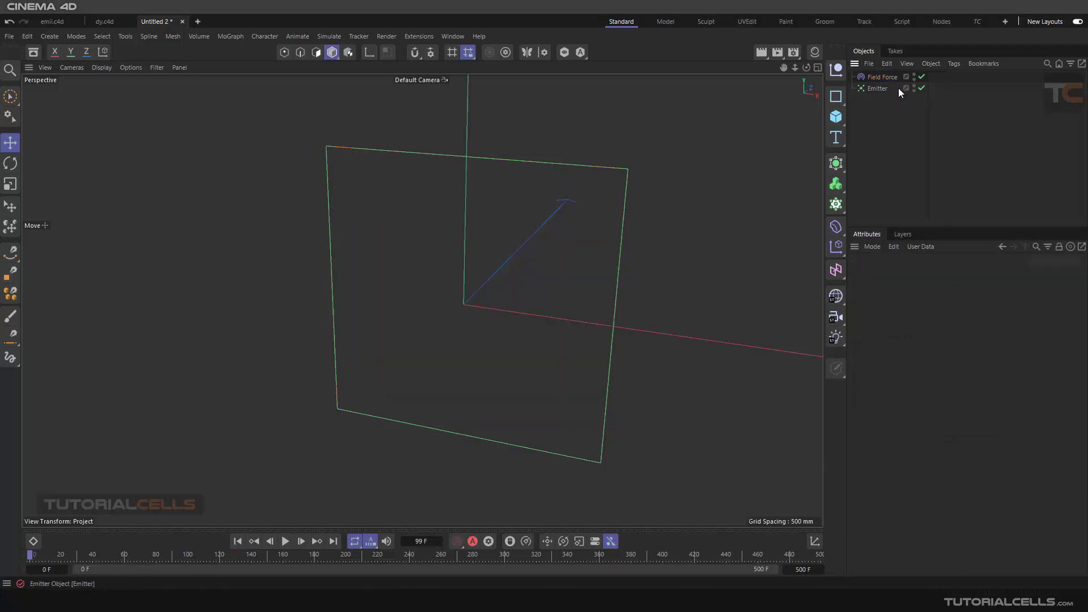
# - Select the Field Force and review its empty field list and object properties
pyautogui.click(884, 77)
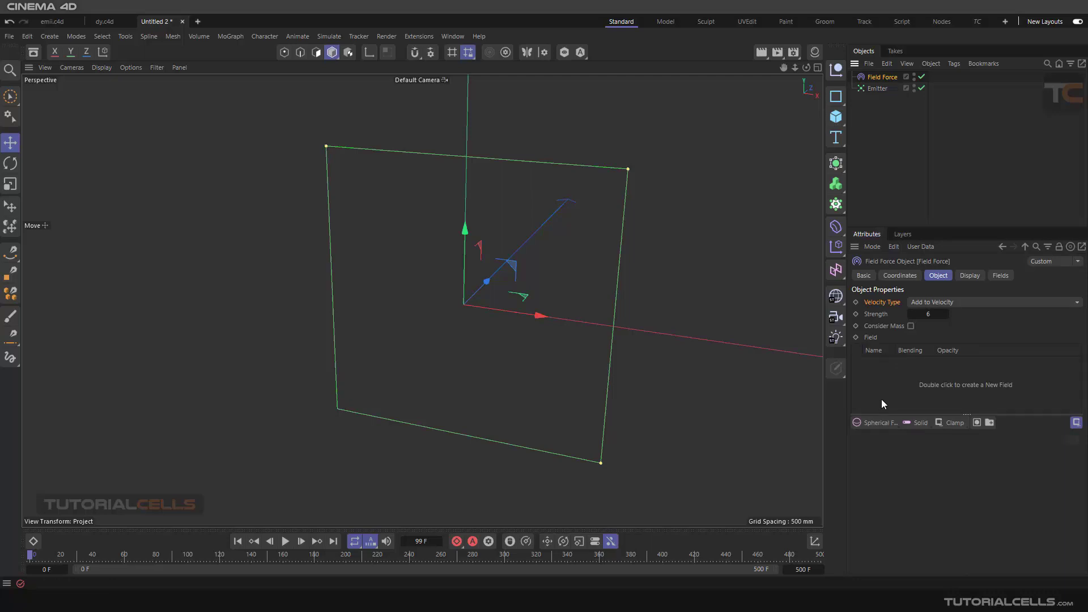
pyautogui.click(999, 276)
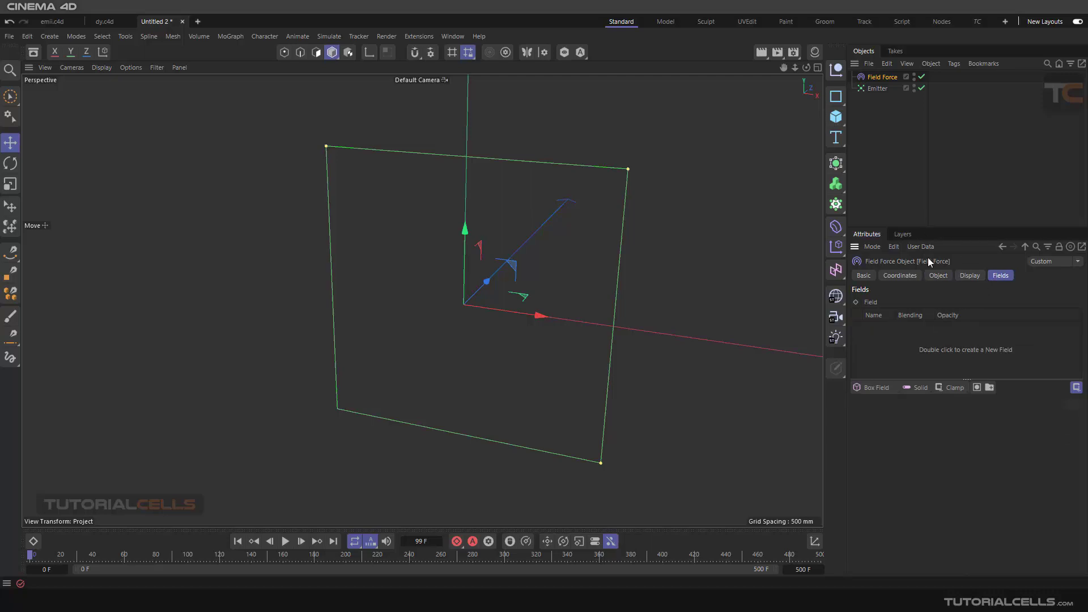
pyautogui.click(938, 276)
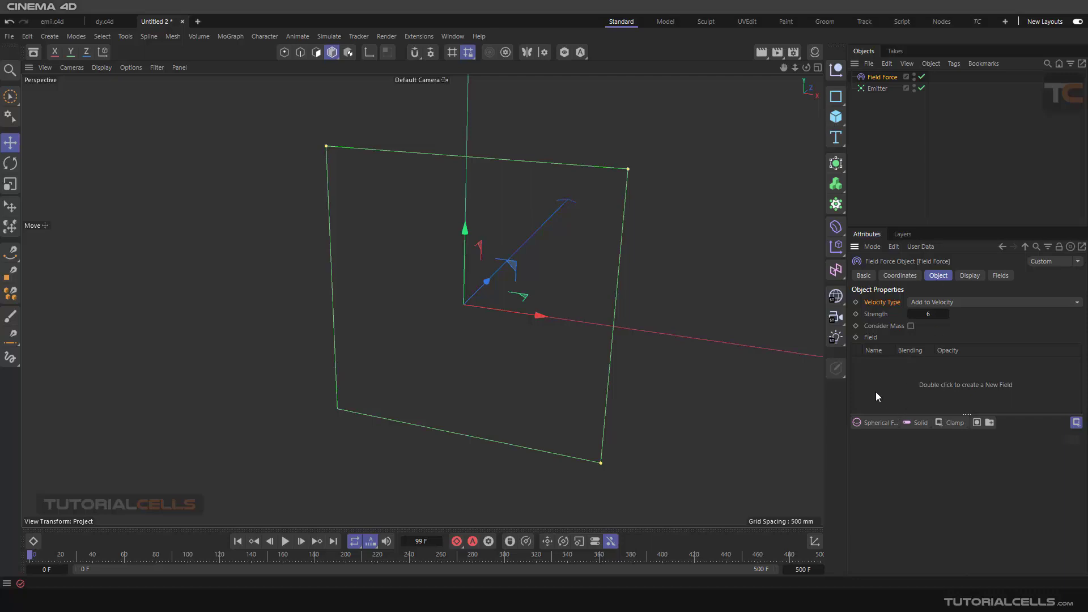
# - Add a Circle spline and scale it down uniformly until it fits well inside the emitter rectangle
pyautogui.scroll(-2, 618, 192)
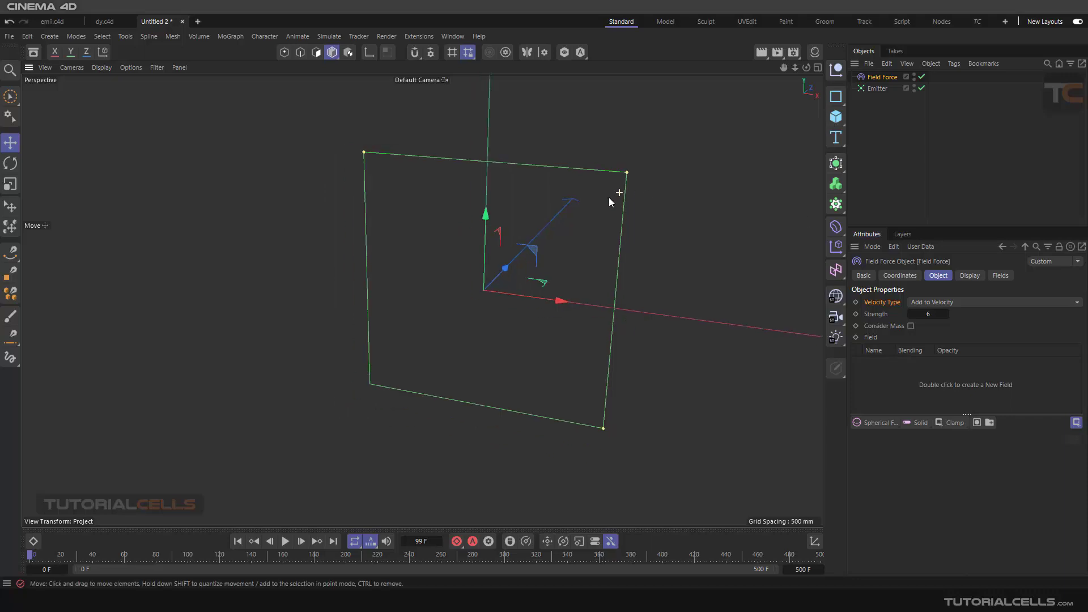
pyautogui.keyDown('alt'); pyautogui.moveTo(567, 221); pyautogui.dragTo(574, 228); pyautogui.keyUp('alt')
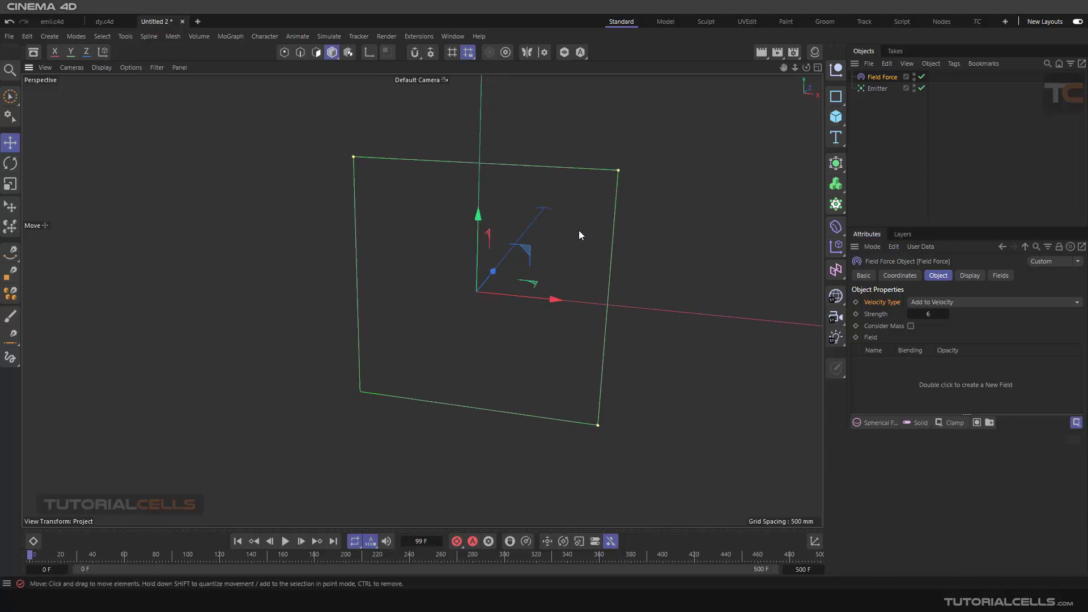
pyautogui.click(833, 101)
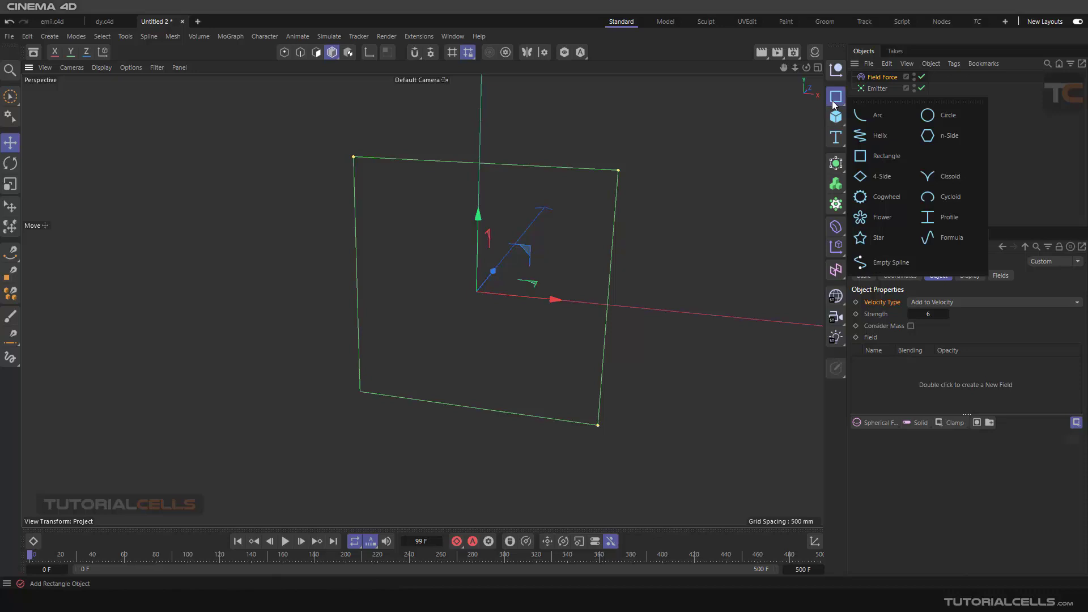
pyautogui.click(949, 115)
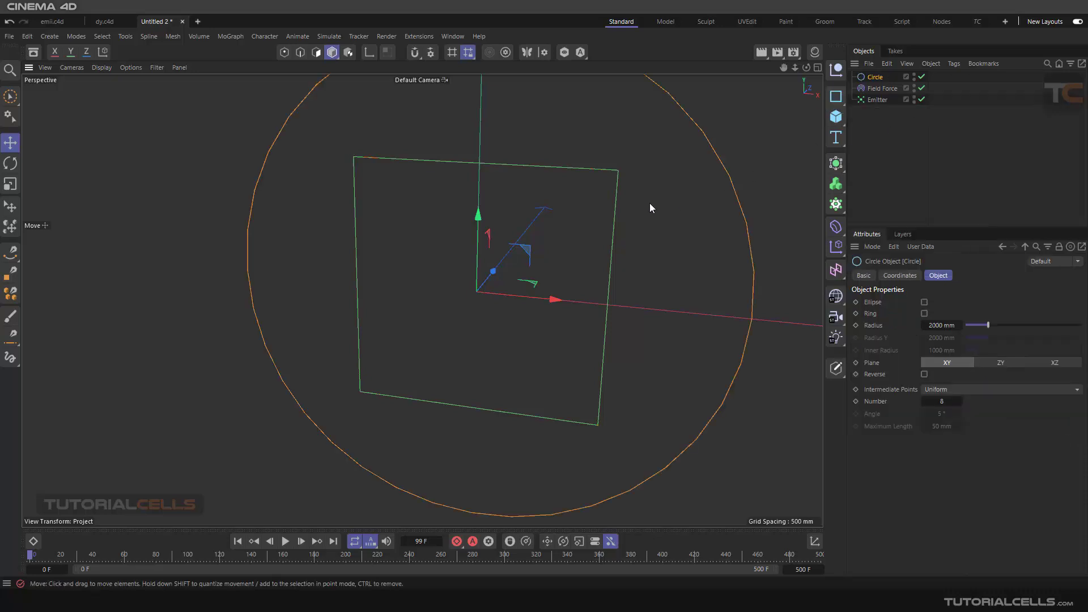
pyautogui.scroll(-2, 503, 257)
pyautogui.scroll(-3, 503, 255)
pyautogui.keyDown('alt'); pyautogui.moveTo(519, 241); pyautogui.dragTo(509, 251, button='middle'); pyautogui.keyUp('alt')
pyautogui.keyDown('alt'); pyautogui.moveTo(509, 251); pyautogui.dragTo(505, 241); pyautogui.keyUp('alt')
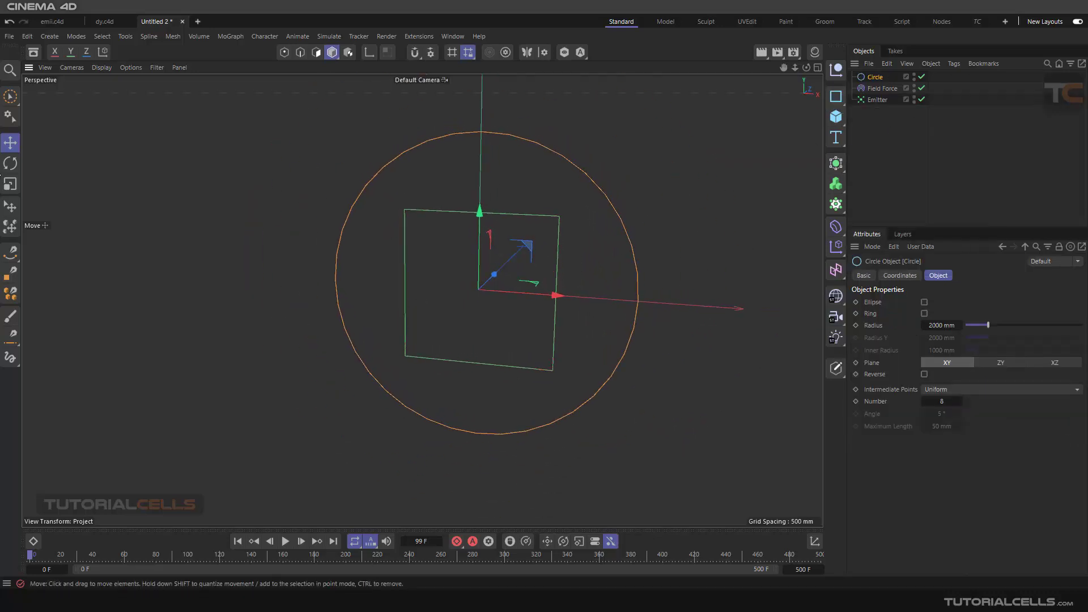
pyautogui.click(10, 185)
pyautogui.moveTo(674, 137); pyautogui.dragTo(471, 260)
pyautogui.scroll(3, 460, 293)
# - Add the Circle spline to the Field Force's field list and inspect the direction vectors around it
pyautogui.click(866, 90)
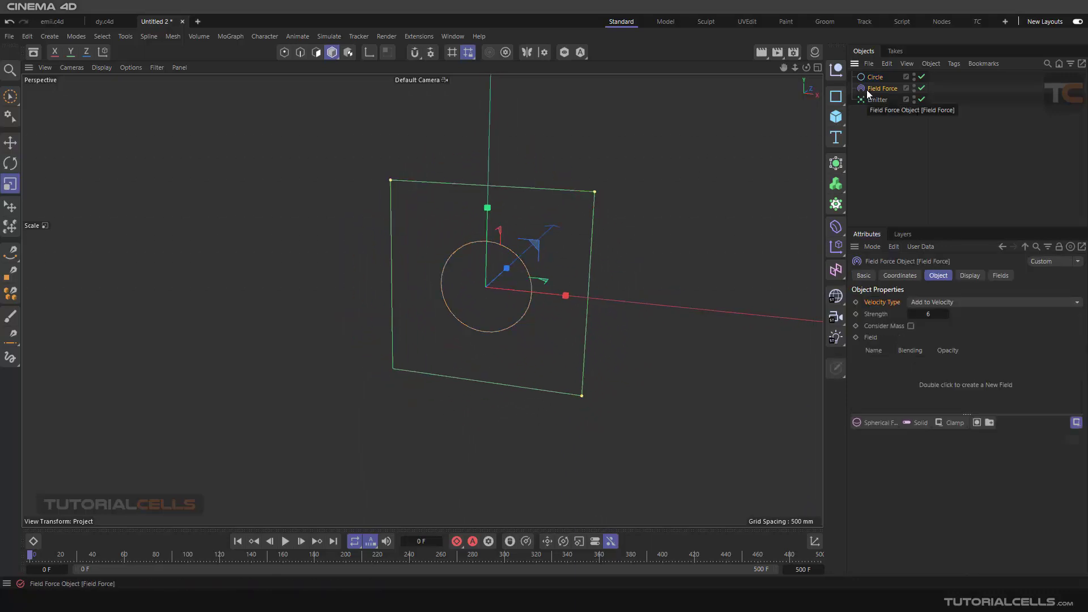
pyautogui.moveTo(873, 78); pyautogui.dragTo(889, 374)
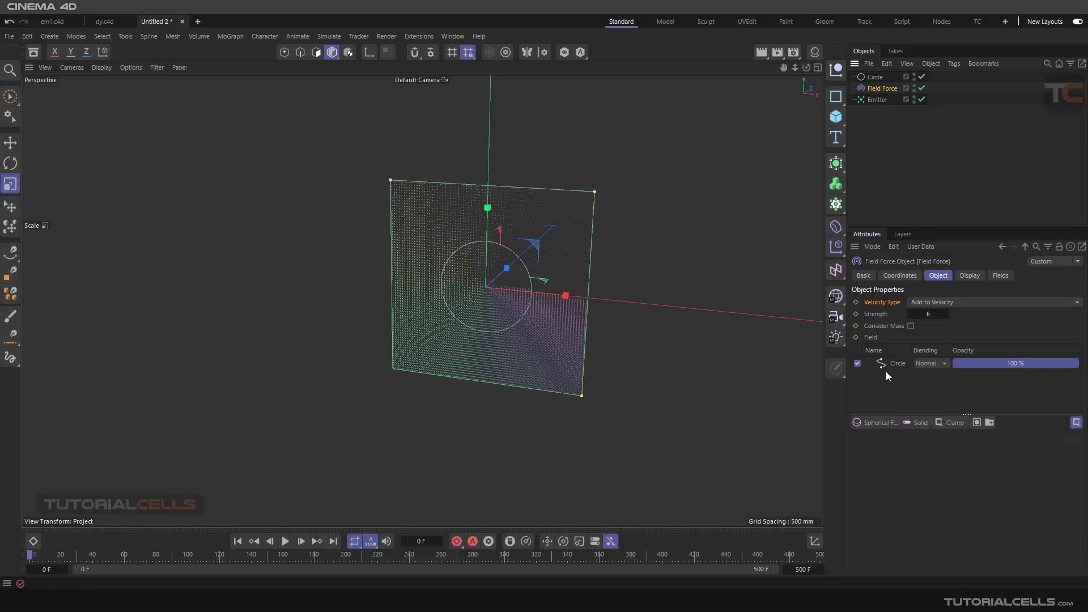
pyautogui.scroll(5, 513, 267)
pyautogui.scroll(4, 513, 267)
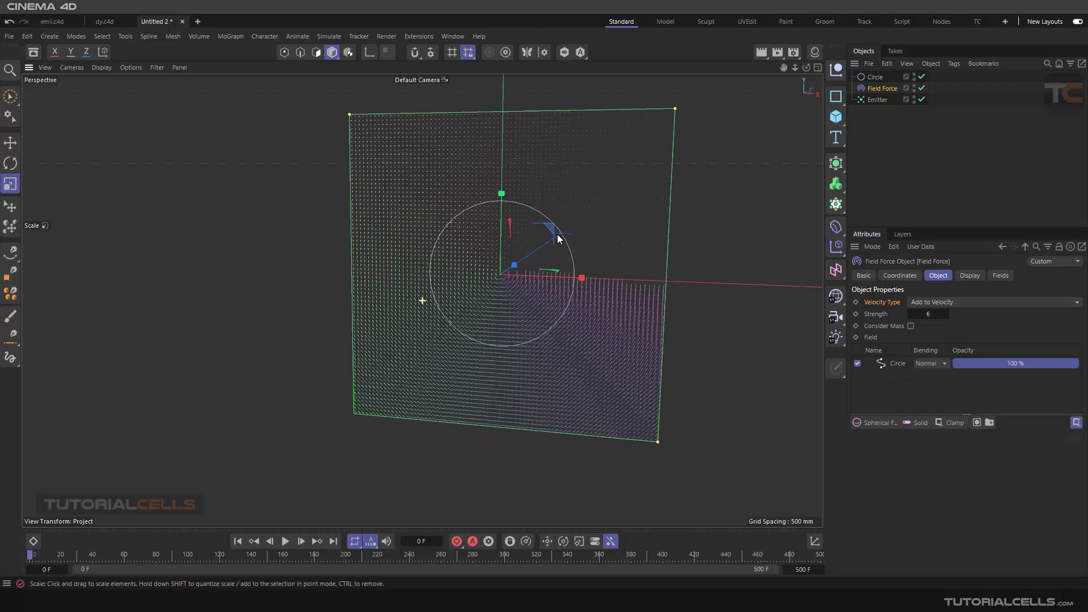
pyautogui.scroll(1, 555, 292)
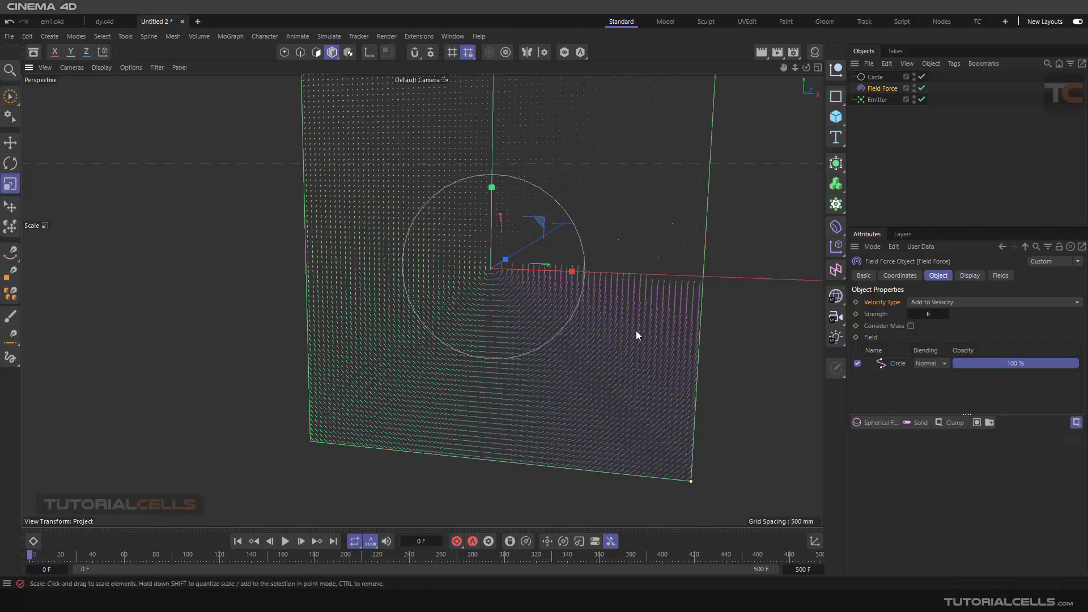
pyautogui.keyDown('alt'); pyautogui.moveTo(636, 335); pyautogui.dragTo(537, 280); pyautogui.keyUp('alt')
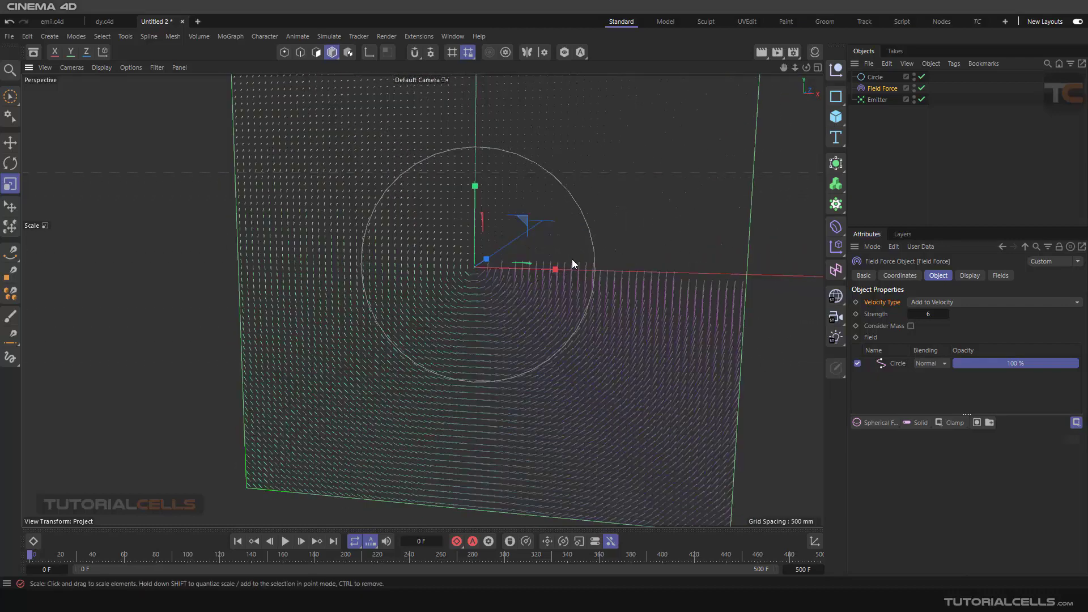
# - Play the simulation to inspect how the Circle field moves the particles, then stop and return to frame 0
pyautogui.click(288, 541)
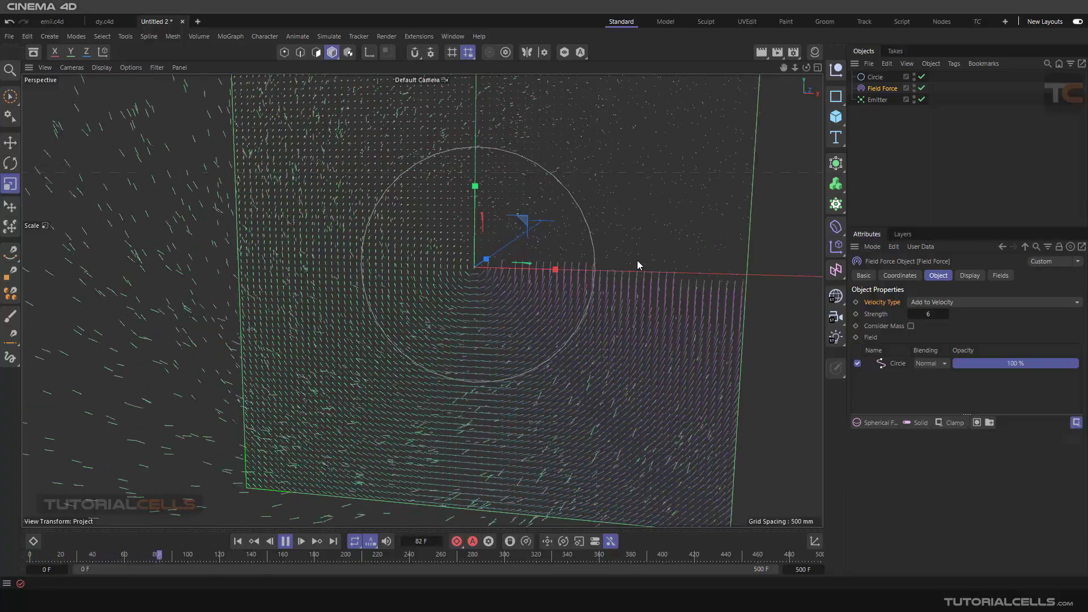
pyautogui.scroll(-3, 596, 270)
pyautogui.keyDown('alt'); pyautogui.moveTo(596, 270); pyautogui.dragTo(585, 296, button='middle'); pyautogui.keyUp('alt')
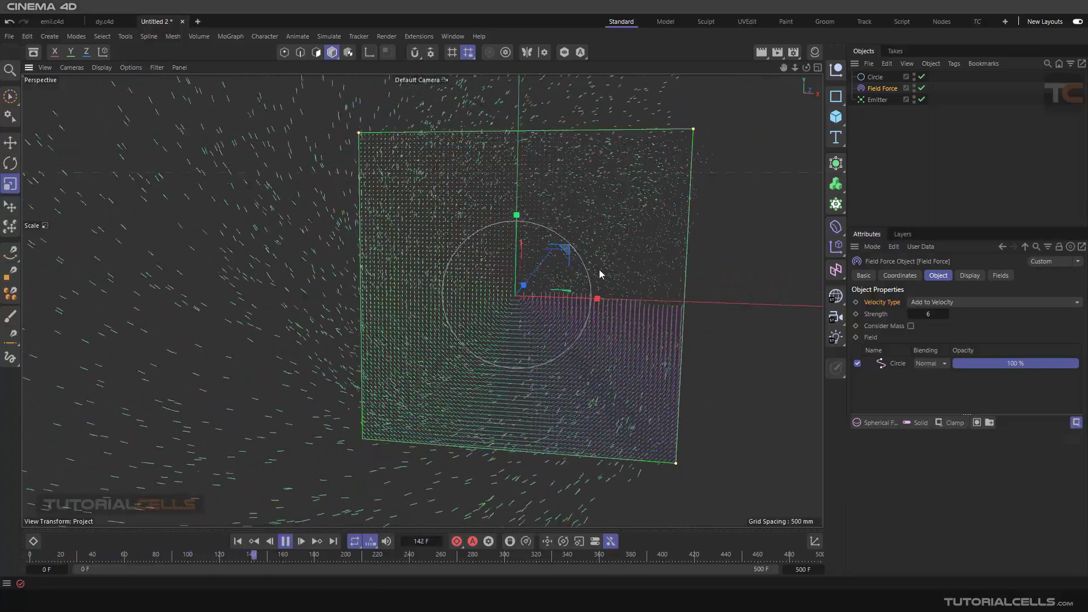
pyautogui.scroll(3, 583, 296)
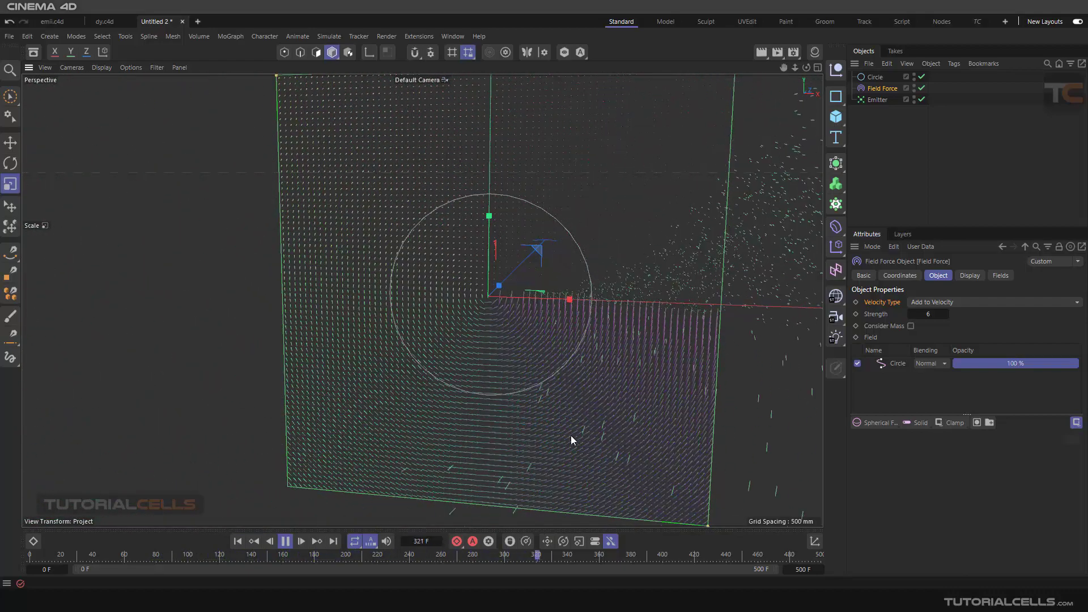
pyautogui.click(284, 543)
pyautogui.click(242, 541)
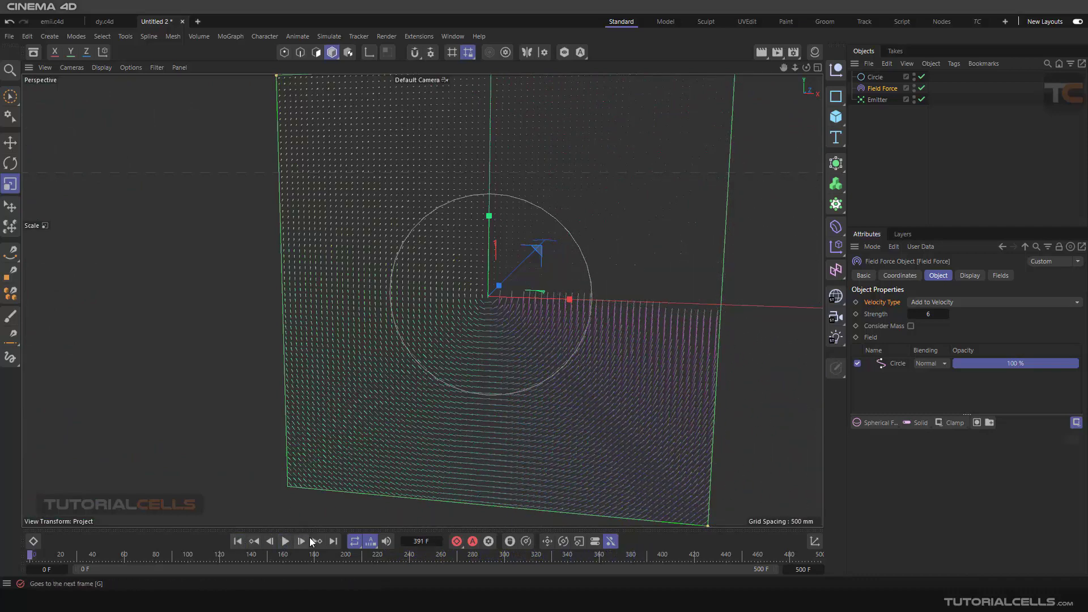
# - Set the Circle spline field layer's along-curve Offset to 53 %
pyautogui.click(896, 365)
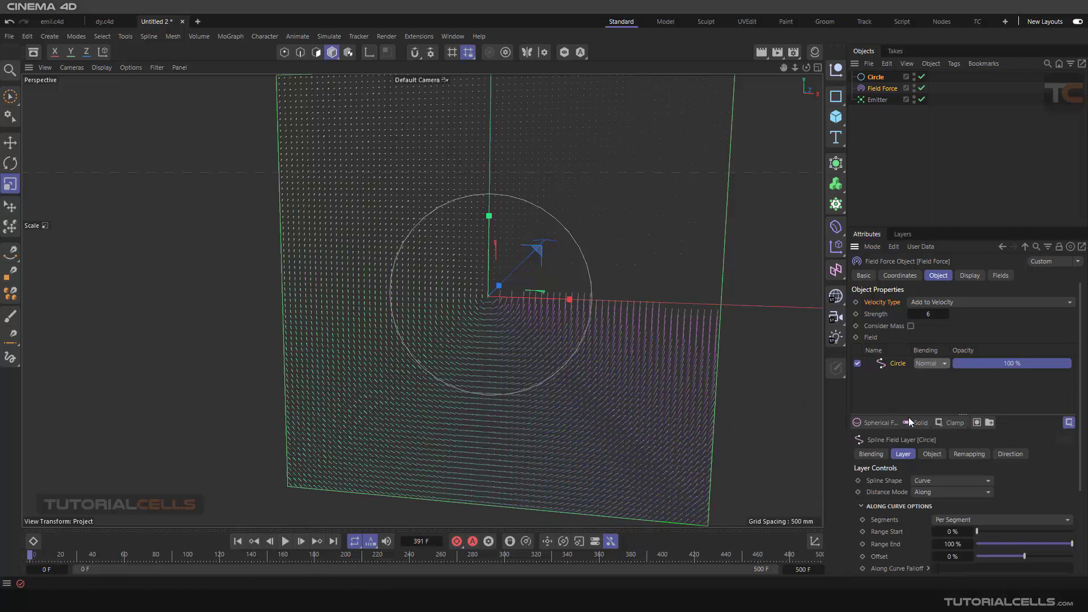
pyautogui.moveTo(868, 227); pyautogui.dragTo(869, 149)
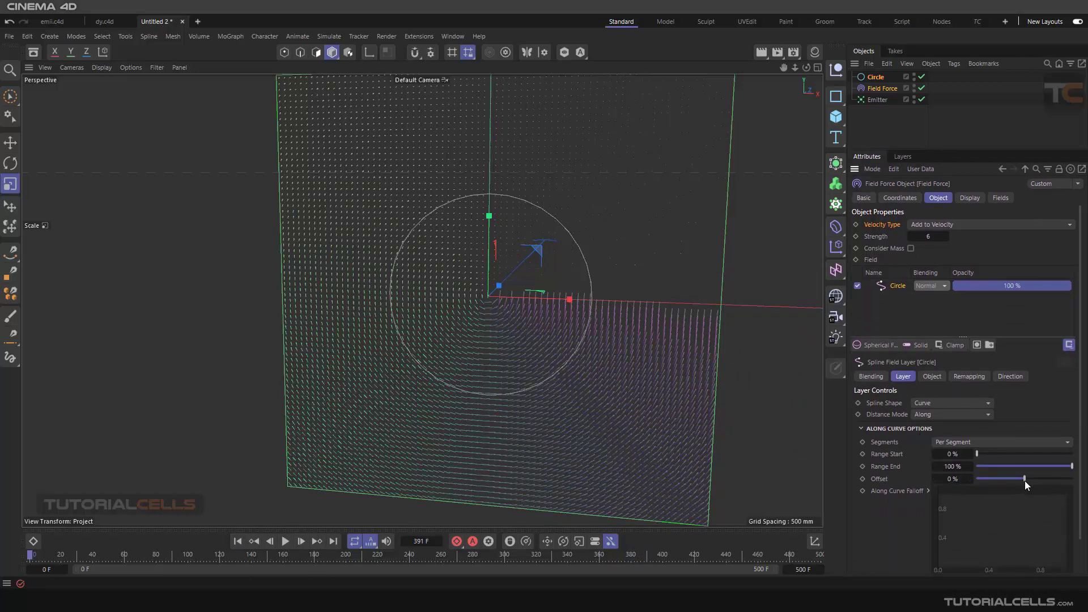
pyautogui.moveTo(1024, 481); pyautogui.dragTo(1046, 480)
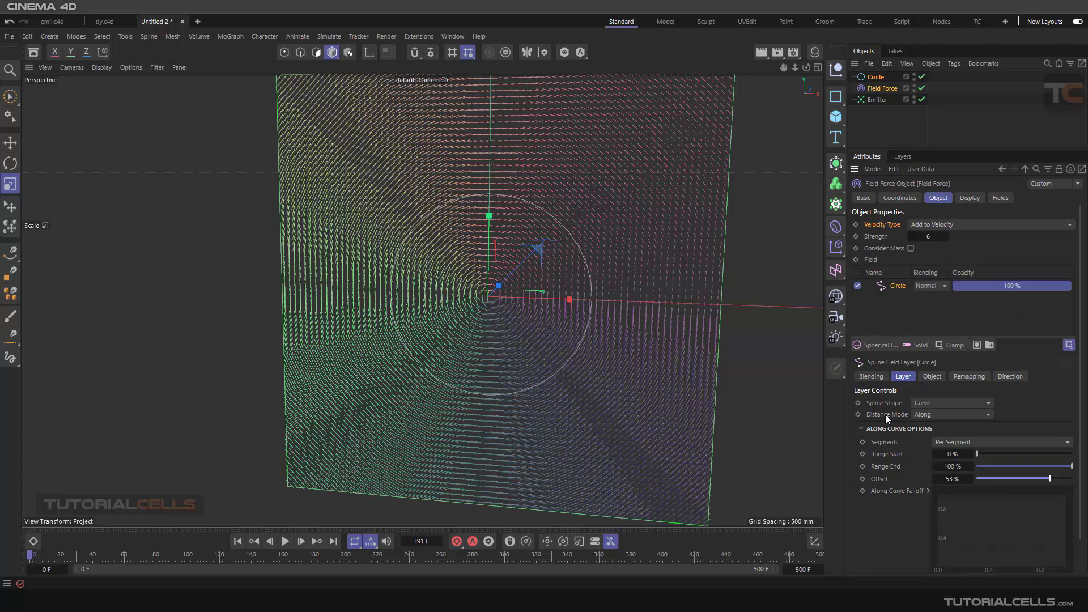
# - Look through the Circle layer's Distance Mode options and keep Along
pyautogui.click(924, 416)
pyautogui.click(924, 416)
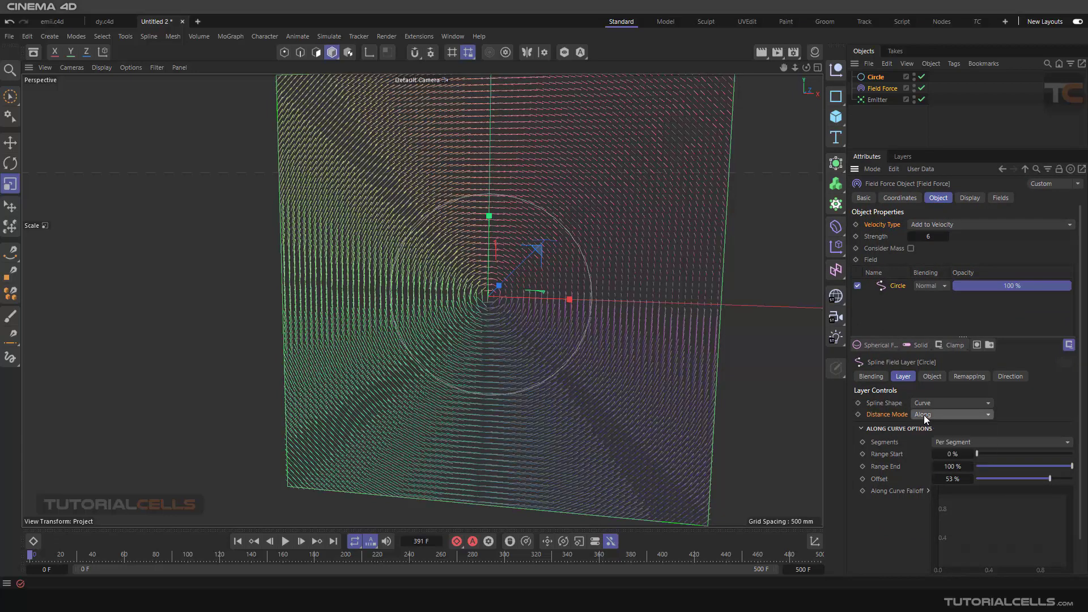
pyautogui.click(924, 415)
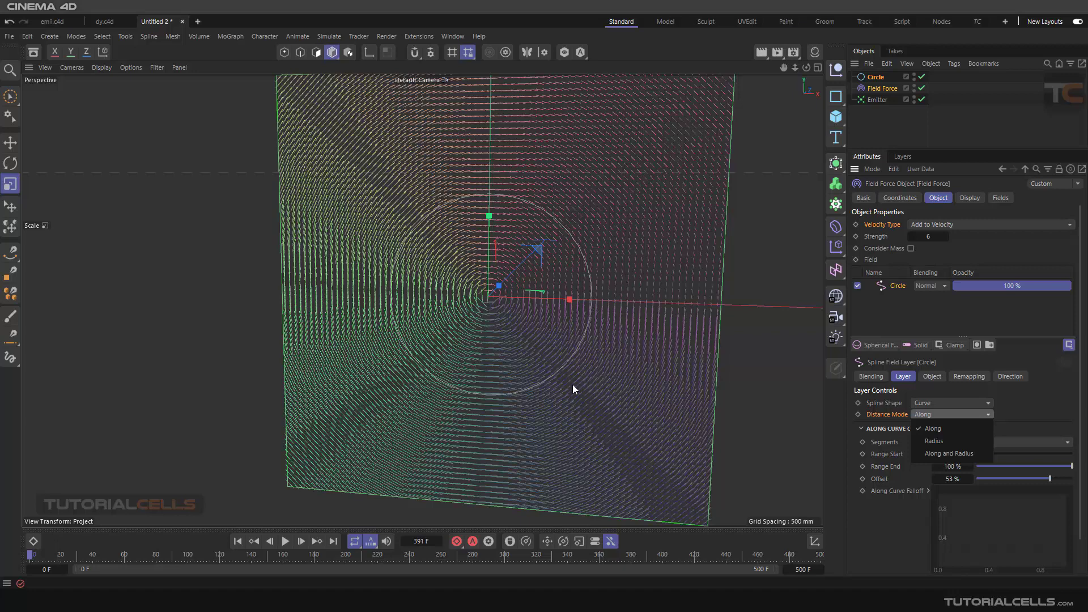
pyautogui.click(633, 305)
pyautogui.moveTo(620, 295)
pyautogui.keyDown('alt'); pyautogui.mouseDown()
pyautogui.moveTo(608, 298)
pyautogui.moveTo(642, 290)
pyautogui.moveTo(626, 304)
pyautogui.mouseUp(); pyautogui.keyUp('alt')
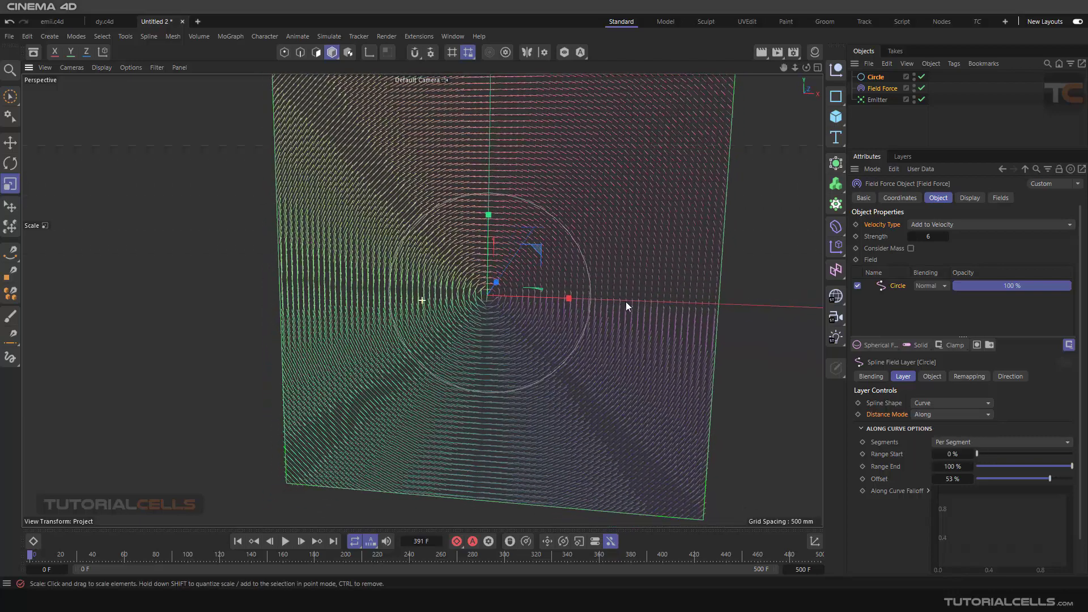
# - Replay the simulation with the offset Circle field, then stop it and return to frame 0
pyautogui.click(285, 541)
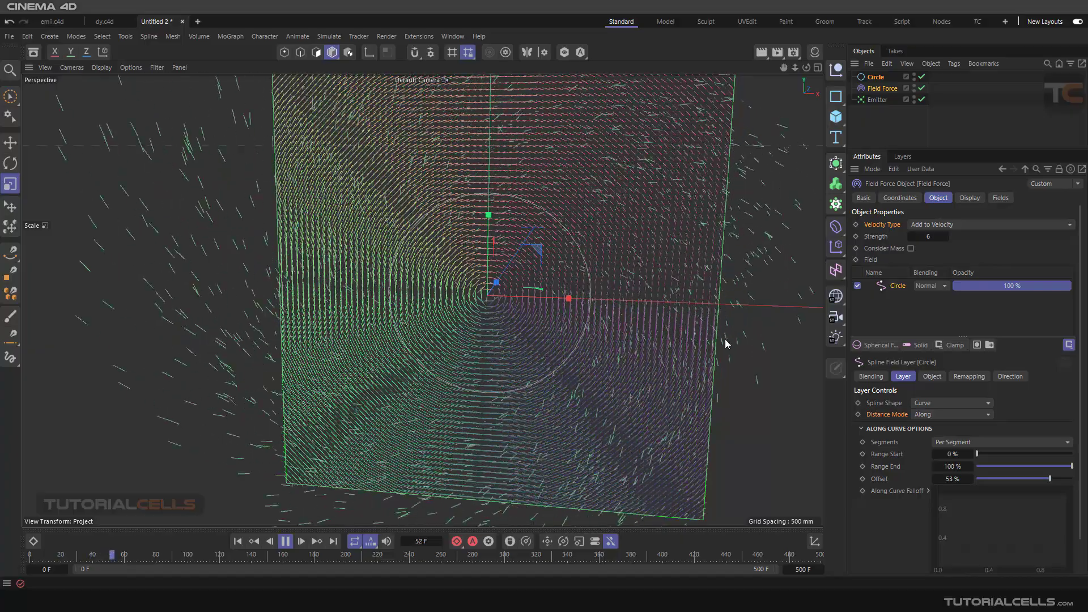
pyautogui.scroll(-6, 480, 379)
pyautogui.moveTo(439, 337)
pyautogui.keyDown('alt'); pyautogui.mouseDown()
pyautogui.moveTo(644, 320)
pyautogui.moveTo(427, 339)
pyautogui.mouseUp(); pyautogui.keyUp('alt')
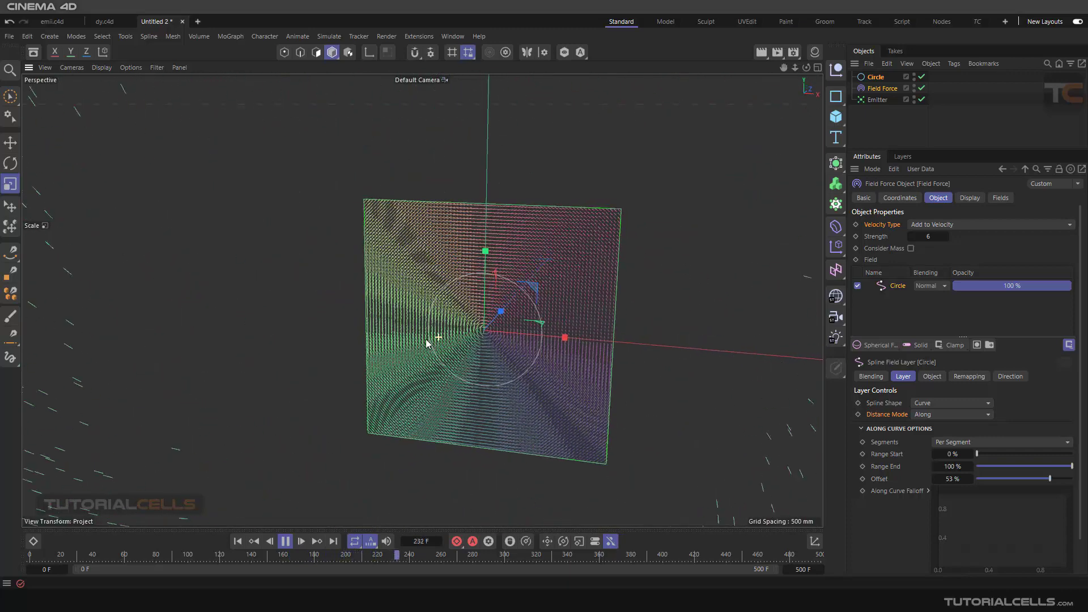
pyautogui.click(286, 542)
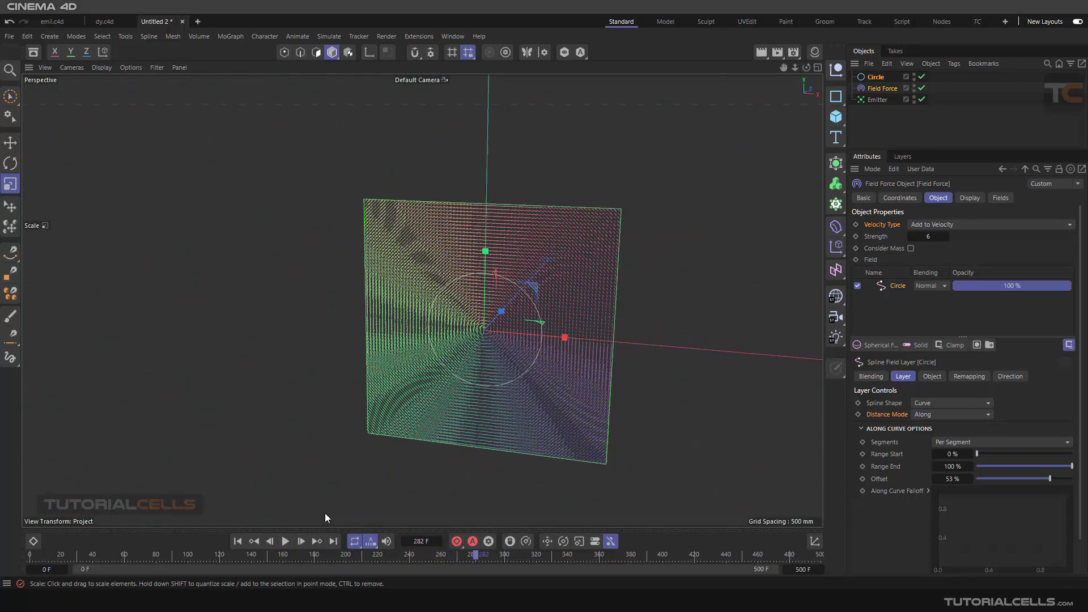
pyautogui.click(238, 541)
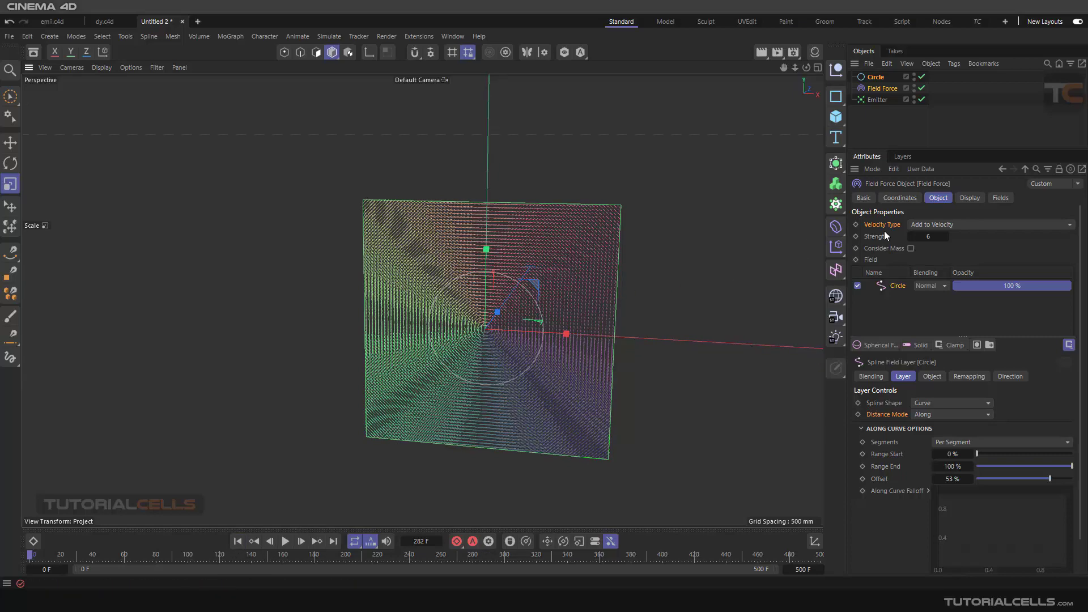
# - Look through the Field Force's Velocity Type options and keep Add to Velocity
pyautogui.scroll(3, 507, 324)
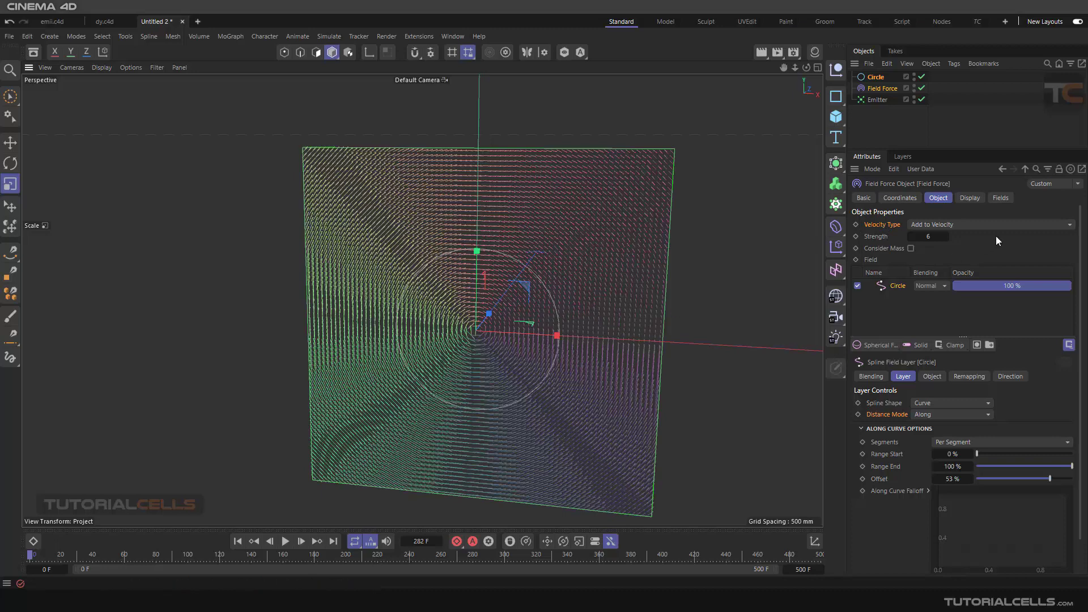
pyautogui.click(984, 224)
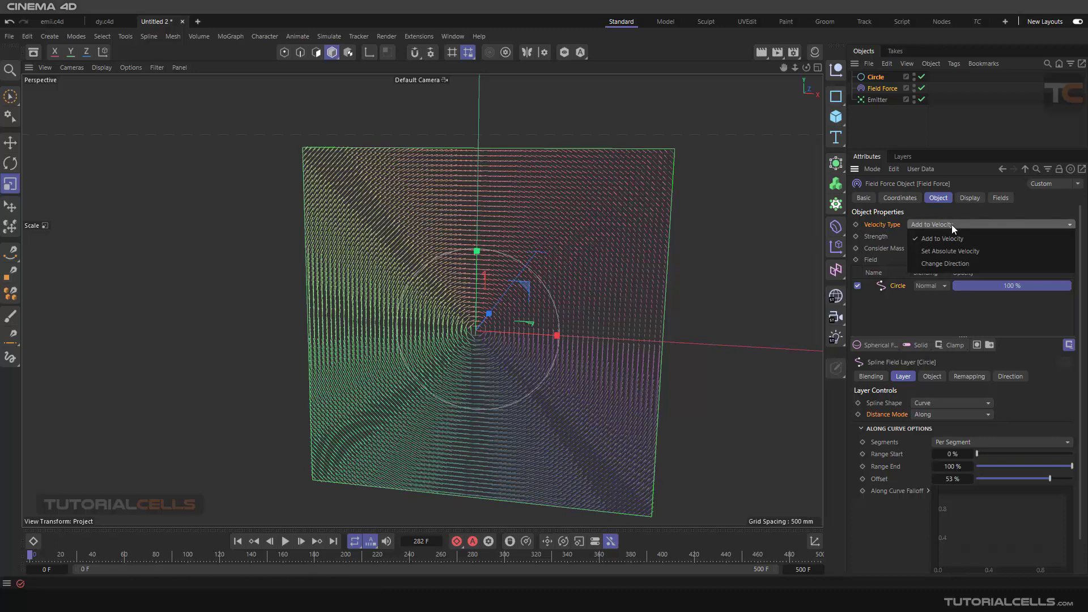
pyautogui.click(958, 215)
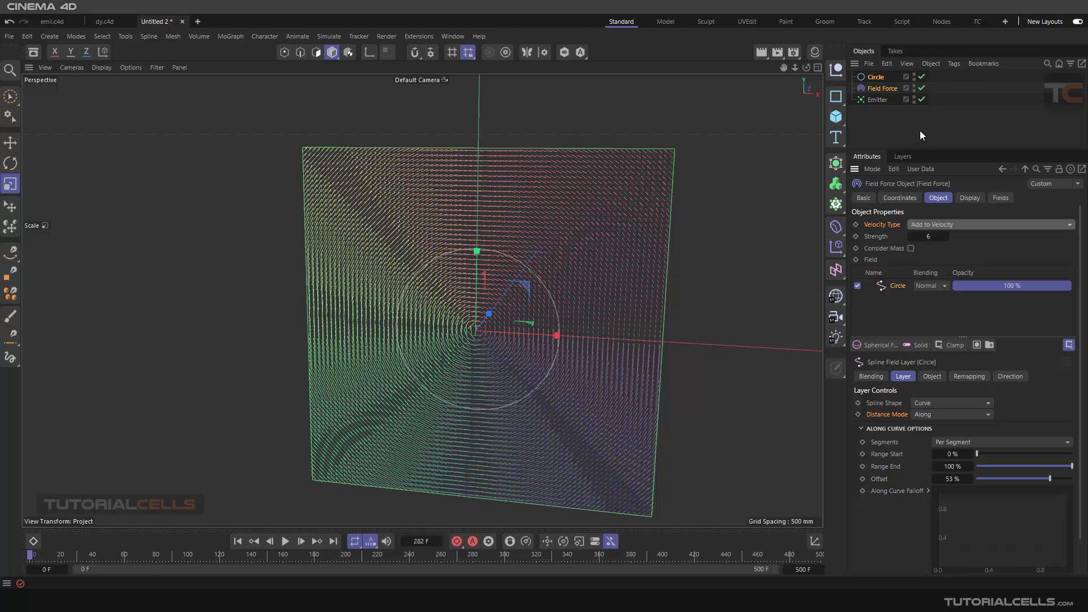
# - Disable the Field Force and play the emitter's simulation briefly without it, pausing around frame 55
pyautogui.click(922, 88)
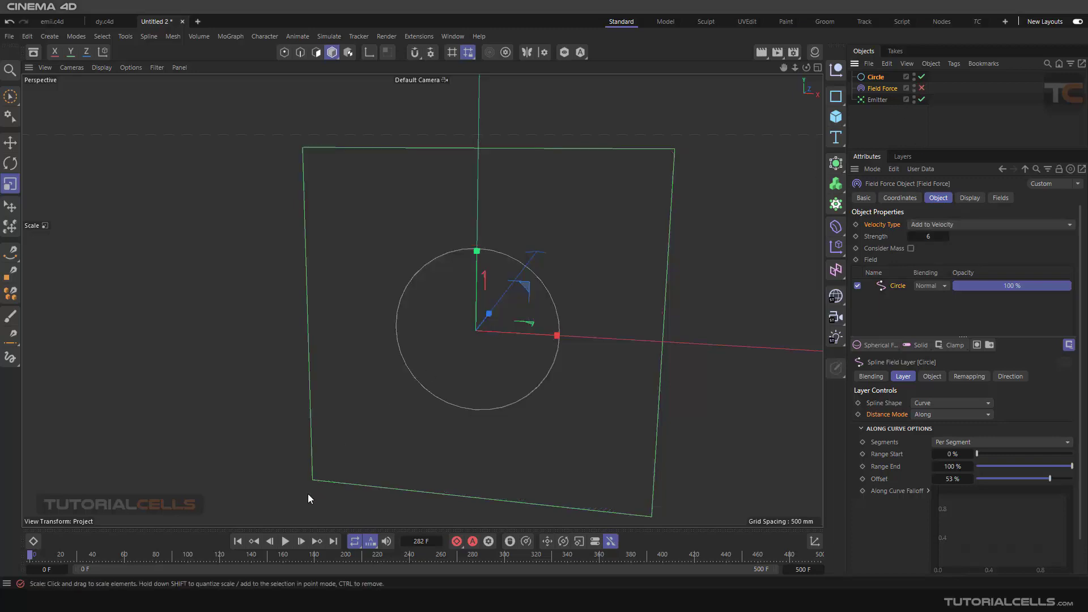
pyautogui.click(284, 543)
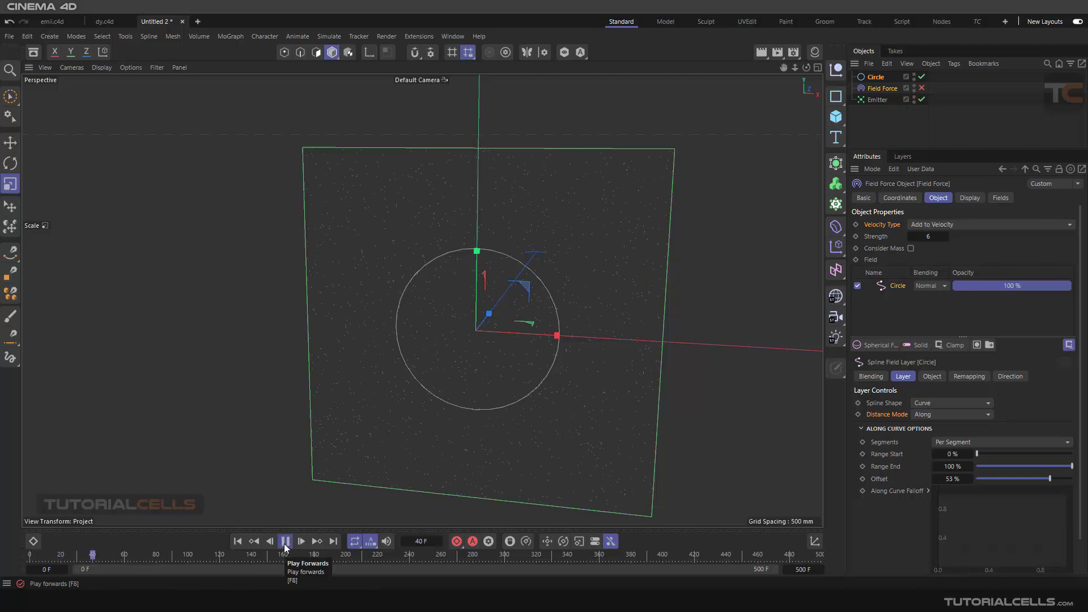
pyautogui.click(284, 541)
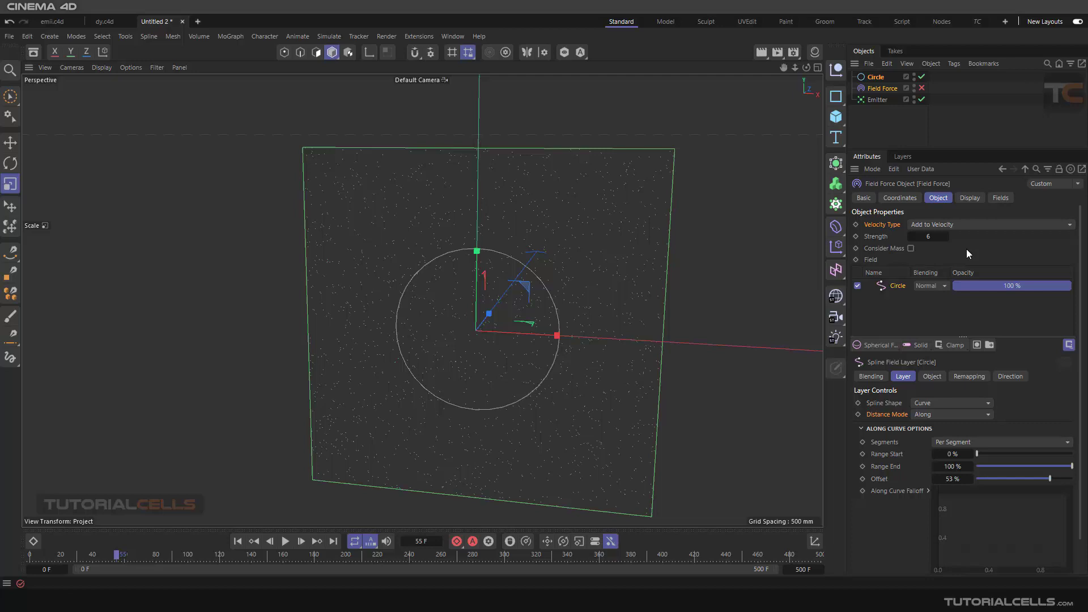
# - Check the Emitter's particle settings, including Speed, and return to the Field Force's object properties
pyautogui.click(876, 98)
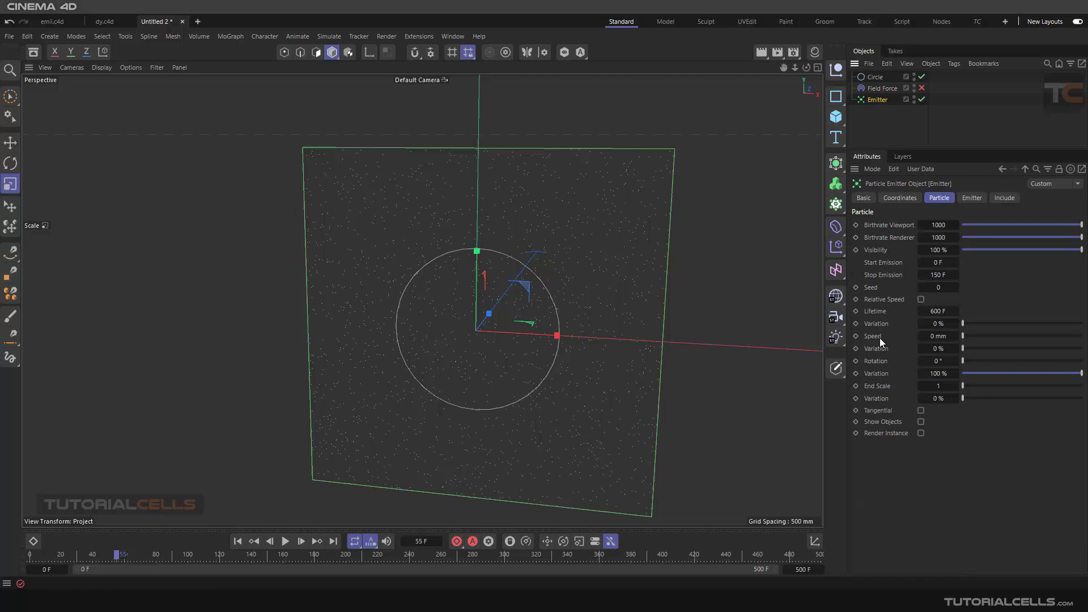
pyautogui.click(882, 88)
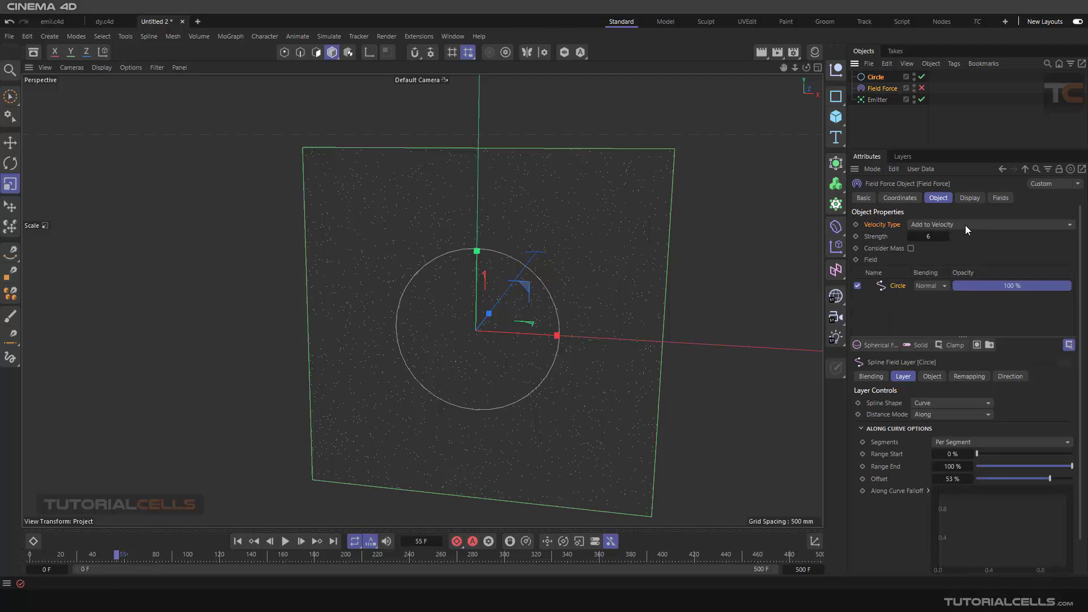
# - Replay the simulation from frame 0 with the Field Force still disabled and pause it around frame 45
pyautogui.scroll(-3, 491, 312)
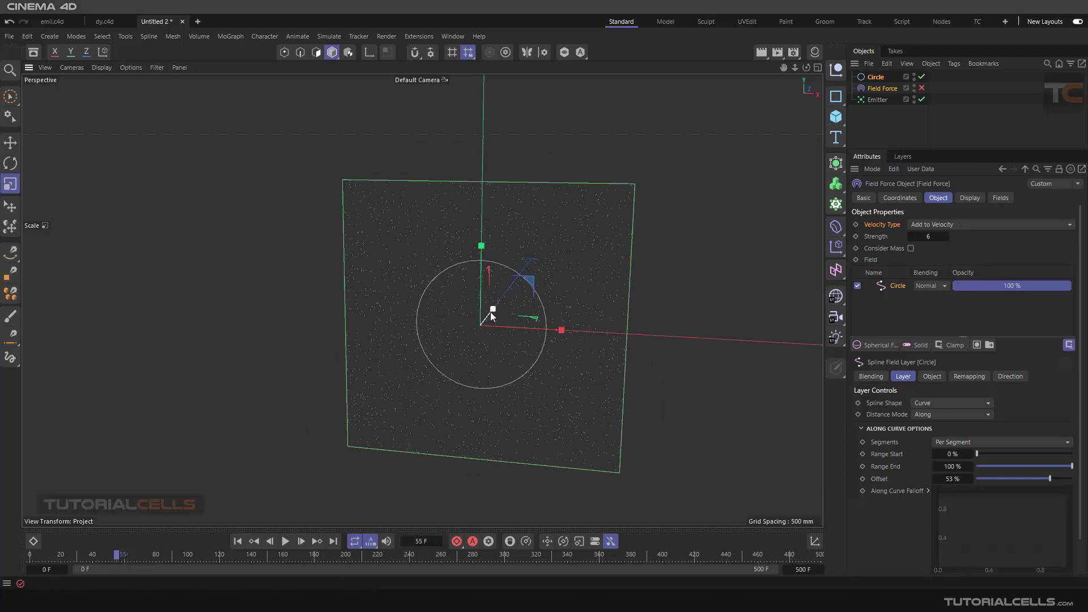
pyautogui.click(238, 541)
pyautogui.click(285, 542)
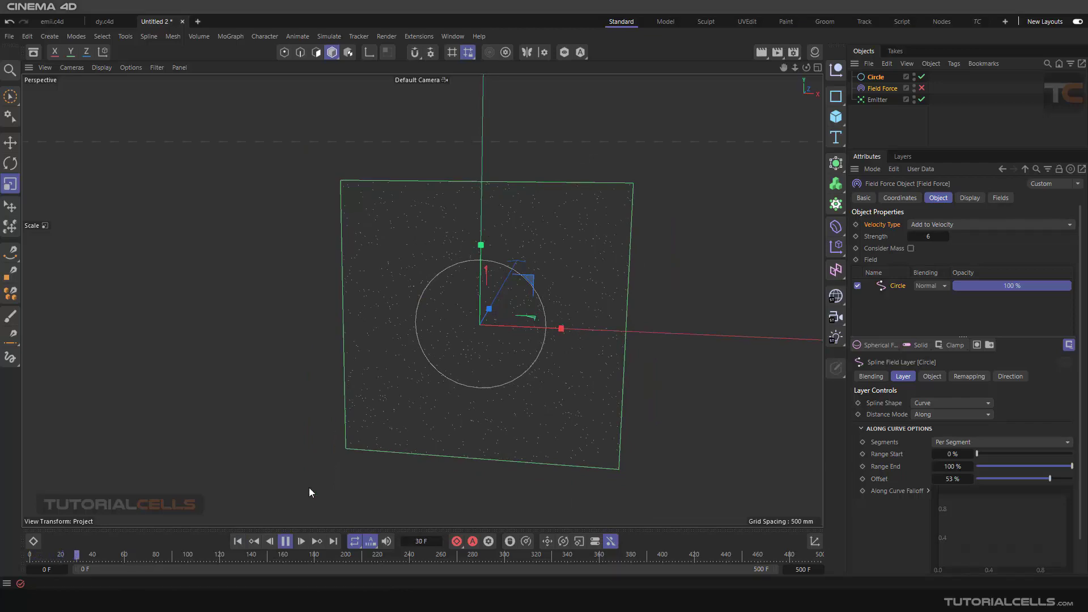
pyautogui.click(286, 540)
# - Enable the Field Force, replay the simulation from the start, stop around frame 133 and return to frame 0
pyautogui.click(922, 88)
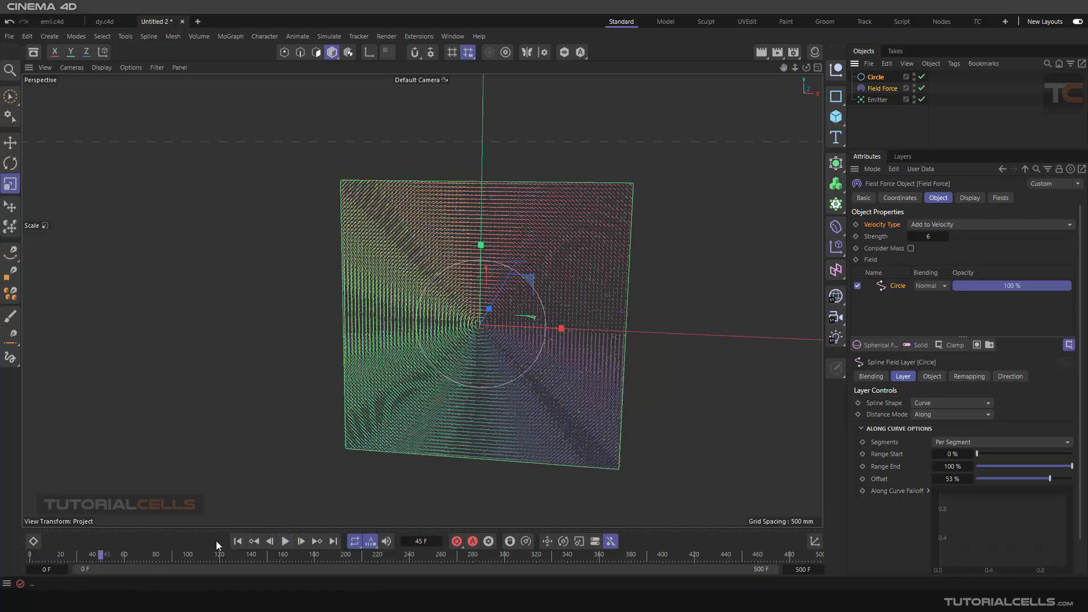
pyautogui.click(234, 541)
pyautogui.click(290, 540)
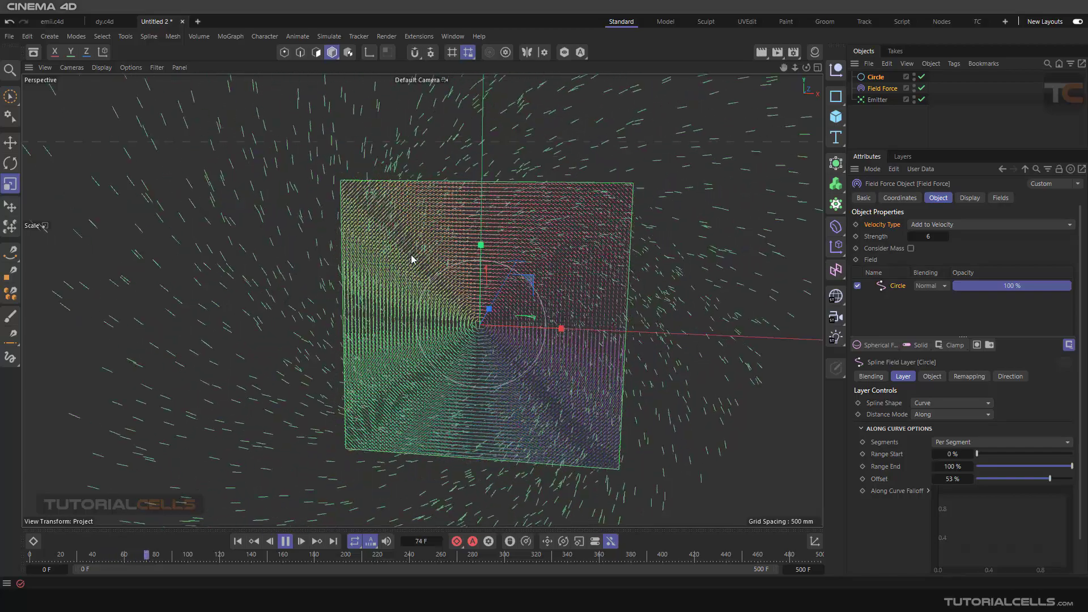
pyautogui.click(285, 541)
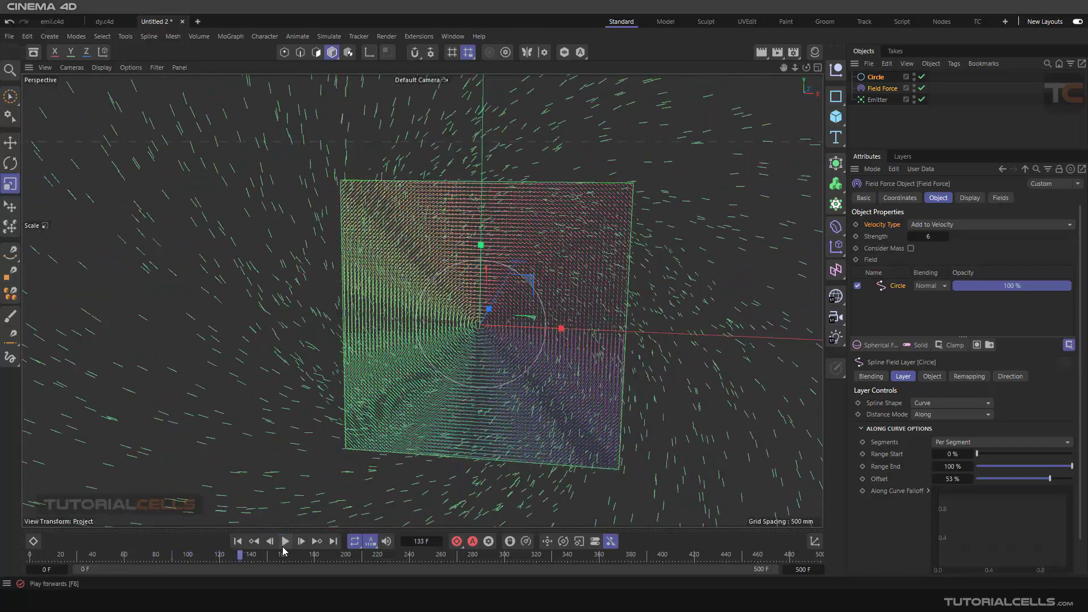
pyautogui.click(237, 540)
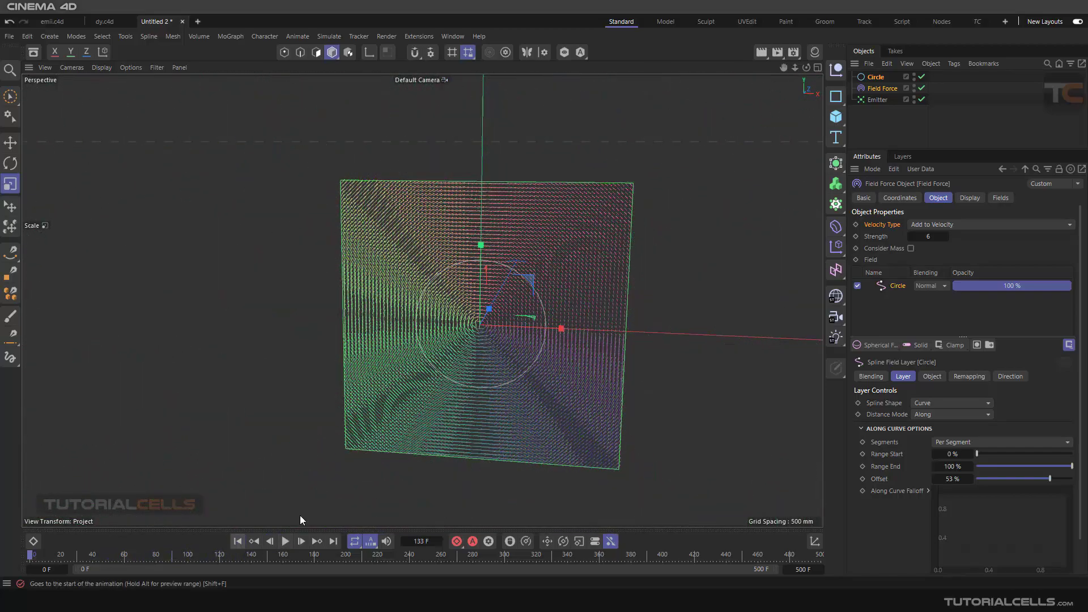
# - Set the Field Force's Velocity Type to Set Absolute Velocity and play the simulation
pyautogui.click(945, 225)
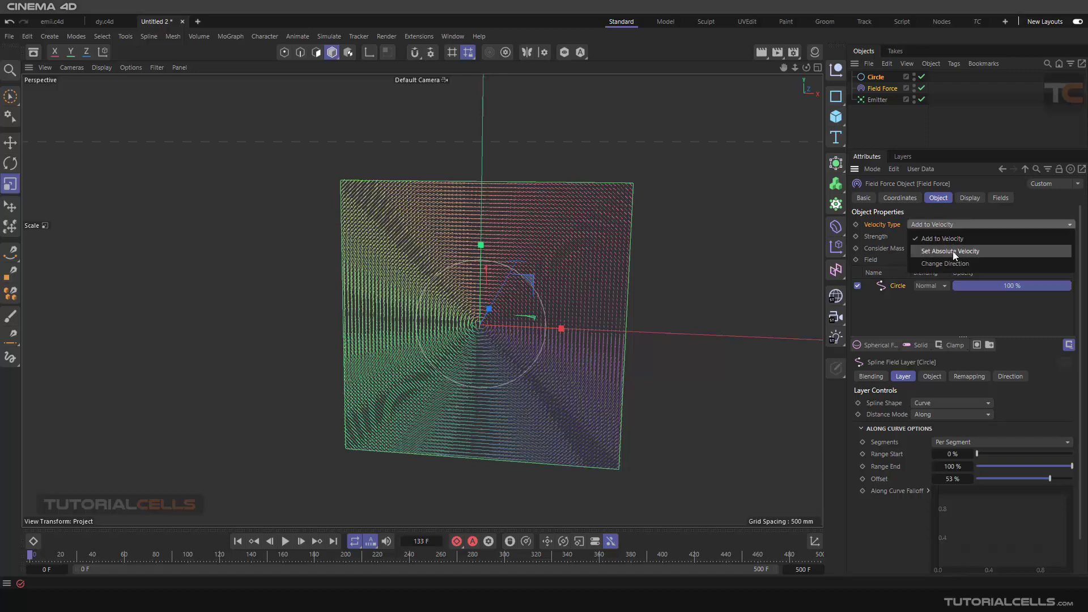
pyautogui.click(904, 300)
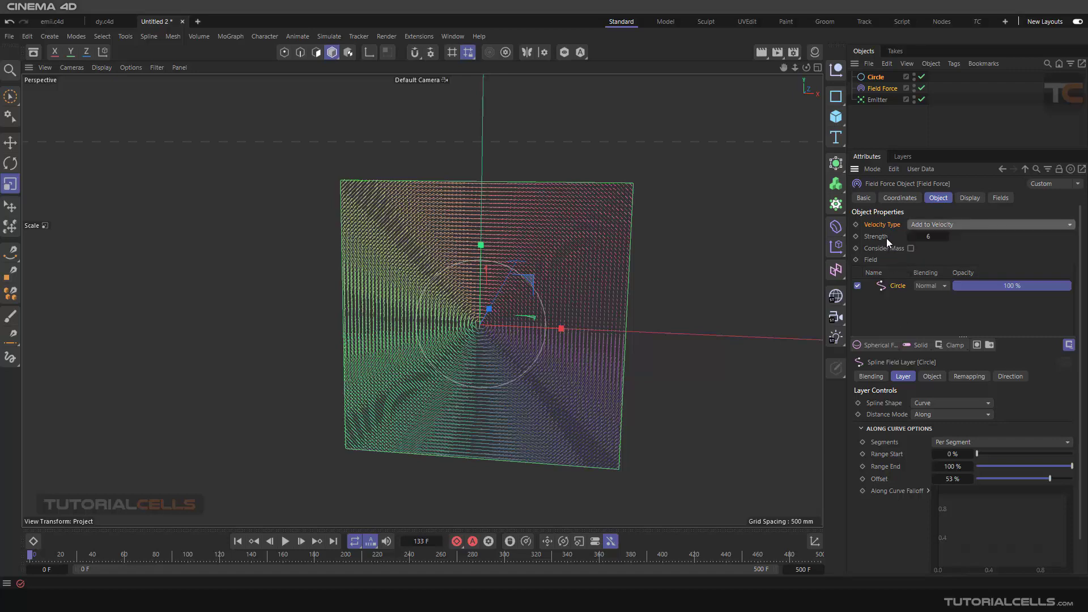
pyautogui.click(937, 226)
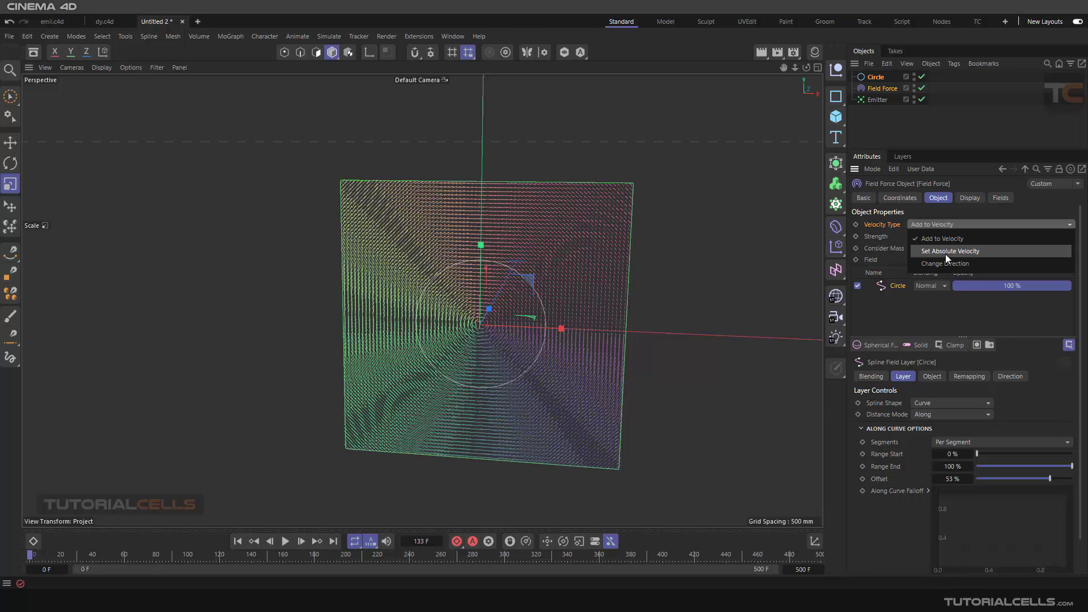
pyautogui.click(946, 252)
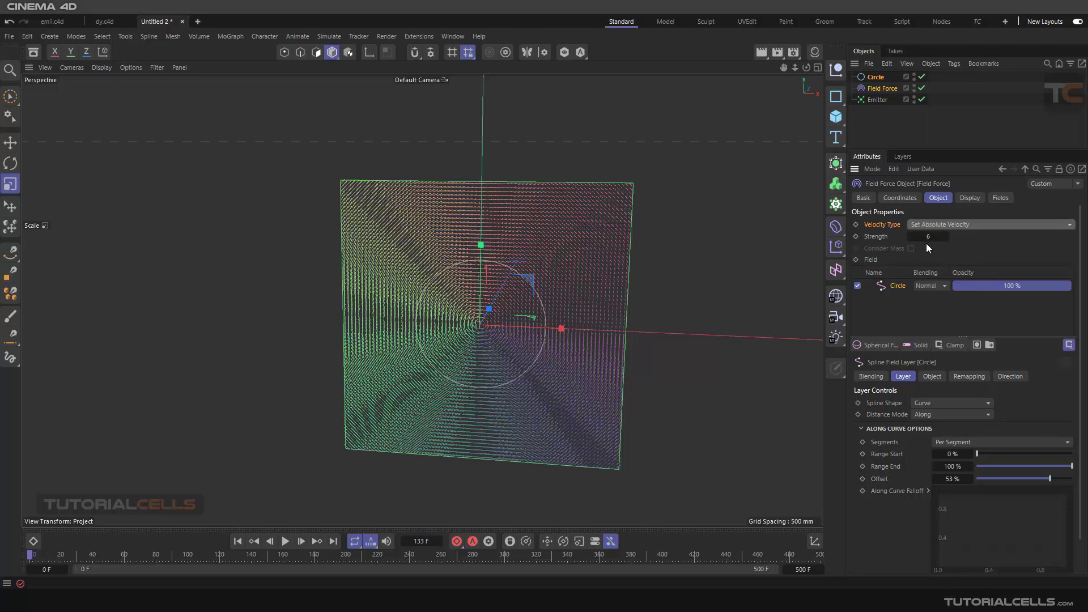
pyautogui.click(285, 541)
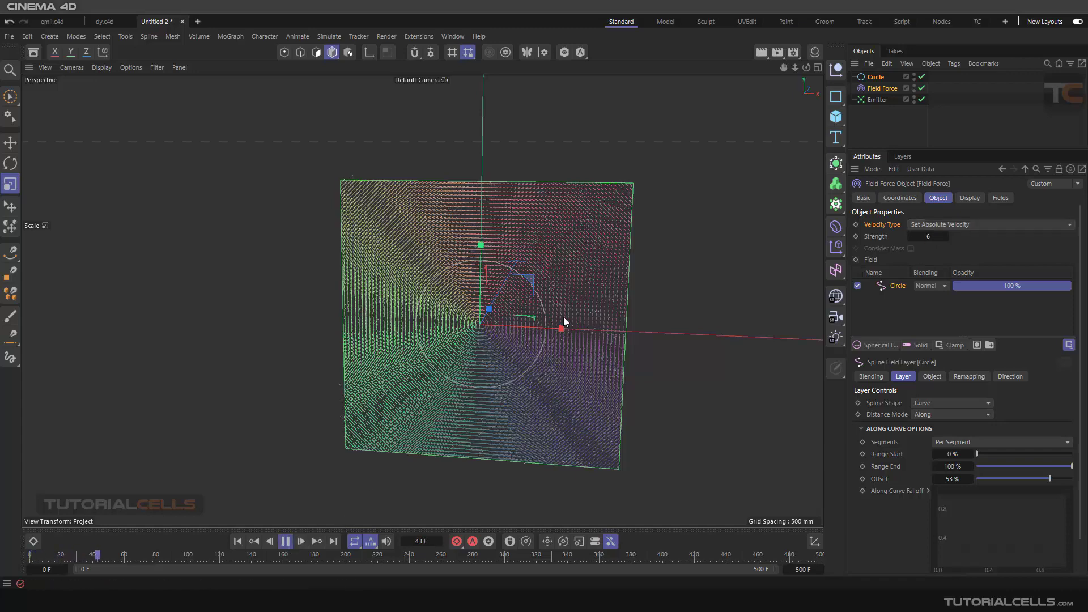
# - Raise the Field Force's Strength to 38 during playback and restart the simulation from frame 0
pyautogui.moveTo(920, 237); pyautogui.dragTo(929, 238)
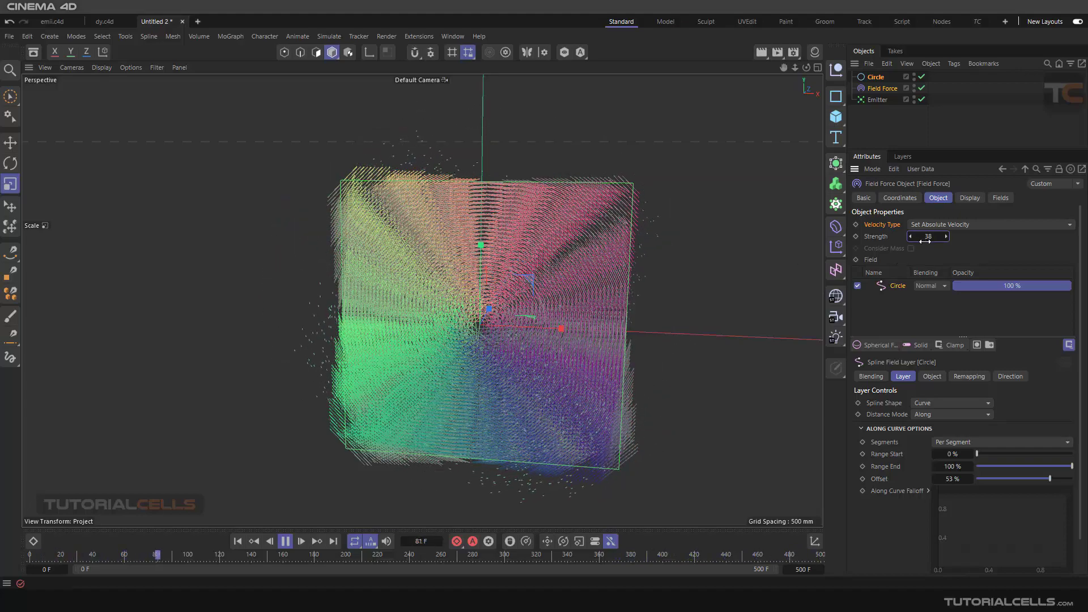
pyautogui.click(942, 225)
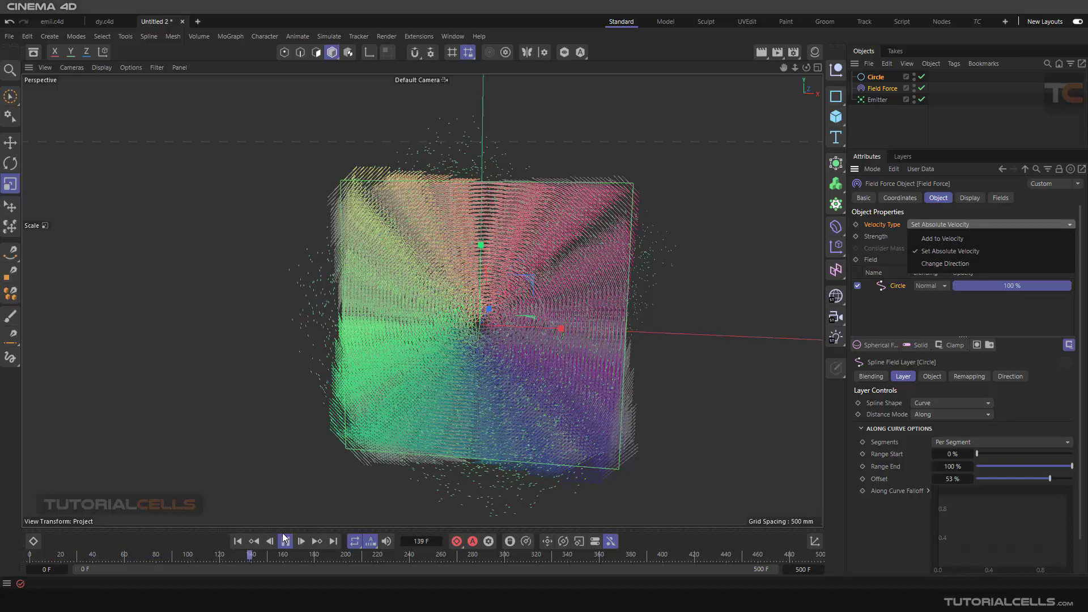
pyautogui.click(238, 541)
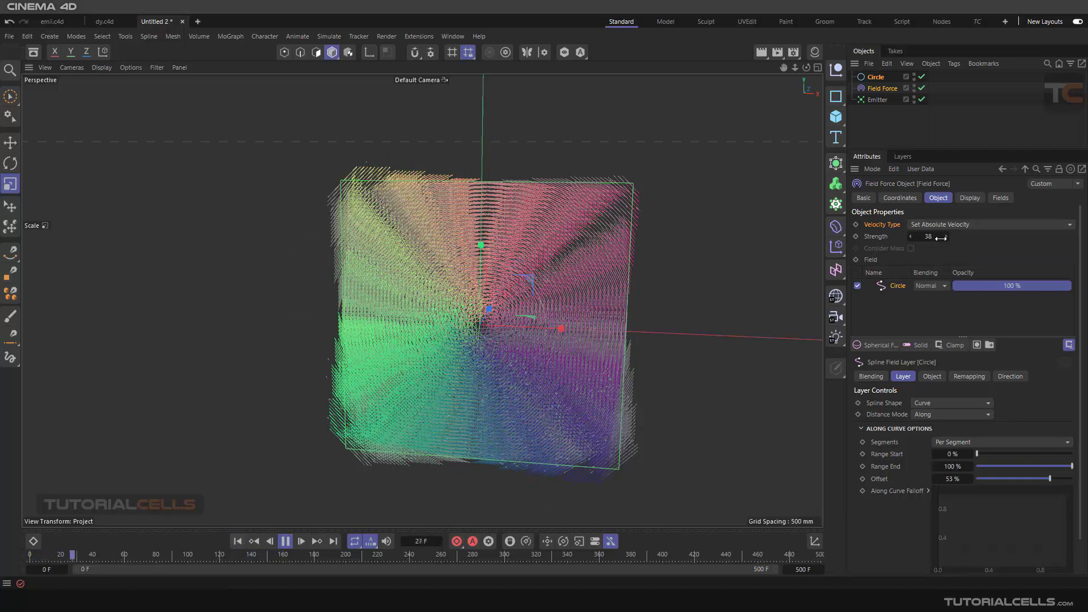
# - Lower the Field Force's Strength to 5, stop playback around frame 72 and return to frame 0
pyautogui.rightClick(946, 236)
pyautogui.click(286, 541)
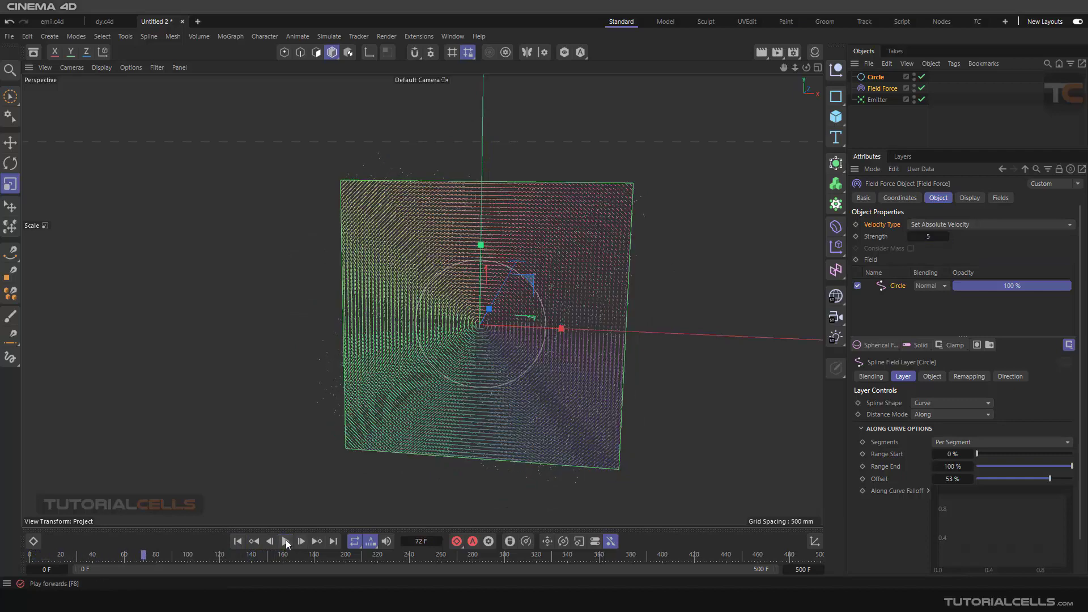
pyautogui.click(238, 542)
# - Set the Field Force's Velocity Type to Change Direction and play the simulation, pausing around frame 161
pyautogui.click(937, 226)
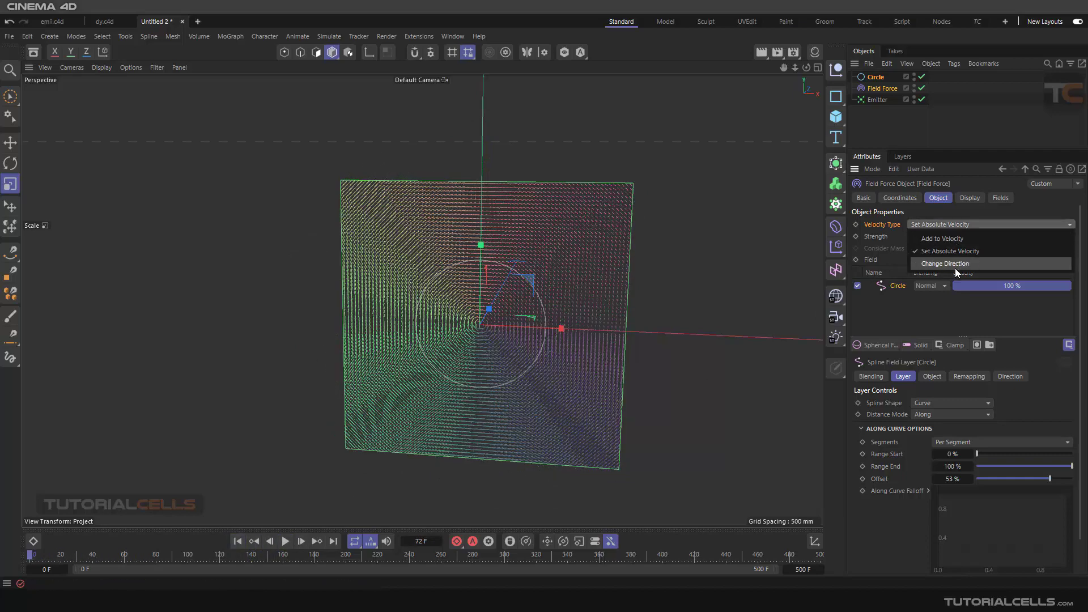
pyautogui.click(955, 266)
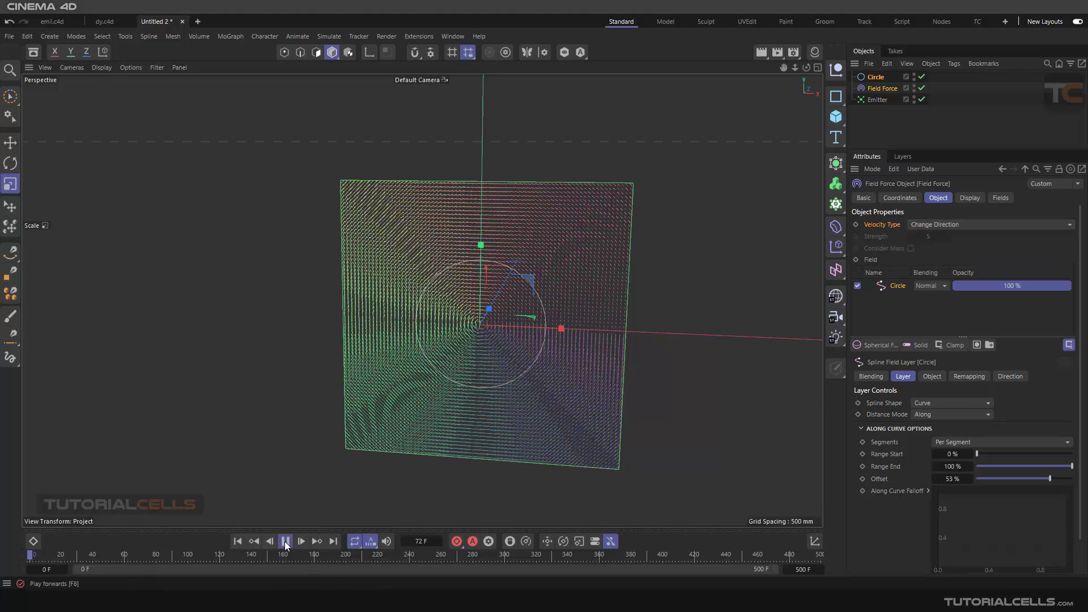
pyautogui.click(285, 541)
pyautogui.scroll(3, 574, 300)
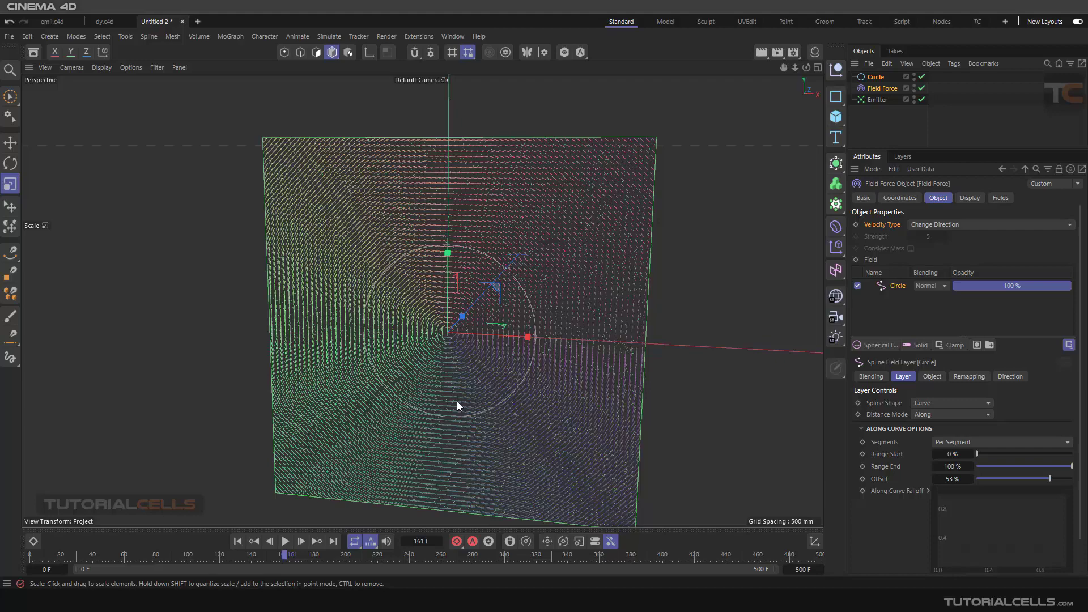
pyautogui.scroll(-3, 445, 253)
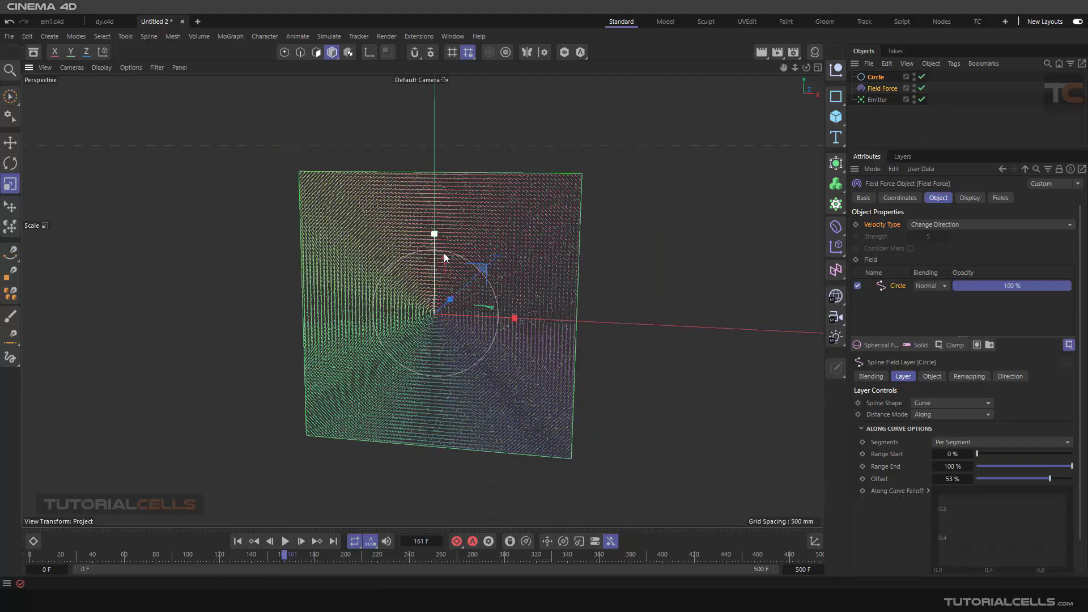
# - Continue the simulation, examine the particle motion from the side, then stop and return to frame 0
pyautogui.keyDown('alt'); pyautogui.moveTo(448, 252); pyautogui.dragTo(421, 267); pyautogui.keyUp('alt')
pyautogui.click(286, 542)
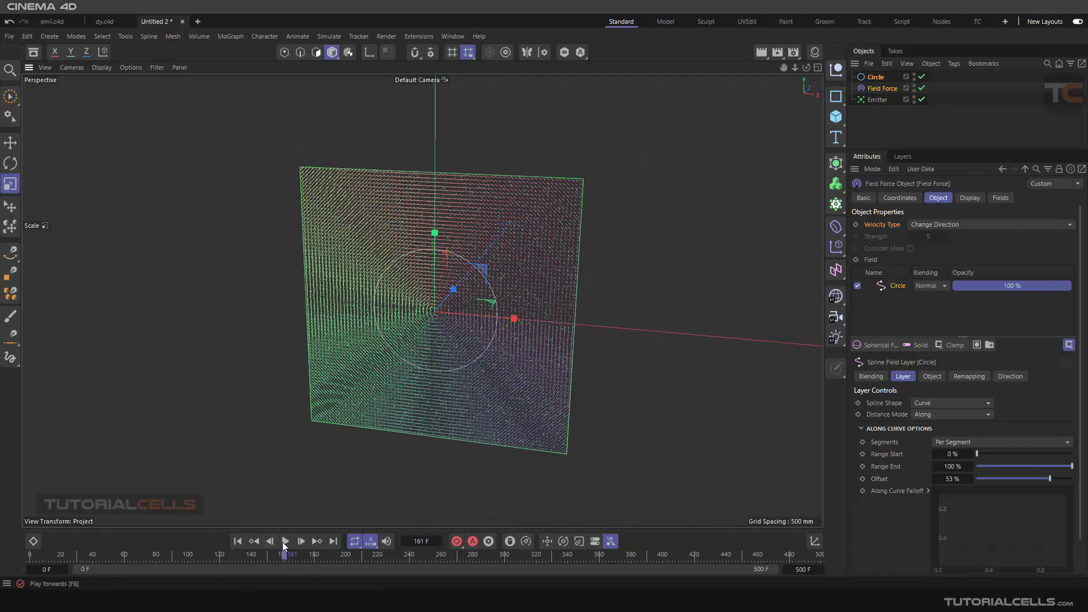
pyautogui.keyDown('alt'); pyautogui.moveTo(495, 319); pyautogui.dragTo(425, 300); pyautogui.keyUp('alt')
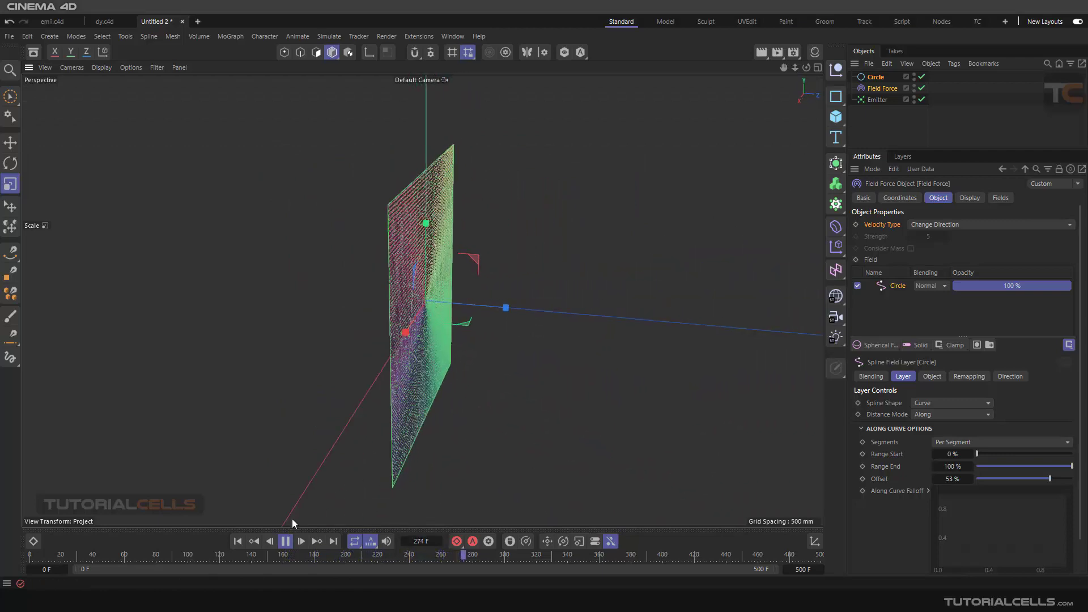
pyautogui.click(286, 541)
pyautogui.keyDown('alt'); pyautogui.moveTo(425, 300); pyautogui.dragTo(470, 268); pyautogui.keyUp('alt')
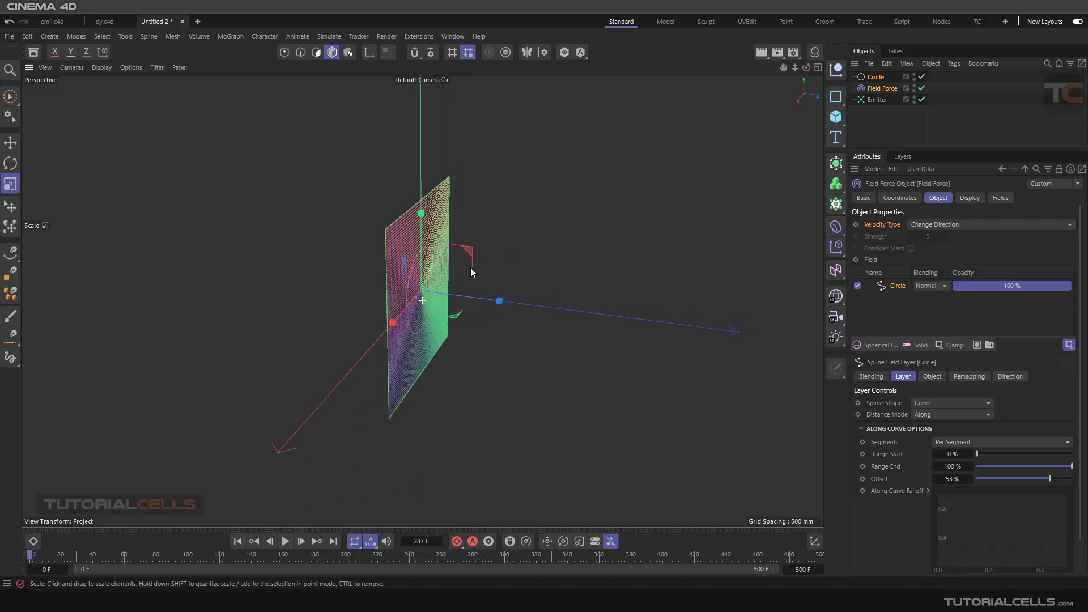
# - Delete the Field Force and the Circle, leaving only the Emitter
pyautogui.click(874, 90)
pyautogui.press('Delete')
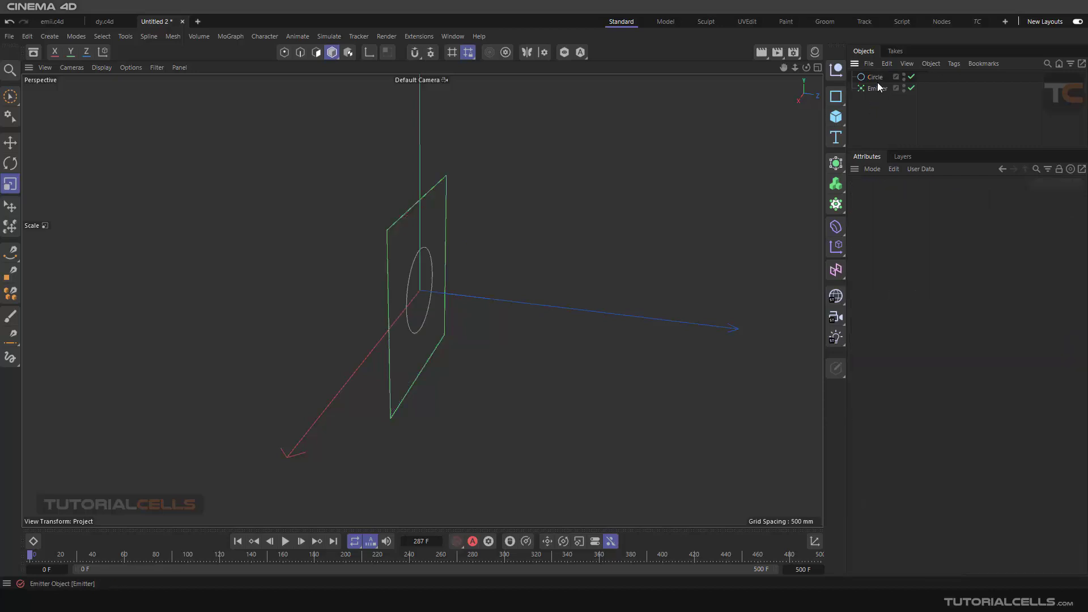
pyautogui.click(872, 79)
pyautogui.press('Delete')
# - Undo the deletion of the Field Force and the Circle
pyautogui.keyDown('alt'); pyautogui.moveTo(598, 158); pyautogui.dragTo(652, 306); pyautogui.keyUp('alt')
pyautogui.hotkey('ctrl', 'z')
pyautogui.hotkey('ctrl', 'z')
pyautogui.hotkey('ctrl', 'z')
pyautogui.hotkey('ctrl', 'z')
# - Set the Field Force's Velocity Type back to Add to Velocity
pyautogui.click(873, 77)
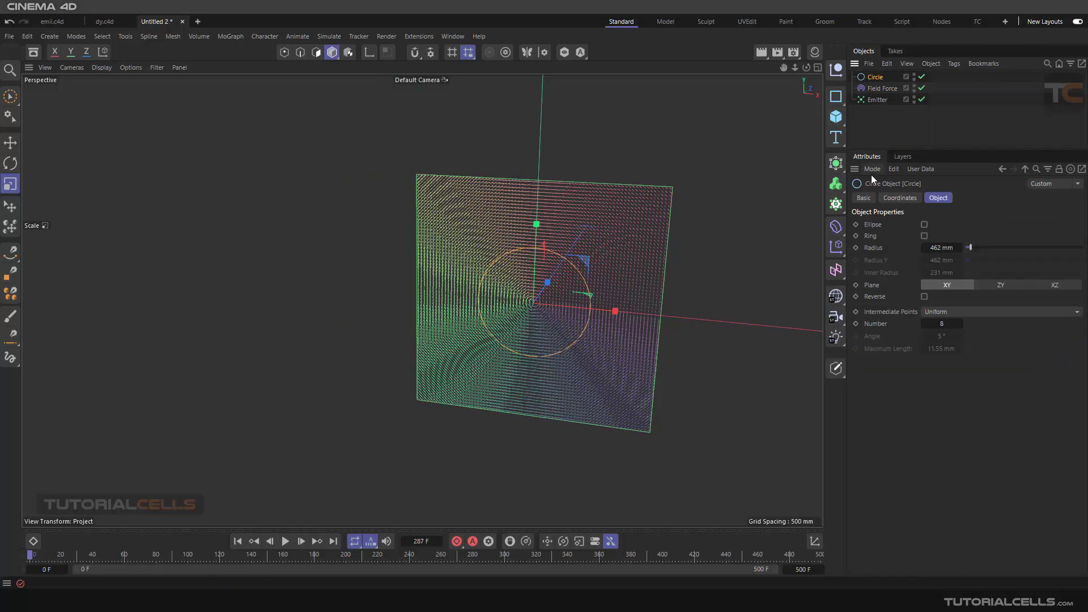
pyautogui.click(880, 88)
pyautogui.click(940, 225)
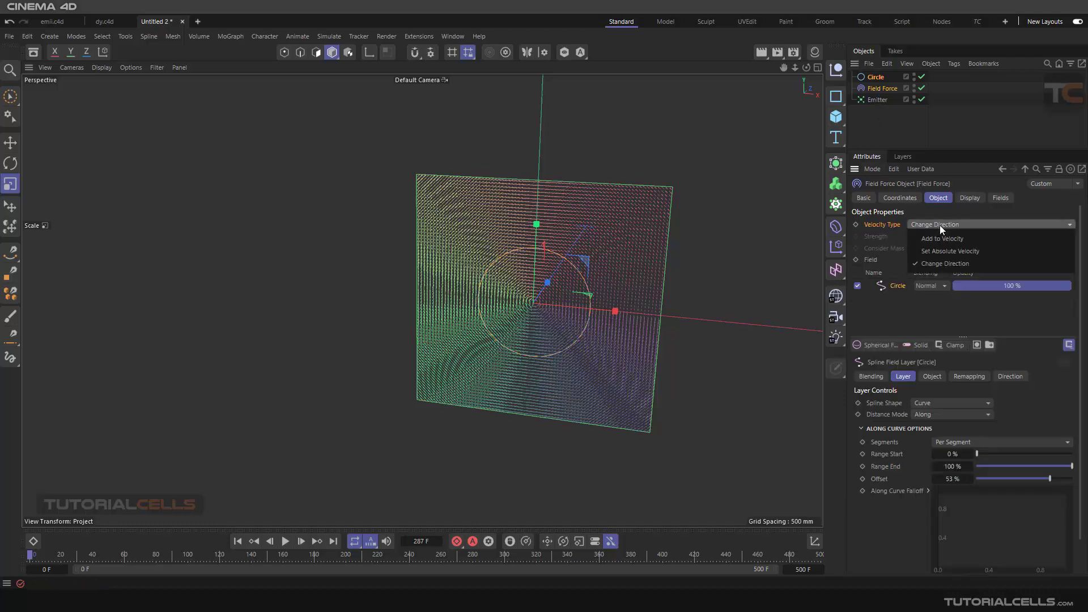
pyautogui.click(949, 241)
# - Set the Circle spline layer's Distance Mode to Radius and examine the field vectors around the circle
pyautogui.keyDown('alt'); pyautogui.moveTo(597, 318); pyautogui.dragTo(621, 288); pyautogui.keyUp('alt')
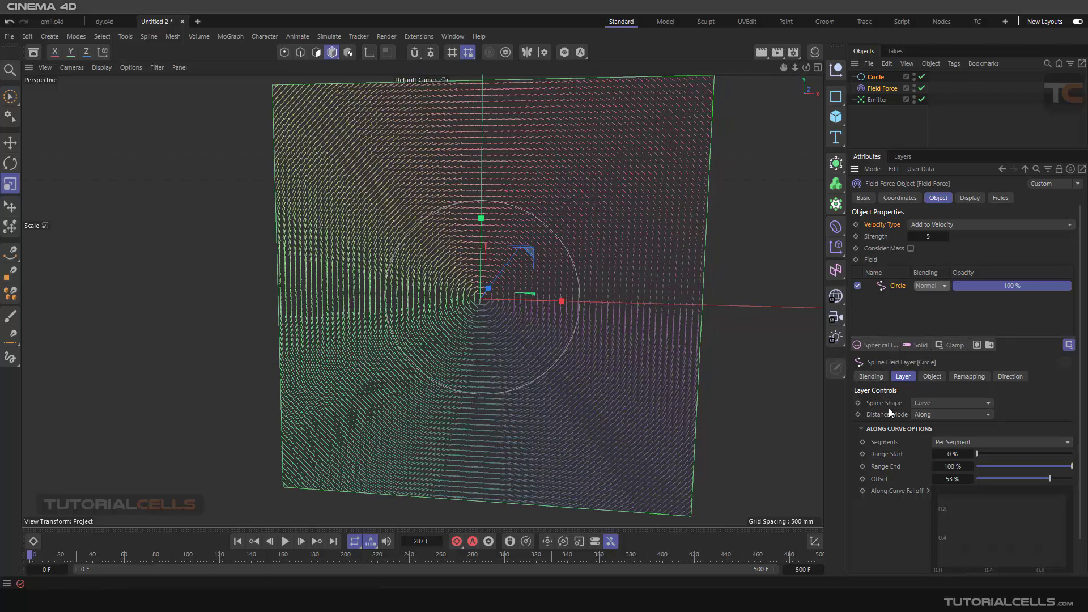
pyautogui.click(930, 416)
pyautogui.click(944, 441)
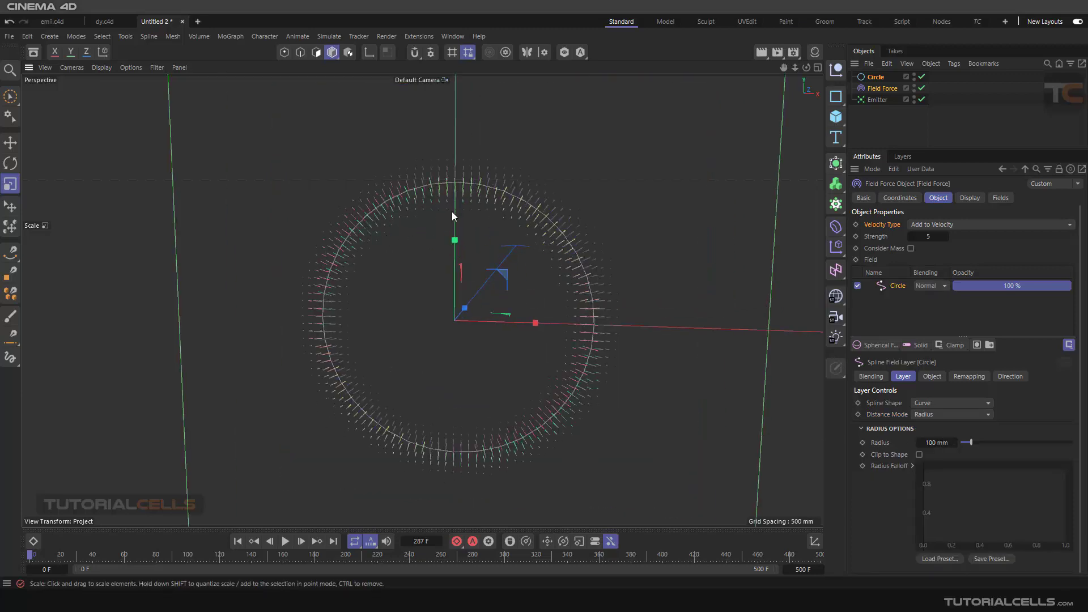
pyautogui.scroll(3, 551, 228)
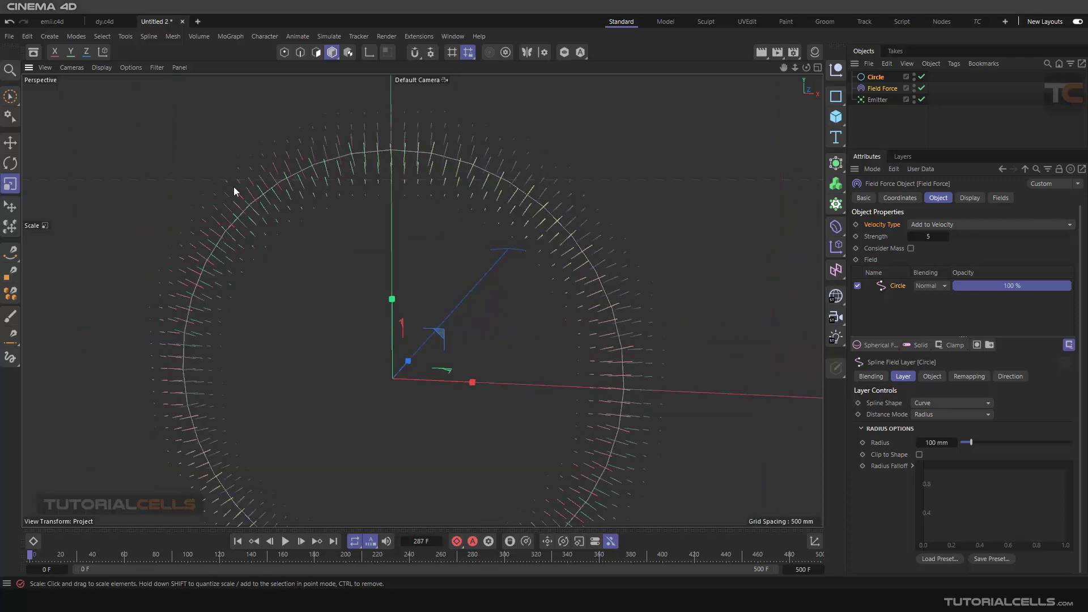
pyautogui.scroll(-4, 209, 221)
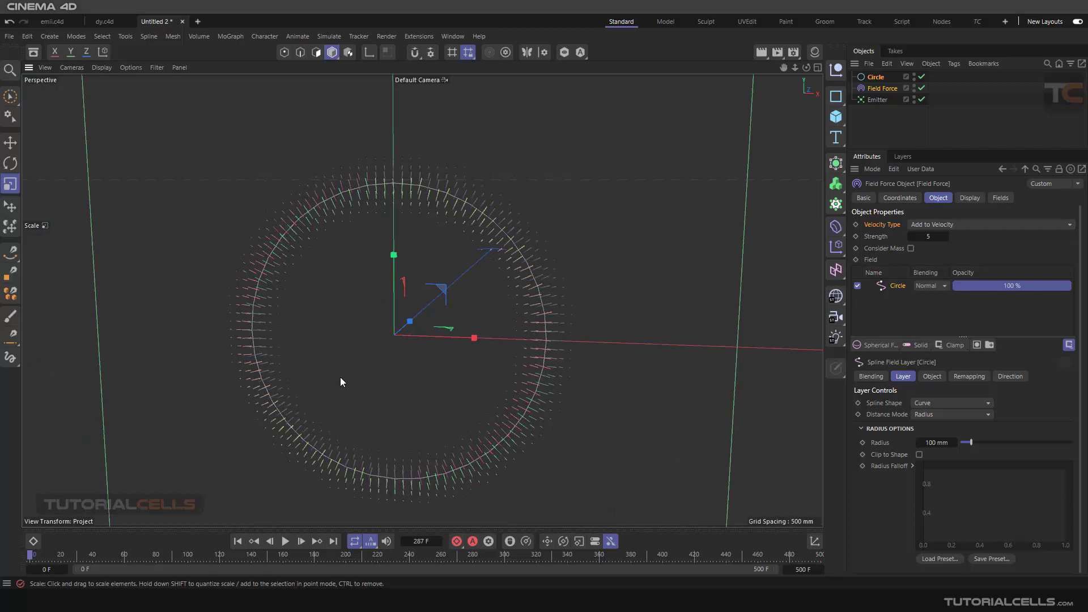
# - Play the simulation, raise the spline layer's Radius to 330 mm, then stop and return to frame 0
pyautogui.click(285, 541)
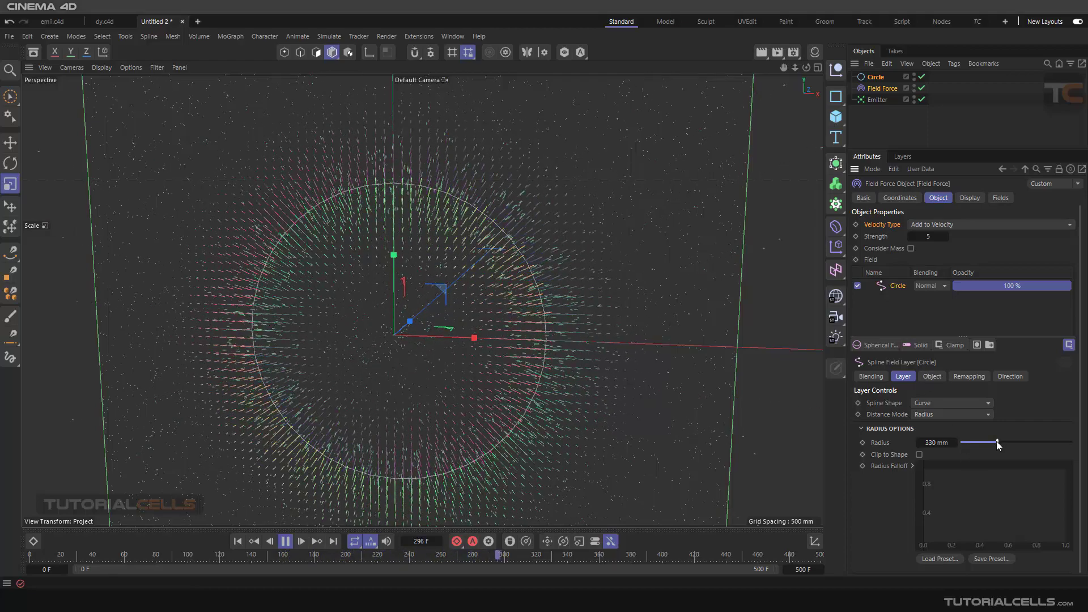
pyautogui.scroll(-3, 431, 291)
pyautogui.keyDown('alt'); pyautogui.moveTo(430, 292); pyautogui.dragTo(402, 295); pyautogui.keyUp('alt')
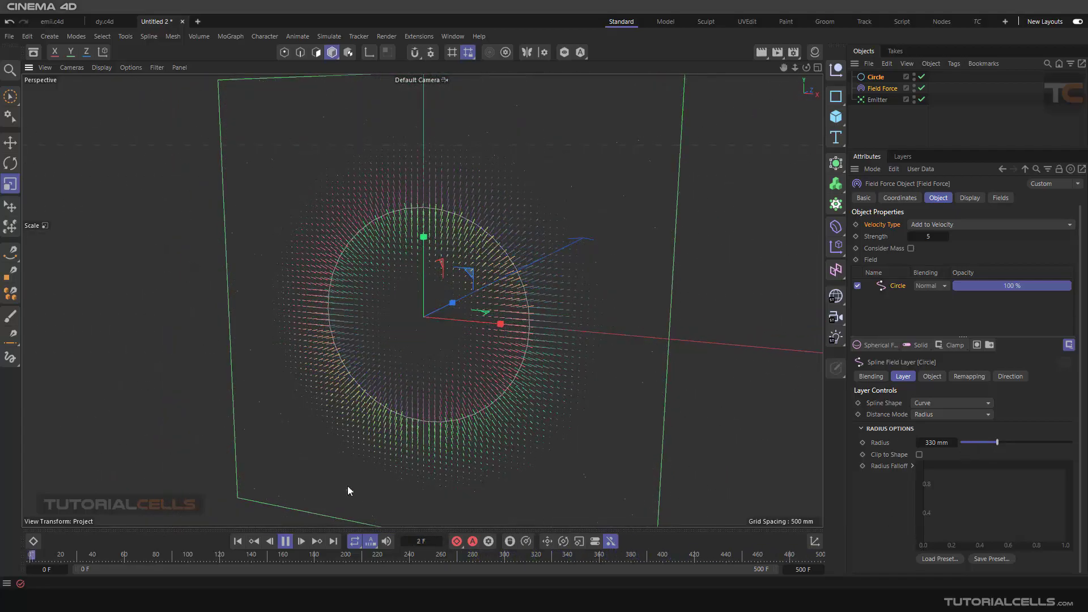
pyautogui.click(283, 543)
pyautogui.click(238, 542)
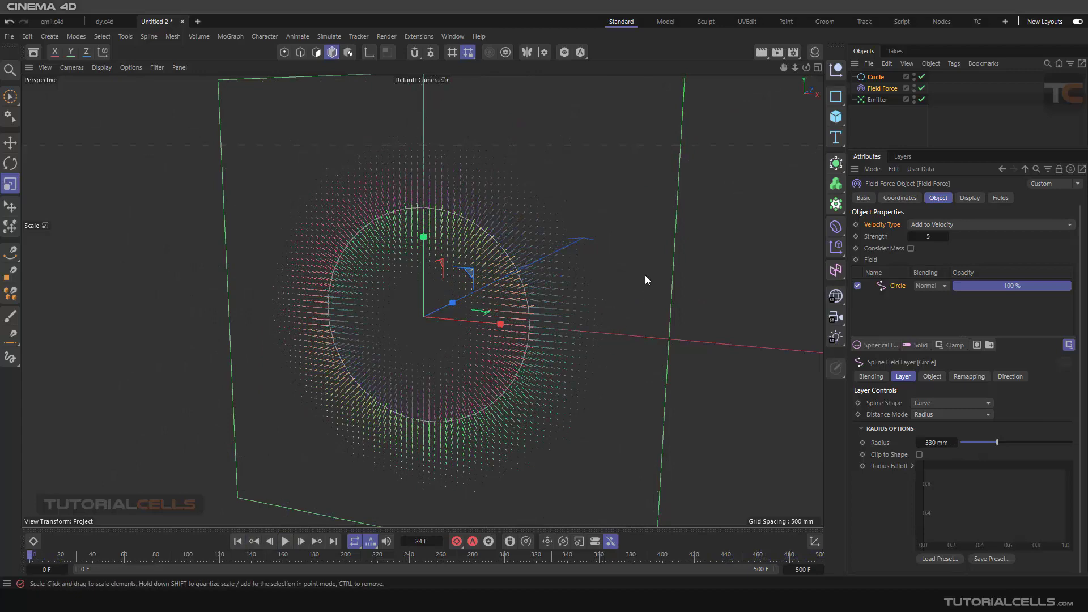
# - Delete the Circle and the Field Force together, keeping the Emitter
pyautogui.click(877, 88)
pyautogui.keyDown('ctrl'); pyautogui.click(876, 77); pyautogui.keyUp('ctrl')
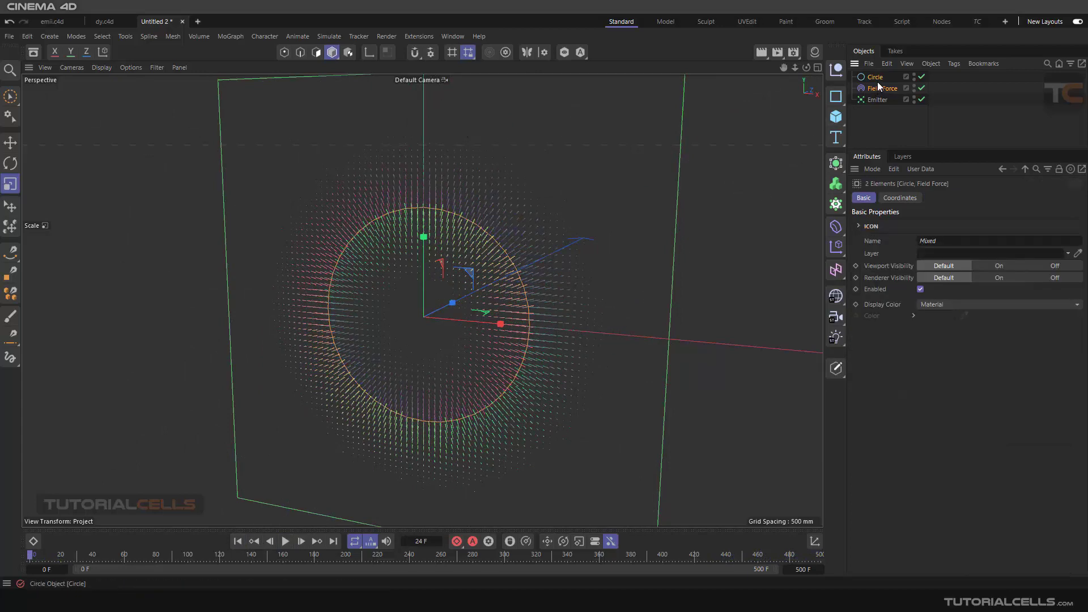
pyautogui.press('Delete')
# - Add a Field Force to the scene and move it along its Z axis to sit in front of the Emitter
pyautogui.keyDown('alt'); pyautogui.moveTo(563, 268); pyautogui.dragTo(415, 254); pyautogui.keyUp('alt')
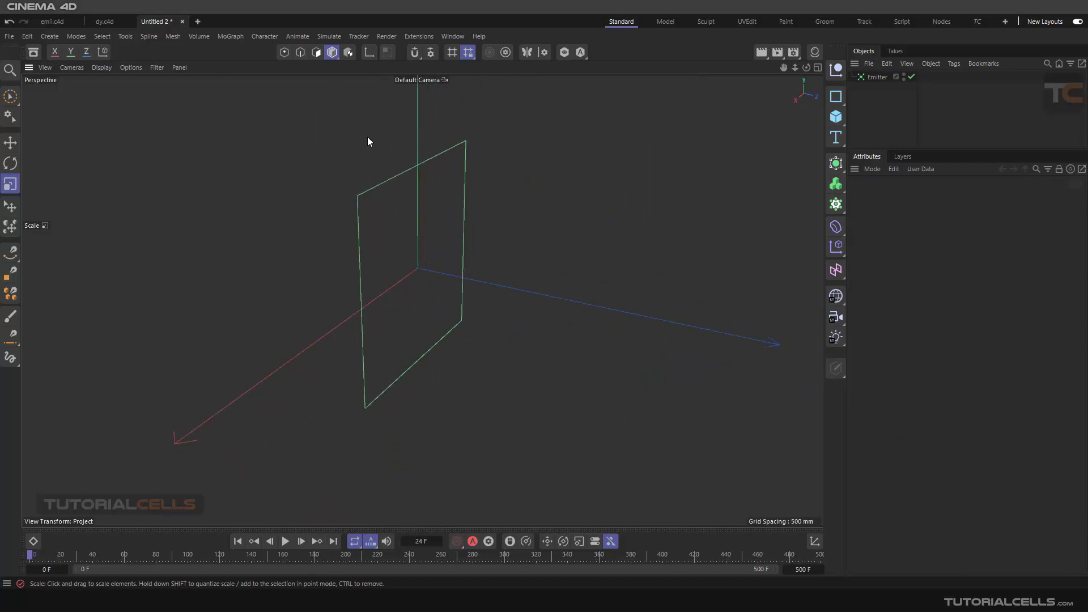
pyautogui.click(326, 36)
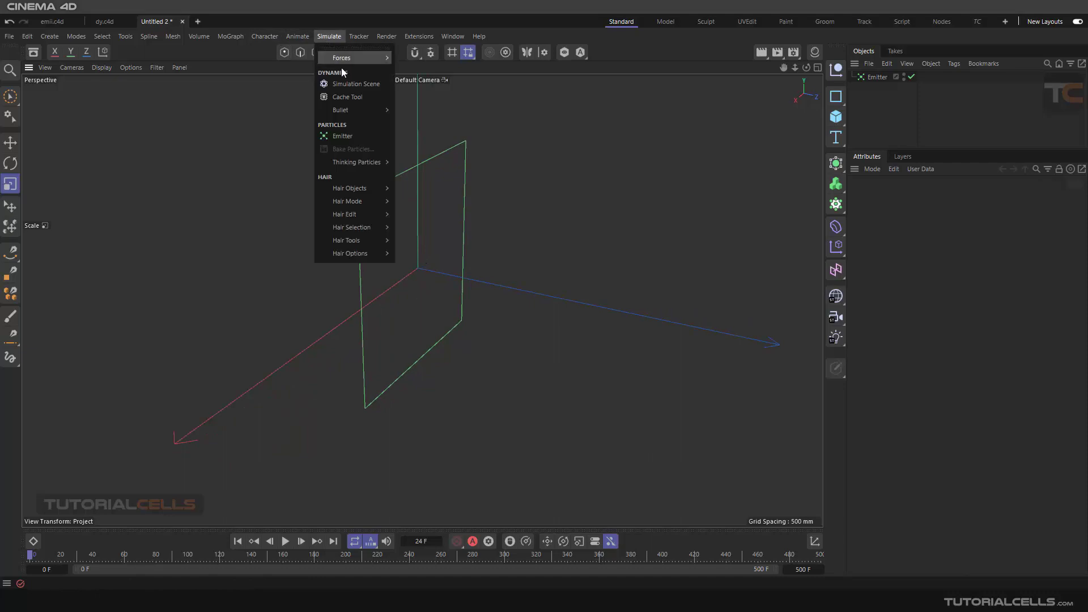
pyautogui.moveTo(359, 59)
pyautogui.click(422, 101)
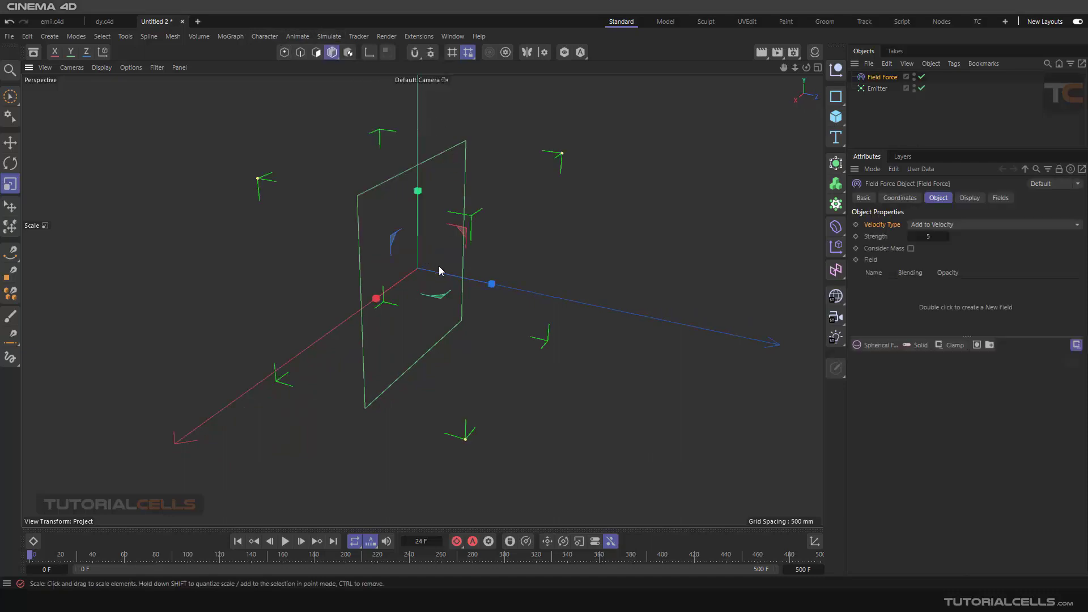
pyautogui.scroll(-3, 439, 266)
pyautogui.click(15, 149)
pyautogui.moveTo(466, 280); pyautogui.dragTo(695, 328)
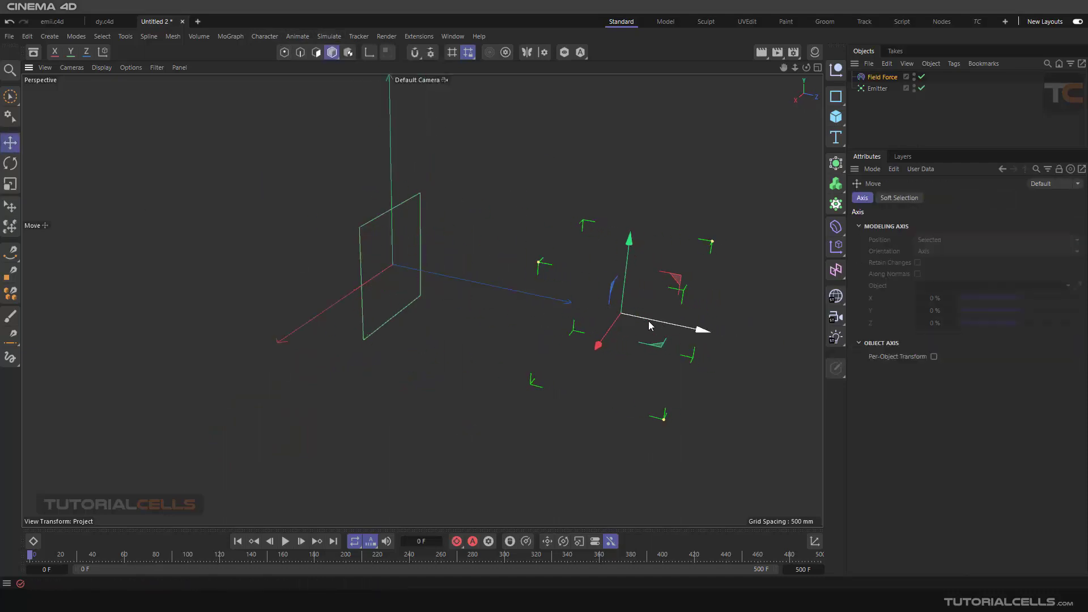
# - Add a Random Field to the Field Force and raise the force's Strength to 26
pyautogui.click(880, 78)
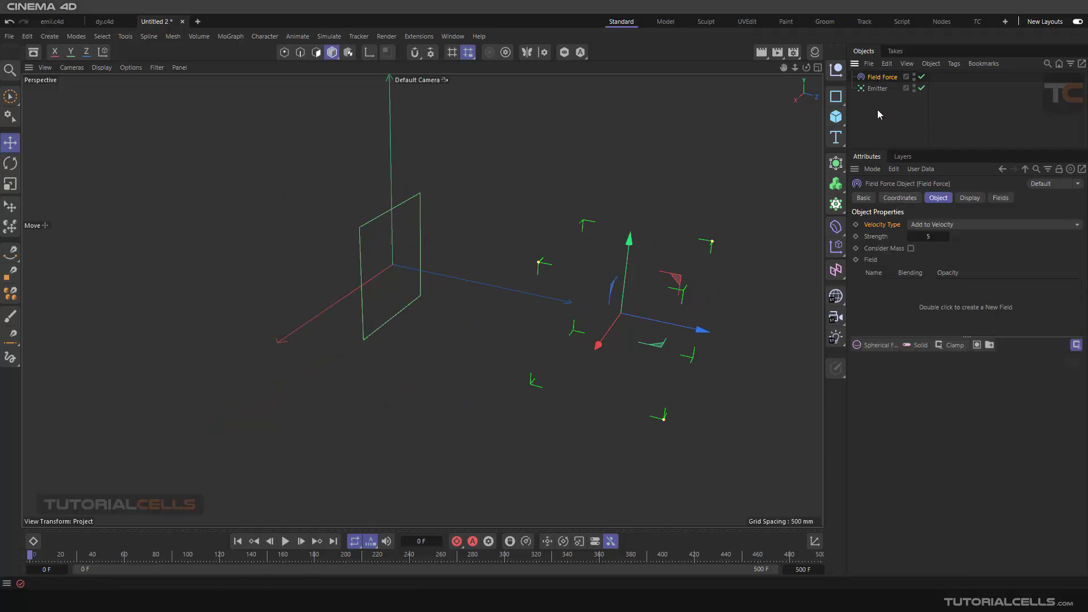
pyautogui.click(881, 345)
pyautogui.click(893, 458)
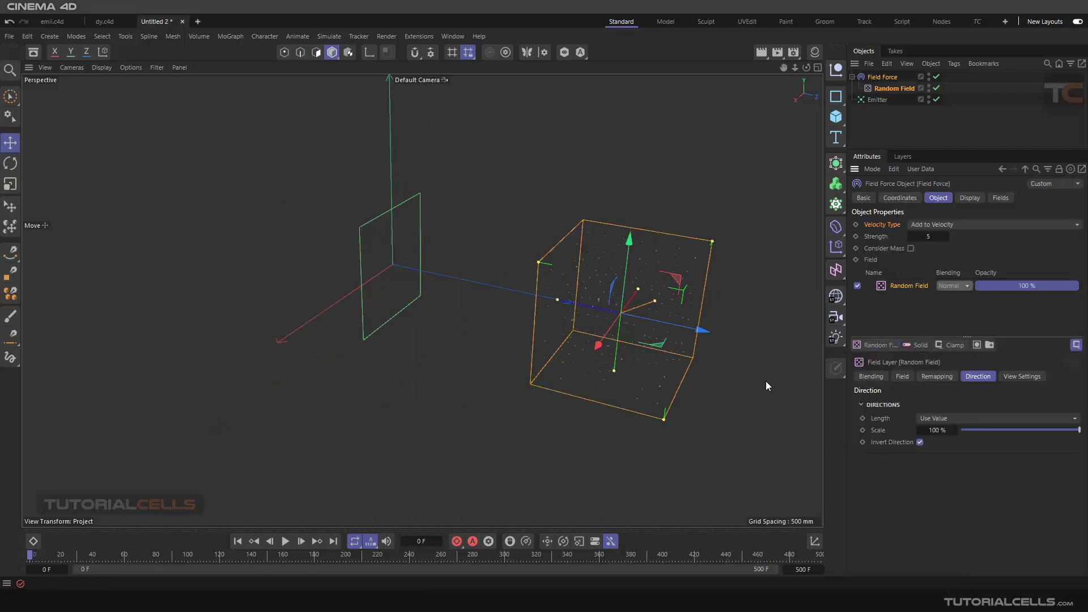
pyautogui.keyDown('alt'); pyautogui.moveTo(767, 381); pyautogui.dragTo(773, 261); pyautogui.keyUp('alt')
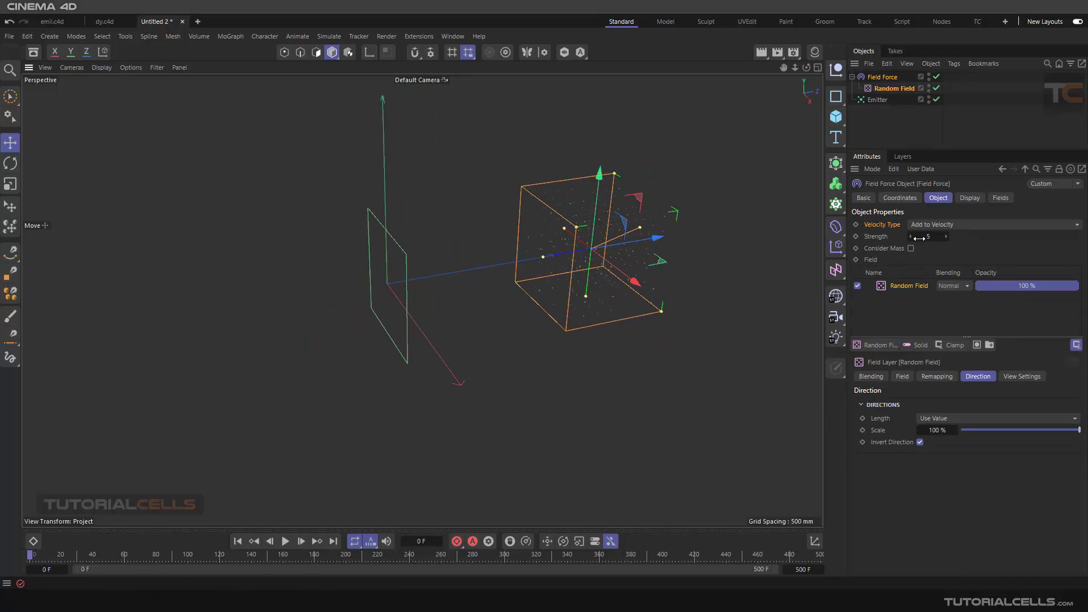
pyautogui.moveTo(922, 238); pyautogui.dragTo(931, 237)
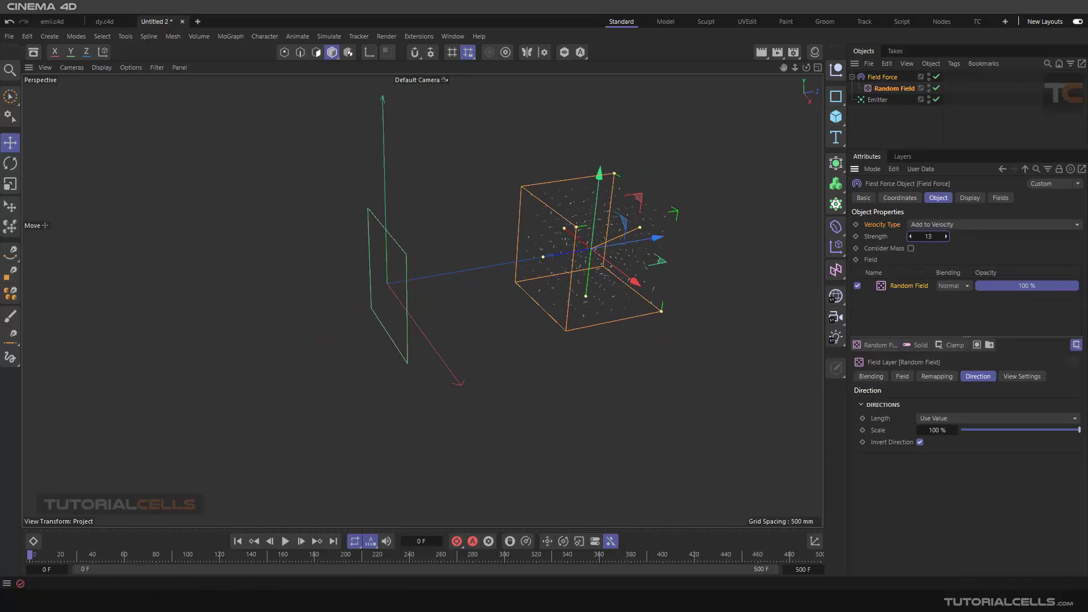
# - Set the Field Force's displayed Line Density to 12 % while examining the random vectors inside its box
pyautogui.click(969, 199)
pyautogui.moveTo(991, 248); pyautogui.dragTo(1009, 243)
pyautogui.keyDown('alt'); pyautogui.moveTo(635, 244); pyautogui.dragTo(611, 234); pyautogui.keyUp('alt')
pyautogui.keyDown('alt'); pyautogui.moveTo(611, 233); pyautogui.dragTo(661, 236, button='right'); pyautogui.keyUp('alt')
pyautogui.keyDown('alt'); pyautogui.moveTo(661, 236); pyautogui.dragTo(624, 245, button='middle'); pyautogui.keyUp('alt')
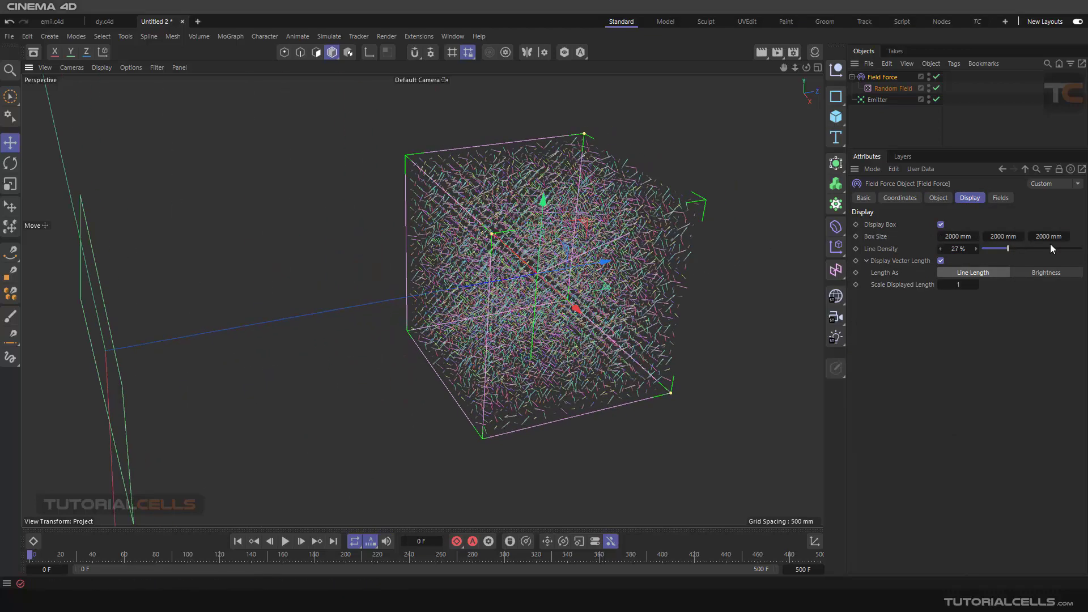
pyautogui.moveTo(1016, 252); pyautogui.dragTo(993, 250)
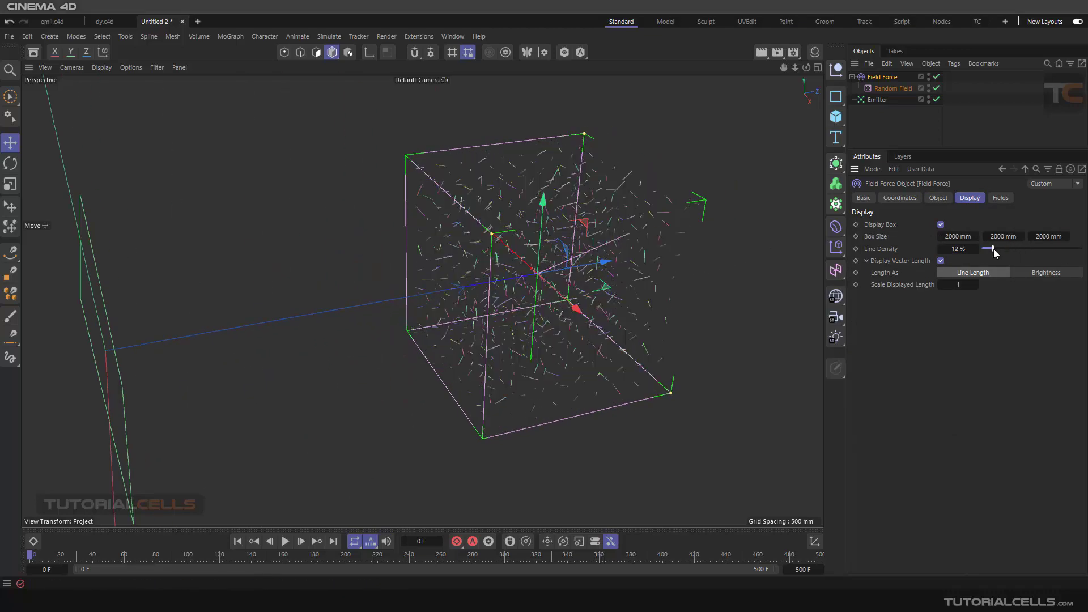
# - Set the Field Force's Velocity Type to Change Direction
pyautogui.scroll(-5, 534, 303)
pyautogui.keyDown('alt'); pyautogui.moveTo(560, 306); pyautogui.dragTo(471, 294); pyautogui.keyUp('alt')
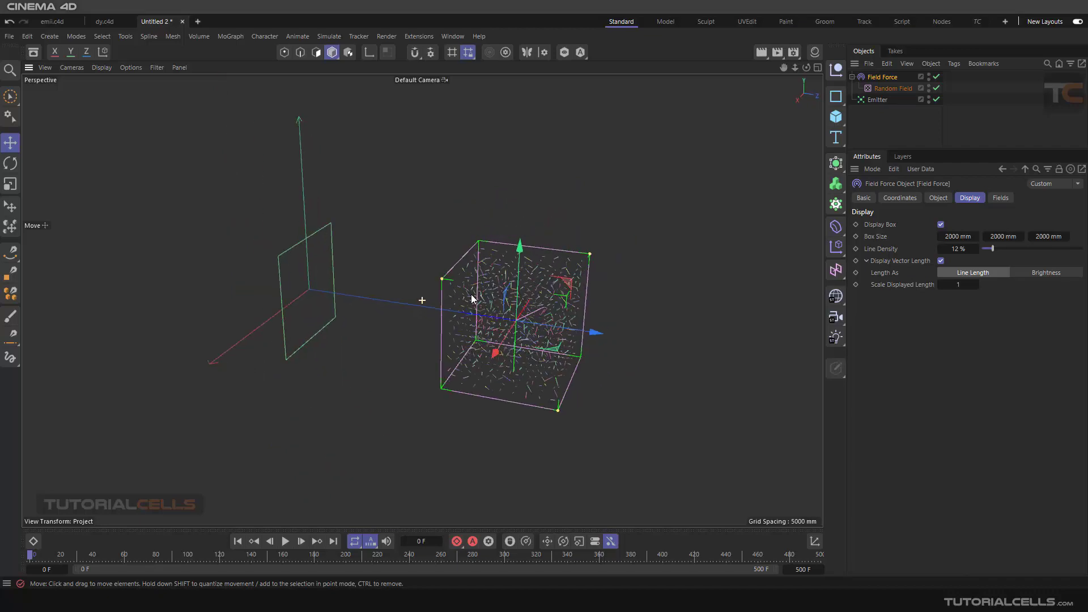
pyautogui.scroll(2, 506, 337)
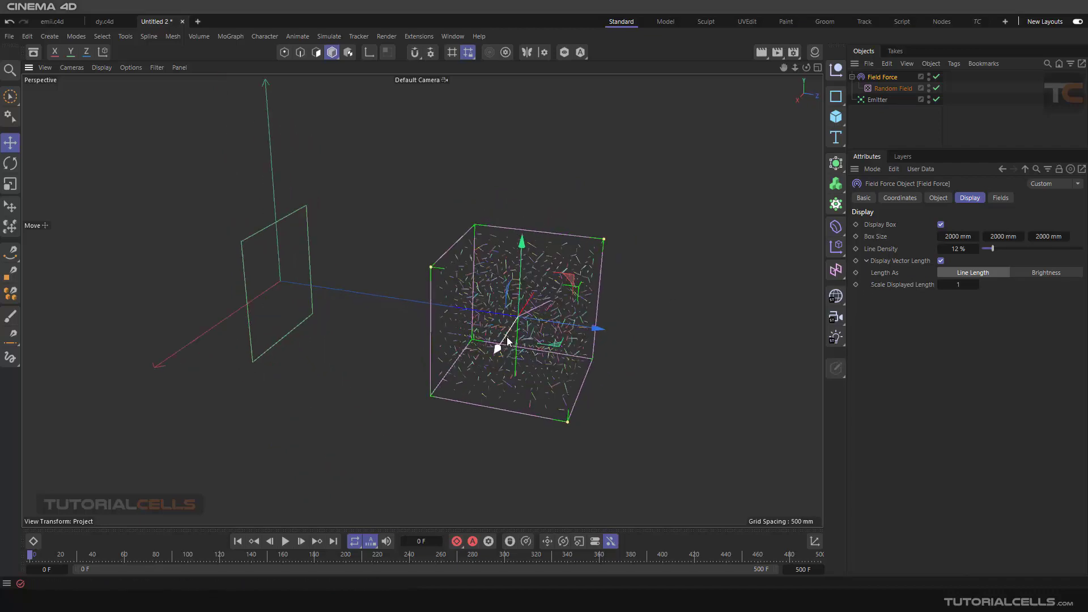
pyautogui.keyDown('alt'); pyautogui.moveTo(507, 337); pyautogui.dragTo(534, 305, button='middle'); pyautogui.keyUp('alt')
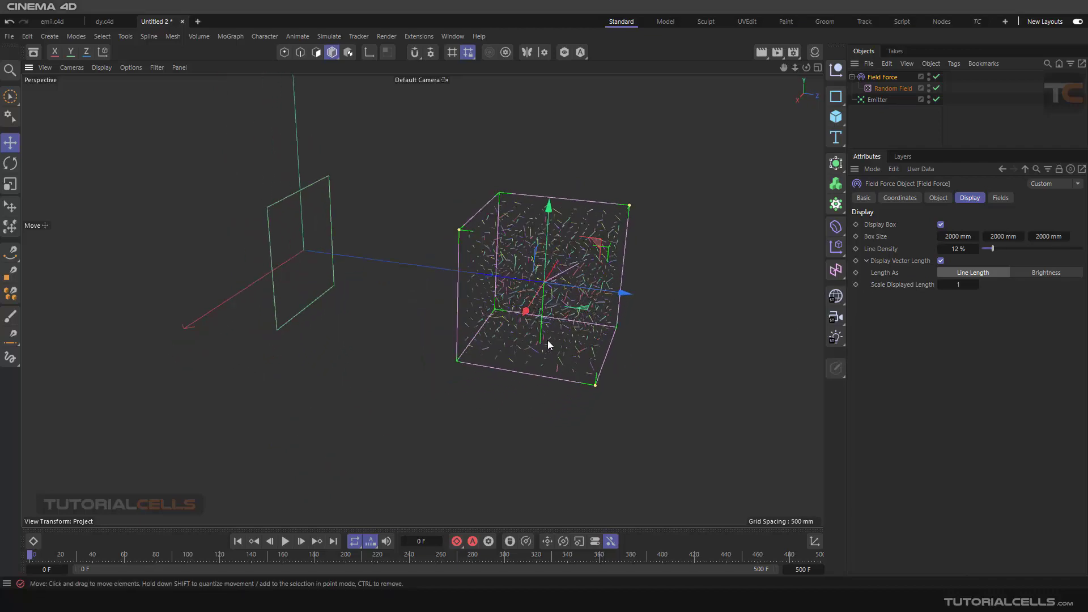
pyautogui.click(876, 99)
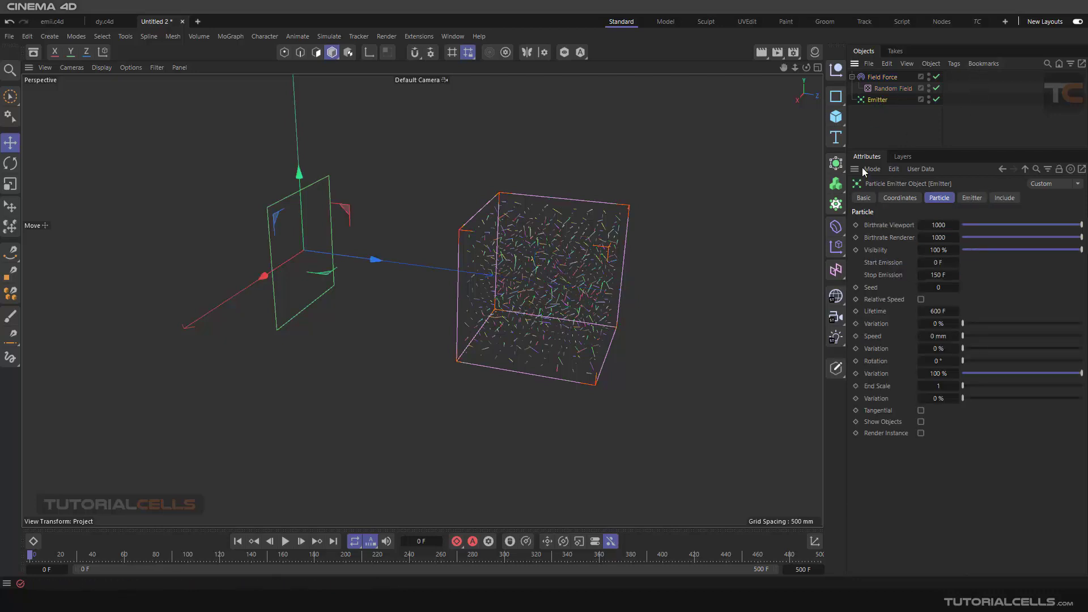
pyautogui.click(873, 75)
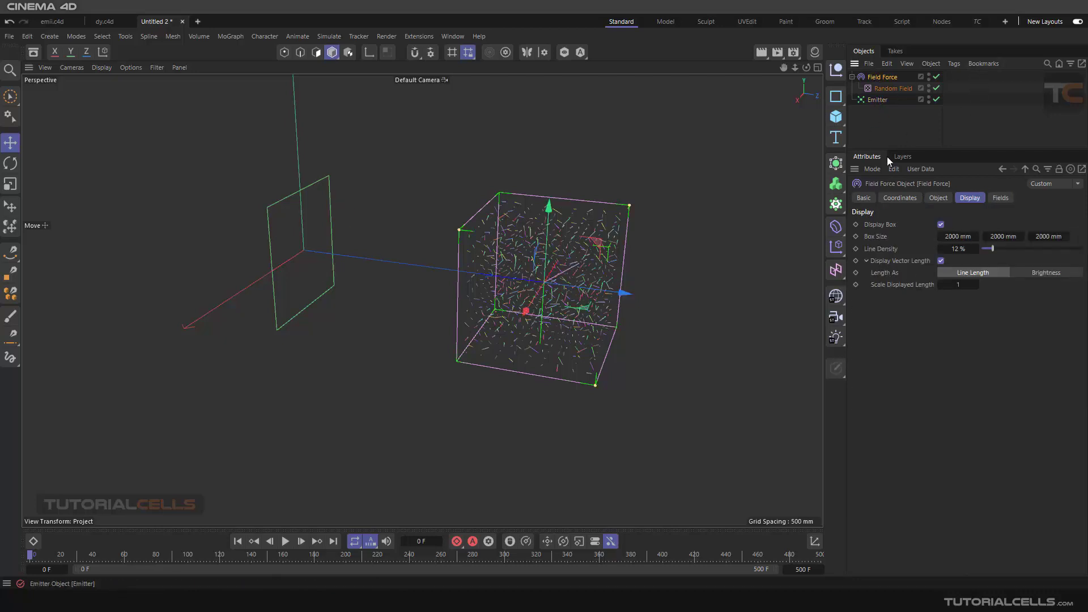
pyautogui.click(940, 200)
pyautogui.click(951, 226)
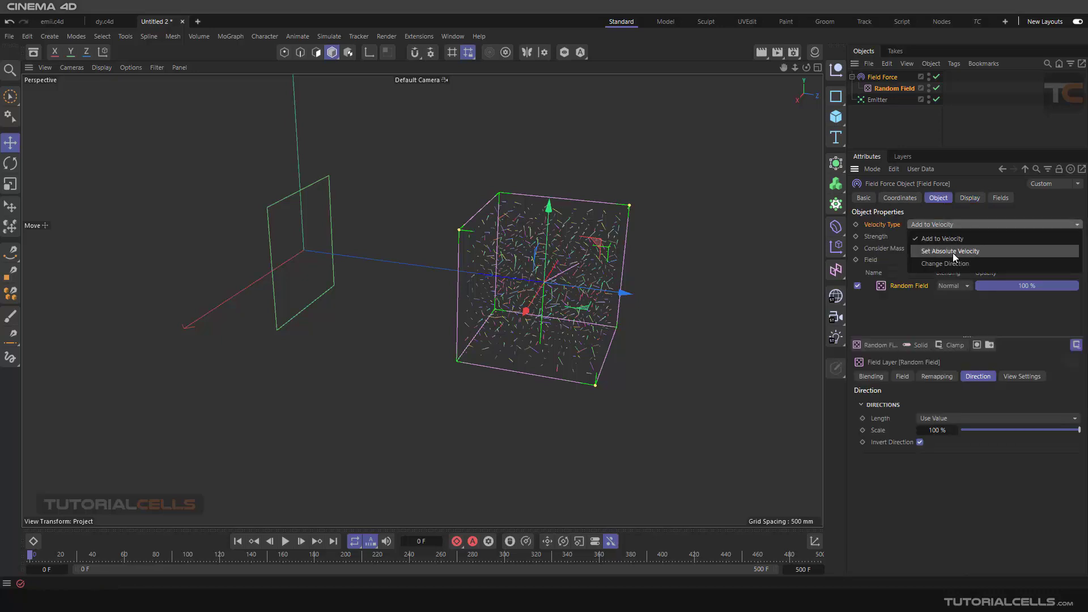
pyautogui.click(951, 262)
# - Move the Field Force back along Z over the Emitter, play the simulation briefly and return to frame 0
pyautogui.keyDown('alt'); pyautogui.moveTo(559, 272); pyautogui.dragTo(561, 270); pyautogui.keyUp('alt')
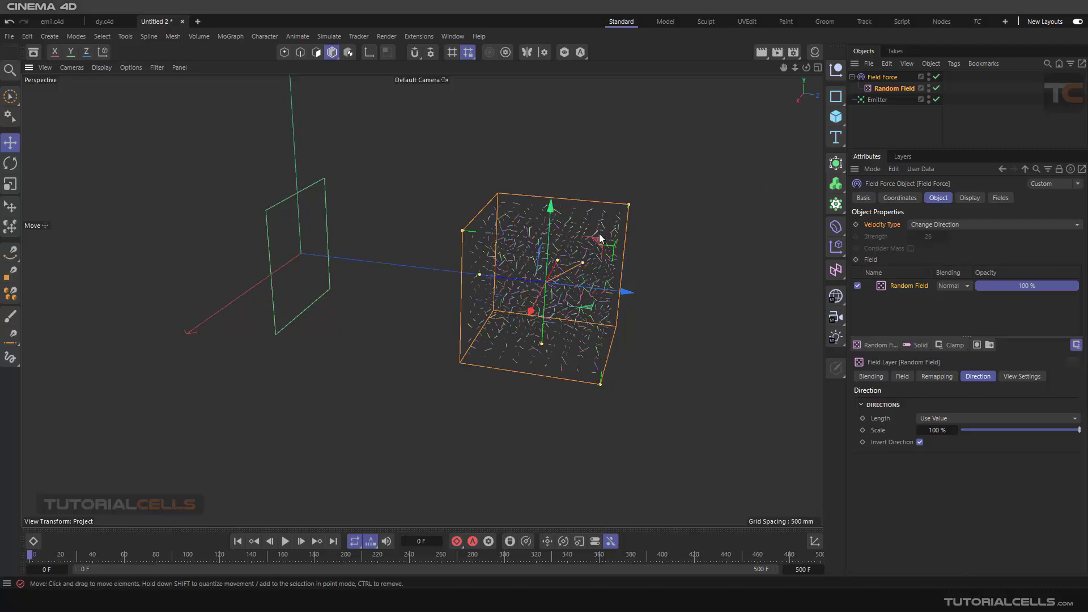
pyautogui.moveTo(624, 293); pyautogui.dragTo(378, 238)
pyautogui.keyDown('alt'); pyautogui.moveTo(375, 248); pyautogui.dragTo(392, 255, button='middle'); pyautogui.keyUp('alt')
pyautogui.scroll(3, 391, 258)
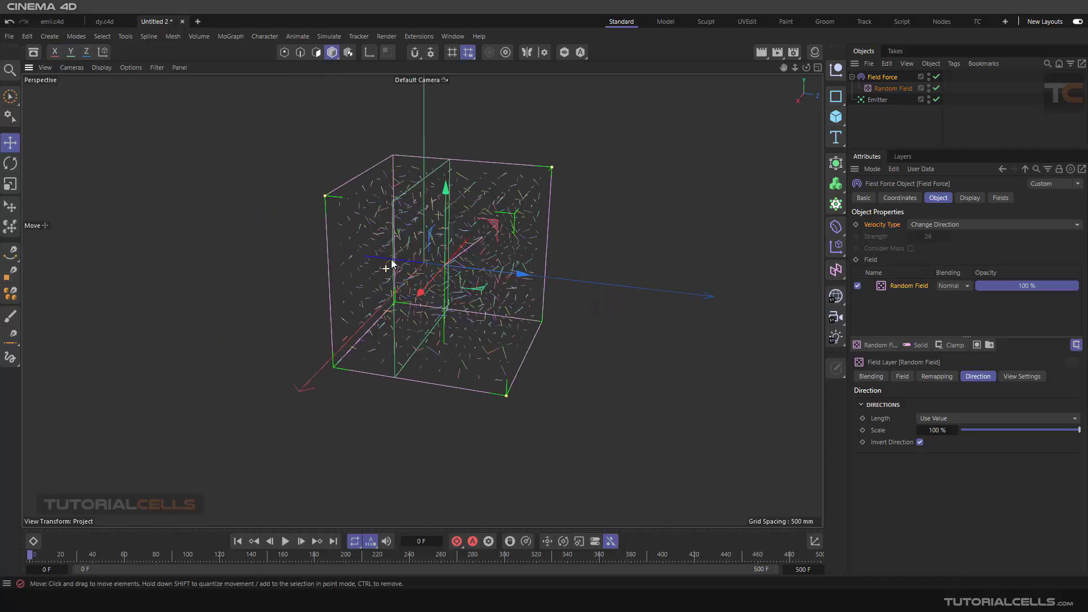
pyautogui.keyDown('alt'); pyautogui.moveTo(396, 255); pyautogui.dragTo(338, 457); pyautogui.keyUp('alt')
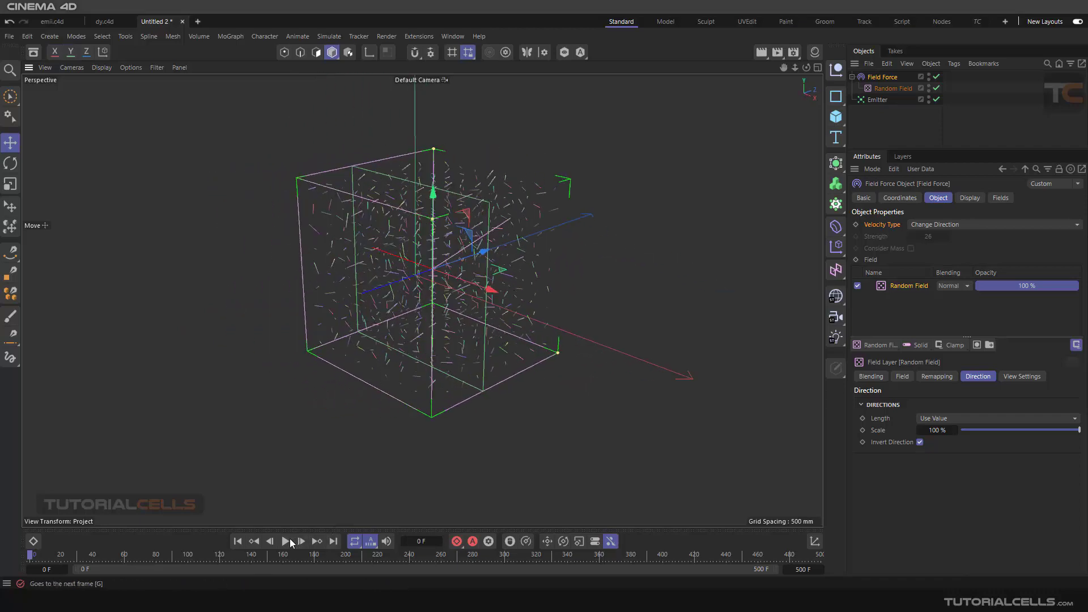
pyautogui.click(286, 541)
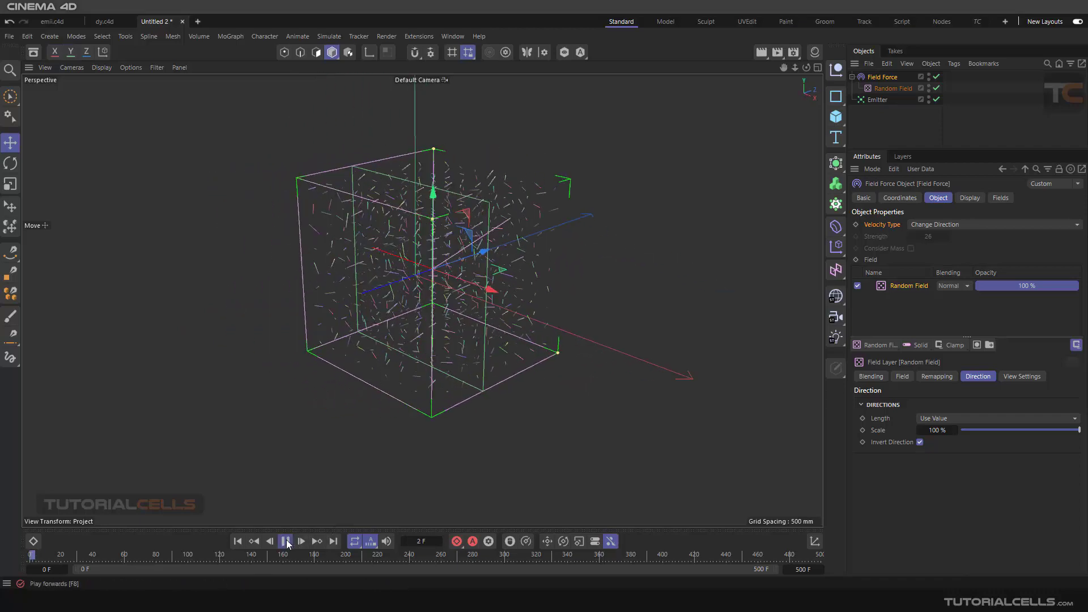
pyautogui.click(240, 542)
# - Move the Field Force forward along its Z axis, clear of the Emitter
pyautogui.scroll(-2, 485, 218)
pyautogui.keyDown('alt'); pyautogui.moveTo(480, 229); pyautogui.dragTo(431, 280); pyautogui.keyUp('alt')
pyautogui.moveTo(582, 286); pyautogui.dragTo(718, 307)
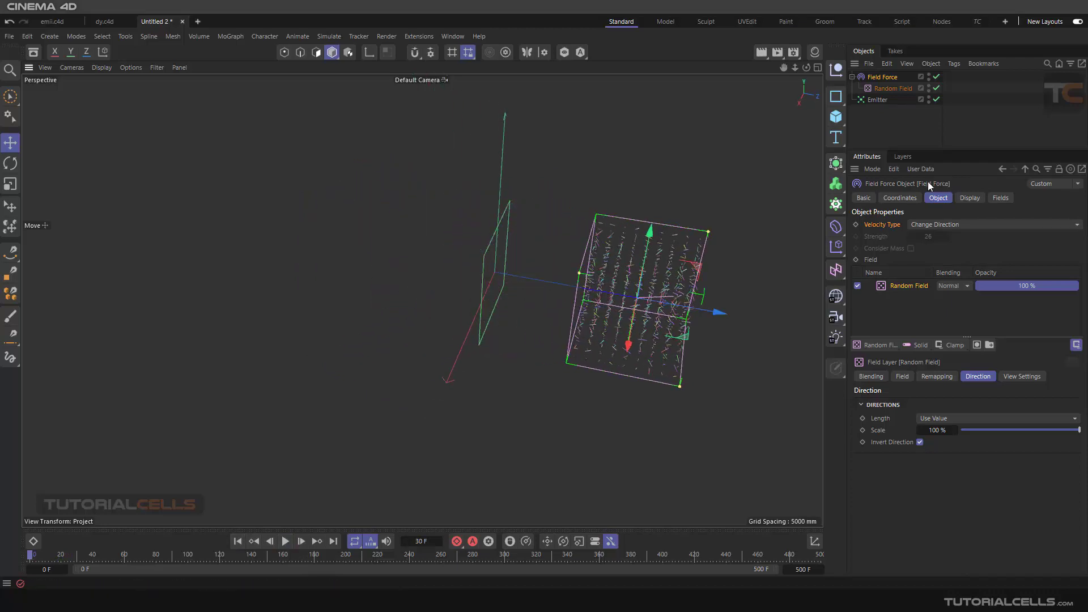
# - Set the Emitter's particle Speed to 1500 mm and play the simulation
pyautogui.click(878, 100)
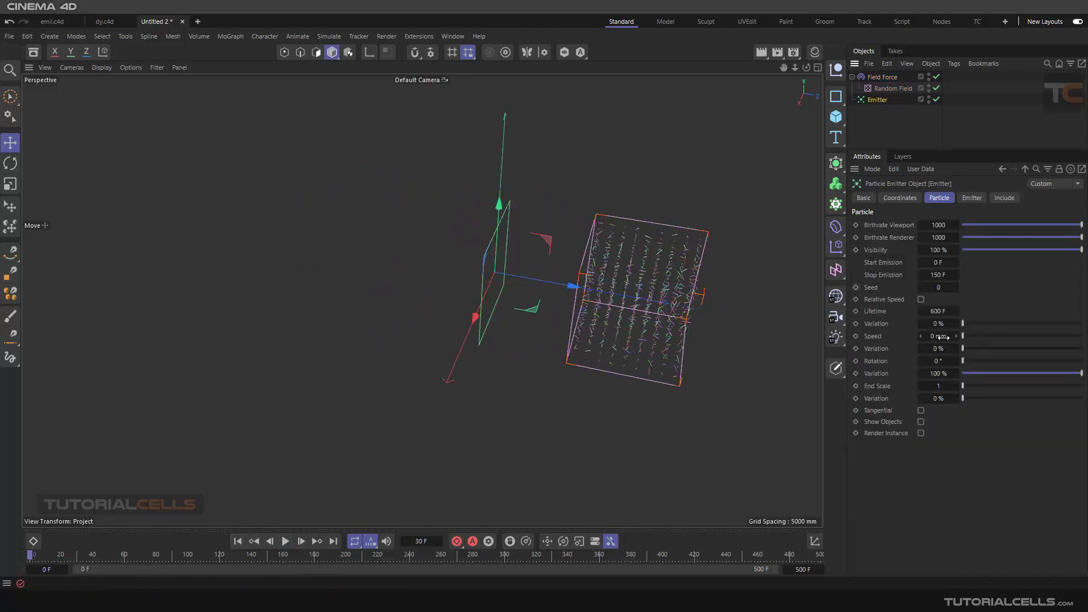
pyautogui.moveTo(954, 336); pyautogui.dragTo(981, 336)
pyautogui.scroll(-2, 597, 322)
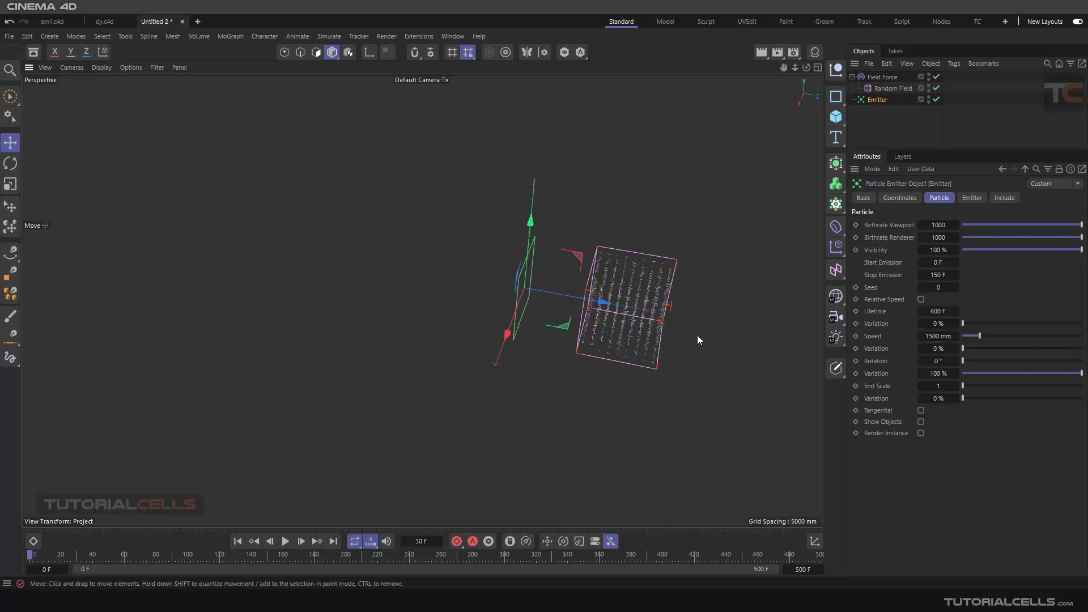
pyautogui.keyDown('alt'); pyautogui.moveTo(697, 341); pyautogui.dragTo(545, 340); pyautogui.keyUp('alt')
pyautogui.click(285, 542)
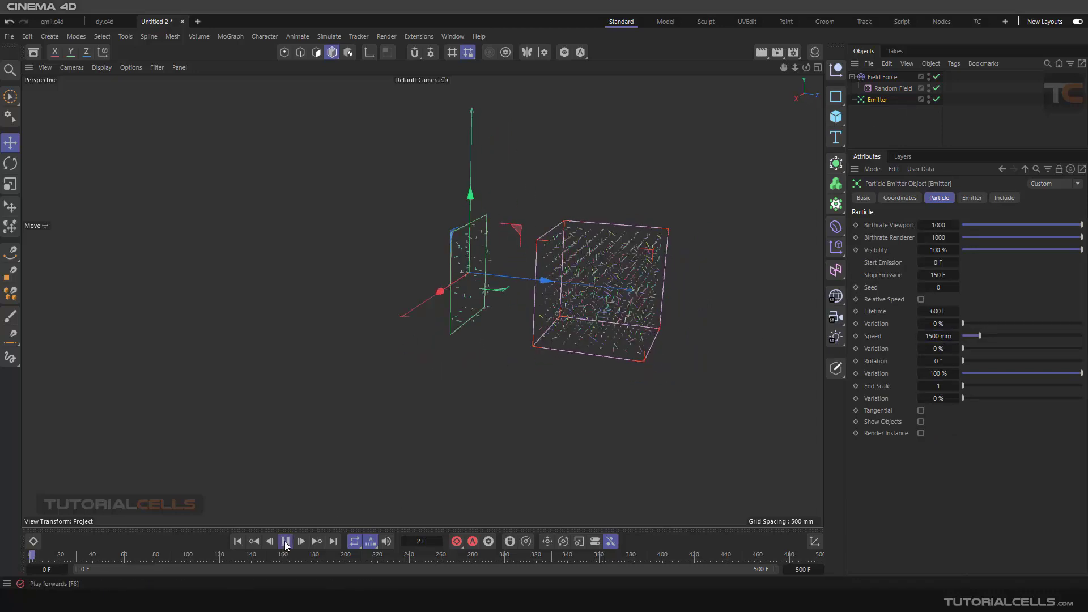
pyautogui.scroll(3, 487, 269)
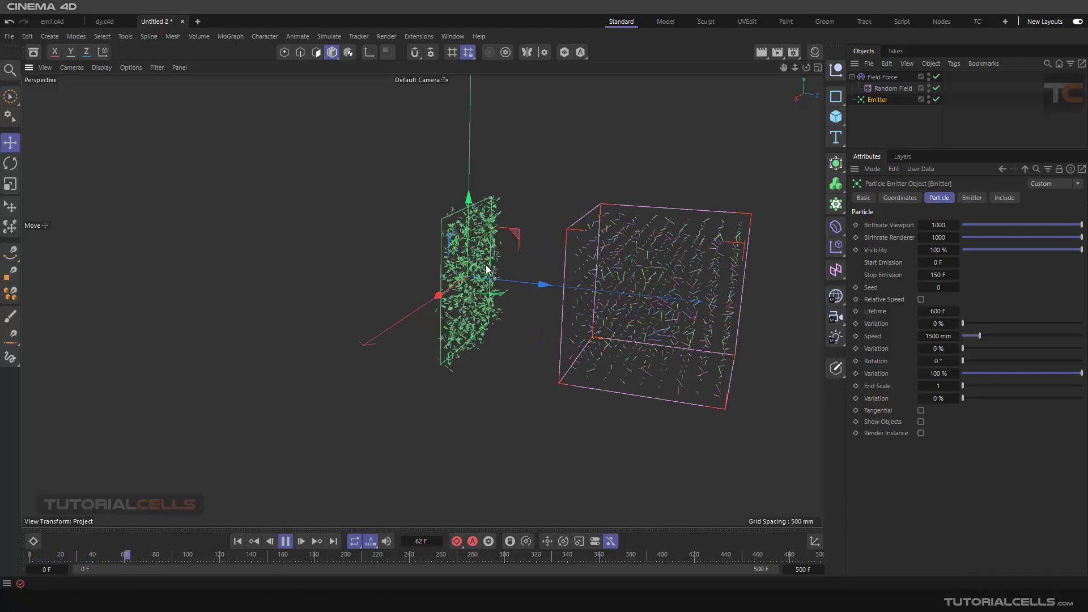
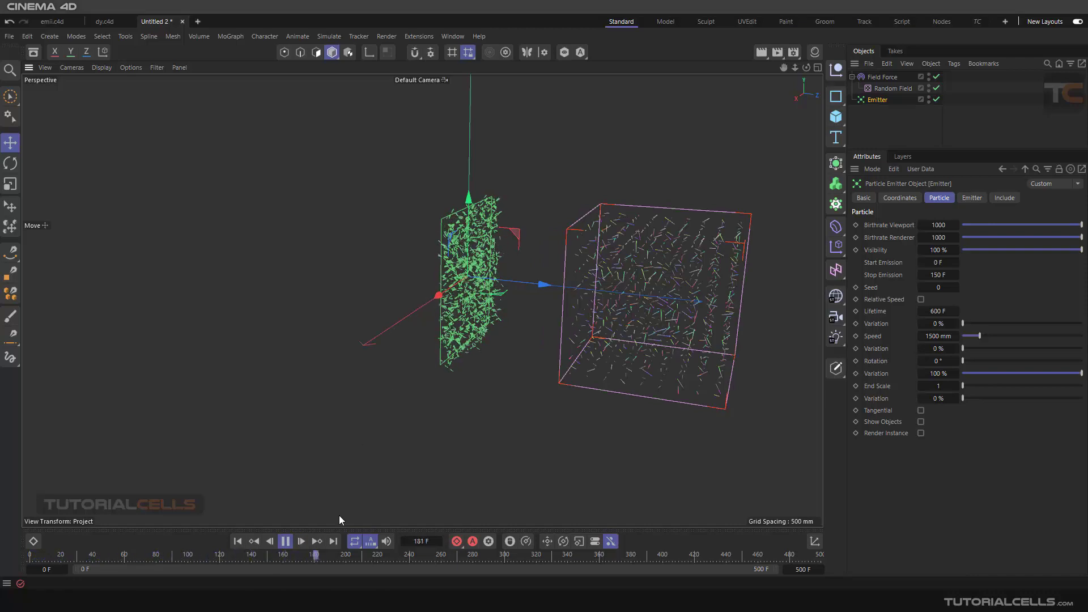
# - Return the simulation to frame 0 and add a Box Field to the Field Force's falloff fields
pyautogui.click(285, 541)
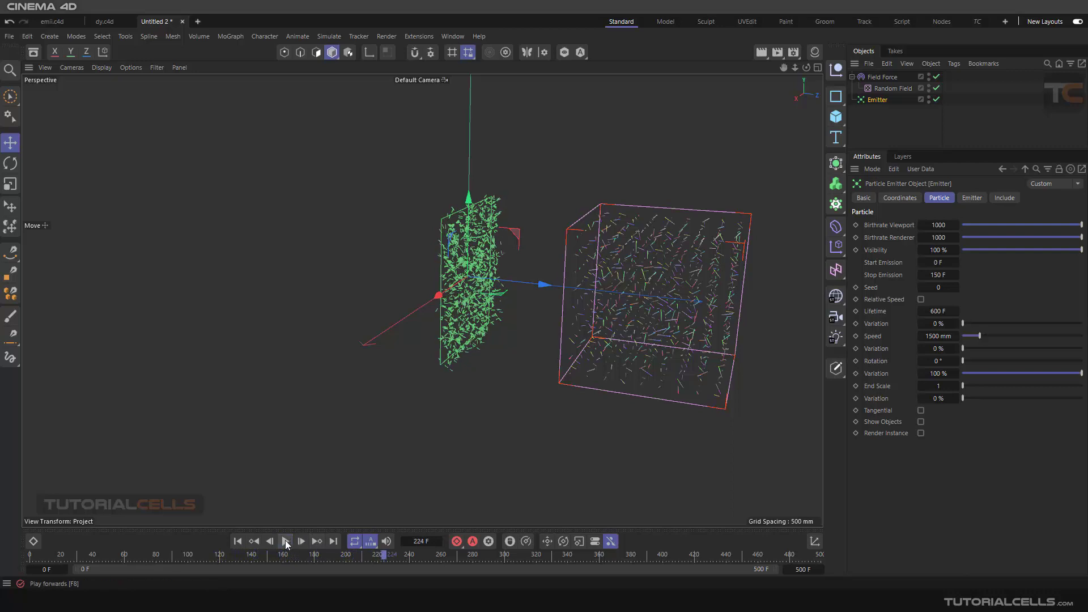
pyautogui.click(238, 541)
pyautogui.scroll(-1, 464, 420)
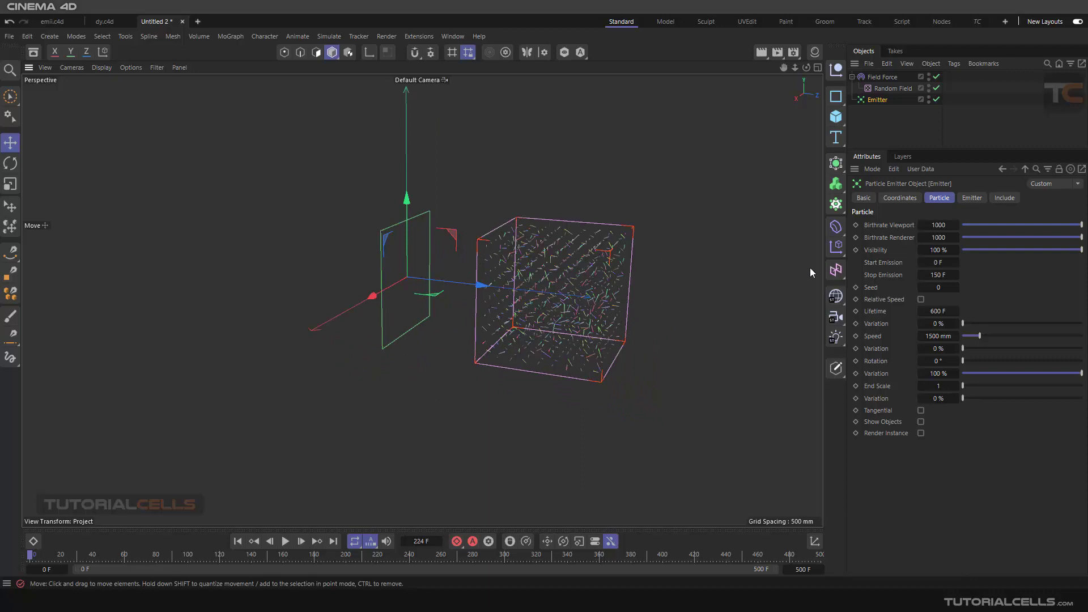
pyautogui.click(882, 78)
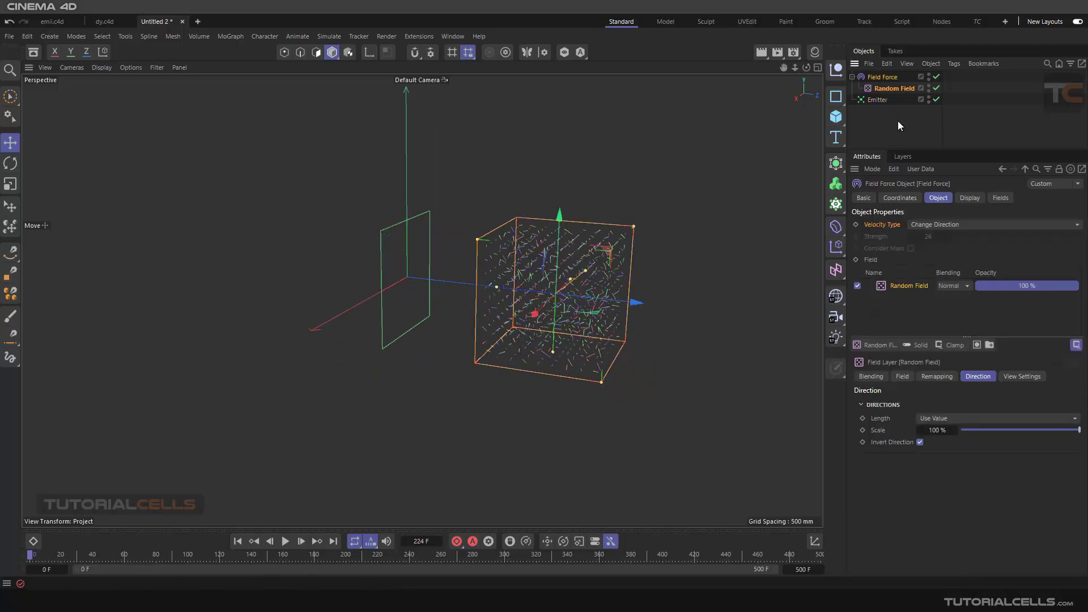
pyautogui.click(997, 198)
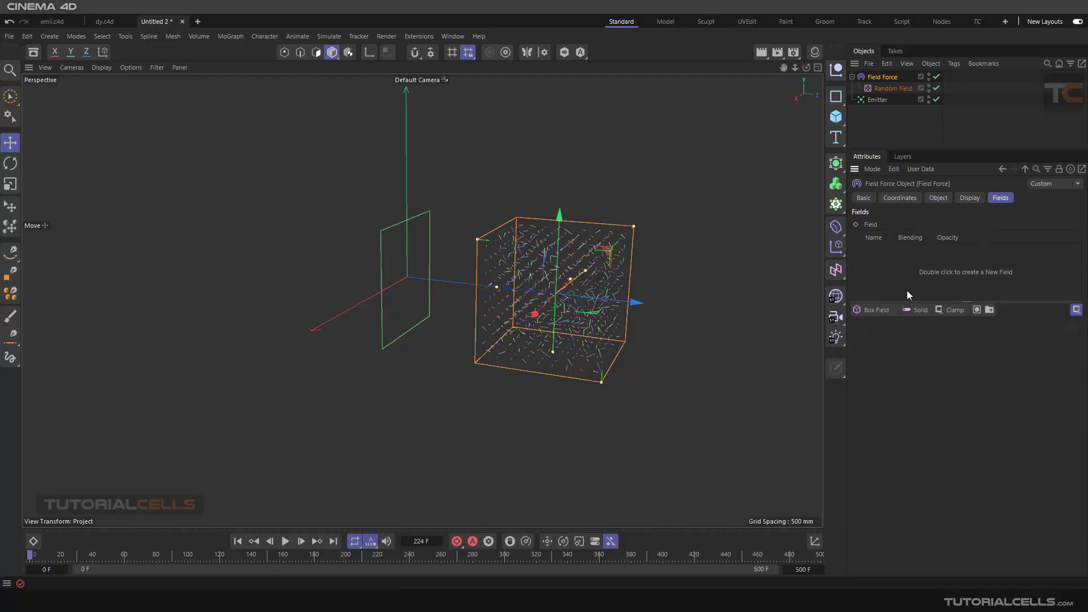
pyautogui.click(877, 311)
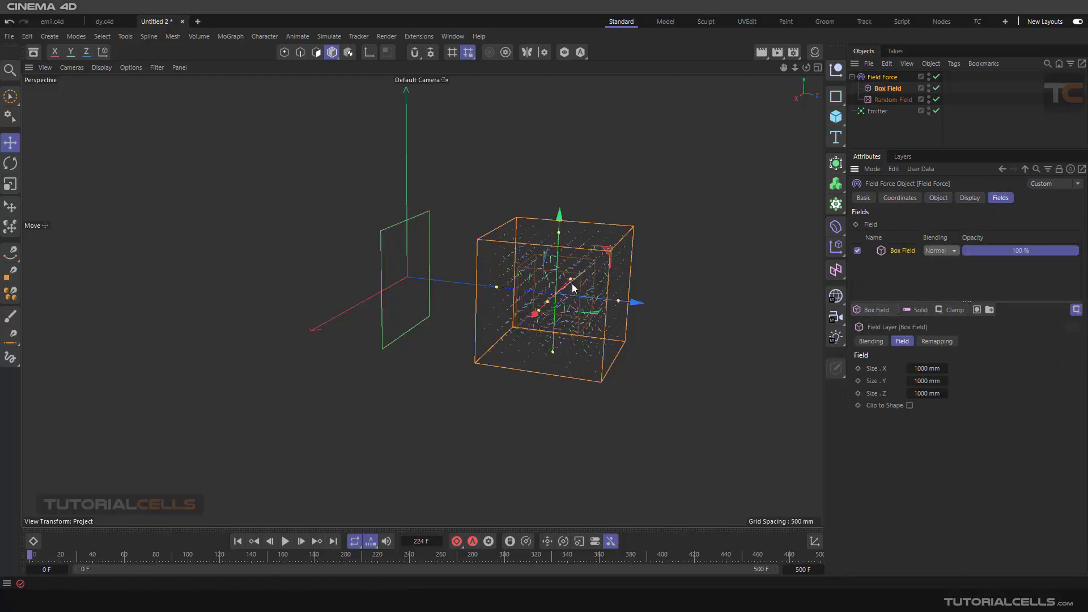
# - Play the simulation, try reducing the Box Field's X size to about 860 mm and undo that resize
pyautogui.keyDown('alt'); pyautogui.moveTo(575, 287); pyautogui.dragTo(547, 307); pyautogui.keyUp('alt')
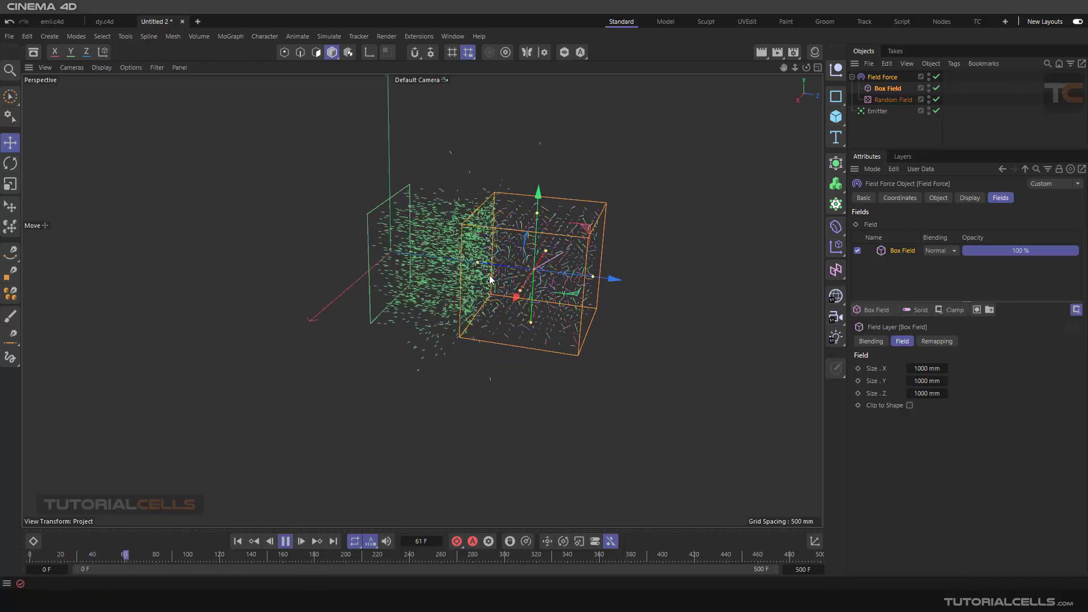
pyautogui.keyDown('alt'); pyautogui.moveTo(478, 269); pyautogui.dragTo(516, 322); pyautogui.keyUp('alt')
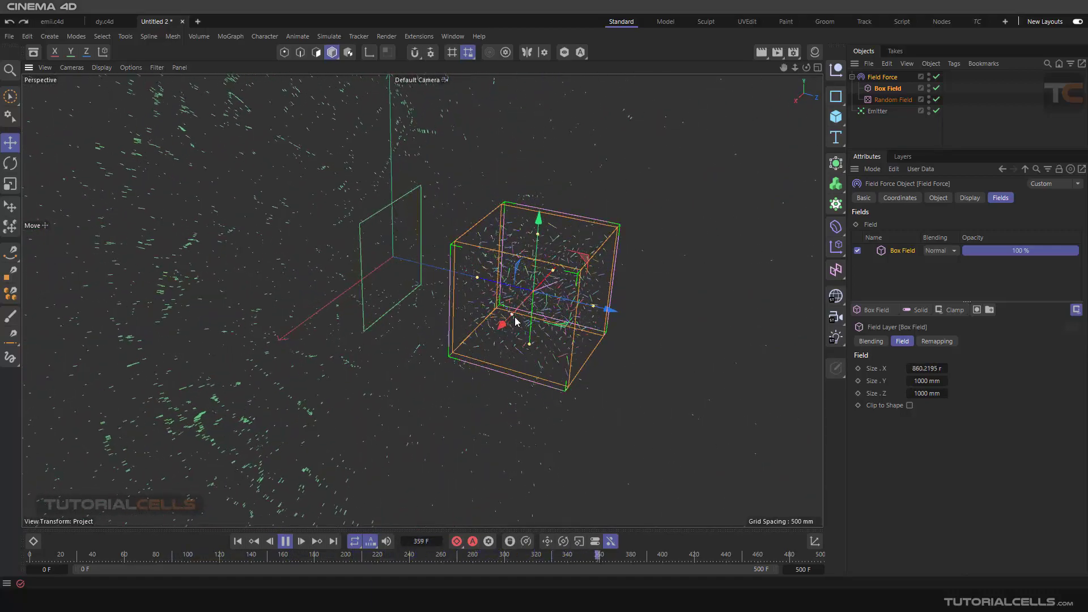
pyautogui.hotkey('ctrl', 'z')
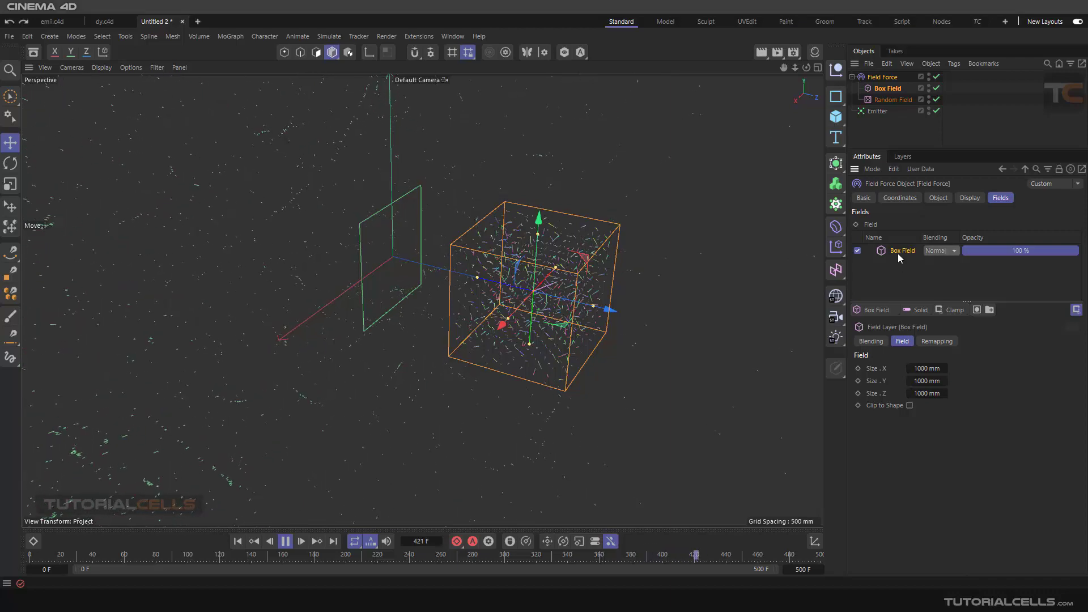
pyautogui.click(285, 541)
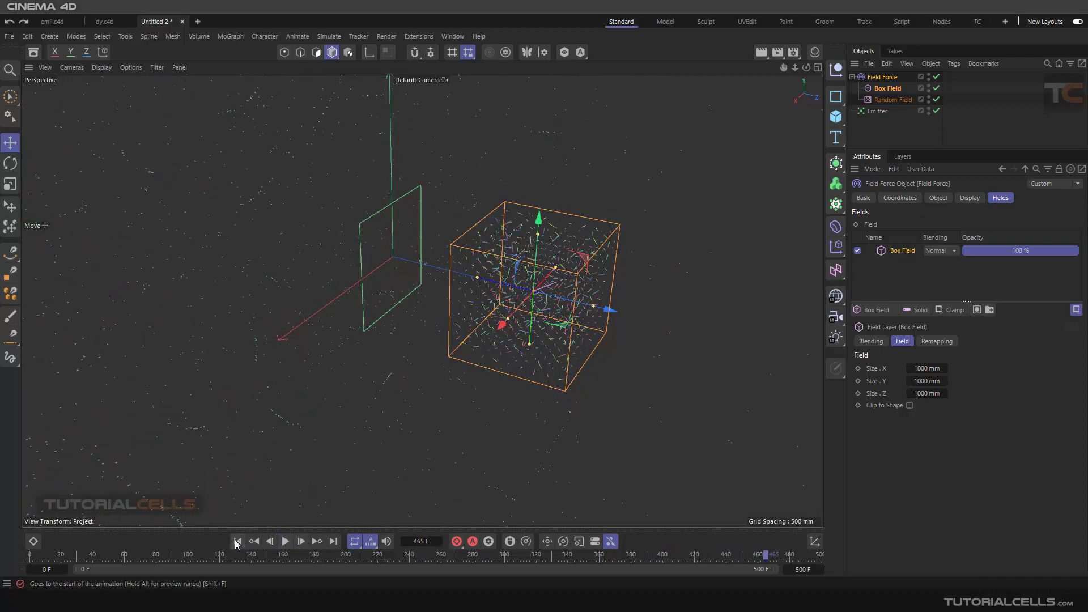
# - Set the Box Field's remapping Inner Offset to 19%
pyautogui.click(887, 89)
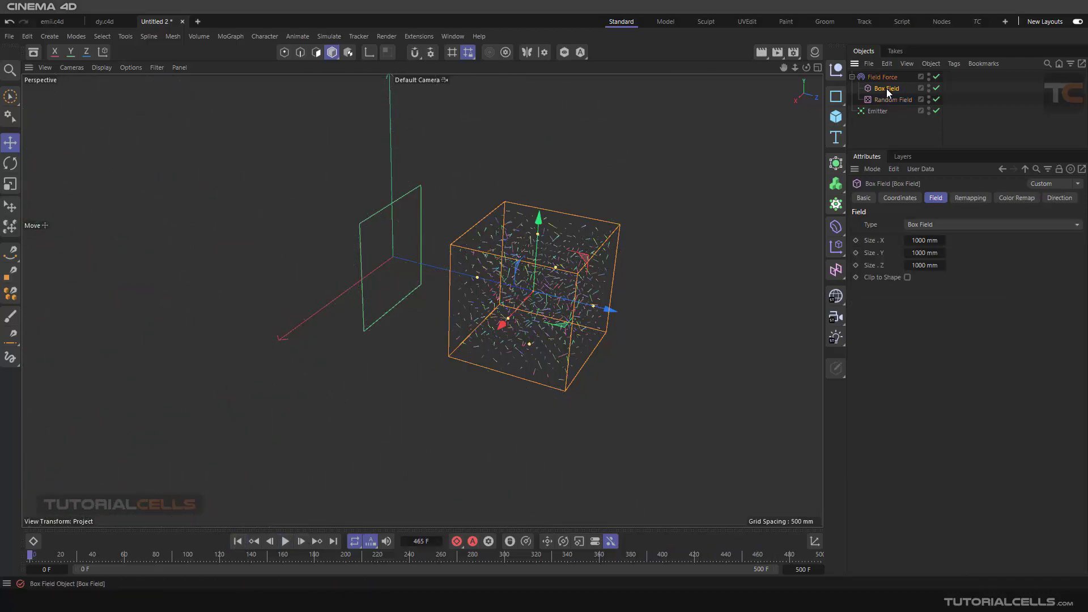
pyautogui.click(982, 199)
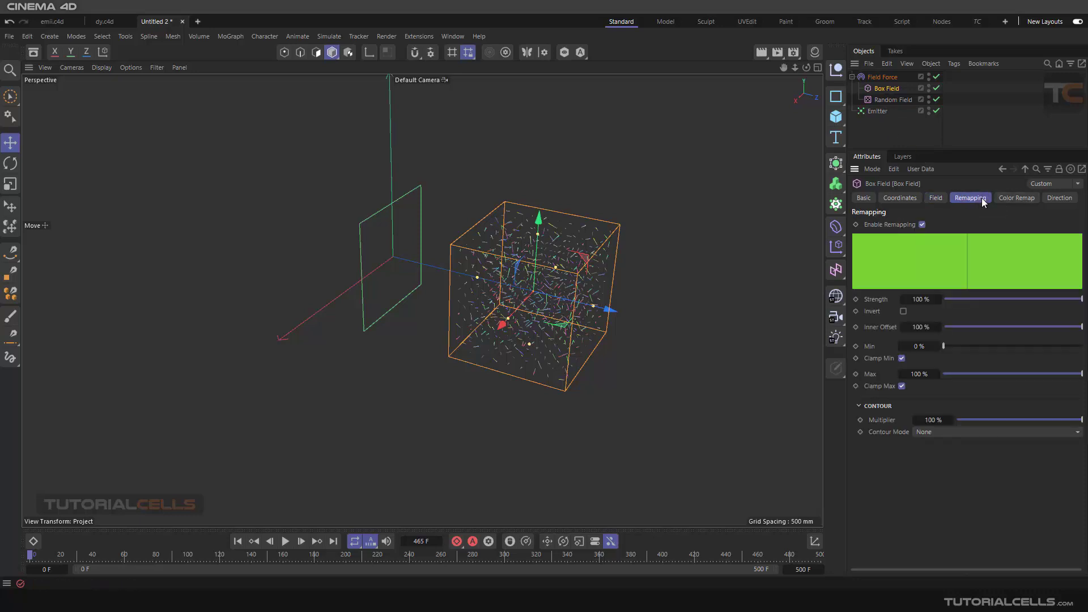
pyautogui.moveTo(1018, 327); pyautogui.dragTo(994, 327)
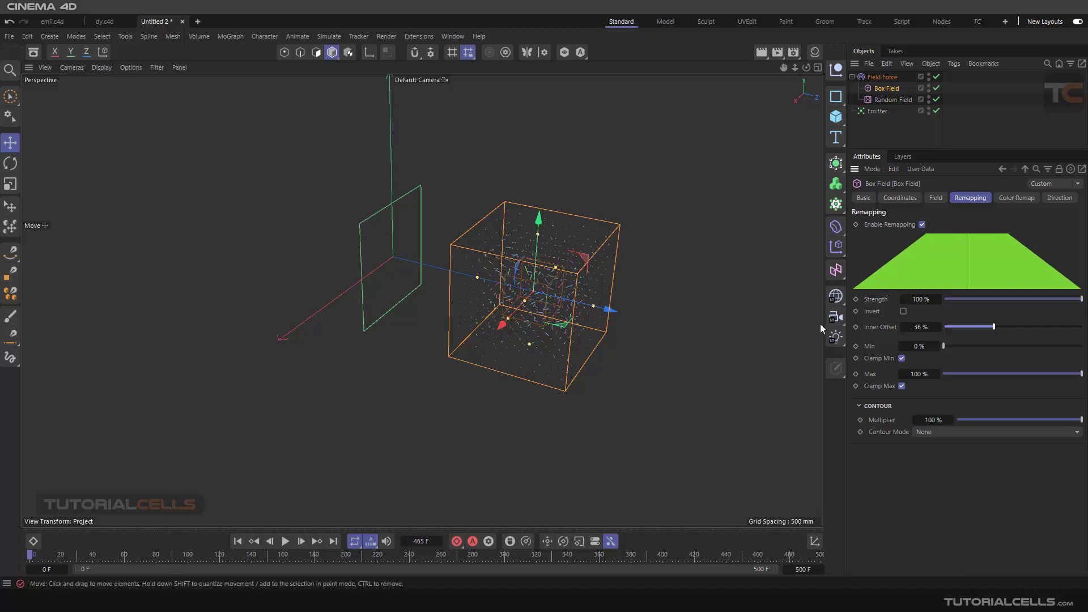
pyautogui.moveTo(994, 327); pyautogui.dragTo(972, 325)
pyautogui.scroll(2, 640, 305)
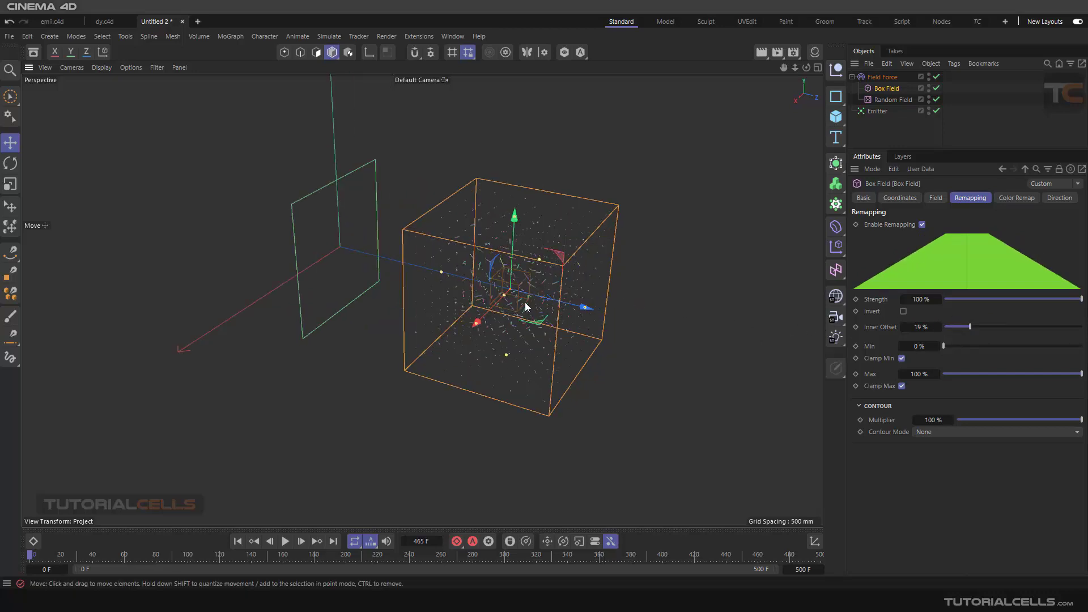
pyautogui.keyDown('alt'); pyautogui.moveTo(524, 294); pyautogui.dragTo(535, 284); pyautogui.keyUp('alt')
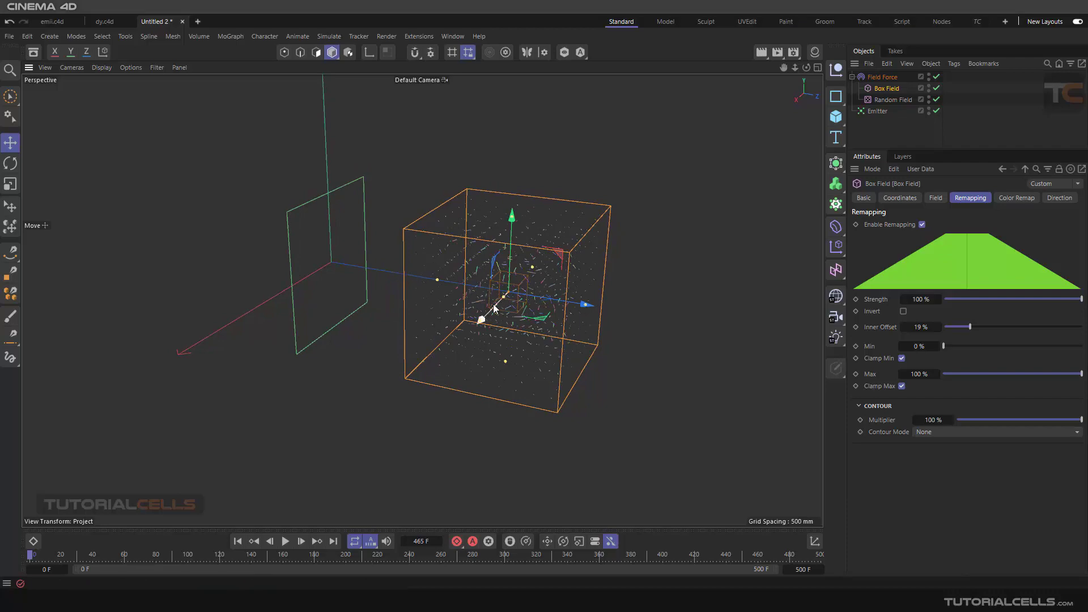
# - Play the simulation and examine how the particle stream behaves as it passes through the softened Box Field
pyautogui.click(285, 541)
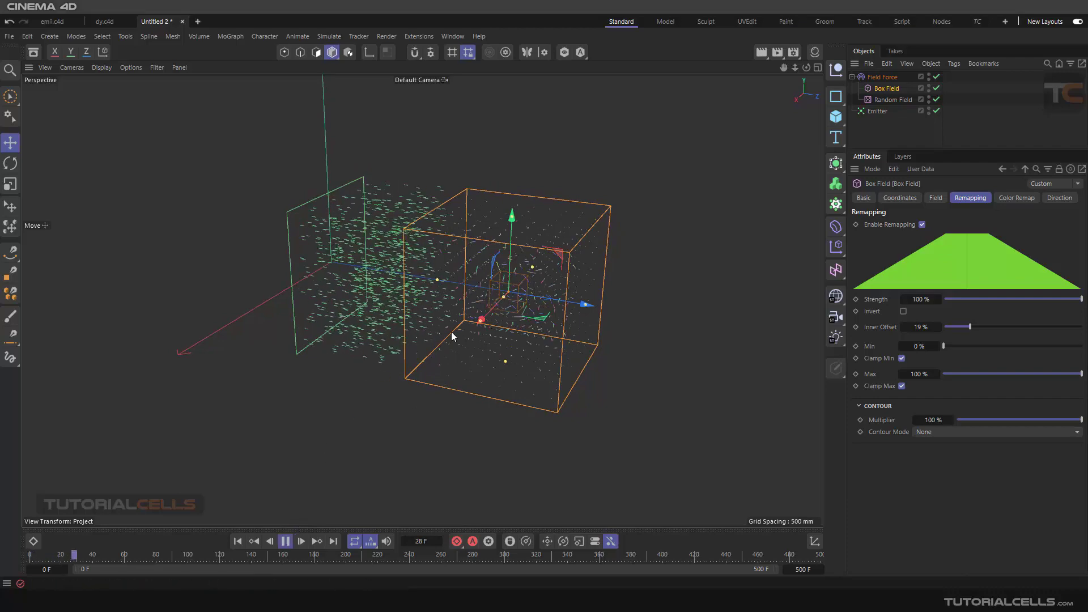
pyautogui.keyDown('alt'); pyautogui.moveTo(452, 334); pyautogui.dragTo(513, 317); pyautogui.keyUp('alt')
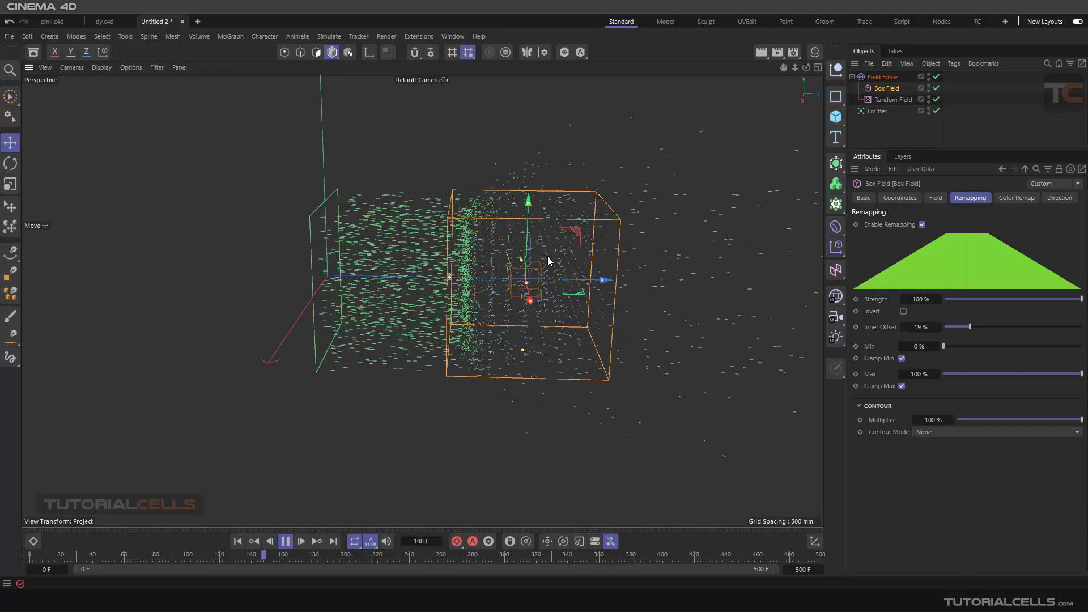
pyautogui.keyDown('alt'); pyautogui.moveTo(548, 261); pyautogui.dragTo(475, 277); pyautogui.keyUp('alt')
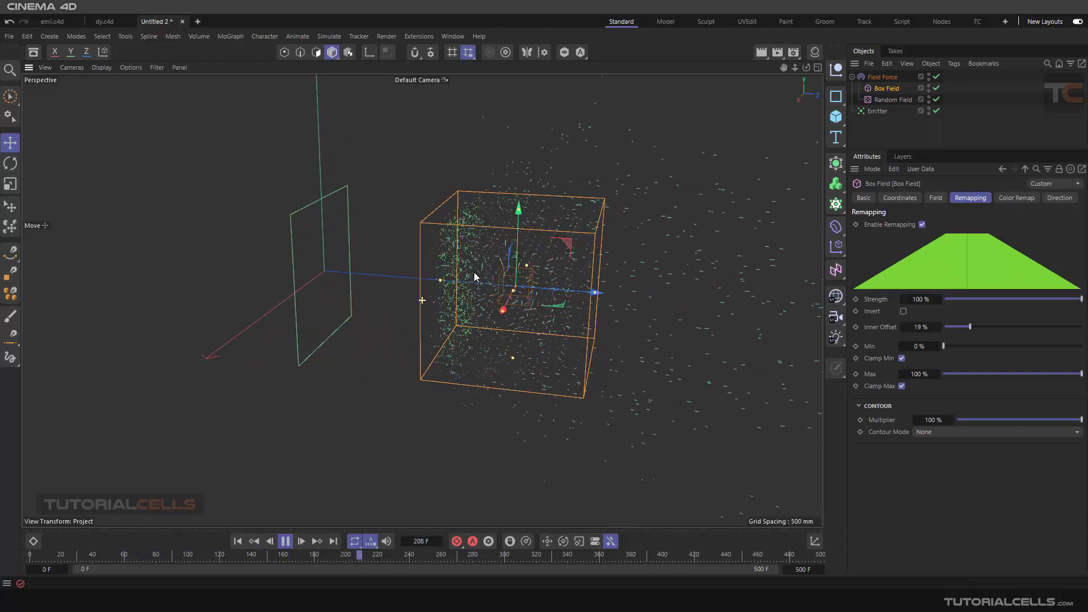
pyautogui.click(288, 543)
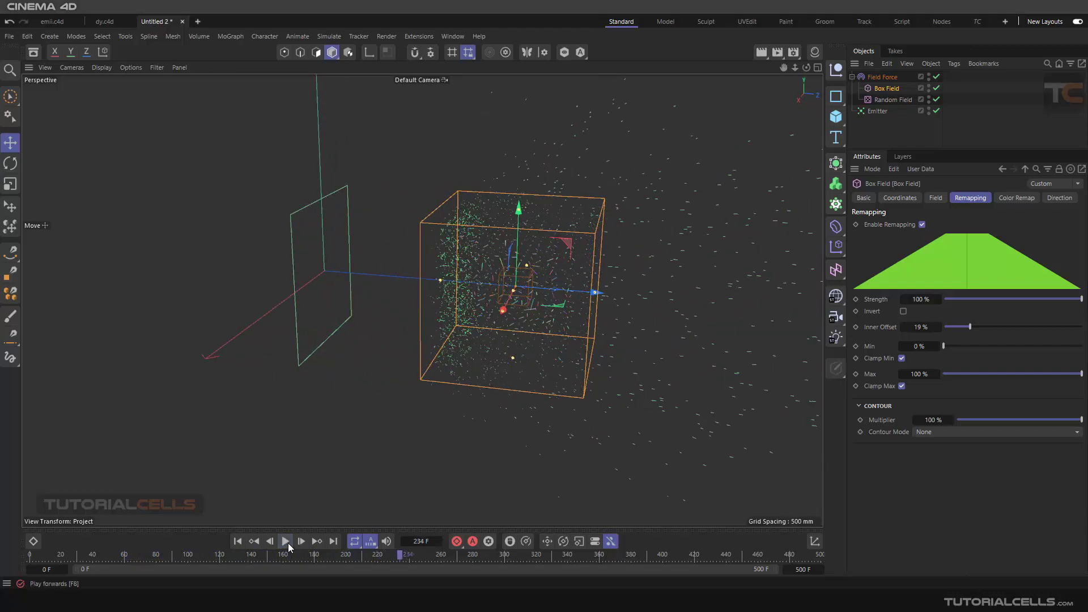
# - Delete the Box Field and the Random Field from the Field Force and return to frame 0
pyautogui.click(881, 79)
pyautogui.click(938, 198)
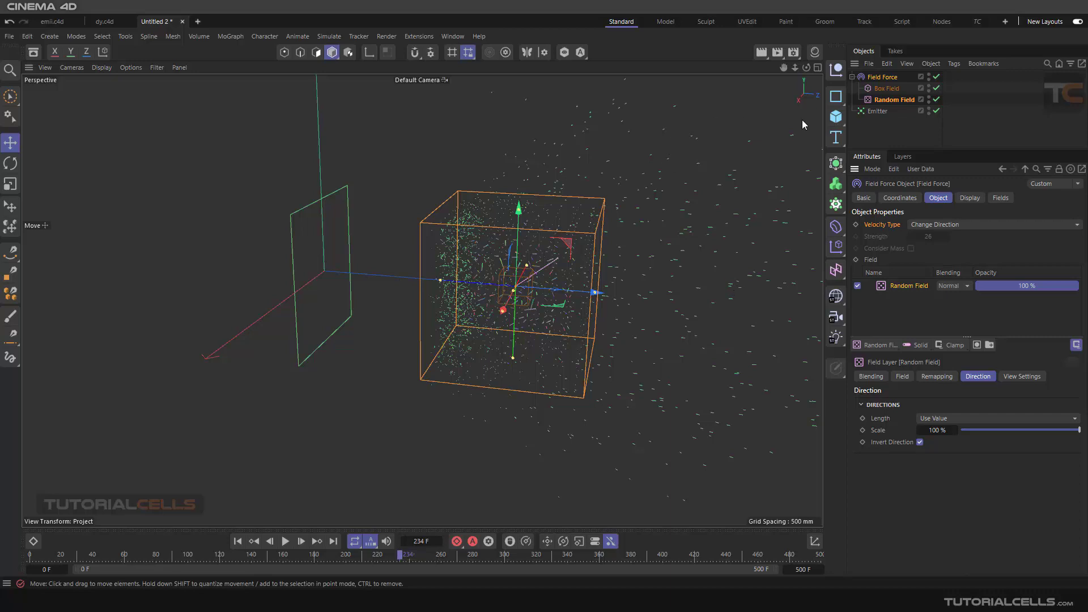
pyautogui.click(880, 100)
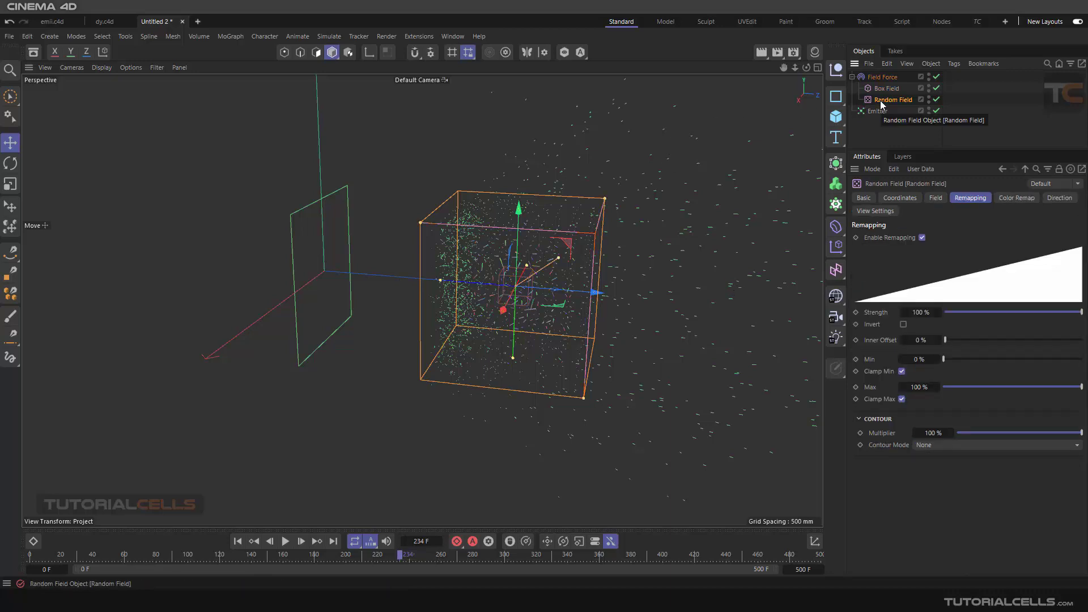
pyautogui.keyDown('shift'); pyautogui.click(880, 92); pyautogui.keyUp('shift')
pyautogui.press('Delete')
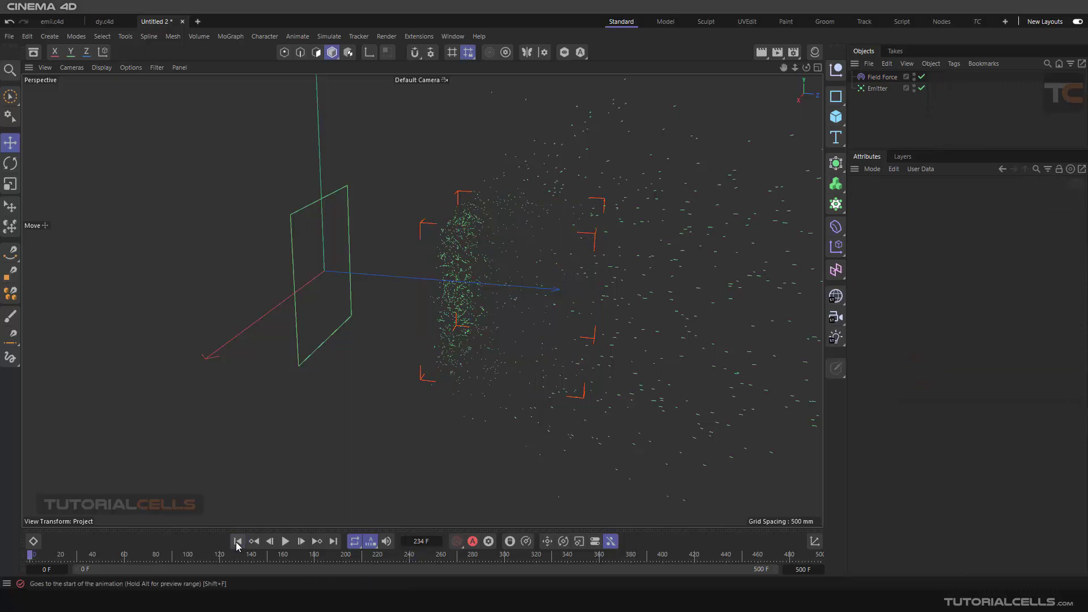
pyautogui.click(237, 543)
pyautogui.keyDown('alt'); pyautogui.moveTo(444, 350); pyautogui.dragTo(536, 347); pyautogui.keyUp('alt')
# - Add a Linear Field to the Field Force as its direction field
pyautogui.click(880, 78)
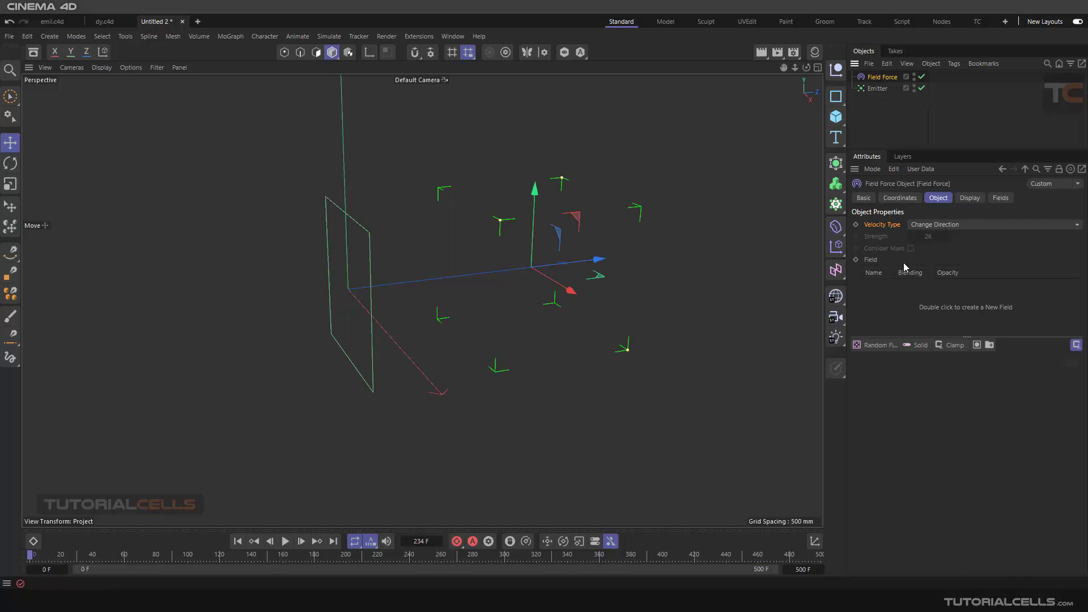
pyautogui.click(879, 344)
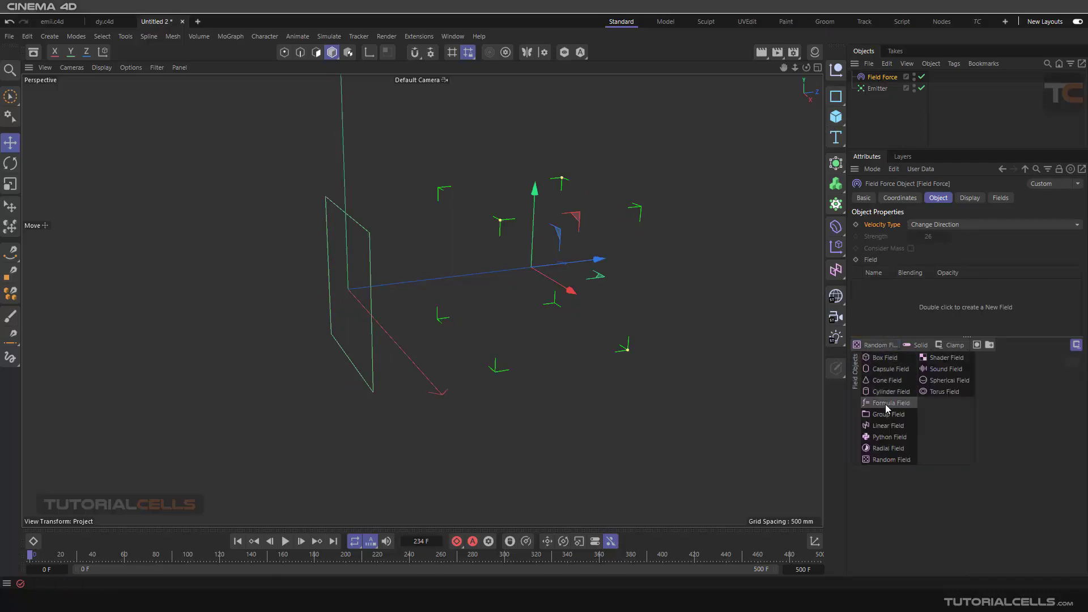
pyautogui.click(888, 426)
pyautogui.keyDown('alt'); pyautogui.moveTo(625, 312); pyautogui.dragTo(543, 284); pyautogui.keyUp('alt')
pyautogui.scroll(3, 430, 220)
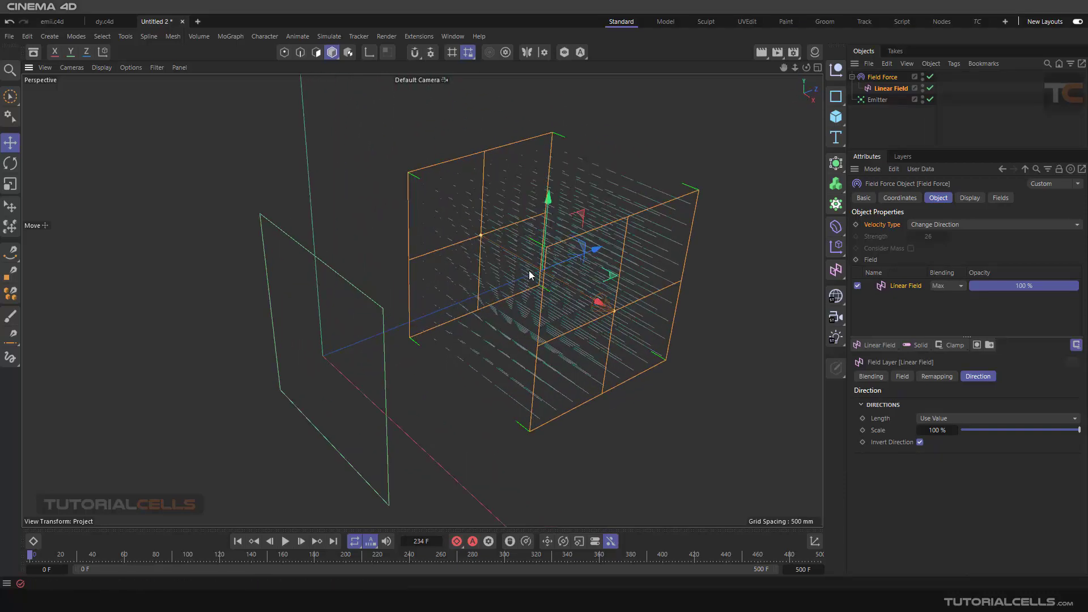
# - Play the simulation to check how the Linear Field's direction vectors steer the emitted particles
pyautogui.click(286, 539)
pyautogui.scroll(-3, 470, 302)
pyautogui.keyDown('alt'); pyautogui.moveTo(501, 294); pyautogui.dragTo(477, 279); pyautogui.keyUp('alt')
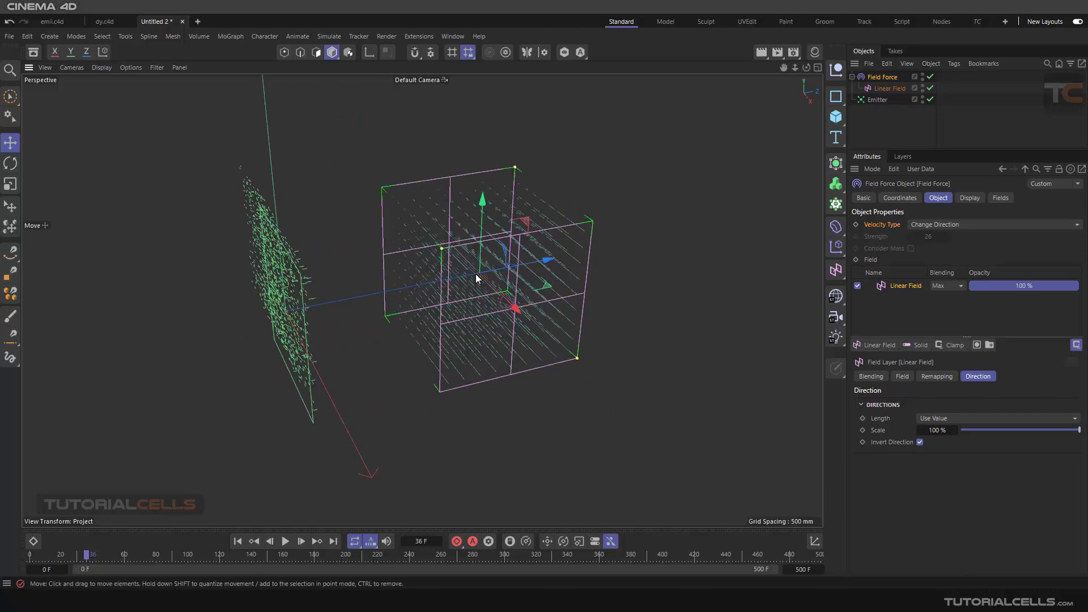
pyautogui.click(284, 542)
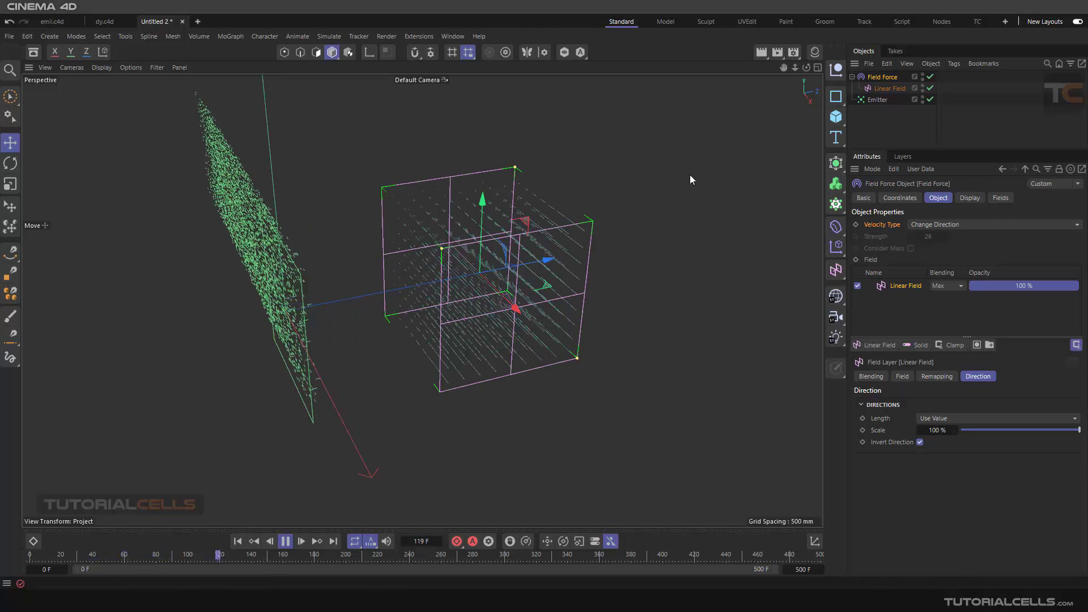
# - Try rotating the Linear Field about its vertical axis and undo the rotation
pyautogui.click(880, 91)
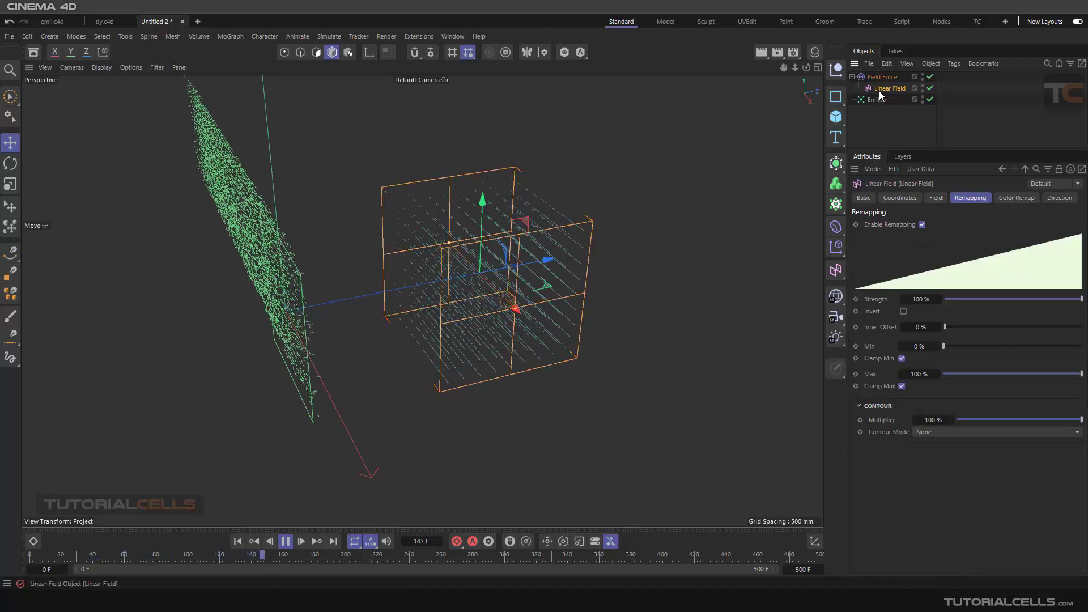
pyautogui.click(10, 163)
pyautogui.moveTo(466, 303); pyautogui.dragTo(508, 290)
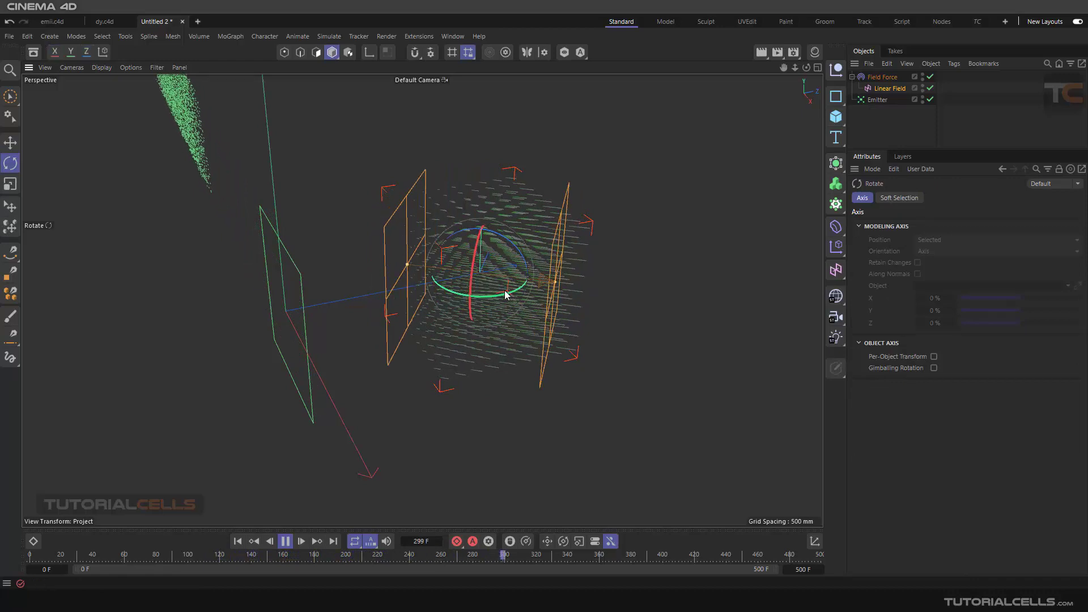
pyautogui.hotkey('ctrl', 'z')
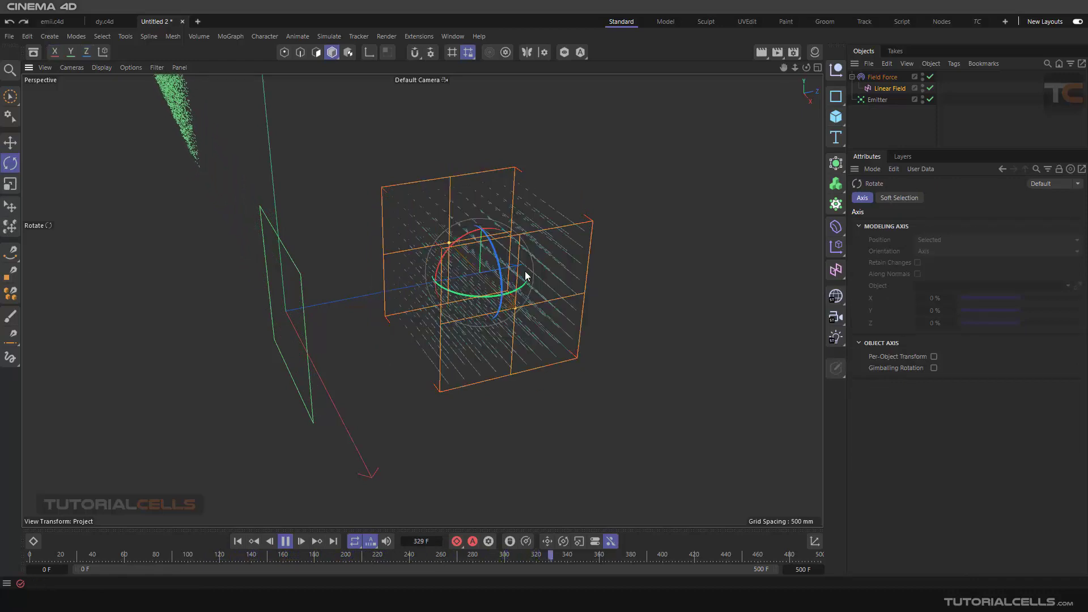
# - Replay the simulation with the Field Force selected and examine the redirected particle stream from several angles
pyautogui.click(878, 77)
pyautogui.moveTo(480, 300); pyautogui.dragTo(454, 309)
pyautogui.scroll(3, 453, 305)
pyautogui.keyDown('alt'); pyautogui.moveTo(513, 293); pyautogui.dragTo(473, 277); pyautogui.keyUp('alt')
pyautogui.scroll(-5, 258, 376)
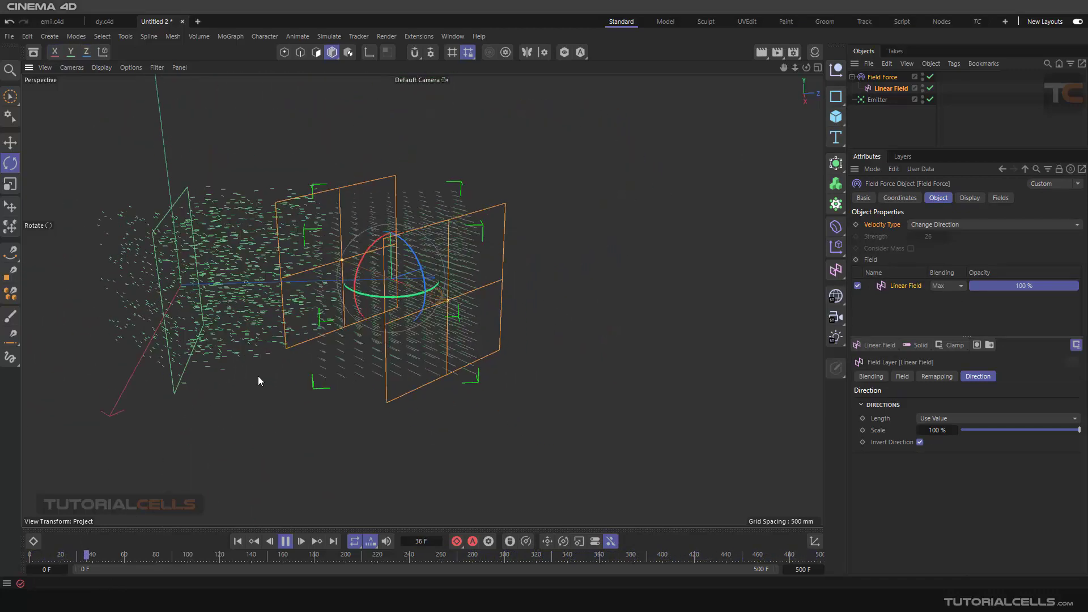
pyautogui.keyDown('alt'); pyautogui.moveTo(423, 300); pyautogui.dragTo(344, 364); pyautogui.keyUp('alt')
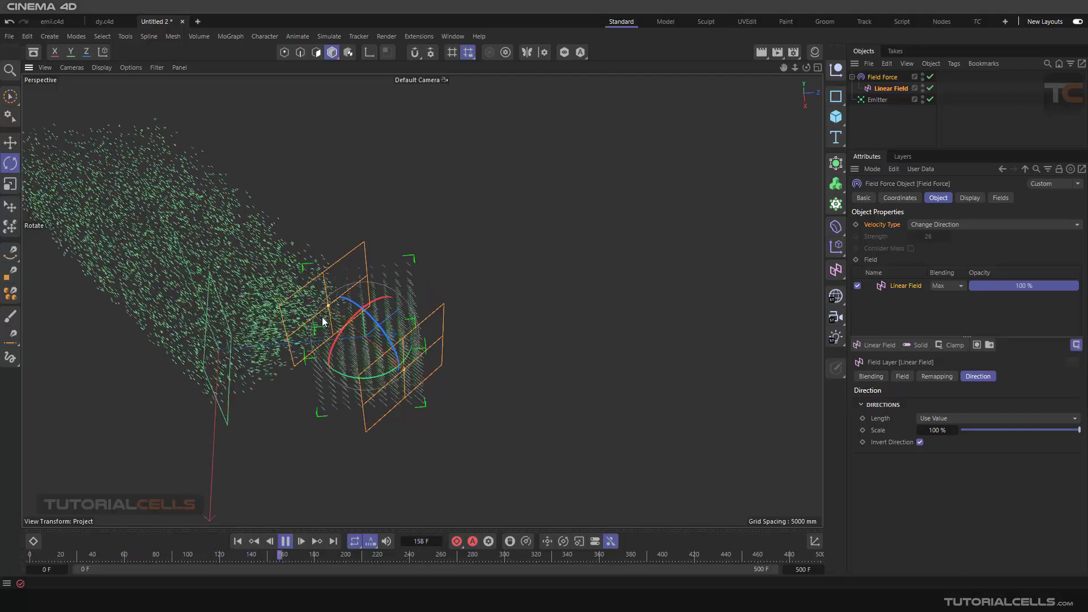
pyautogui.moveTo(347, 381); pyautogui.dragTo(298, 358)
pyautogui.keyDown('alt'); pyautogui.moveTo(330, 362); pyautogui.dragTo(451, 346, button='middle'); pyautogui.keyUp('alt')
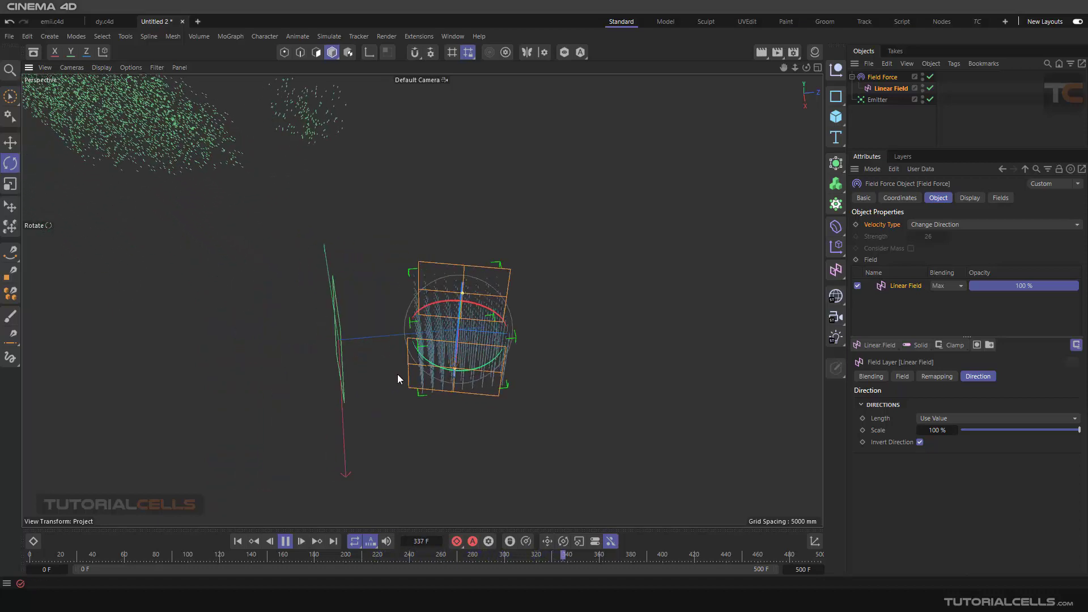
pyautogui.keyDown('alt'); pyautogui.moveTo(397, 374); pyautogui.dragTo(454, 365); pyautogui.keyUp('alt')
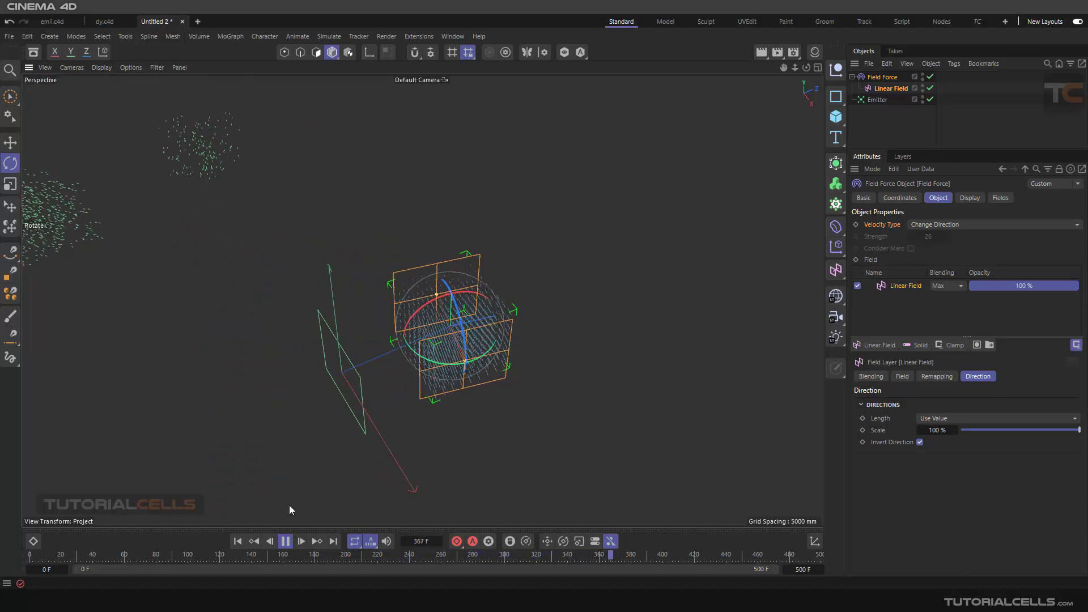
# - Return to frame 0, delete the Linear Field and select the Field Force
pyautogui.click(238, 541)
pyautogui.click(887, 91)
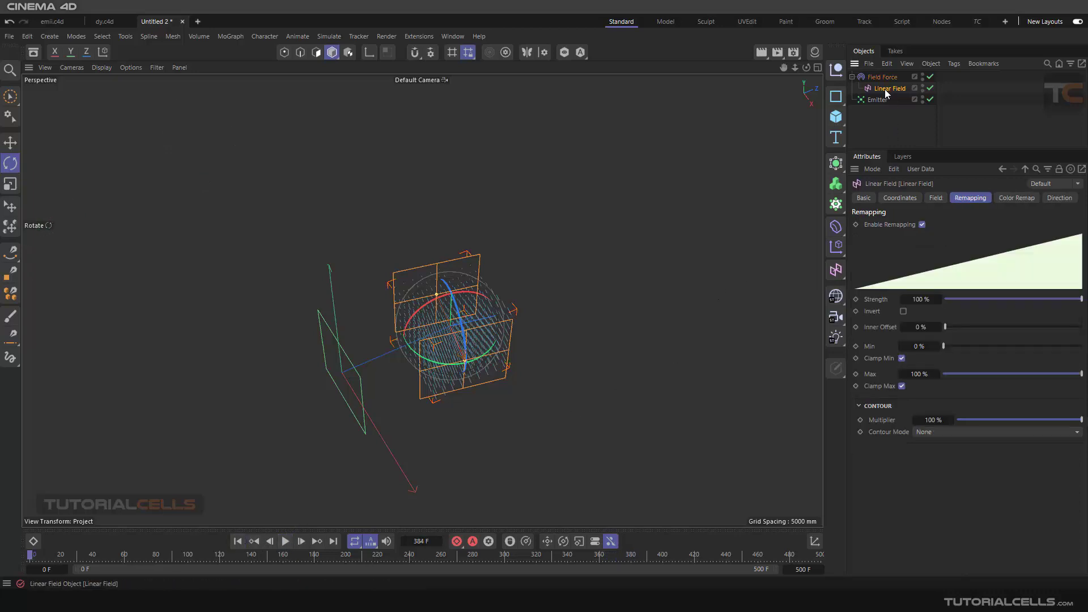
pyautogui.press('Delete')
pyautogui.click(883, 79)
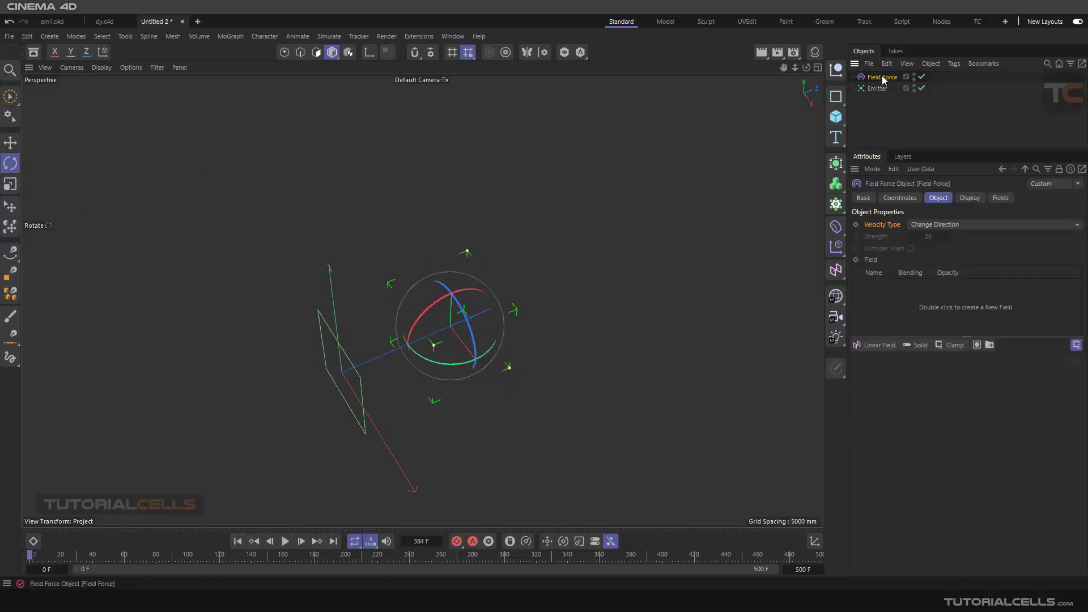
# - Check the Field Force's velocity types without changing the setting and delete the Field Force object
pyautogui.click(928, 225)
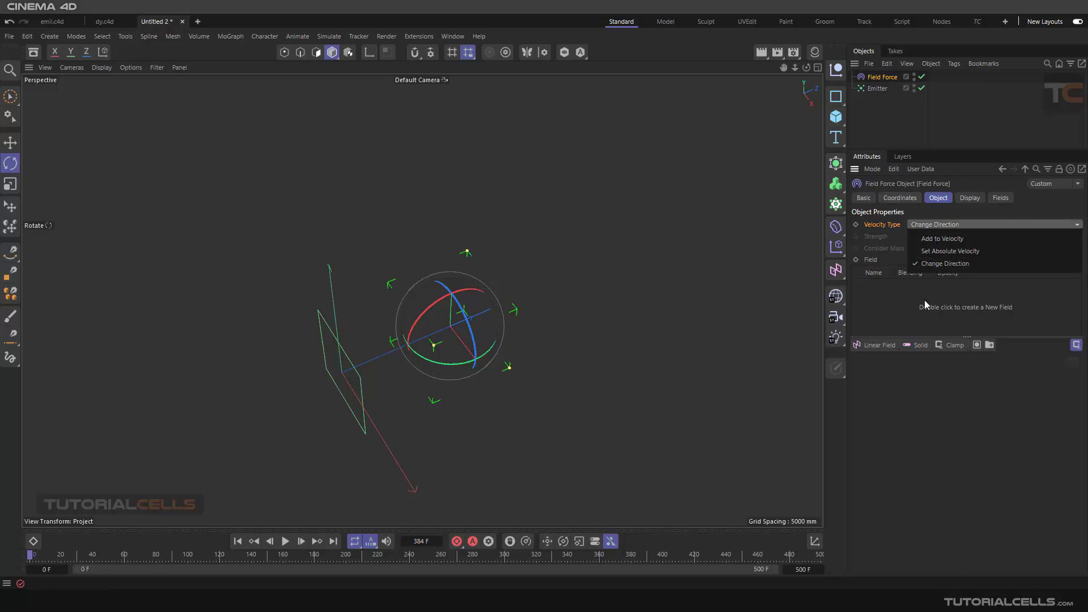
pyautogui.click(912, 319)
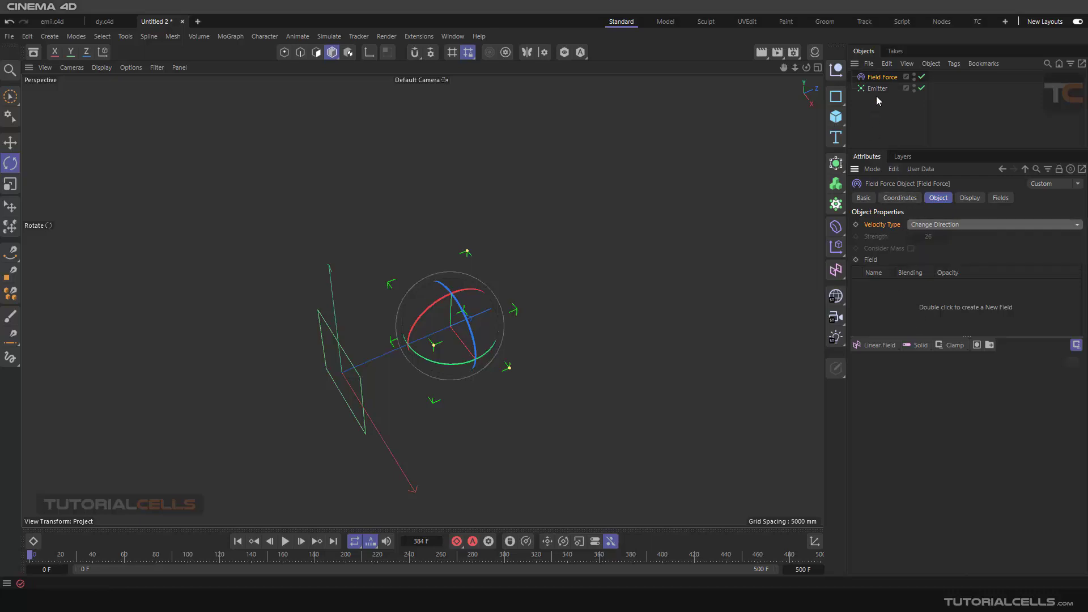
pyautogui.click(880, 77)
pyautogui.press('Delete')
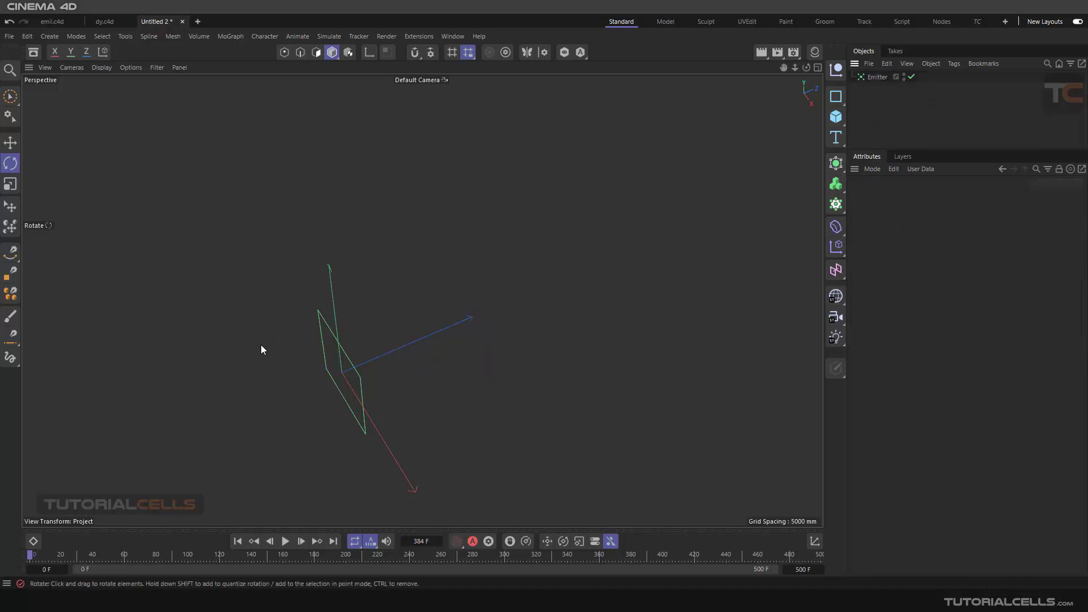
# - Add a new Field Force to the scene and set its display box Z size to 0 mm
pyautogui.keyDown('alt'); pyautogui.moveTo(261, 349); pyautogui.dragTo(440, 286); pyautogui.keyUp('alt')
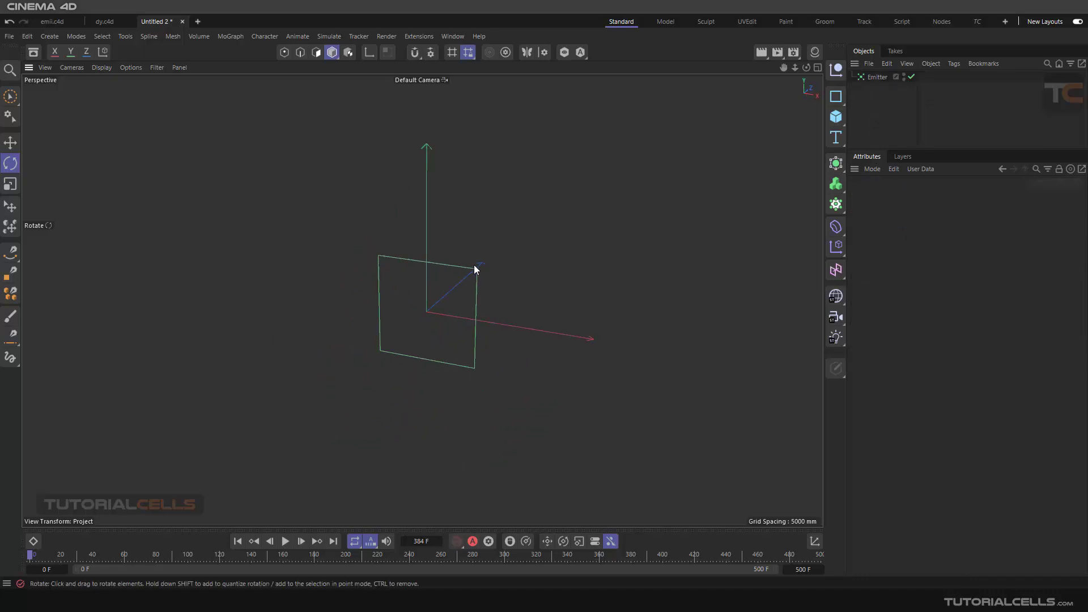
pyautogui.click(328, 36)
pyautogui.moveTo(344, 61)
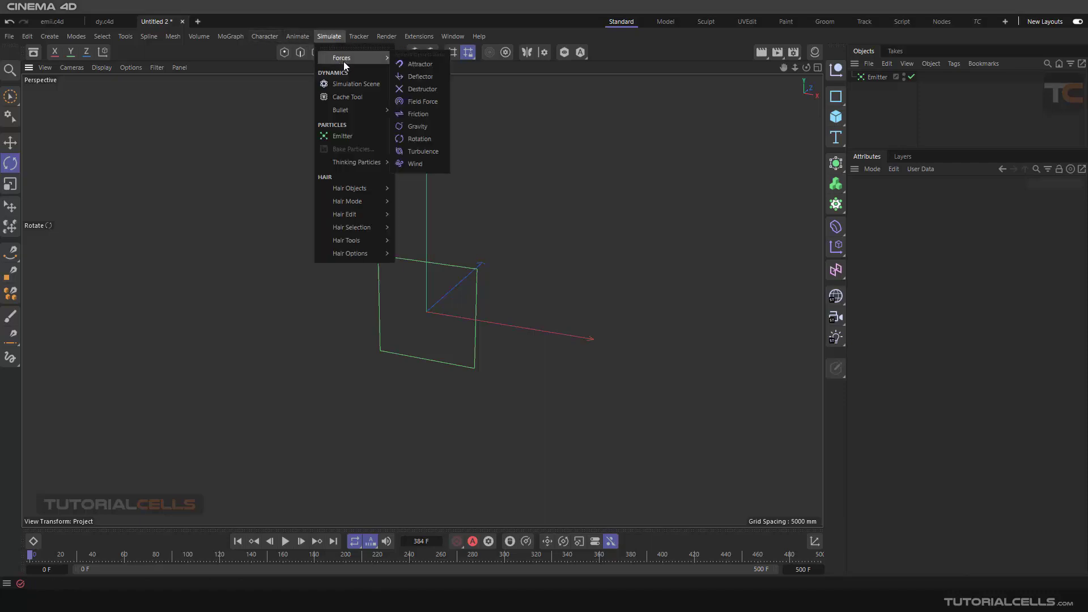
pyautogui.click(431, 104)
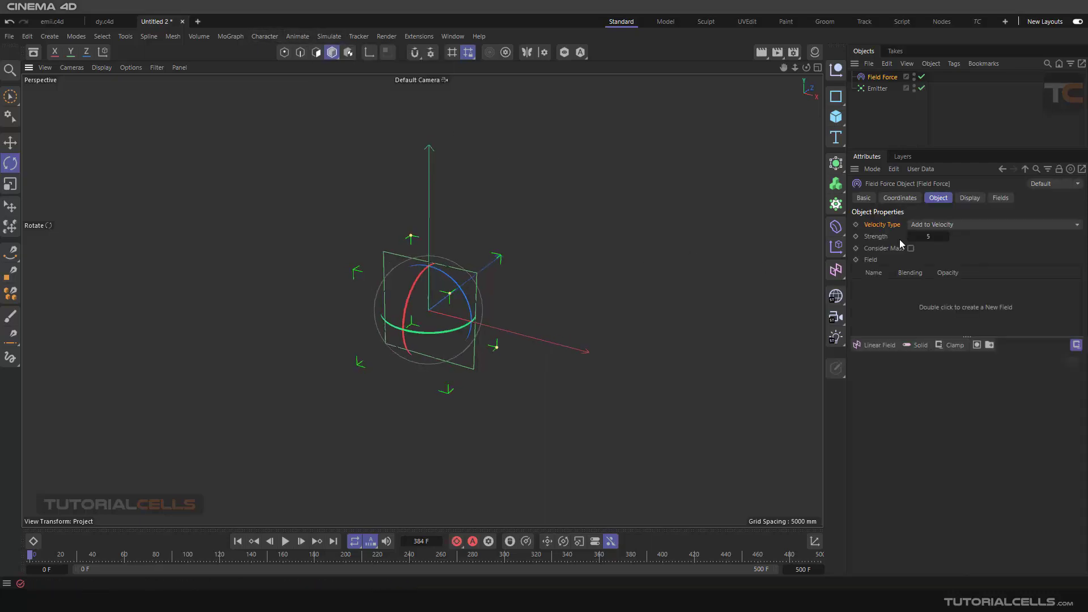
pyautogui.click(971, 197)
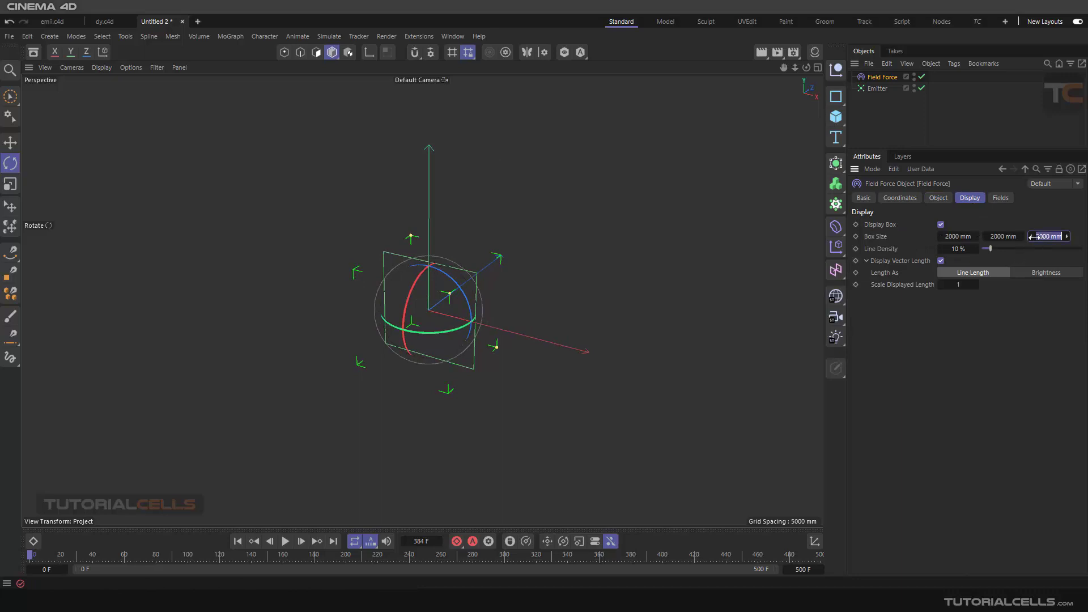
pyautogui.scroll(5, 423, 282)
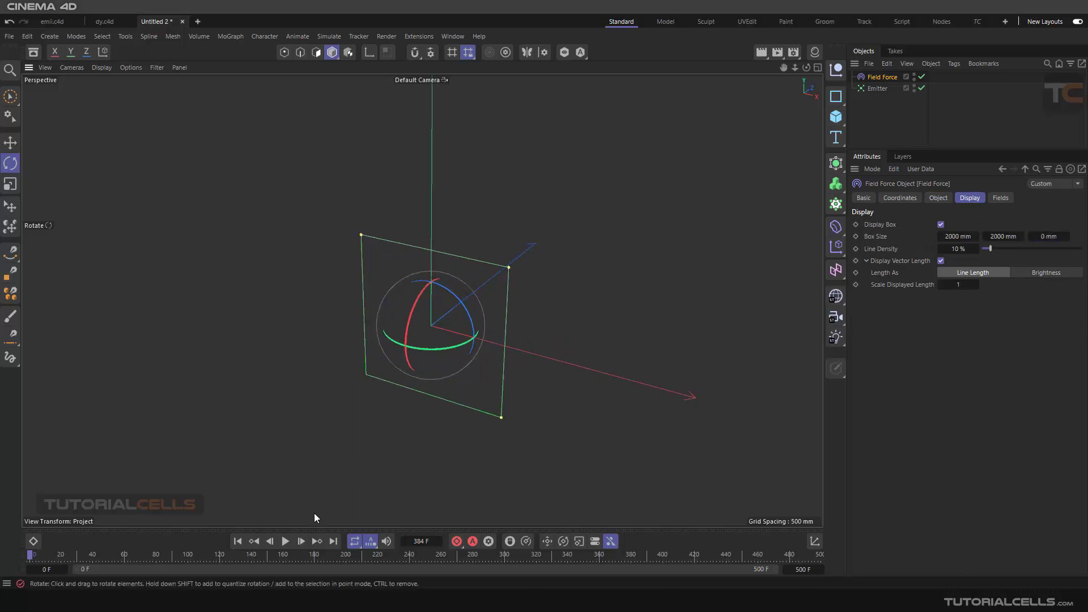
# - Play the emission briefly and set the Emitter's particle speed to 0 mm
pyautogui.click(285, 541)
pyautogui.click(287, 542)
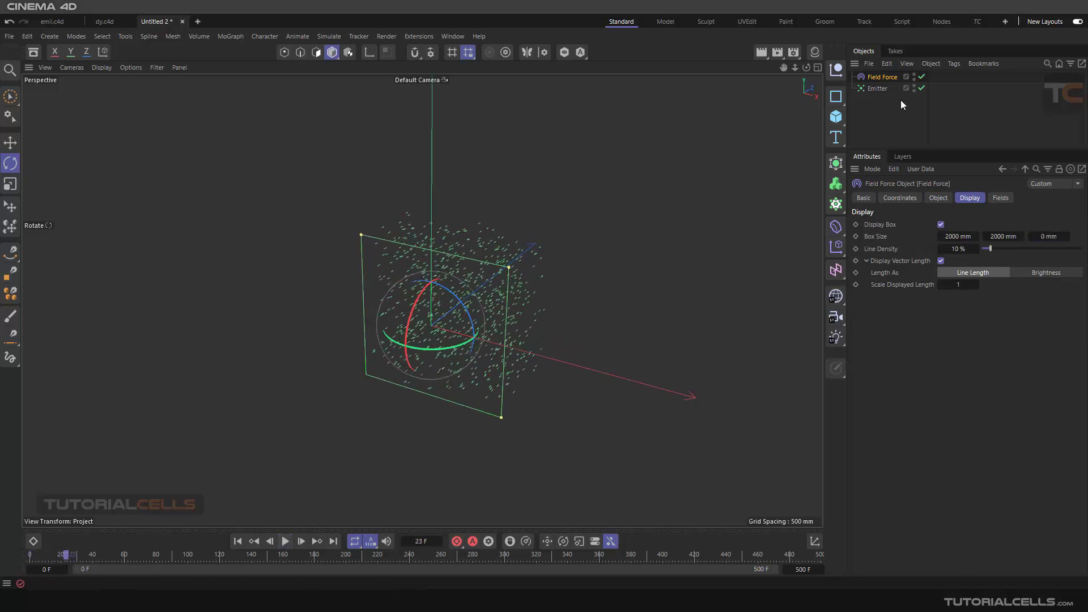
pyautogui.click(878, 89)
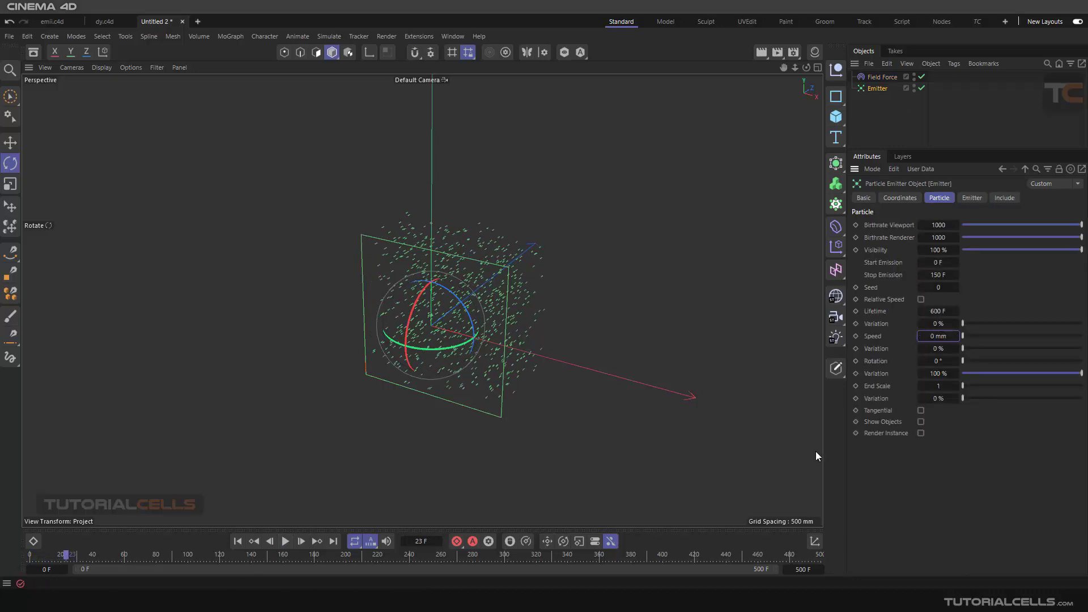
# - Replay the simulation from the start, examine the particles within the emitter's plane and return to frame 0
pyautogui.click(238, 541)
pyautogui.click(285, 541)
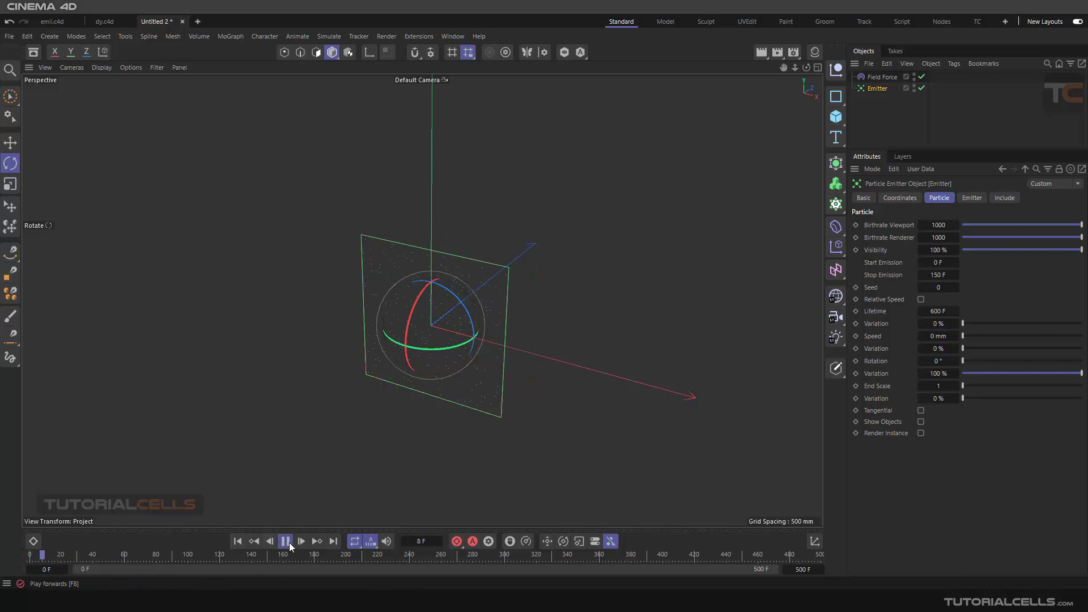
pyautogui.scroll(4, 488, 308)
pyautogui.moveTo(488, 309)
pyautogui.keyDown('alt'); pyautogui.mouseDown()
pyautogui.moveTo(447, 299)
pyautogui.moveTo(474, 294)
pyautogui.mouseUp(); pyautogui.keyUp('alt')
pyautogui.keyDown('alt'); pyautogui.moveTo(474, 294); pyautogui.dragTo(526, 265, button='middle'); pyautogui.keyUp('alt')
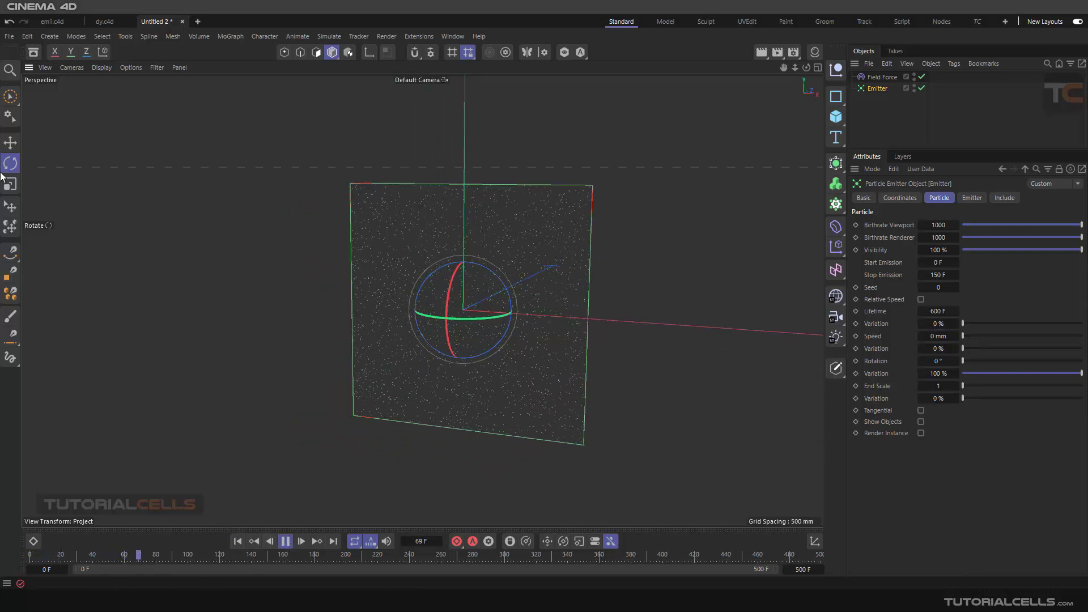
pyautogui.click(11, 142)
pyautogui.click(334, 255)
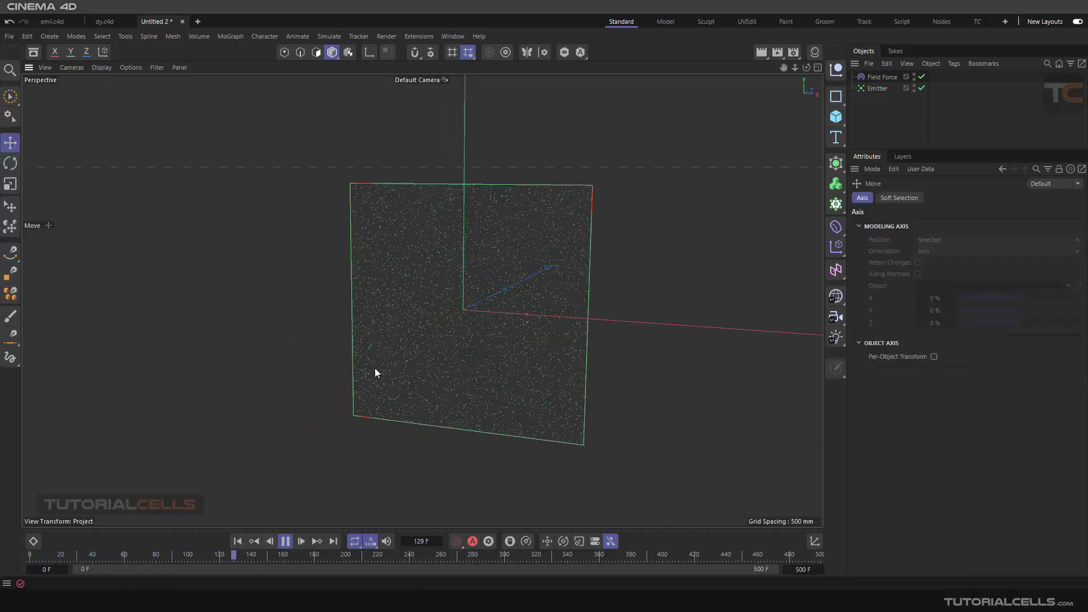
pyautogui.click(237, 541)
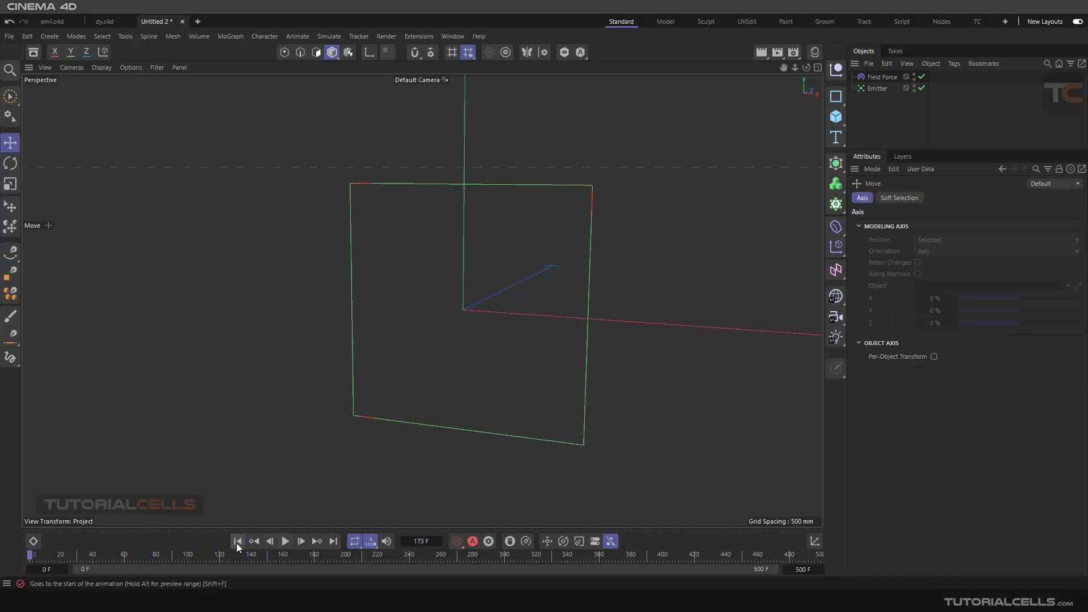
# - Add a Cube primitive and scale it down uniformly to about 746 mm per side
pyautogui.click(867, 77)
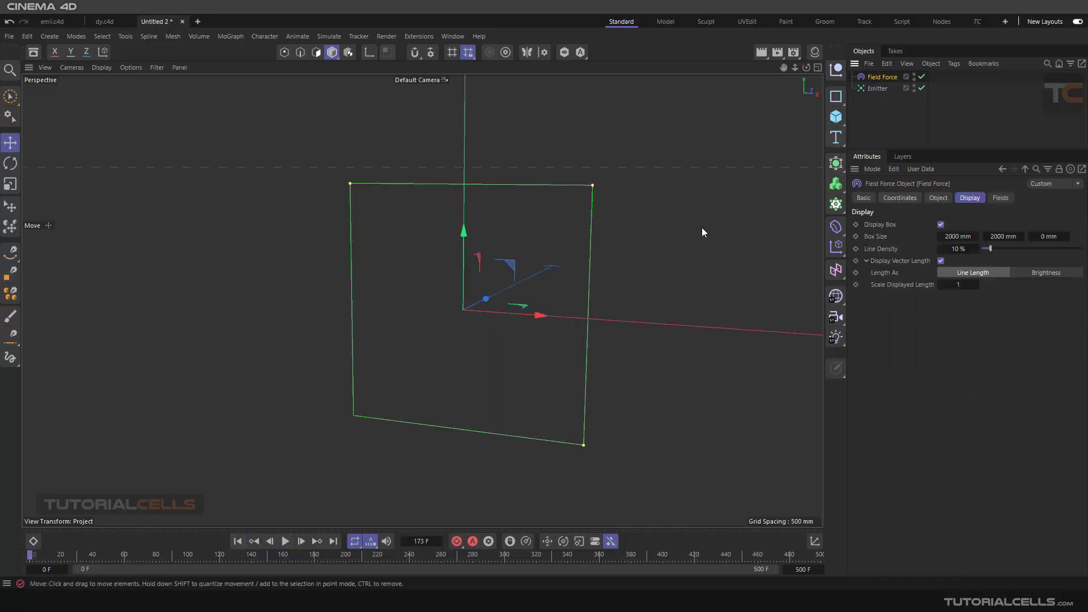
pyautogui.click(937, 198)
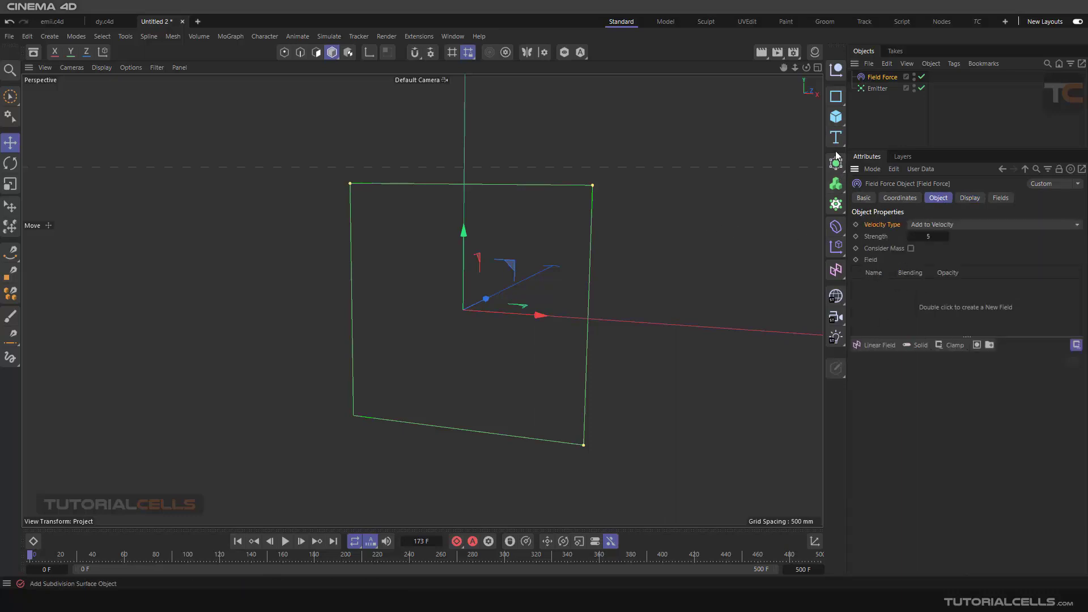
pyautogui.click(833, 118)
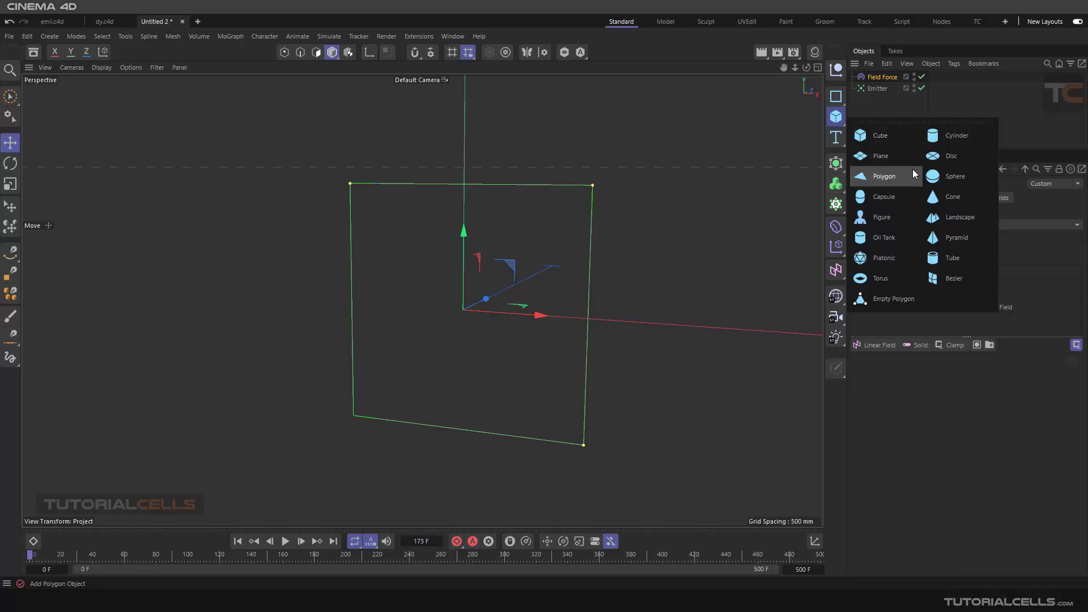
pyautogui.click(870, 143)
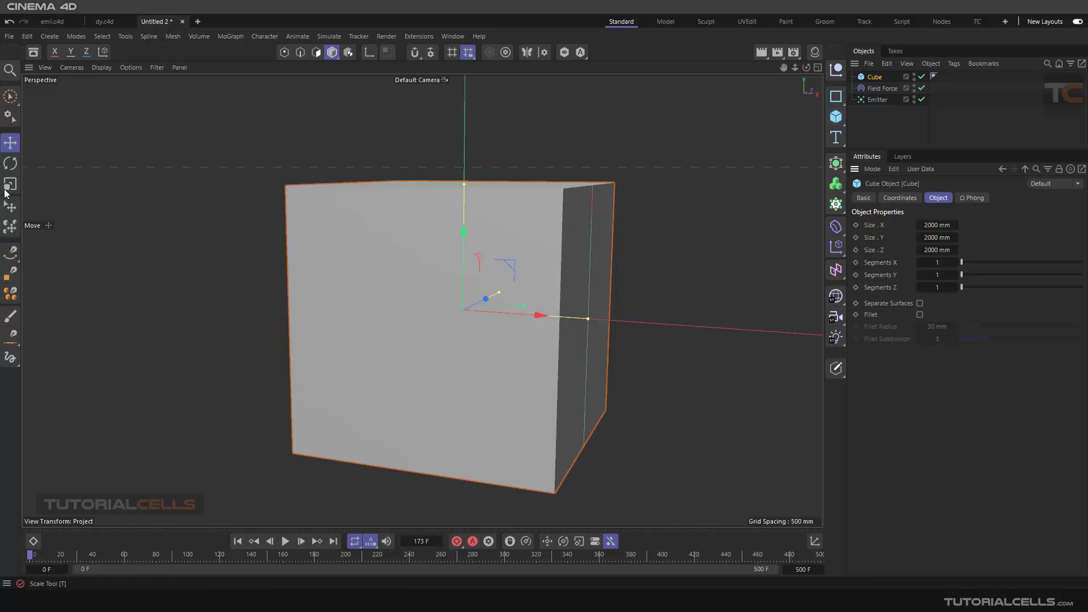
pyautogui.press('t')
pyautogui.moveTo(624, 137); pyautogui.dragTo(403, 256)
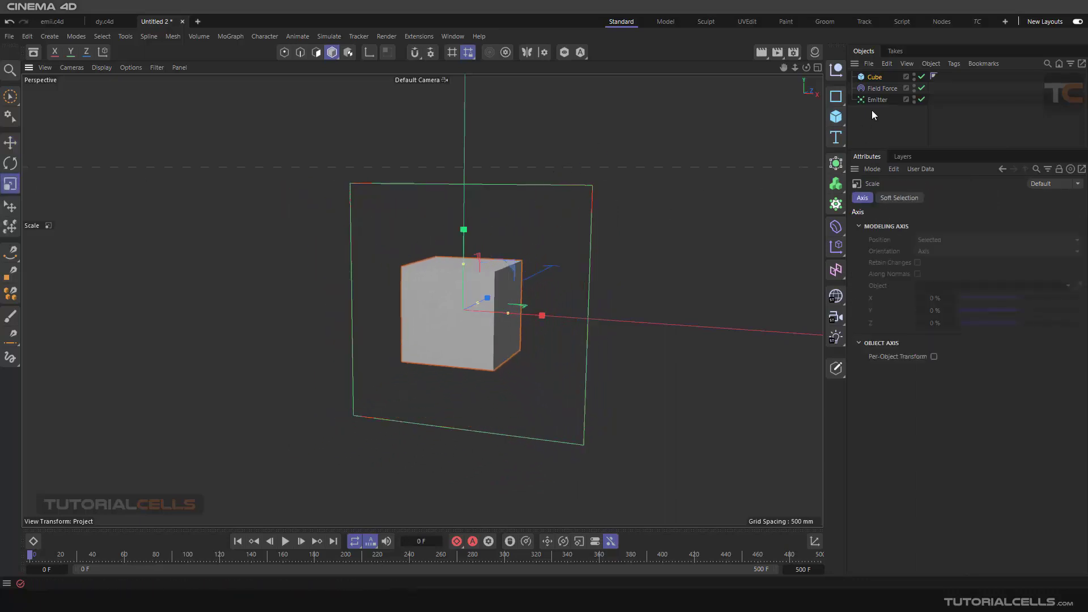
# - Turn on X-Ray display for the Cube so the particles can be seen through it
pyautogui.click(873, 78)
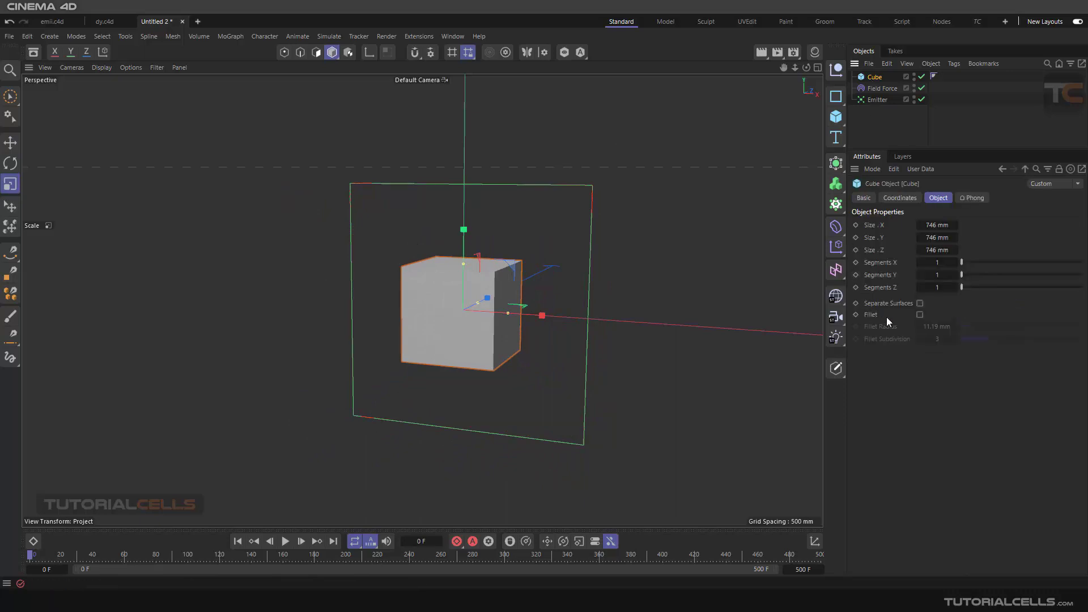
pyautogui.click(864, 199)
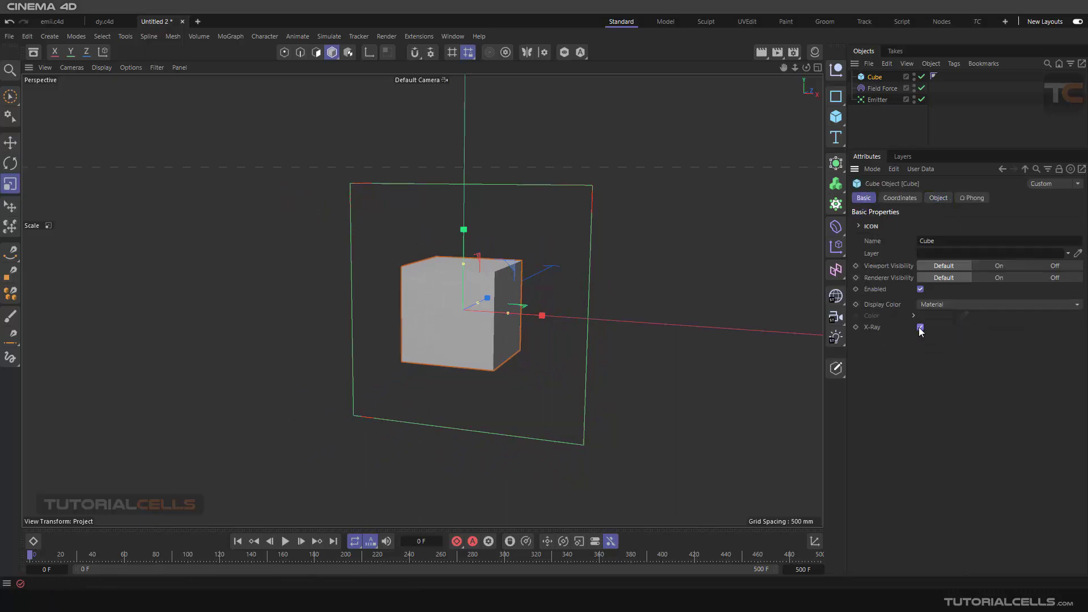
pyautogui.click(921, 327)
pyautogui.scroll(5, 495, 297)
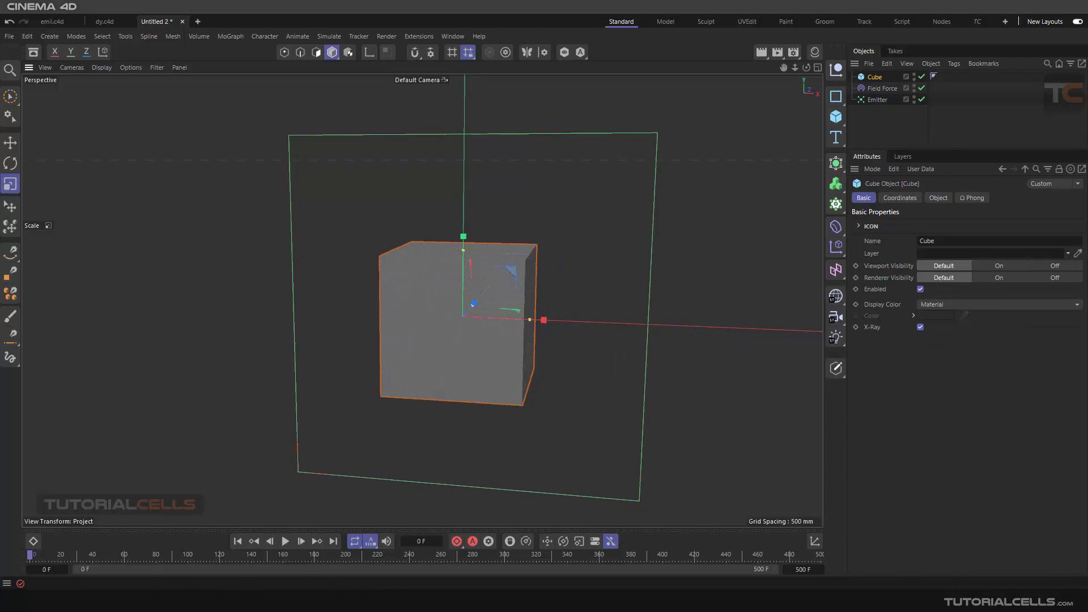
# - Play the simulation and examine the particles around and inside the Cube from several angles
pyautogui.click(282, 543)
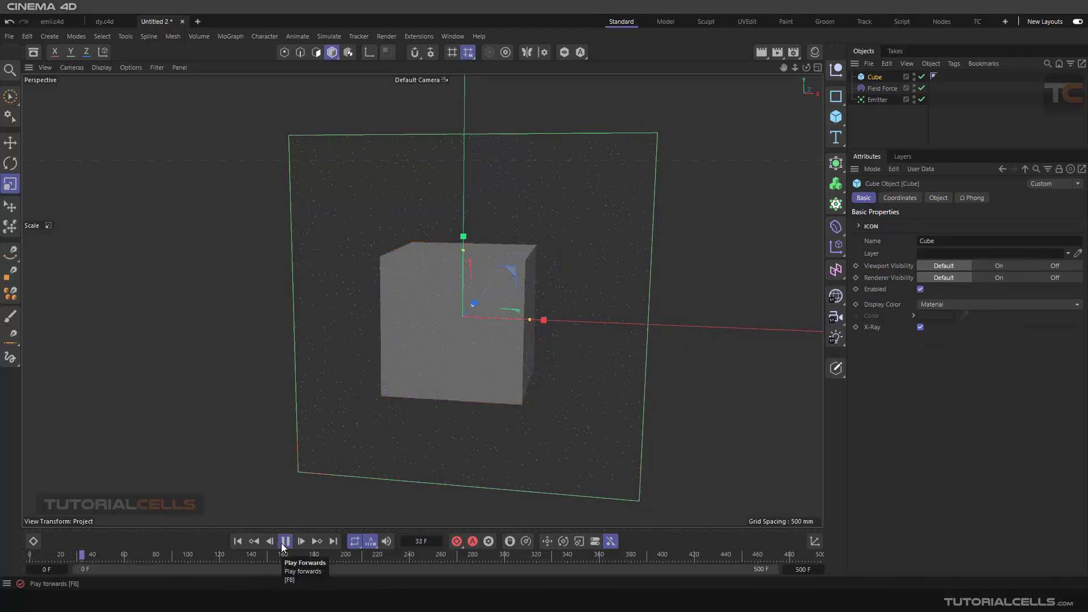
pyautogui.keyDown('alt'); pyautogui.moveTo(471, 321); pyautogui.dragTo(452, 226); pyautogui.keyUp('alt')
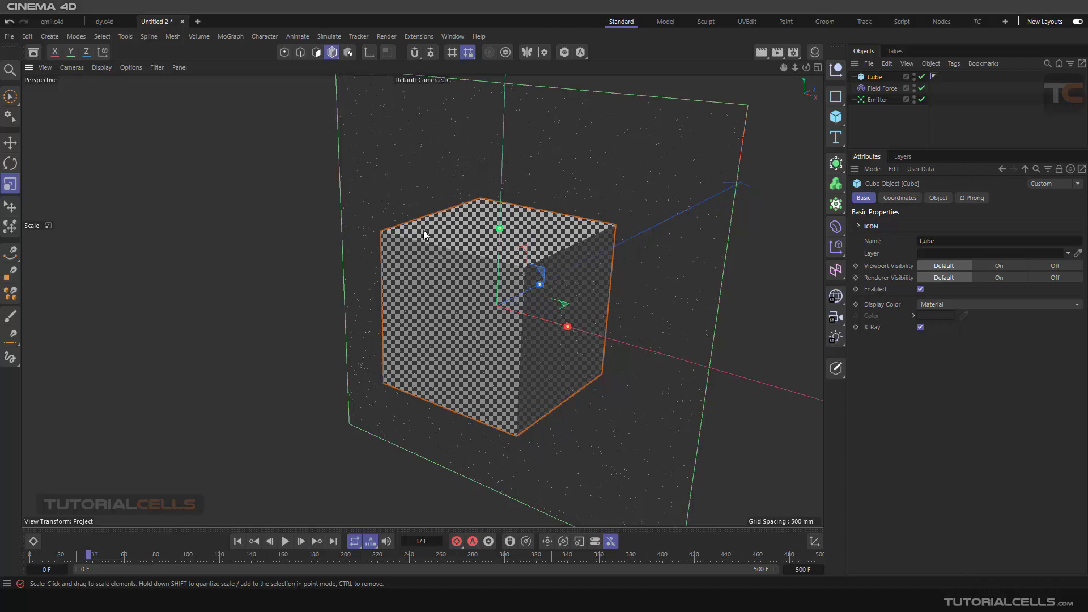
pyautogui.keyDown('alt'); pyautogui.moveTo(423, 230); pyautogui.dragTo(640, 277); pyautogui.keyUp('alt')
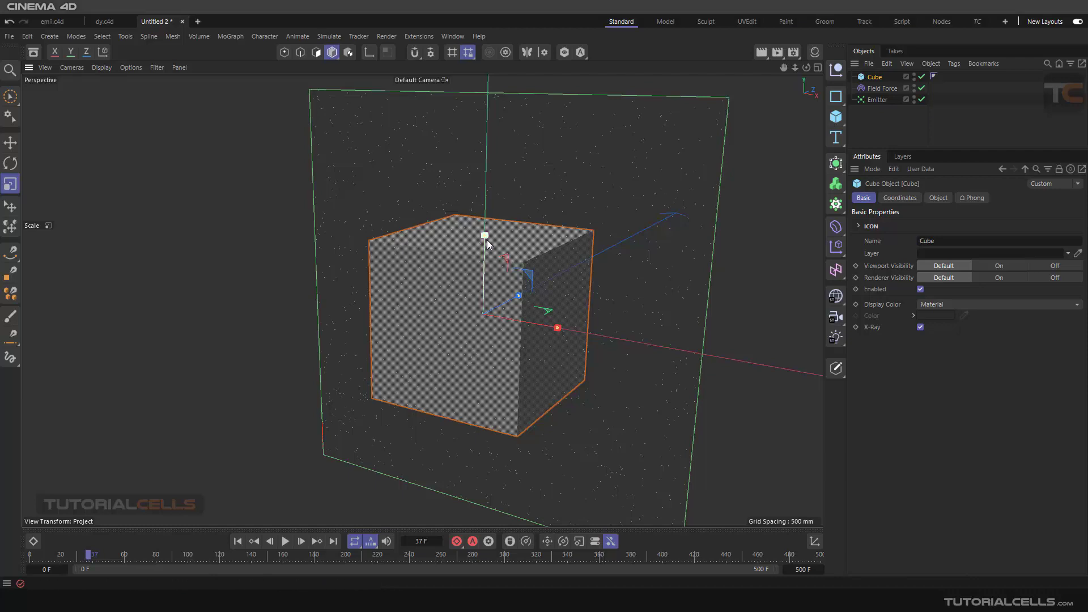
pyautogui.keyDown('alt'); pyautogui.moveTo(622, 199); pyautogui.dragTo(420, 218); pyautogui.keyUp('alt')
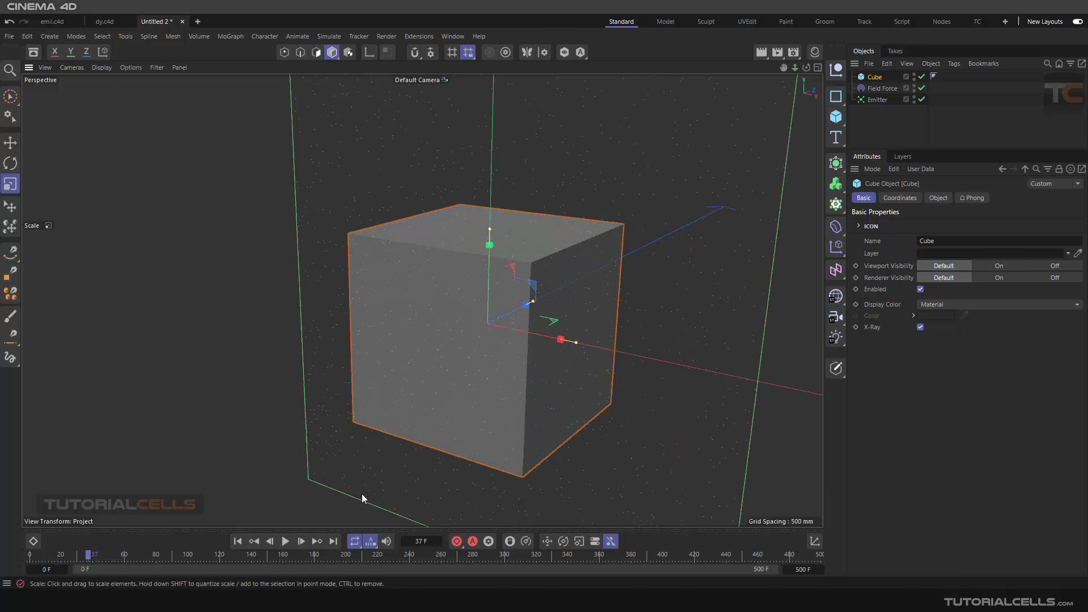
pyautogui.click(288, 541)
# - Add the Cube as a field layer in the Field Force's field list
pyautogui.click(881, 89)
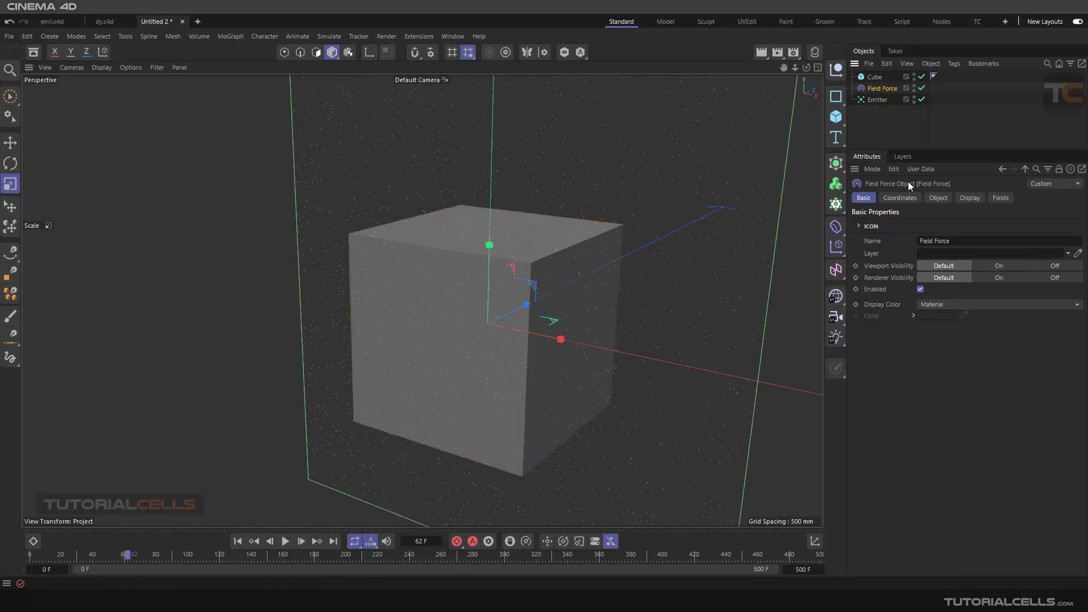
pyautogui.click(936, 205)
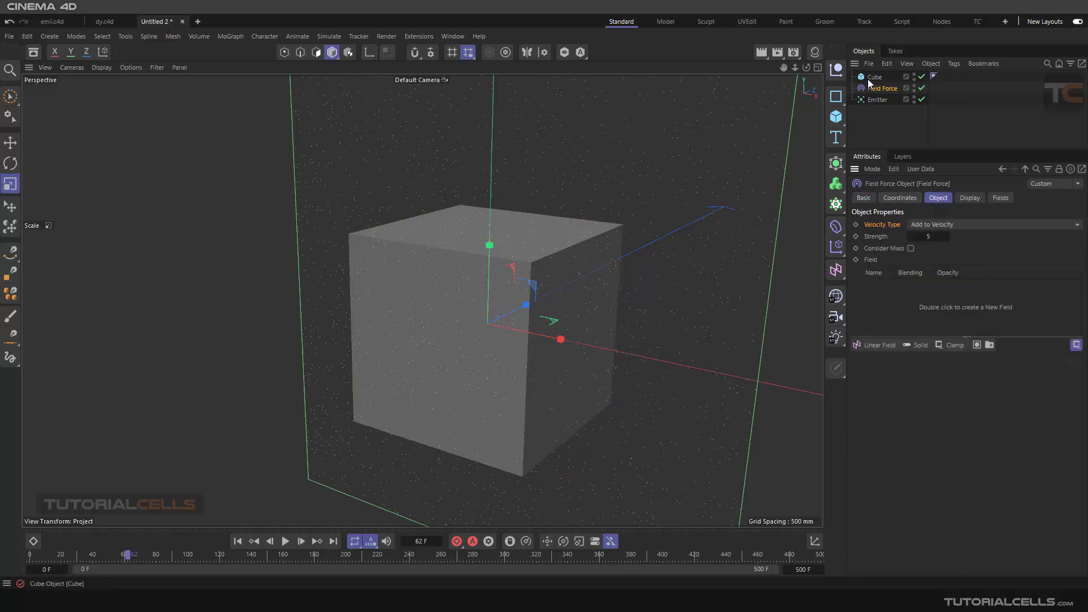
pyautogui.moveTo(875, 76); pyautogui.dragTo(905, 307)
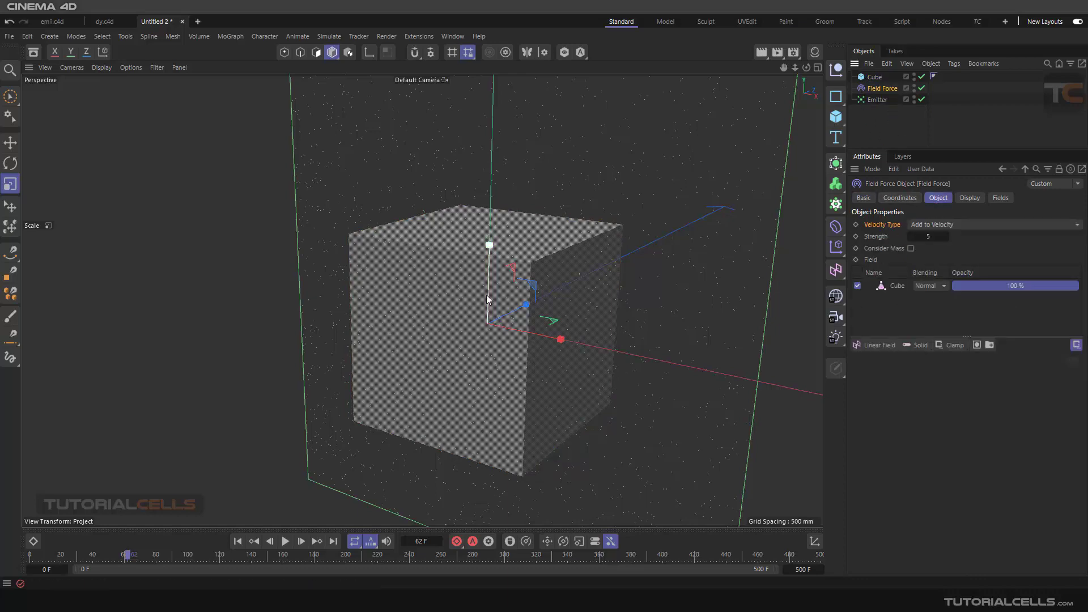
pyautogui.scroll(-5, 471, 287)
pyautogui.keyDown('alt'); pyautogui.moveTo(507, 279); pyautogui.dragTo(516, 252, button='middle'); pyautogui.keyUp('alt')
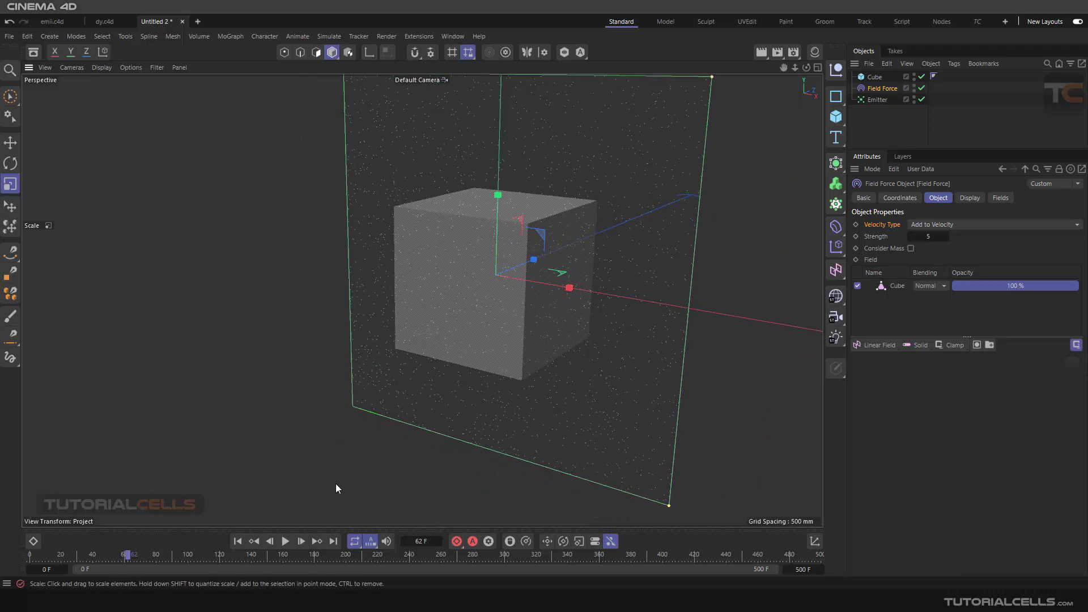
# - Replay the simulation from frame 0 to check how the Cube field acts on the particles
pyautogui.click(238, 541)
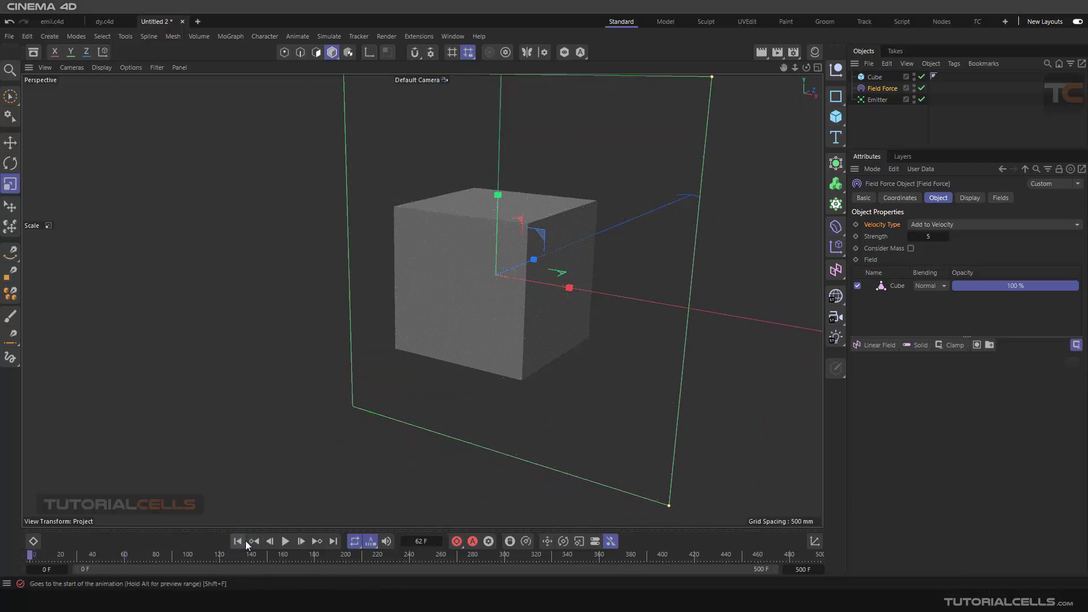
pyautogui.click(282, 543)
pyautogui.click(282, 543)
pyautogui.click(949, 224)
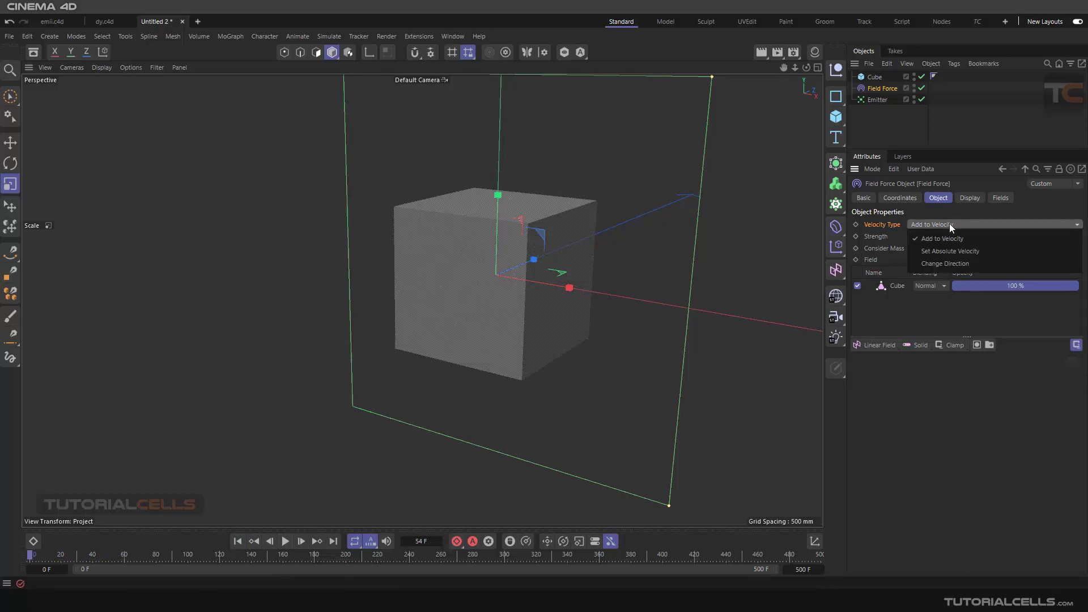
pyautogui.click(889, 320)
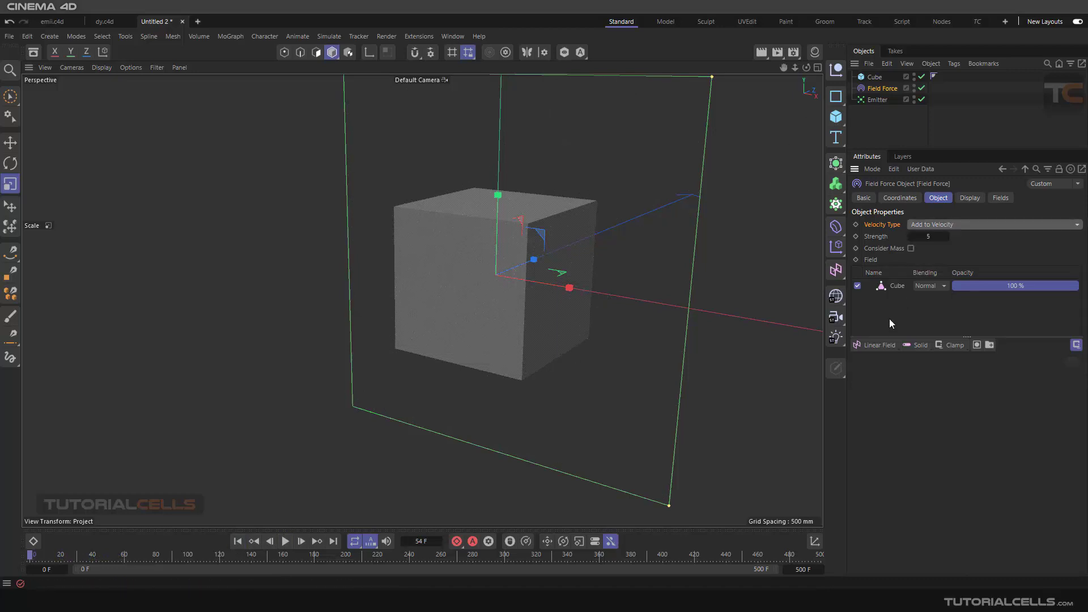
pyautogui.click(736, 336)
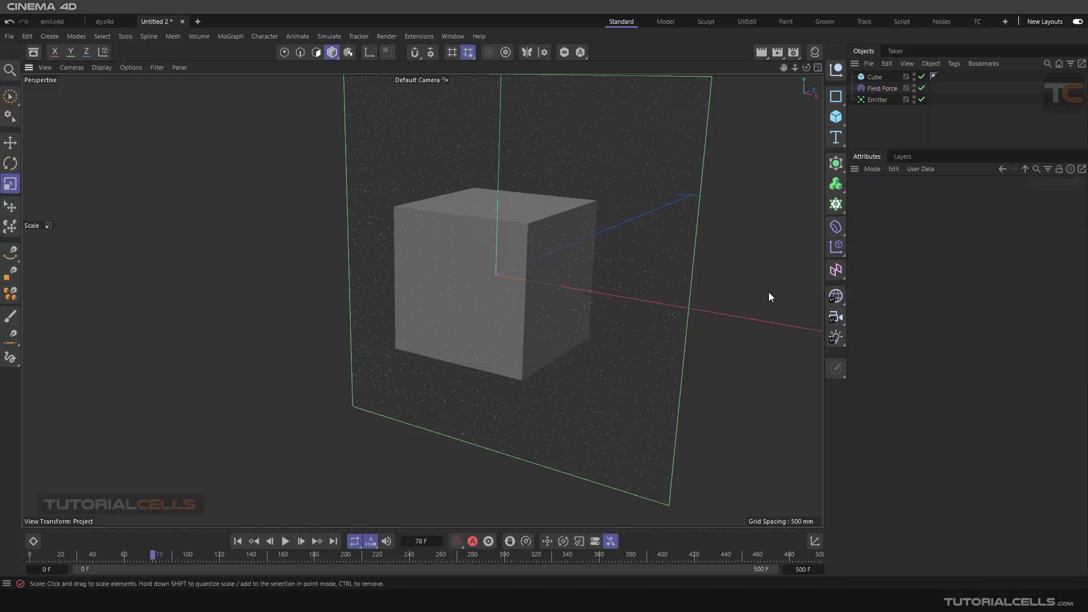
# - Set the mode of the Field Force's Cube field layer to Surface
pyautogui.click(873, 89)
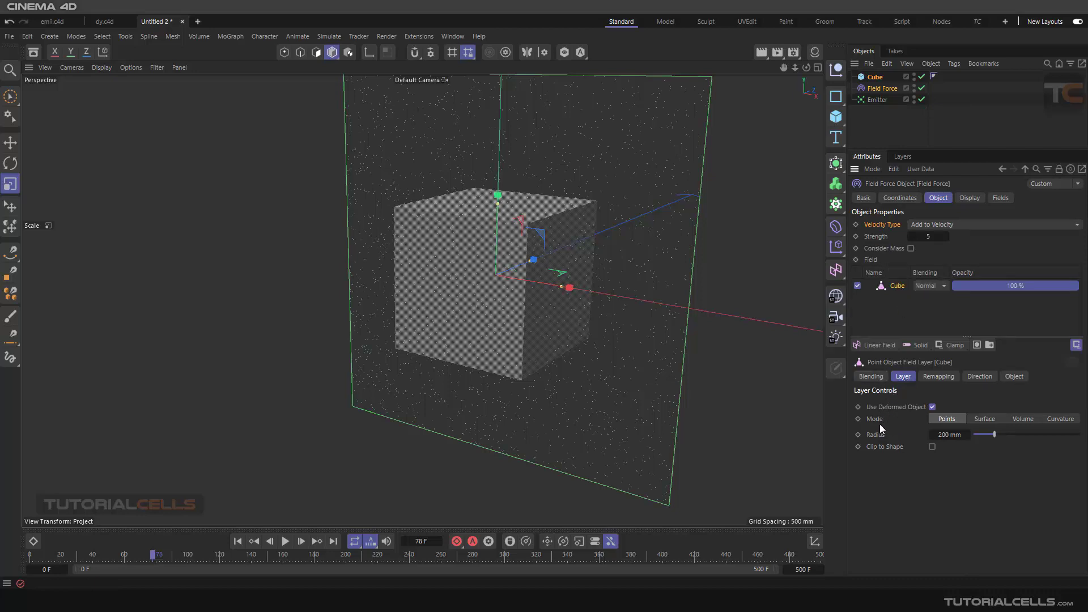
pyautogui.scroll(2, 569, 219)
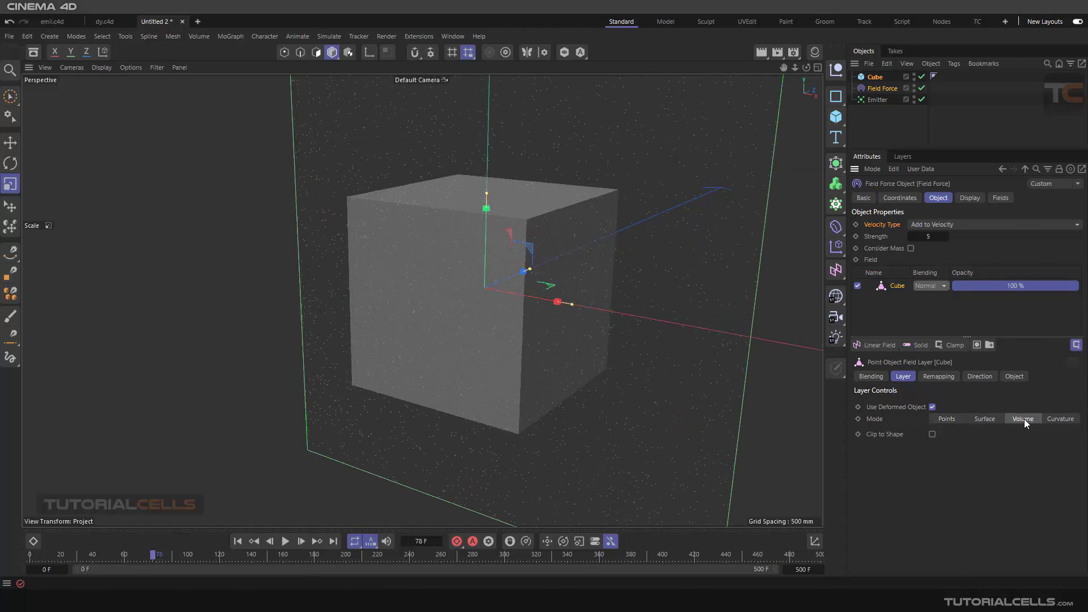
pyautogui.click(986, 420)
# - Examine the field direction lines around the Cube's surfaces up close and from several angles
pyautogui.moveTo(564, 327)
pyautogui.keyDown('alt'); pyautogui.mouseDown()
pyautogui.moveTo(573, 294)
pyautogui.moveTo(597, 289)
pyautogui.moveTo(567, 299)
pyautogui.moveTo(570, 308)
pyautogui.mouseUp(); pyautogui.keyUp('alt')
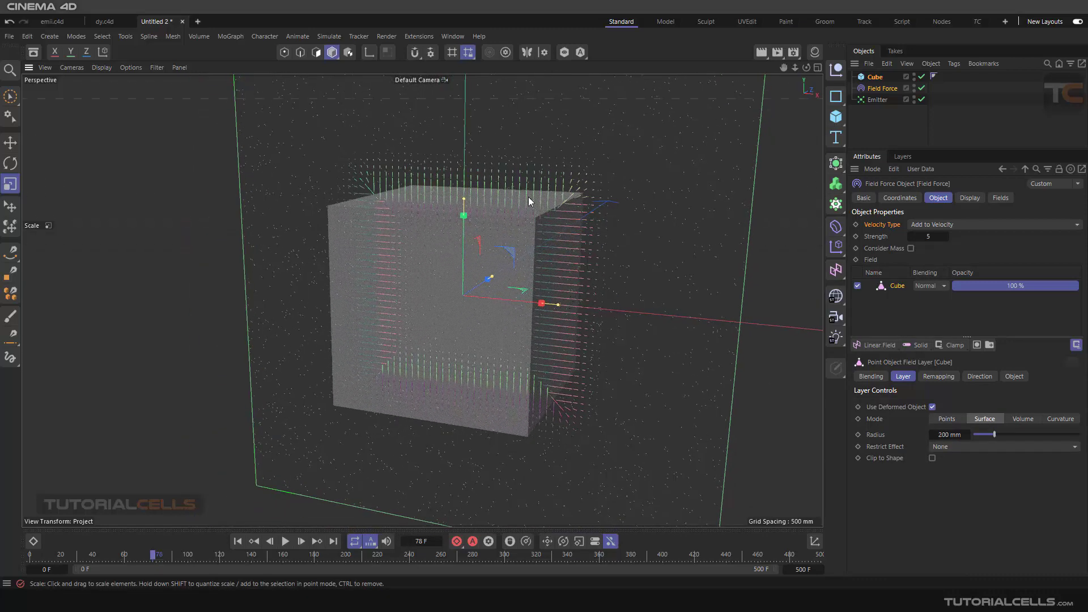
pyautogui.keyDown('alt'); pyautogui.moveTo(529, 198); pyautogui.dragTo(536, 221); pyautogui.keyUp('alt')
pyautogui.scroll(3, 549, 170)
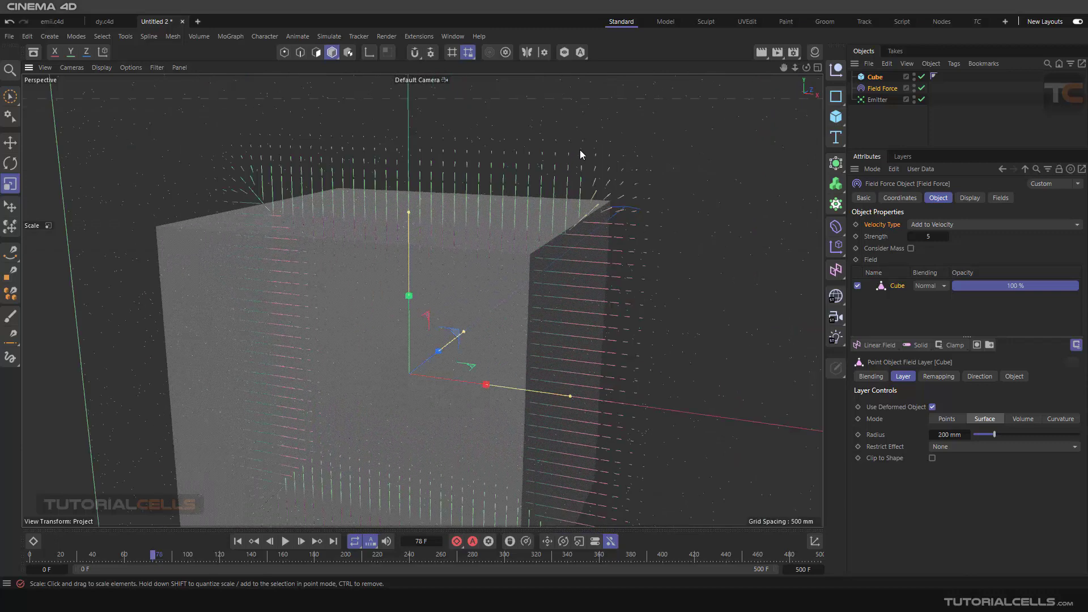
pyautogui.scroll(-5, 570, 195)
pyautogui.keyDown('alt'); pyautogui.moveTo(398, 275); pyautogui.dragTo(248, 251); pyautogui.keyUp('alt')
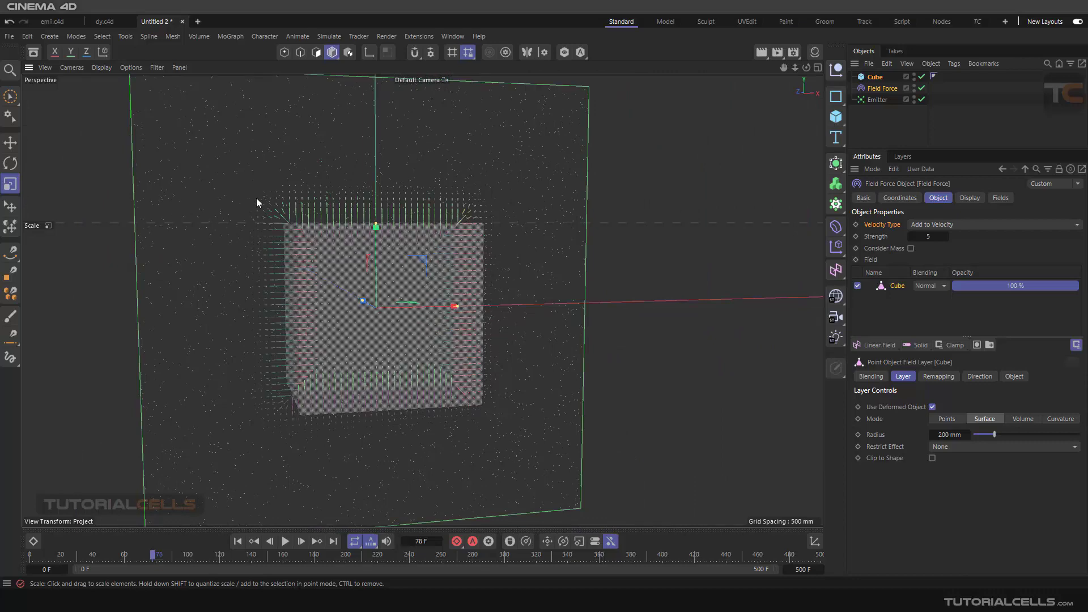
pyautogui.scroll(-3, 447, 303)
pyautogui.keyDown('alt'); pyautogui.moveTo(459, 308); pyautogui.dragTo(368, 325); pyautogui.keyUp('alt')
pyautogui.scroll(2, 424, 251)
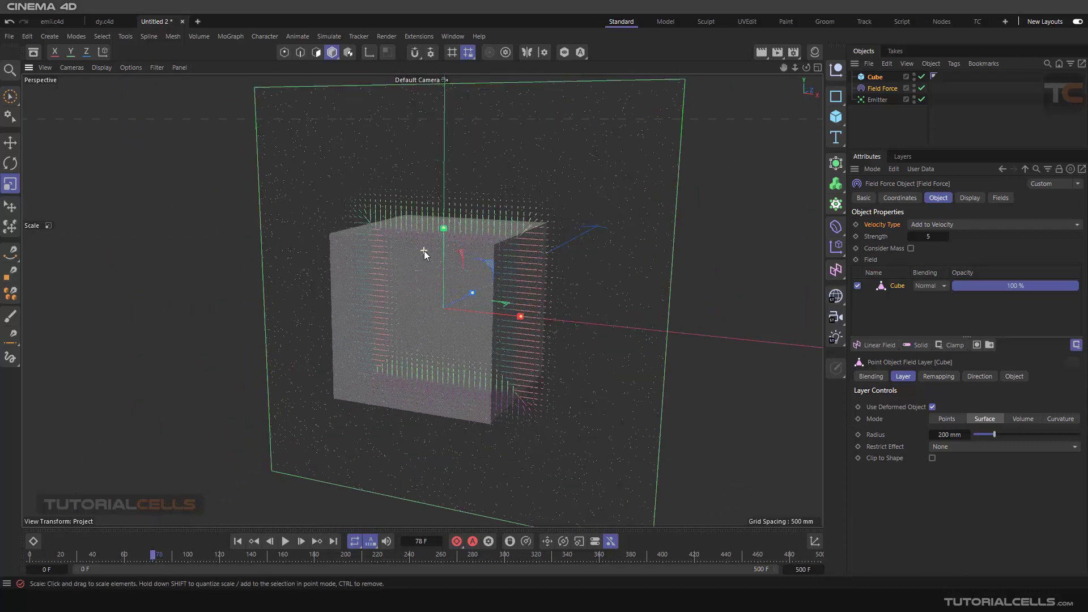
pyautogui.keyDown('alt'); pyautogui.moveTo(425, 253); pyautogui.dragTo(549, 249); pyautogui.keyUp('alt')
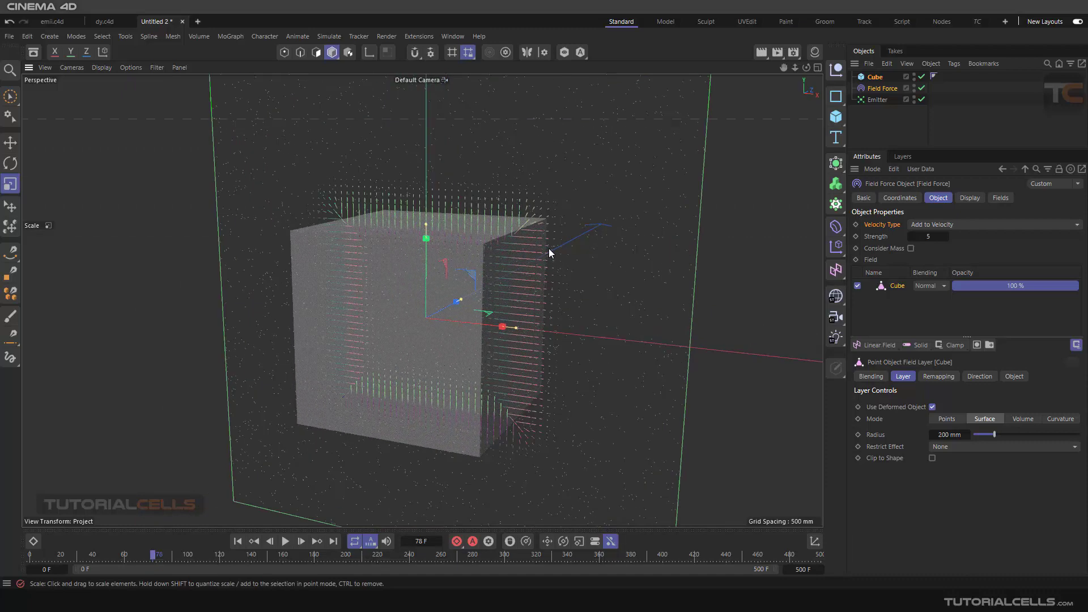
# - Replay the simulation from frame 0, widening the Cube along X to about 1035 mm while it plays, and rewind to the start
pyautogui.click(238, 542)
pyautogui.click(285, 542)
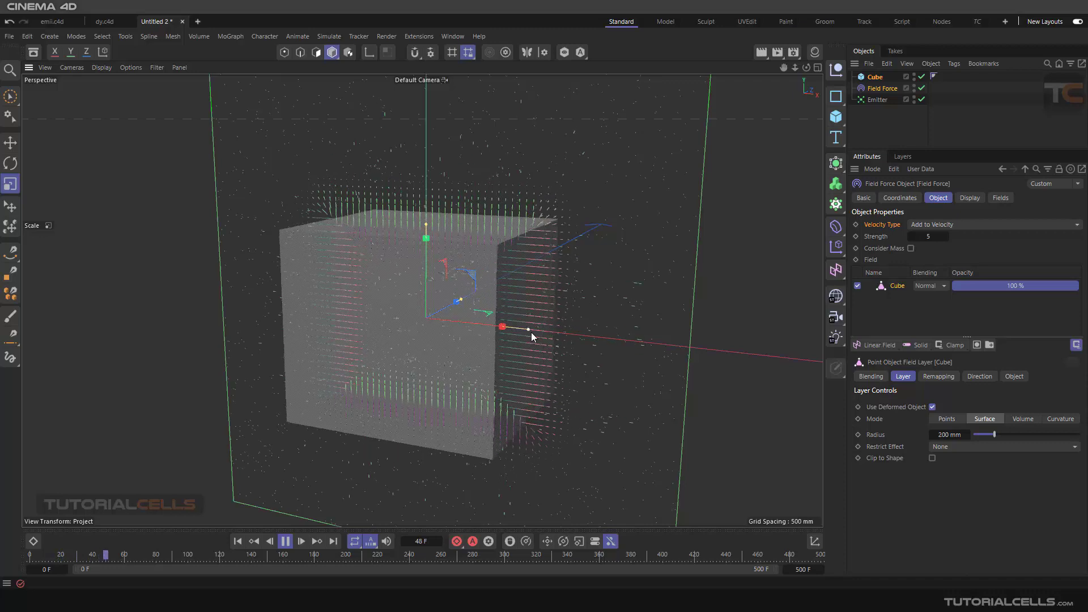
pyautogui.moveTo(508, 327); pyautogui.dragTo(553, 350)
pyautogui.click(285, 541)
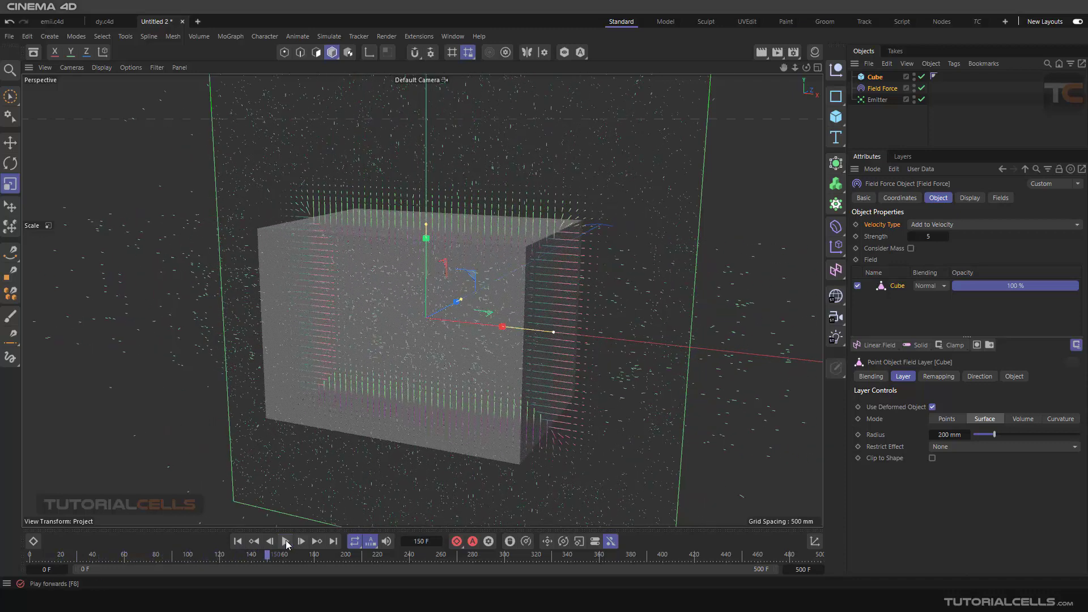
pyautogui.click(239, 543)
# - Delete the Cube object and remove its leftover point object layer from the Field Force's field list
pyautogui.scroll(-6, 502, 359)
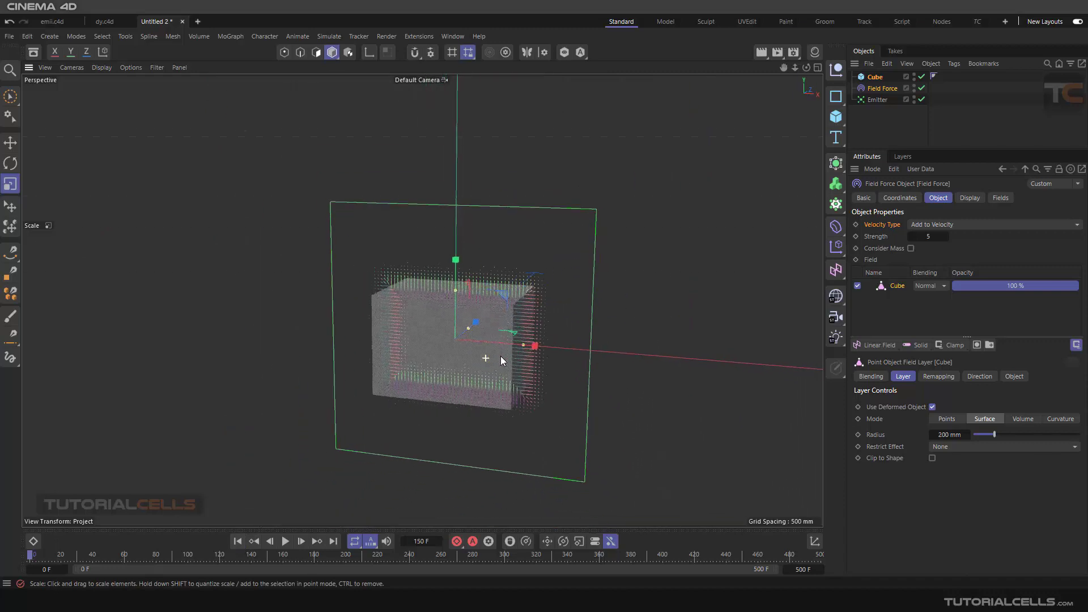
pyautogui.scroll(4, 504, 343)
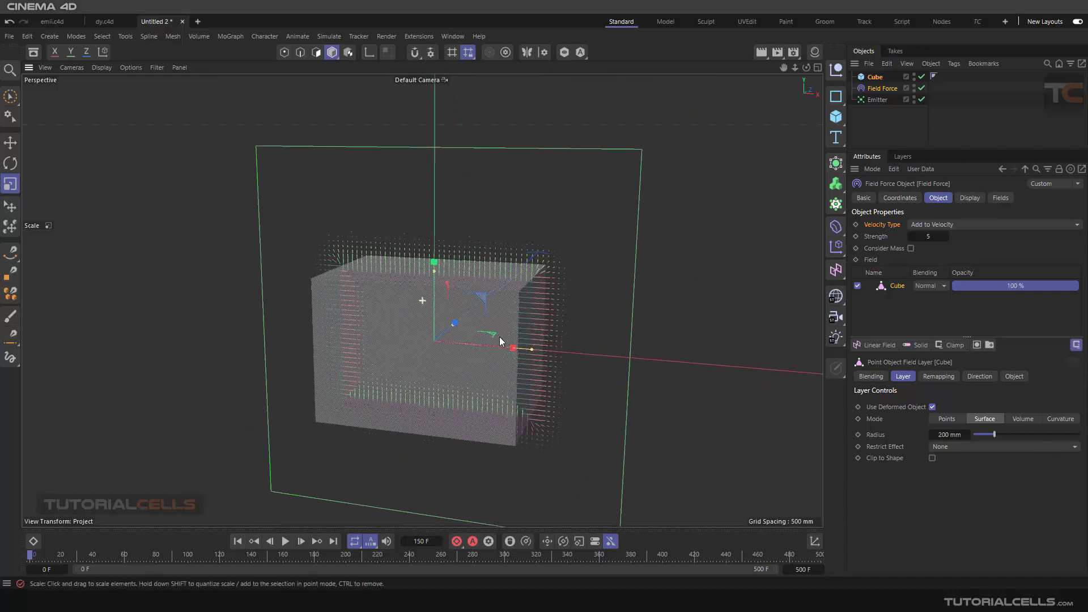
pyautogui.moveTo(524, 316)
pyautogui.keyDown('alt'); pyautogui.mouseDown()
pyautogui.moveTo(664, 291)
pyautogui.moveTo(480, 316)
pyautogui.moveTo(509, 326)
pyautogui.mouseUp(); pyautogui.keyUp('alt')
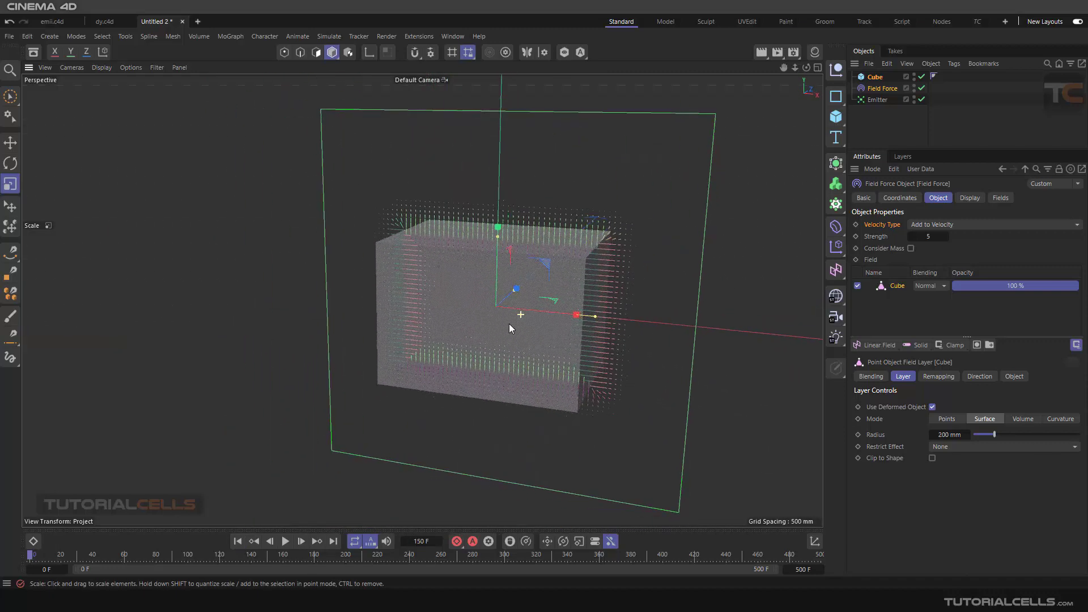
pyautogui.click(877, 86)
pyautogui.click(876, 79)
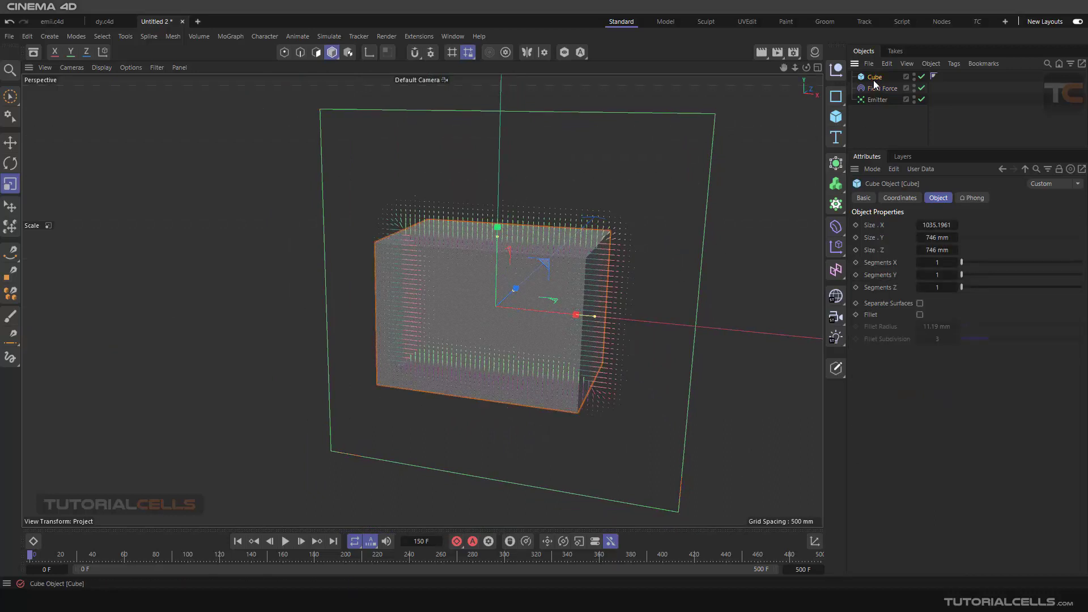
pyautogui.press('Delete')
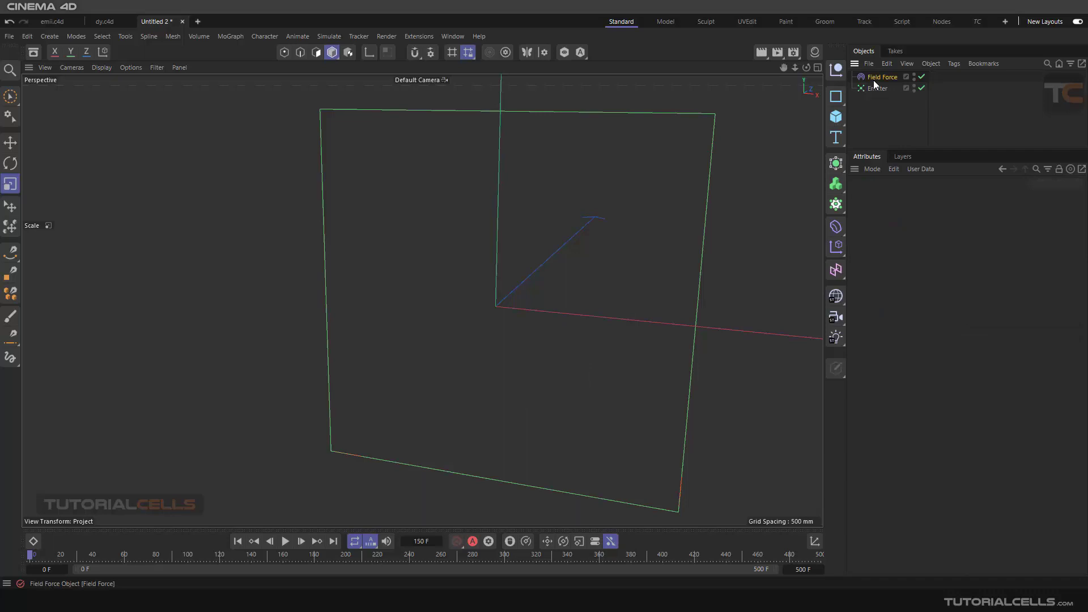
pyautogui.click(873, 80)
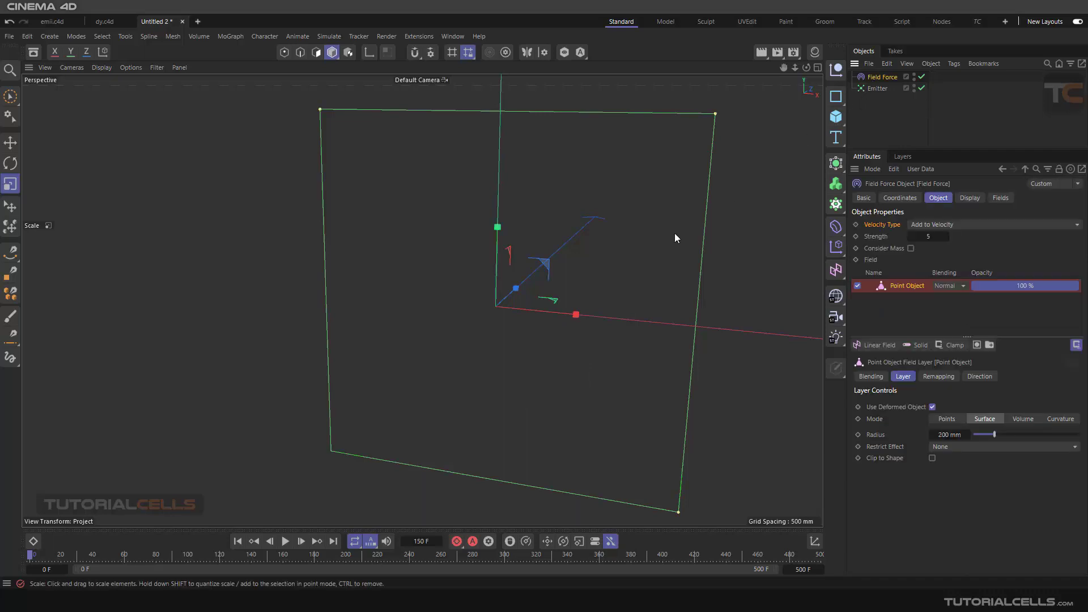
pyautogui.press('Delete')
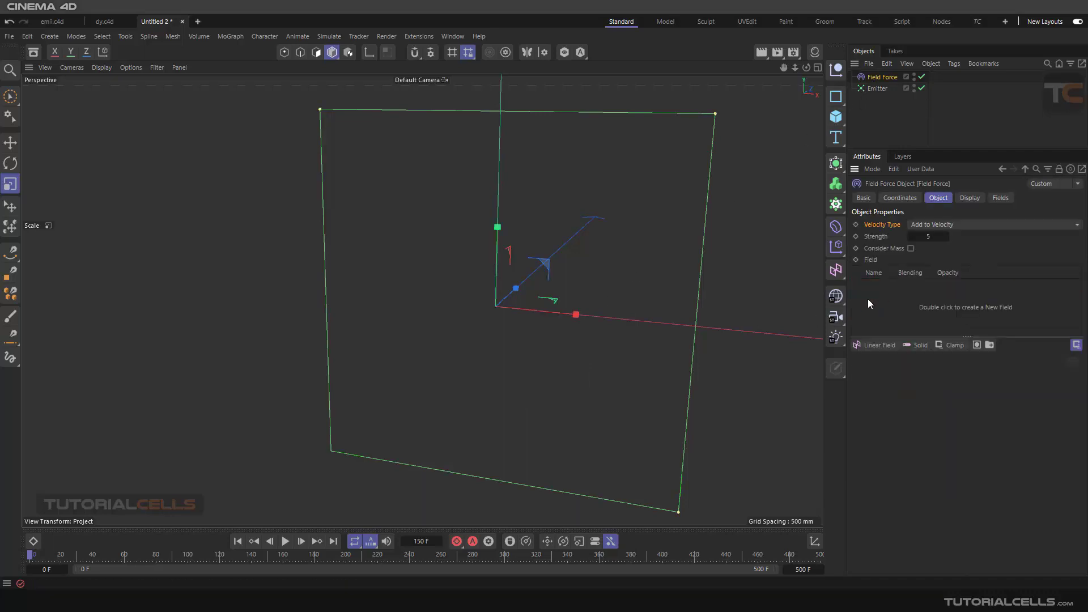
# - Switch to the Move tool with the Field Force still selected
pyautogui.scroll(-3, 550, 303)
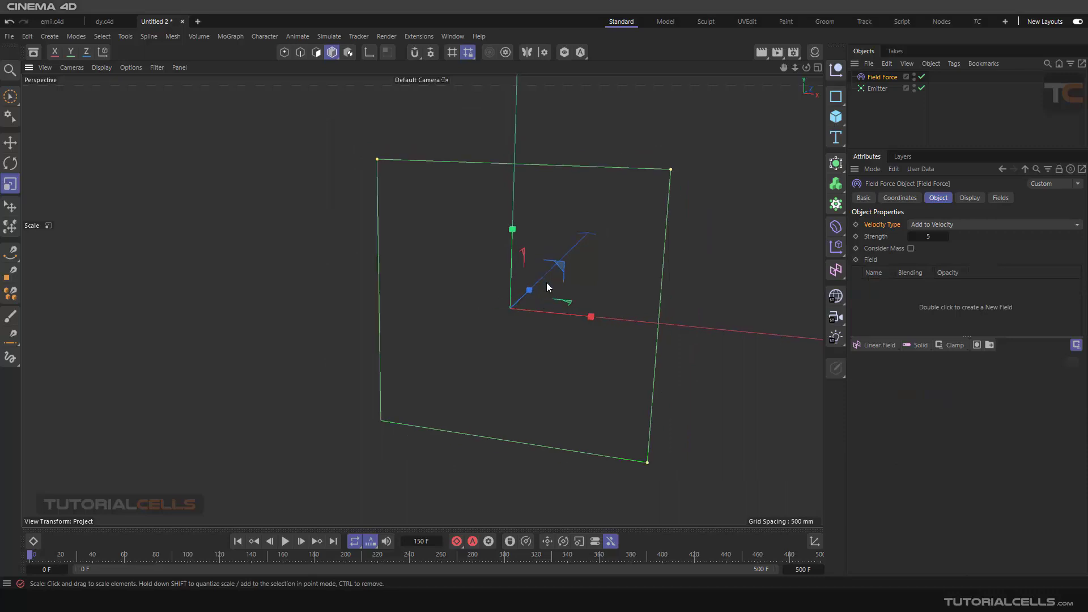
pyautogui.keyDown('alt'); pyautogui.moveTo(546, 282); pyautogui.dragTo(447, 296); pyautogui.keyUp('alt')
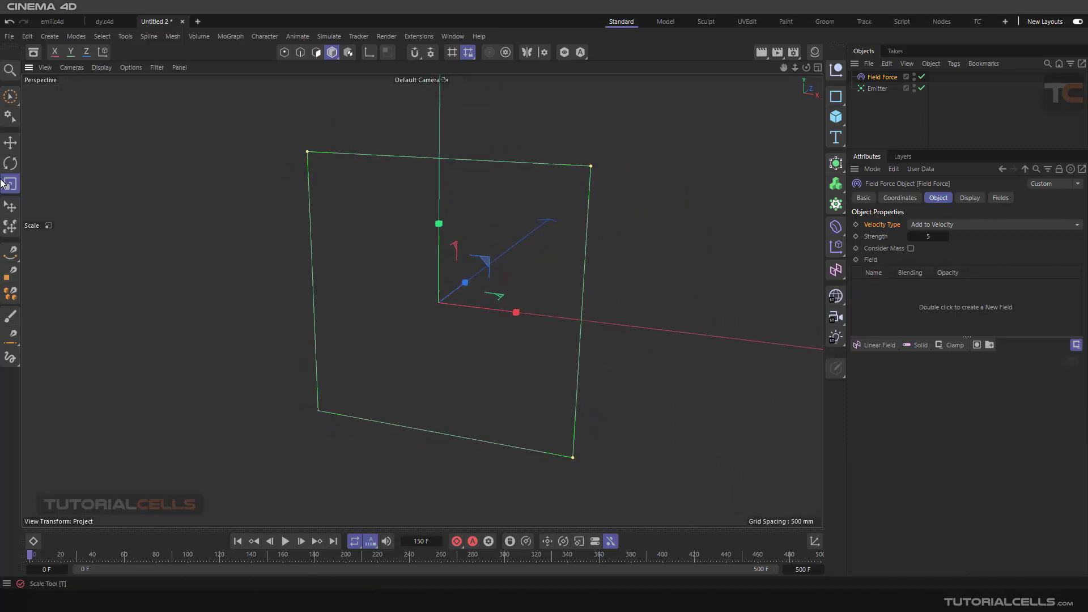
pyautogui.press('e')
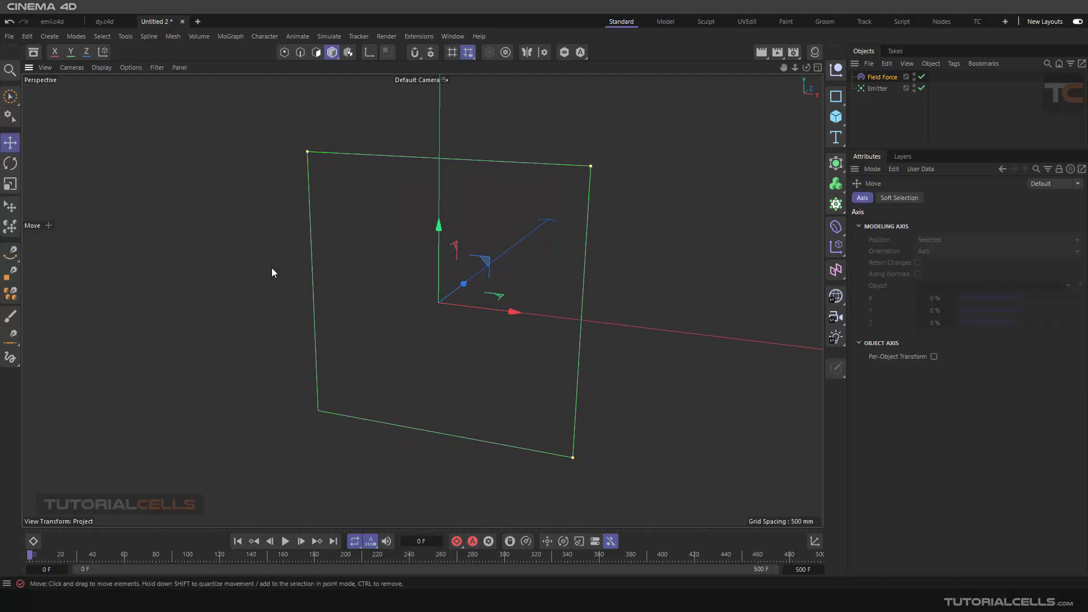